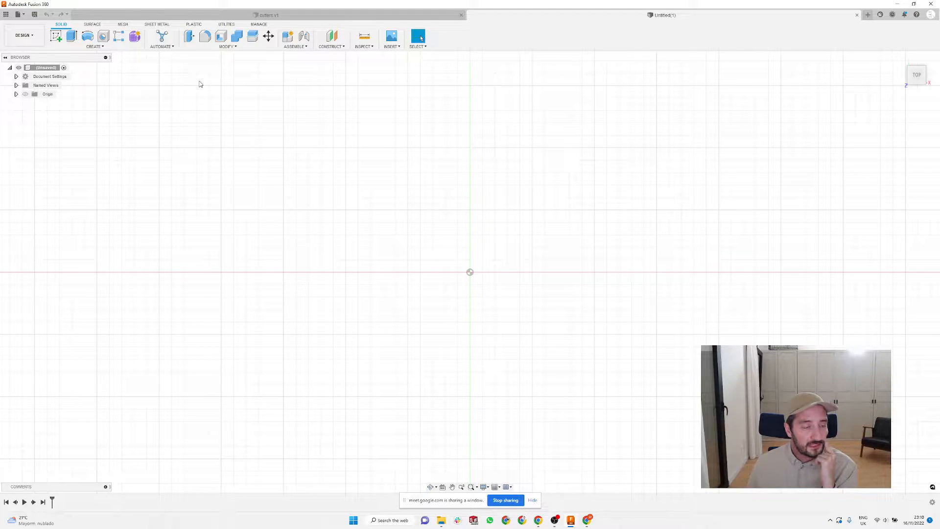
Step: Start a sketch on the horizontal origin plane and draw a rectangle about 146 by 20 mm with one corner at the origin
left_click(57, 38)
key("Escape")
left_click(62, 40)
left_click(490, 251)
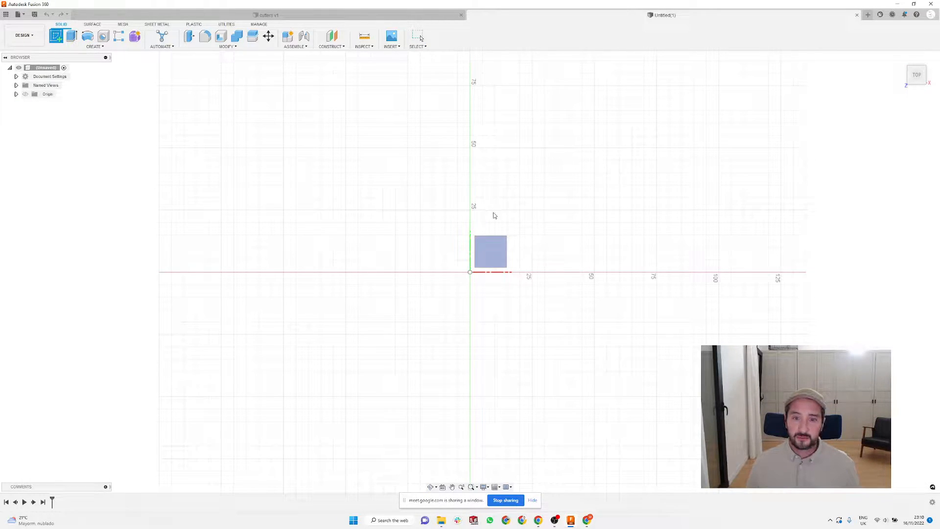
left_click(491, 253)
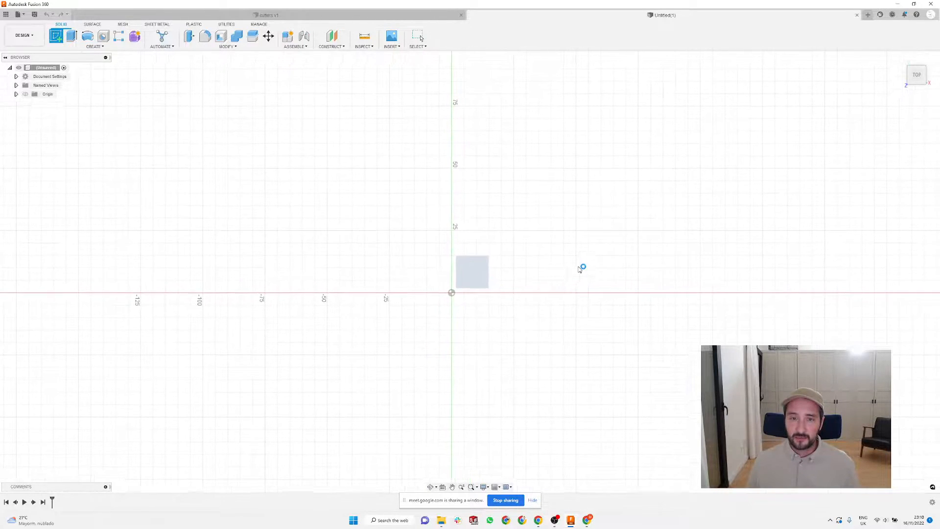
left_click(71, 38)
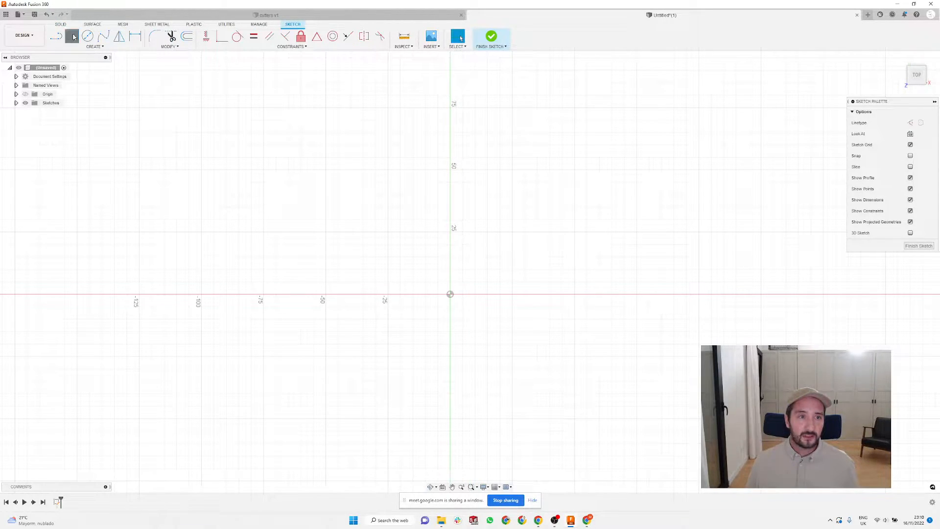
left_click(450, 294)
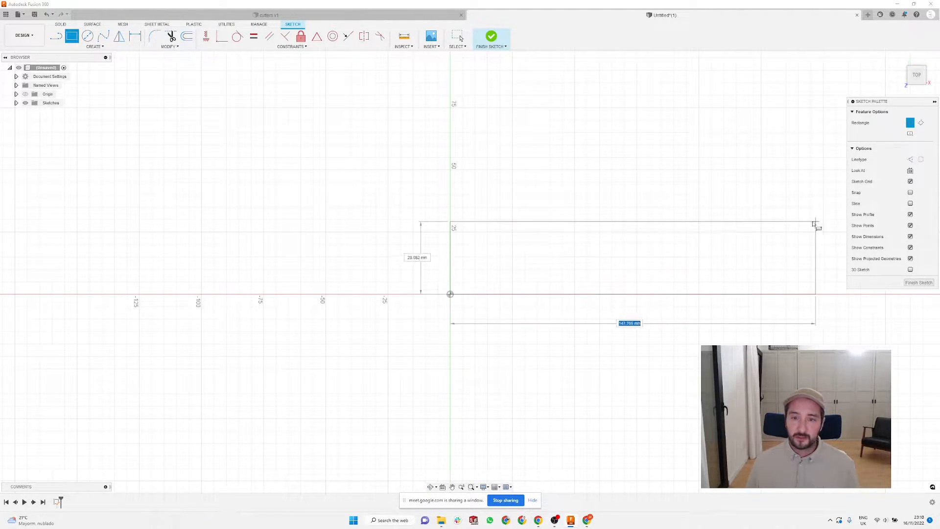
left_click(813, 244)
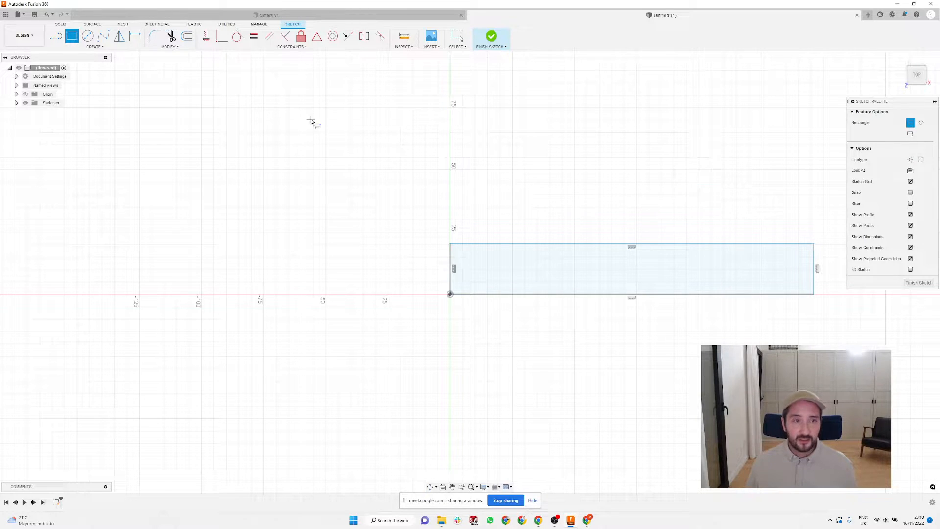
Step: Dimension the rectangle to a height of 20 mm and a length of 160 mm
key("Escape")
key("d")
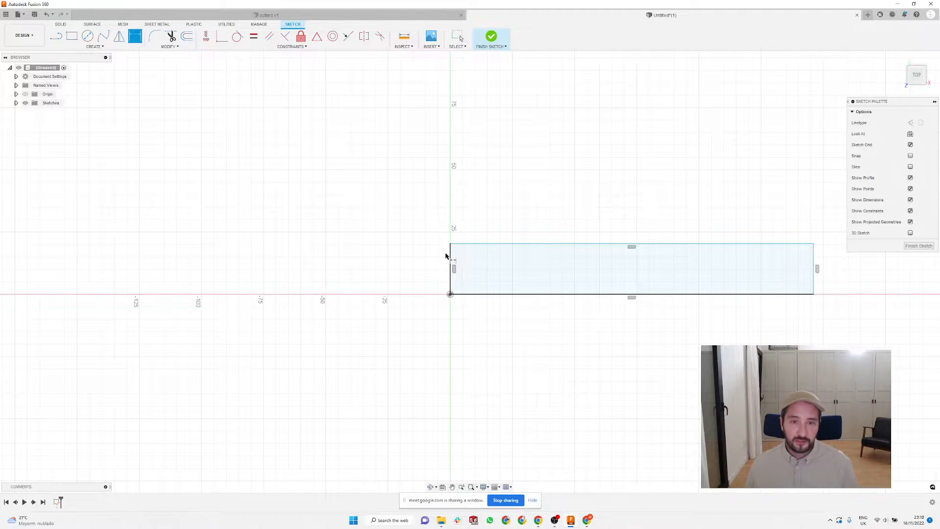
left_click(451, 260)
left_click(416, 265)
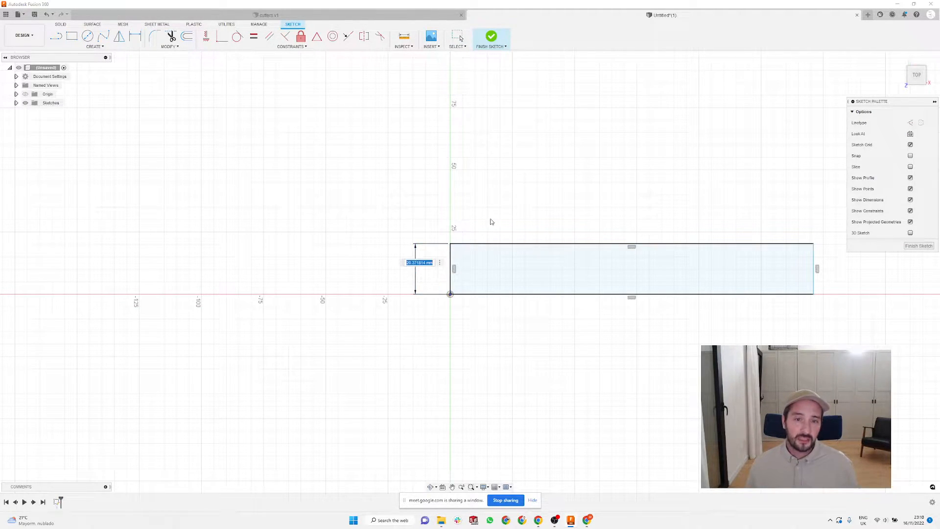
type("20")
key("Return")
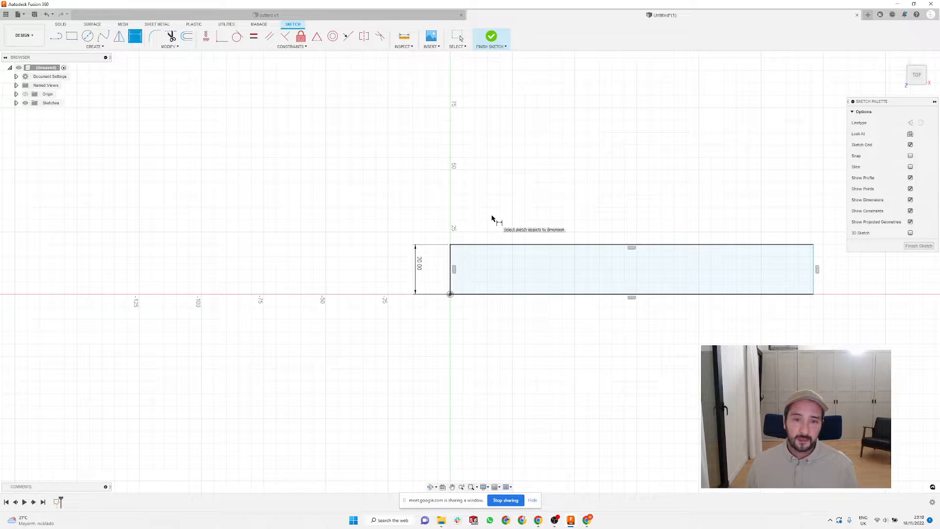
left_click(517, 247)
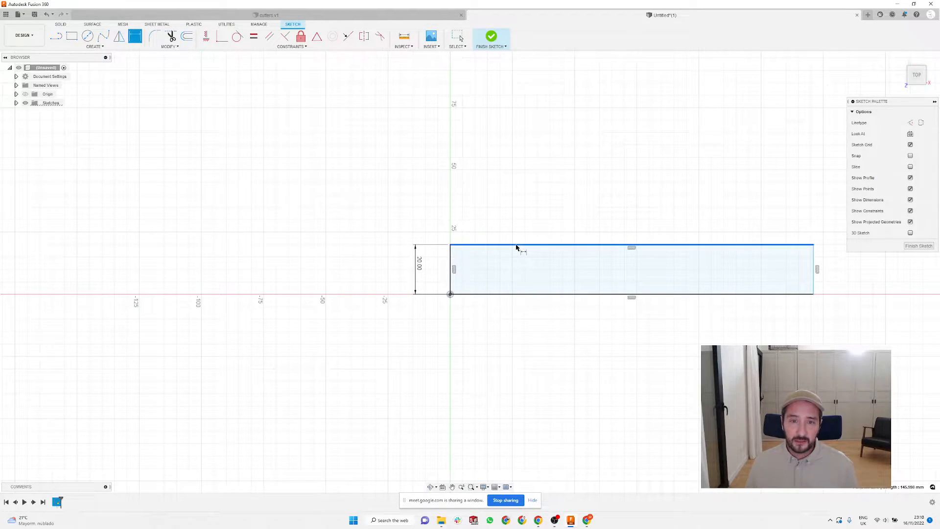
left_click(563, 214)
type("160")
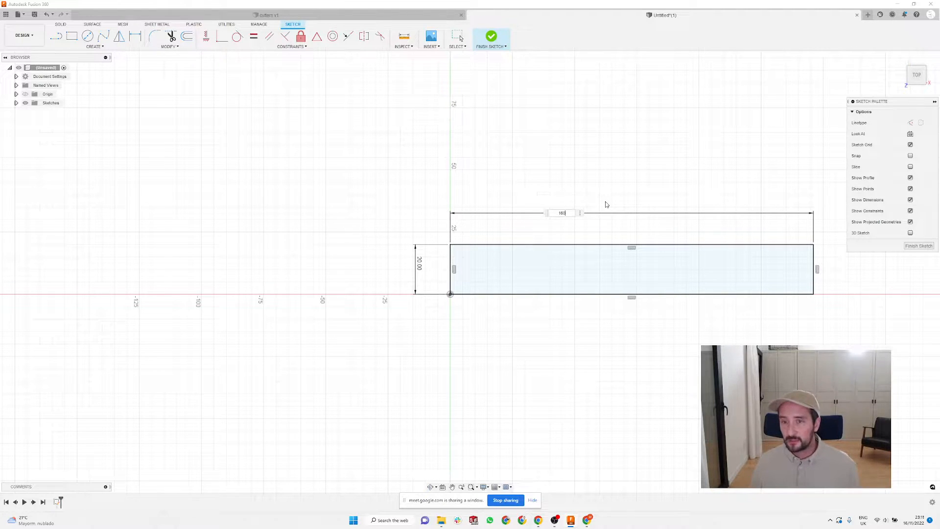
key("Return")
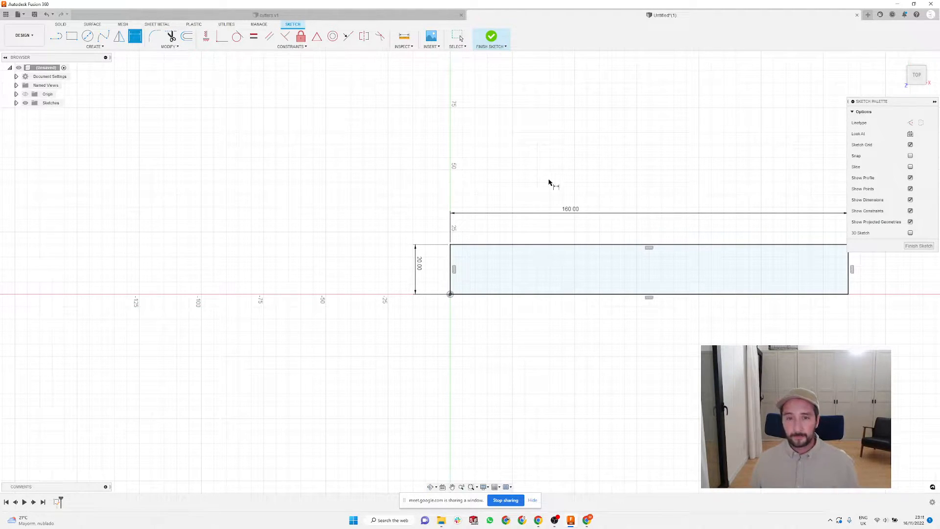
Step: Extrude the rectangle profile by 0.01 mm as a new body
scroll(376, 214, "down", 3)
scroll(685, 211, "up", 2)
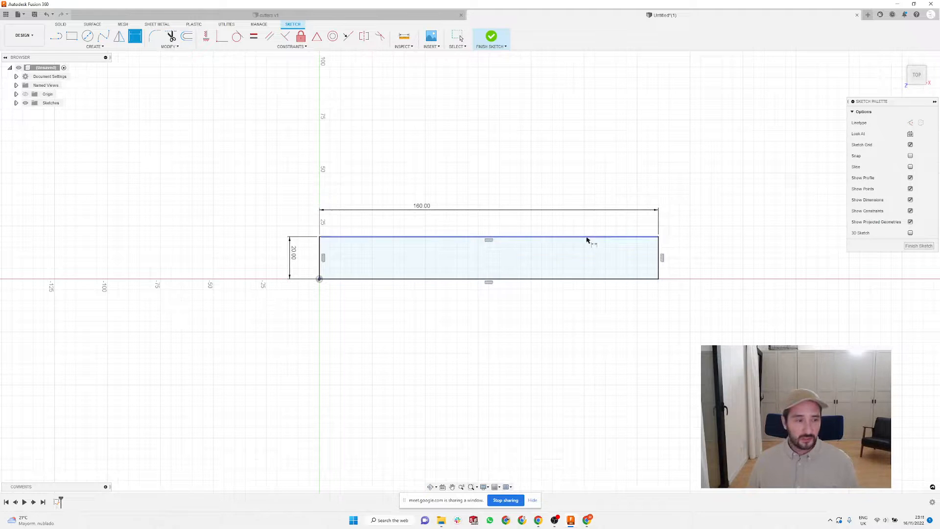
left_click(61, 24)
left_click(75, 37)
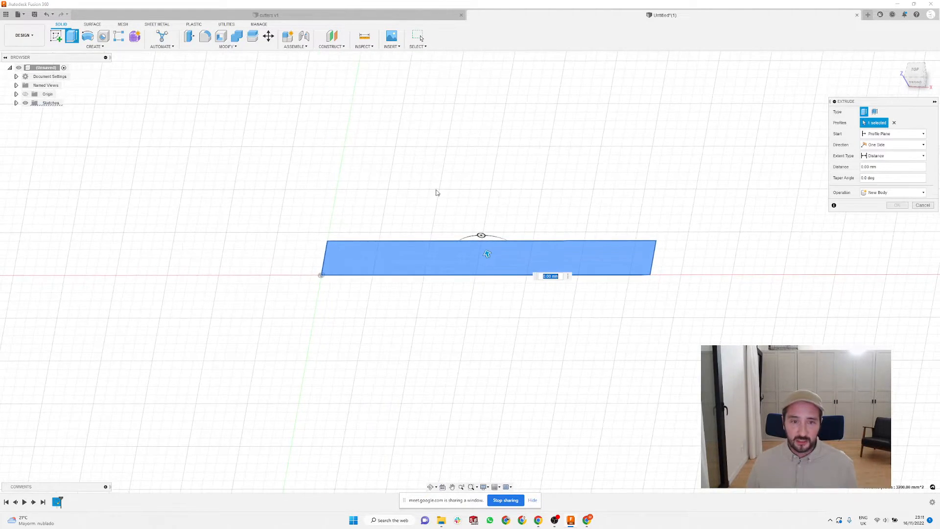
type("0.01")
key("Return")
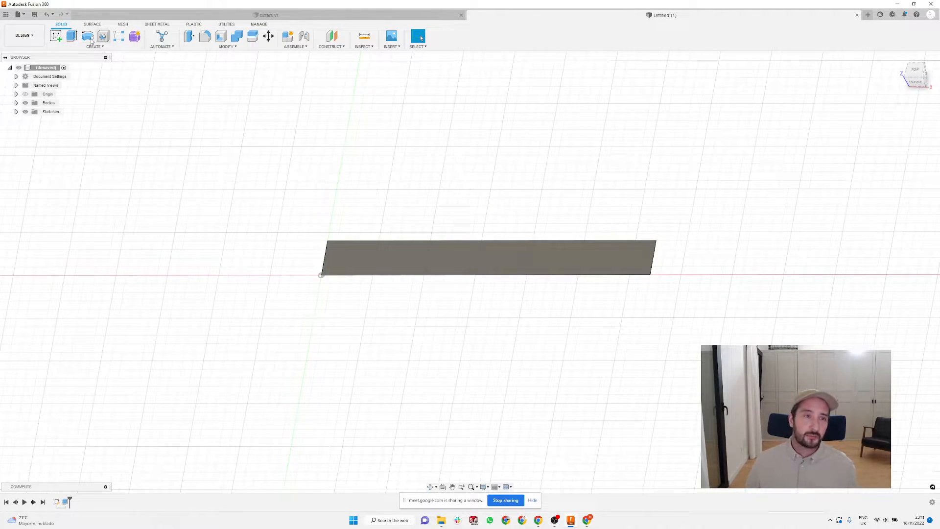
Step: Start a sketch on the thin body's upper face and draw a lengthwise line joining the midpoints of its two short edges
left_click(57, 38)
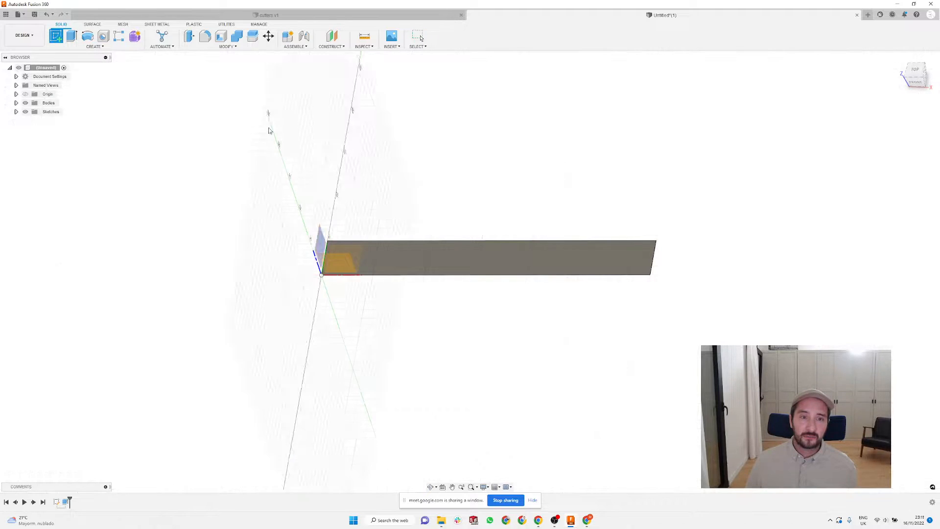
left_click(449, 259)
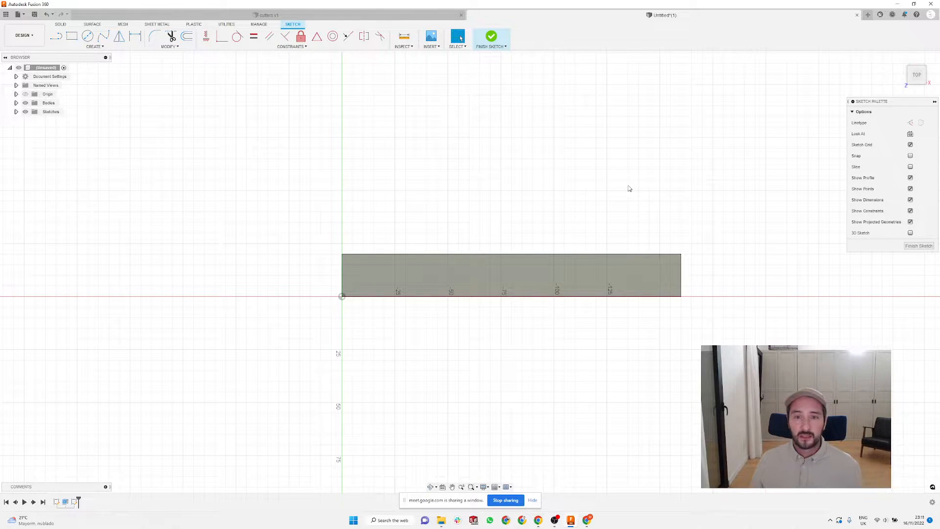
scroll(614, 253, "up", 2)
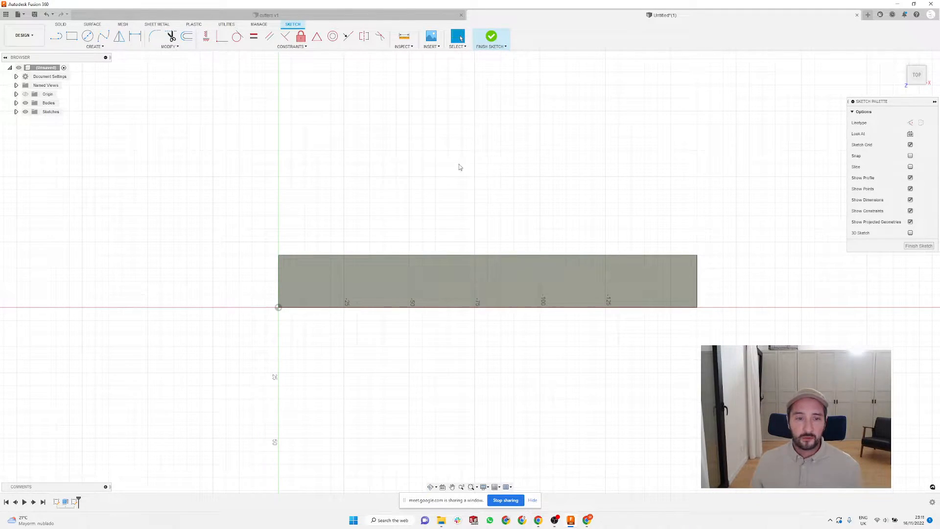
left_click(57, 39)
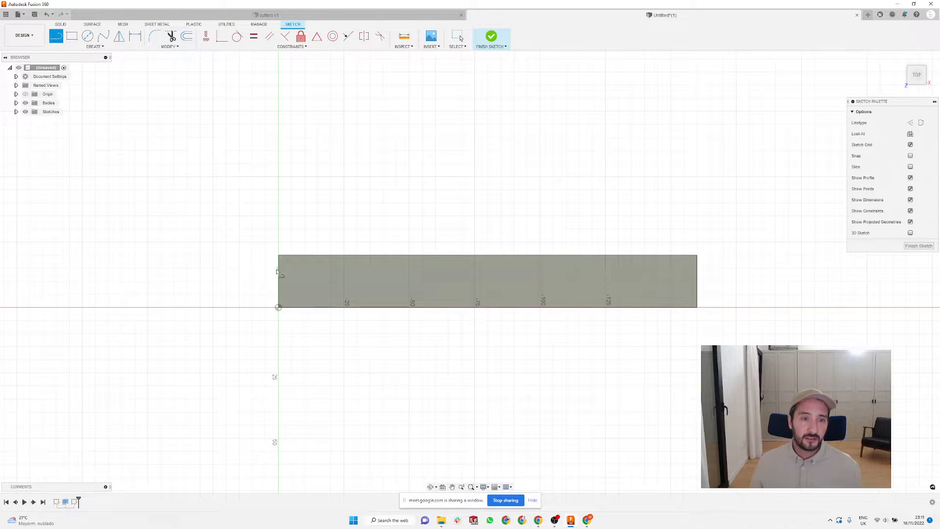
scroll(279, 278, "up", 2)
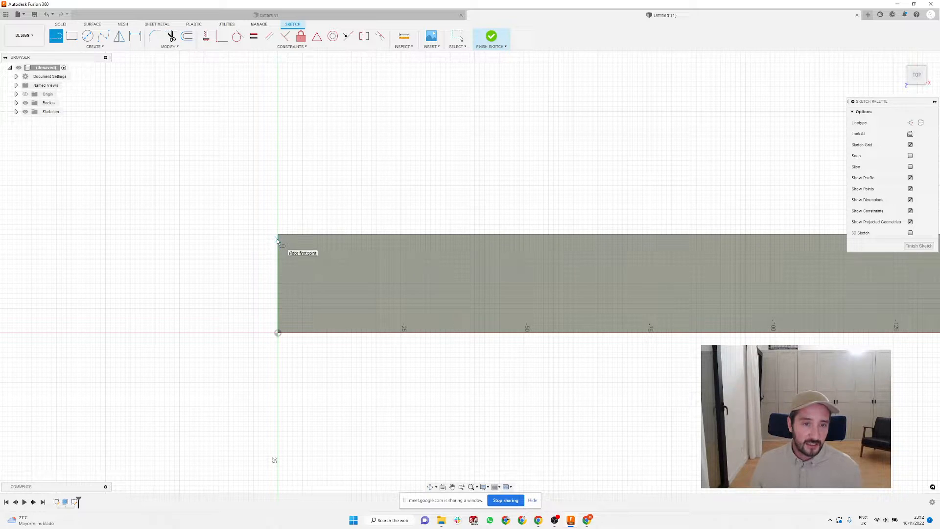
left_click(277, 280)
scroll(251, 269, "down", 4)
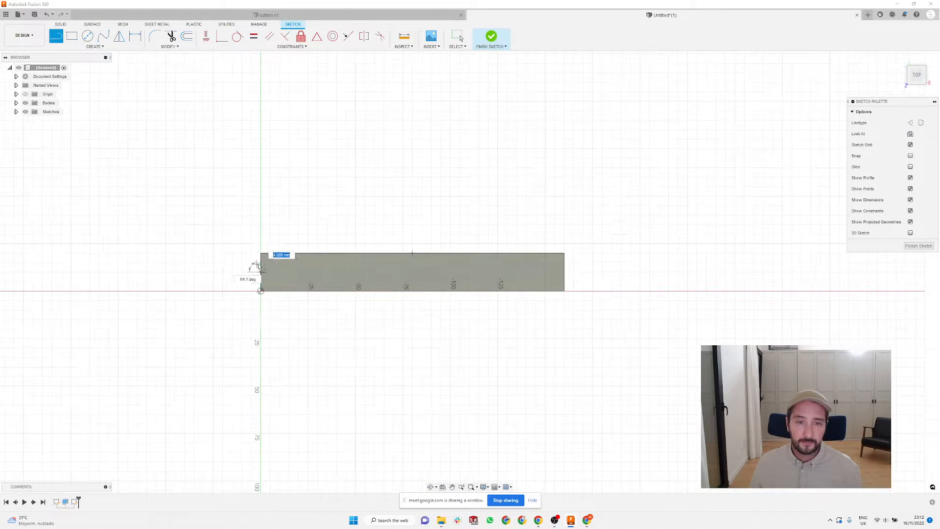
double_click(566, 272)
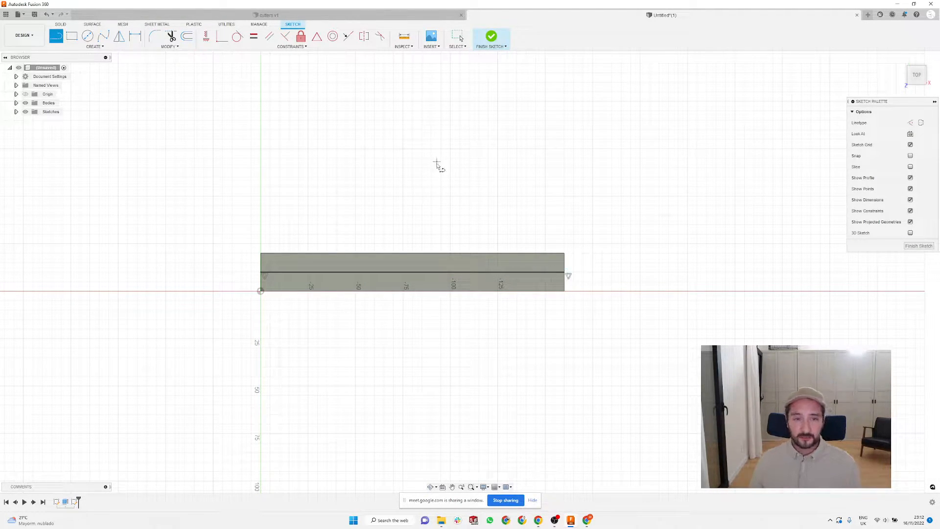
scroll(267, 284, "up", 3)
key("Escape")
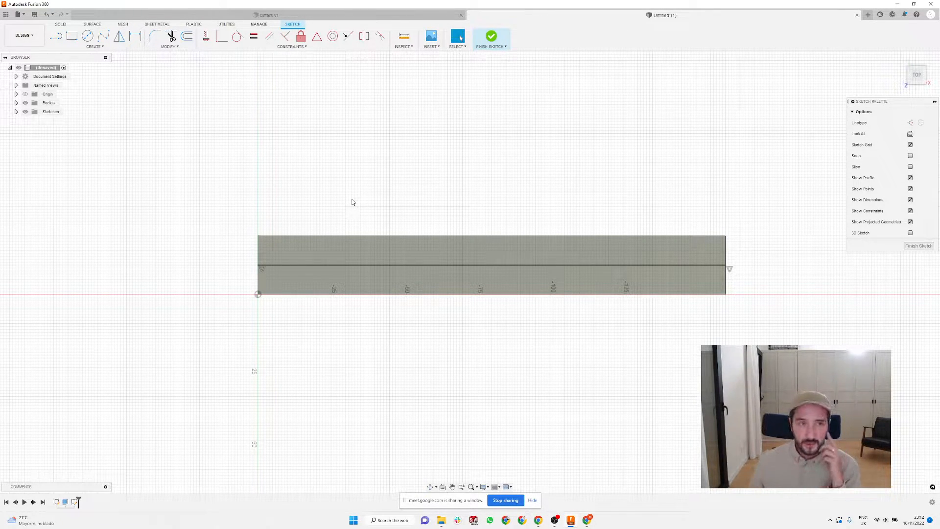
Step: Draw connected lines above the centre line from the origin-side short edge: about 67 mm horizontal, a slight slope toward the centre line, and another horizontal segment
left_click(57, 36)
scroll(319, 270, "up", 2)
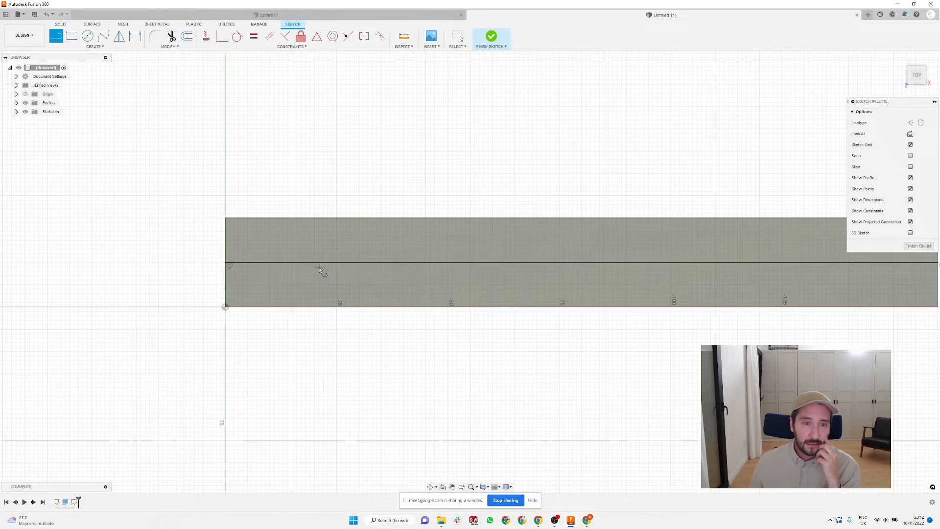
left_click(226, 240)
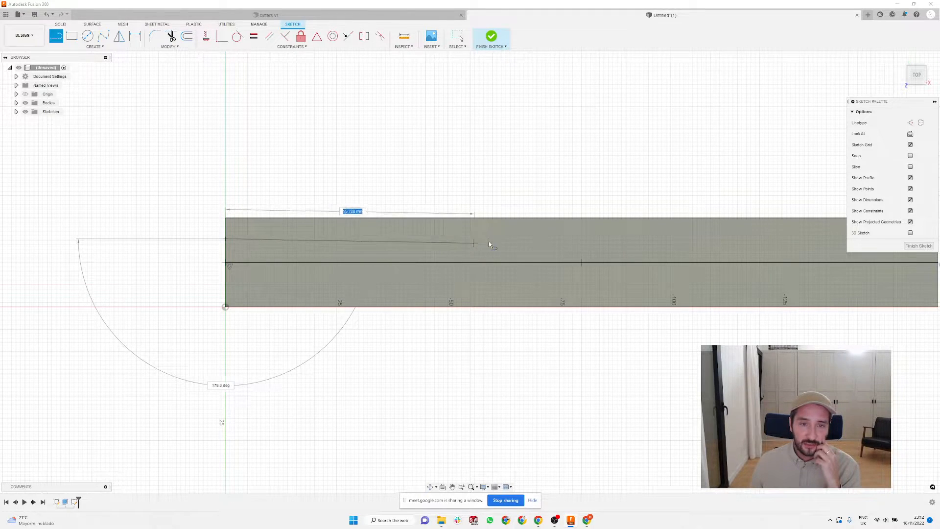
left_click(525, 239)
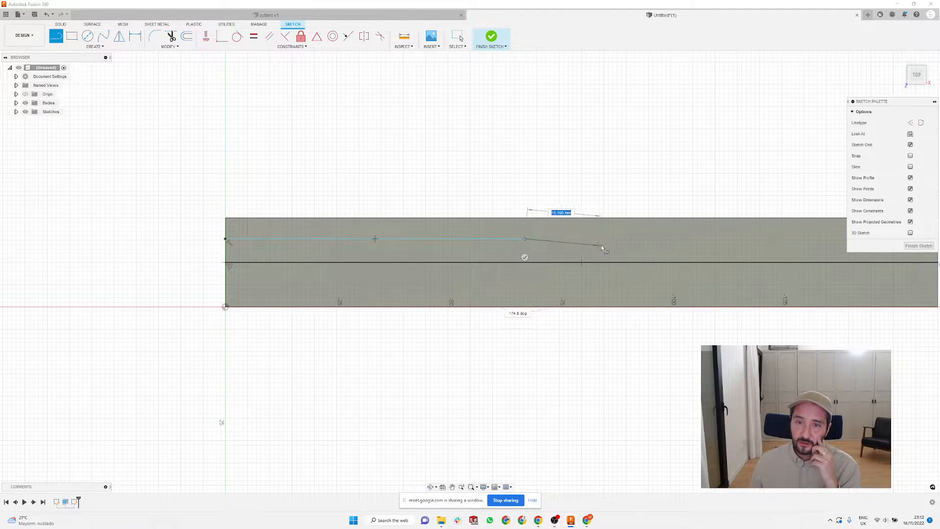
left_click(697, 247)
scroll(477, 233, "down", 3)
scroll(697, 243, "up", 3)
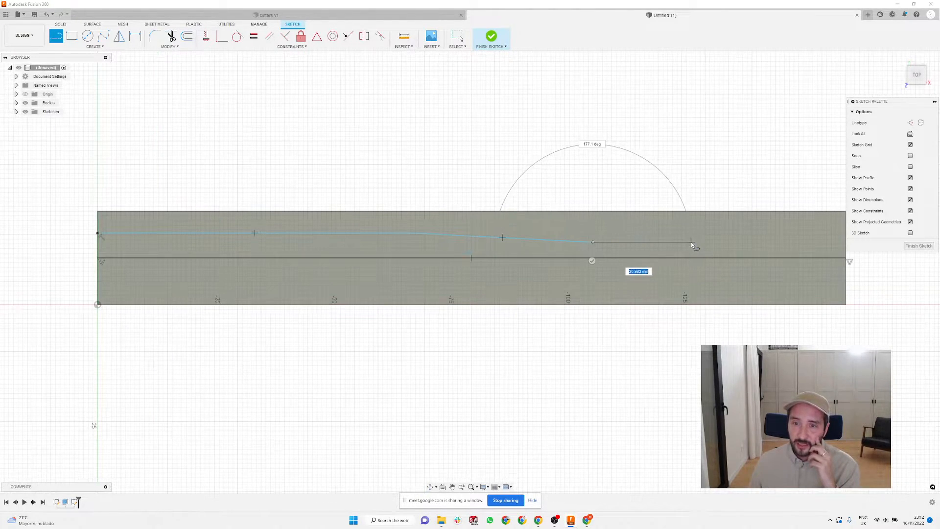
left_click(782, 241)
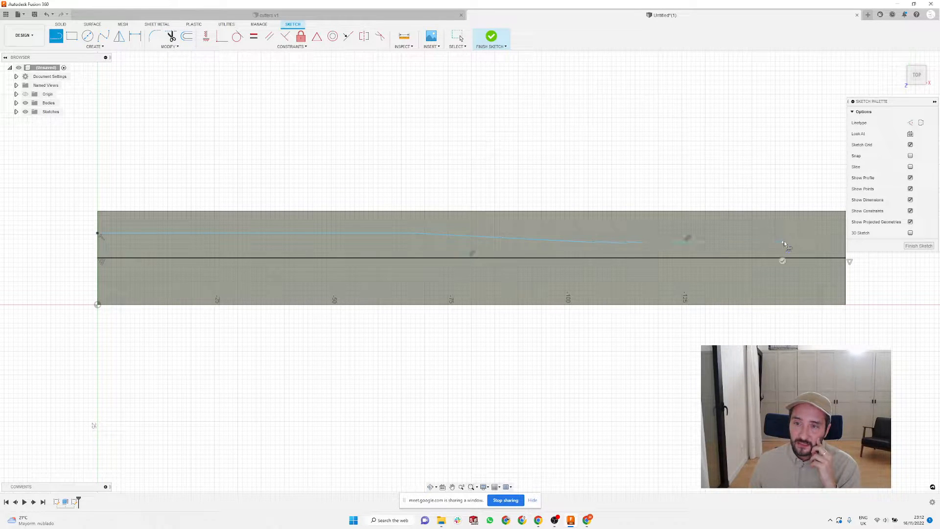
Step: Continue the profile near the far end with a short slanted rise, a short horizontal segment, and a perpendicular drop to the centre line
scroll(785, 238, "up", 2)
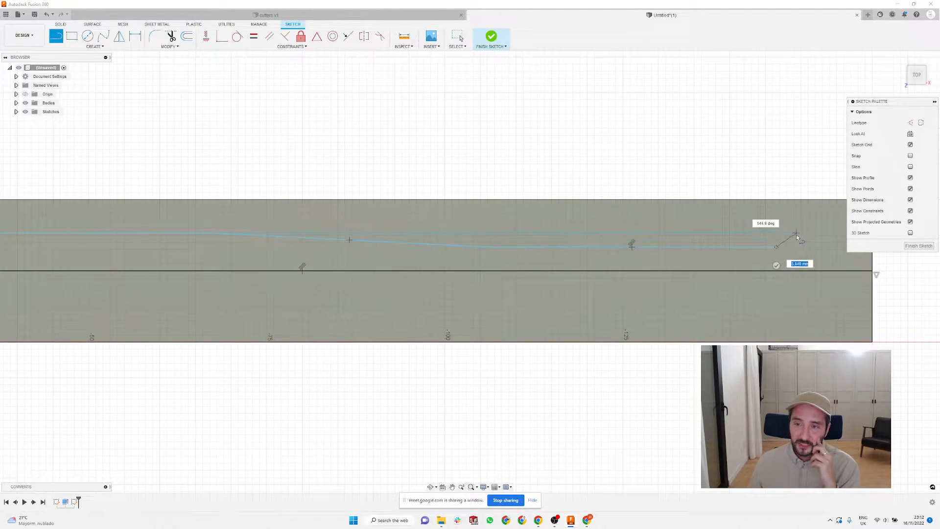
left_click(797, 235)
scroll(797, 236, "down", 1)
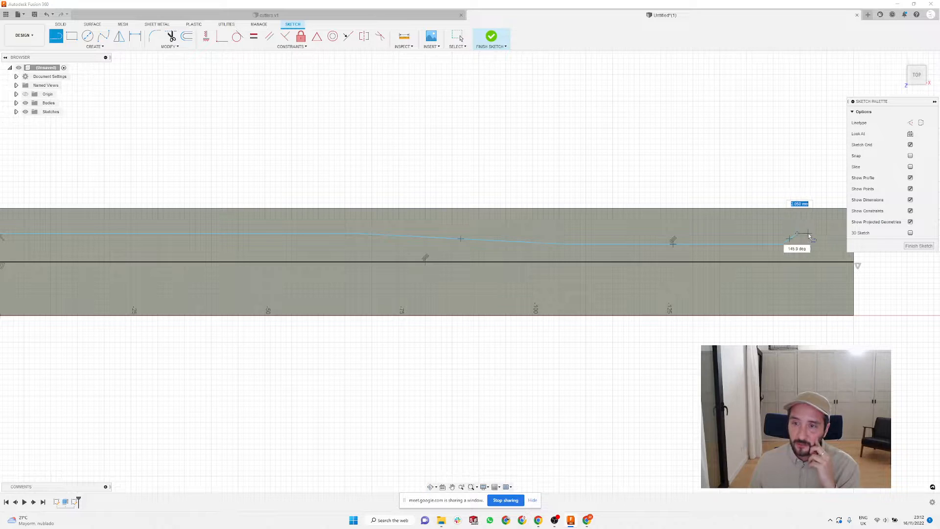
left_click(820, 234)
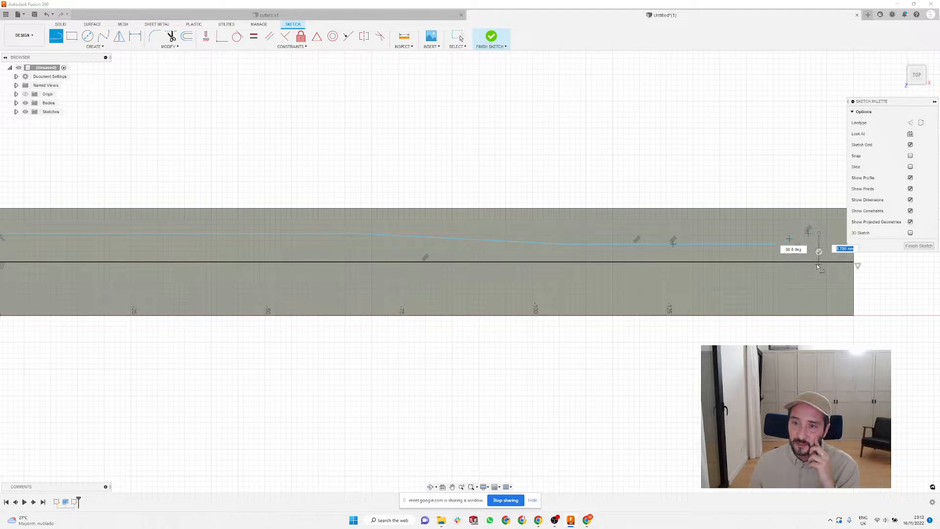
left_click(819, 262)
scroll(740, 265, "down", 2)
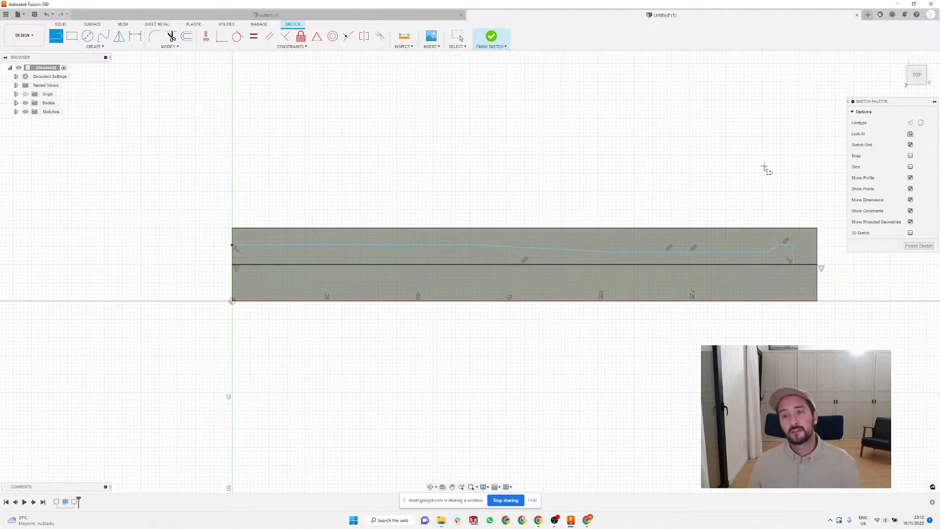
key("Escape")
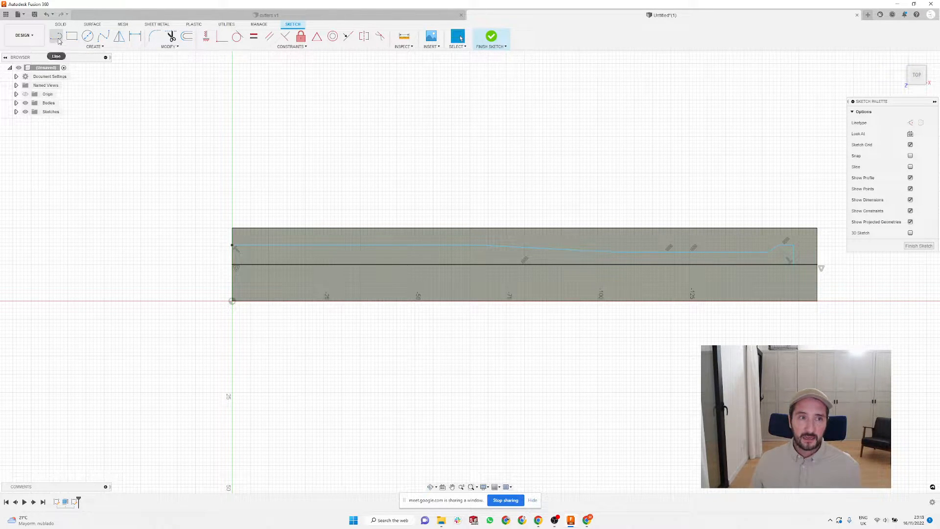
Step: Dimension the first horizontal profile segment from the origin-side short edge to its far endpoint at 50 mm
left_click(135, 37)
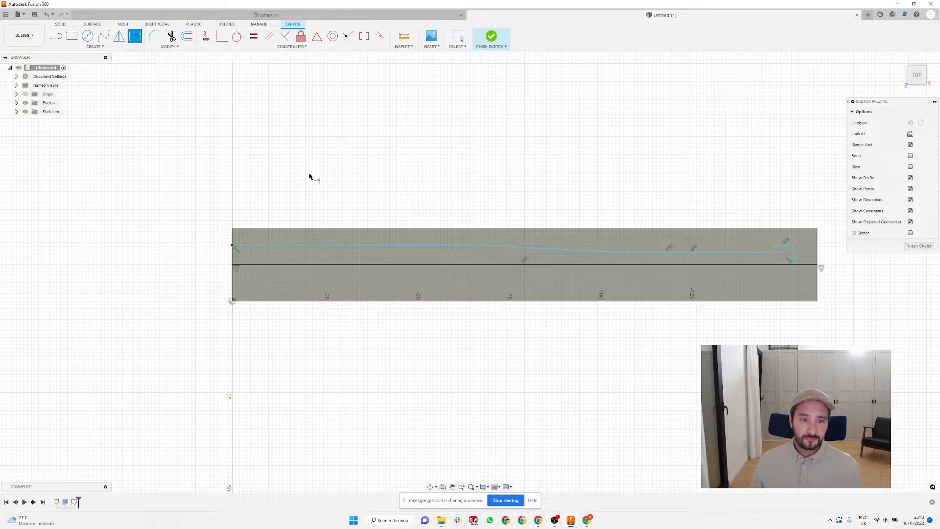
left_click(233, 243)
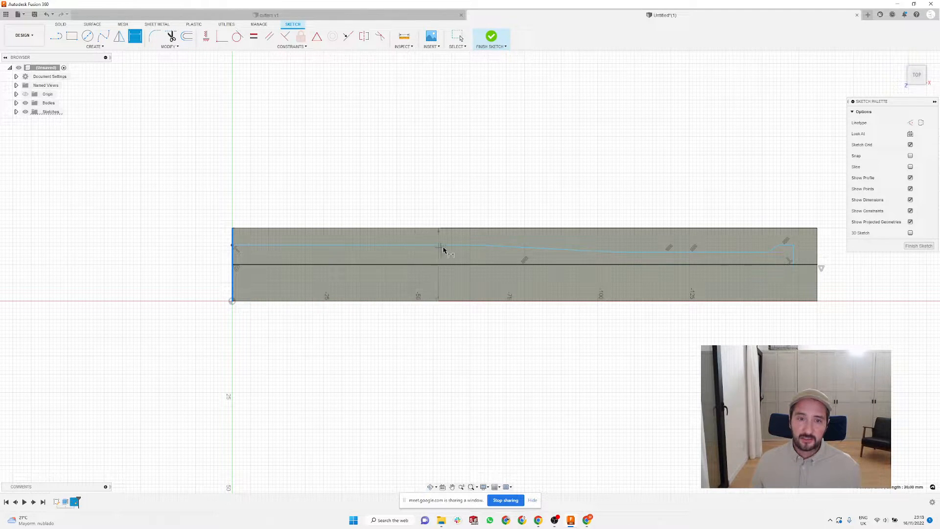
left_click(479, 246)
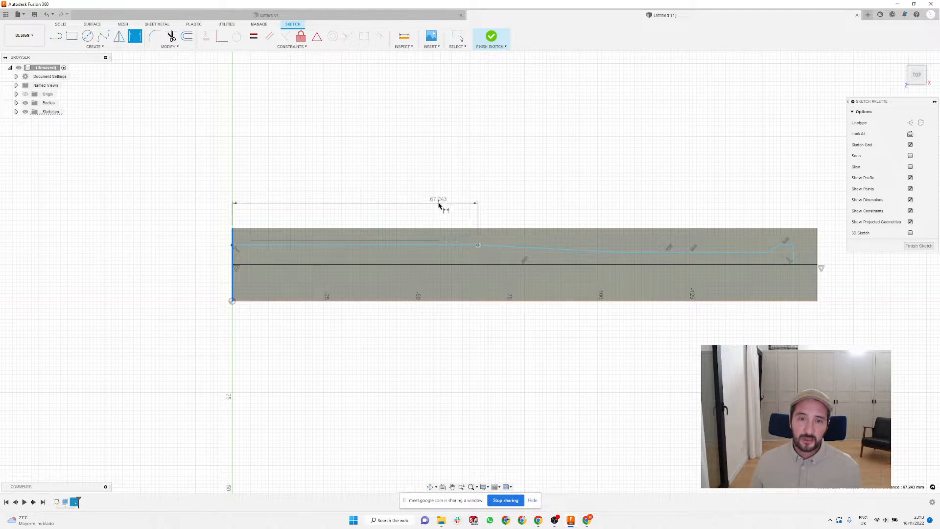
left_click(441, 203)
type("50")
key("Return")
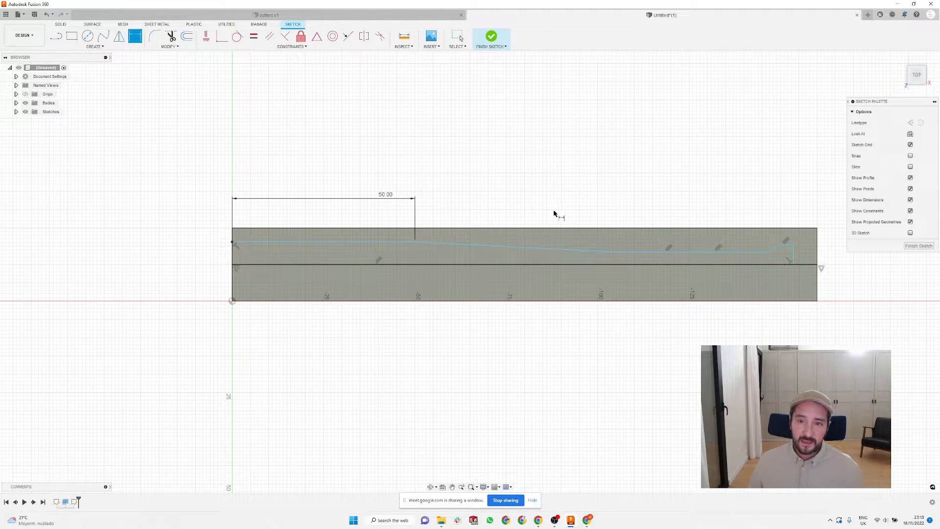
Step: Dimension the distance from the start of the second horizontal segment to the perpendicular end line at 35 mm
left_click(619, 254)
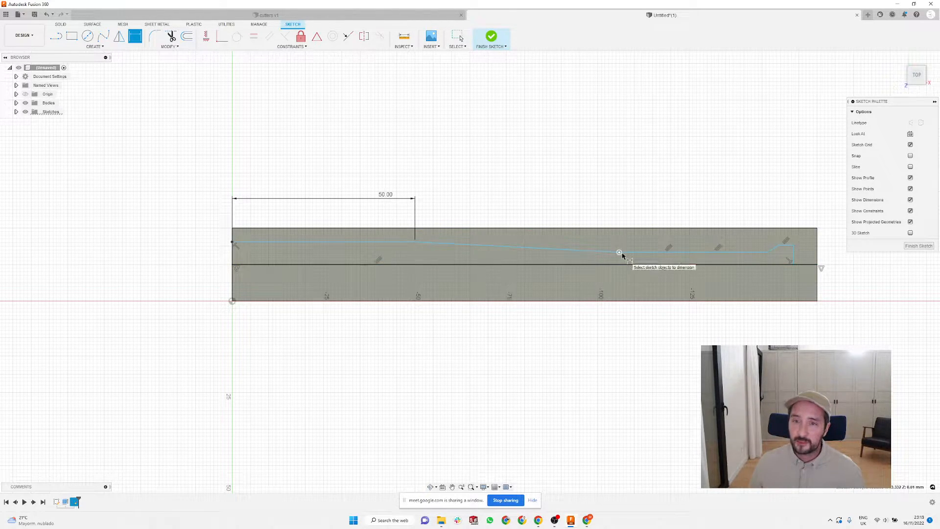
left_click(793, 255, "shift")
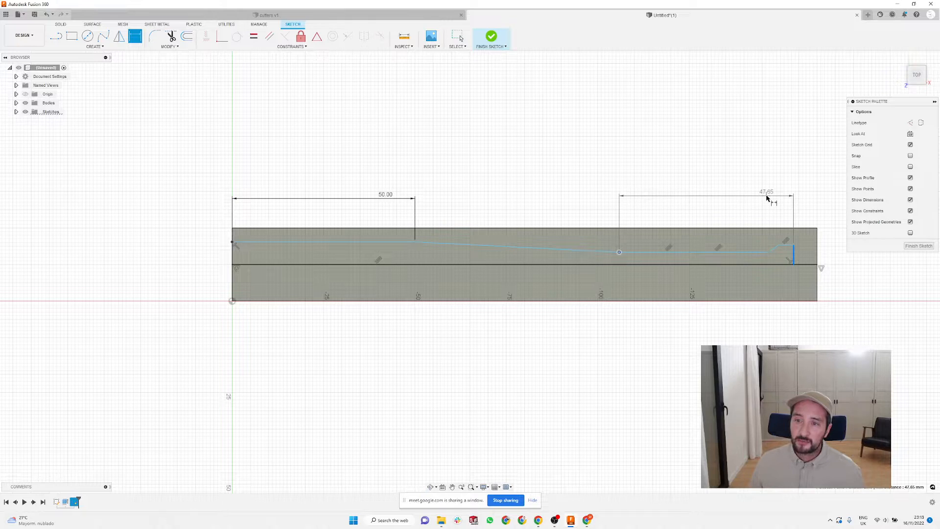
left_click(768, 195)
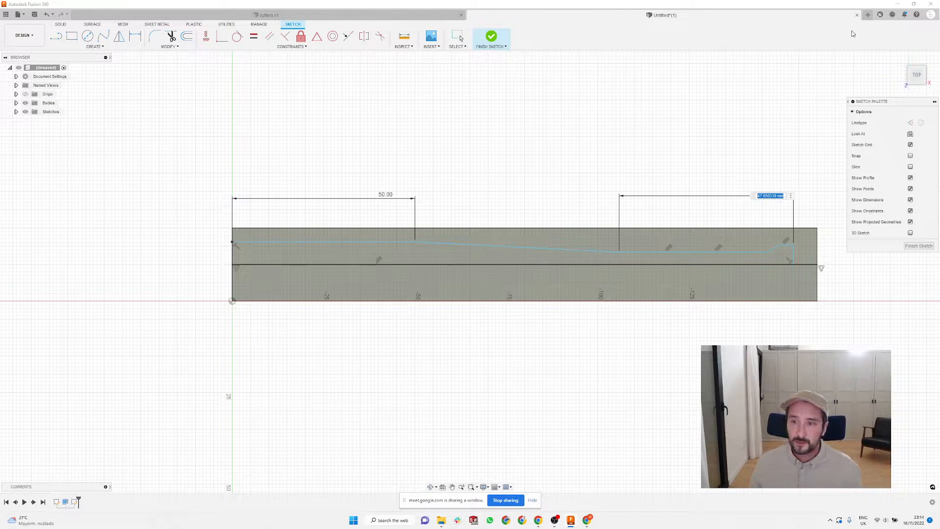
type("35")
key("Return")
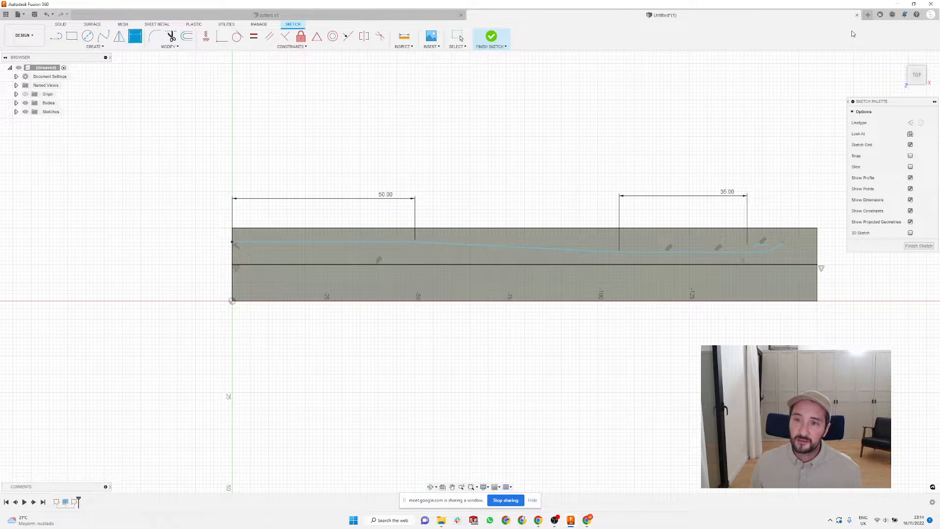
key("Escape")
Step: Move both endpoints of the short slanted segment back toward the origin side so the profile's end no longer folds past the perpendicular line
scroll(771, 268, "up", 3)
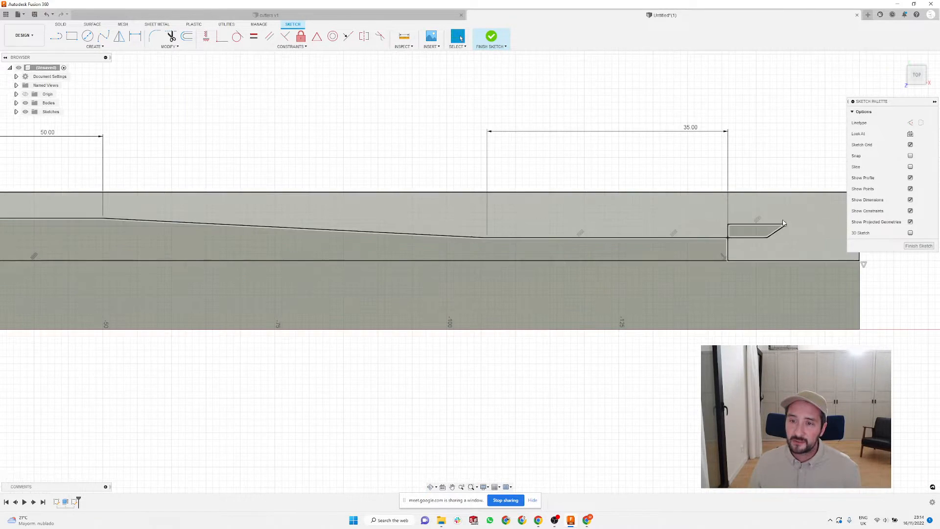
left_click_drag(786, 224, 697, 224)
left_click_drag(766, 238, 673, 235)
scroll(591, 195, "down", 2)
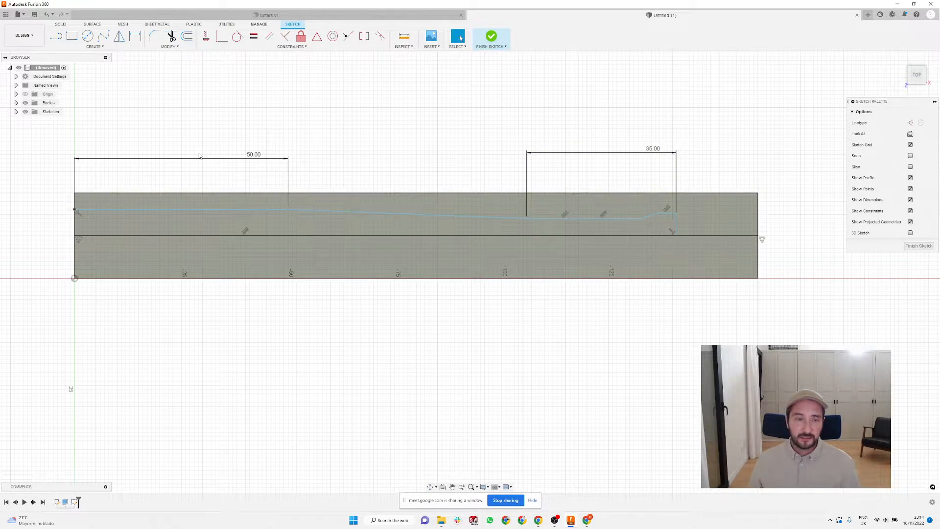
scroll(488, 165, "down", 1)
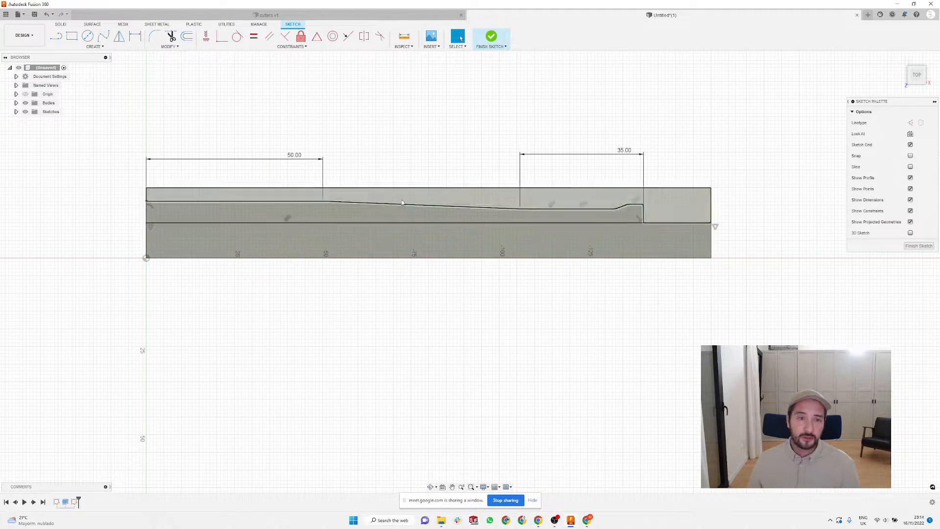
Step: Draw a small three-sided rectangular outline above the centre line near the origin-side edge, with both short sides ending on the centre line
scroll(138, 209, "up", 1)
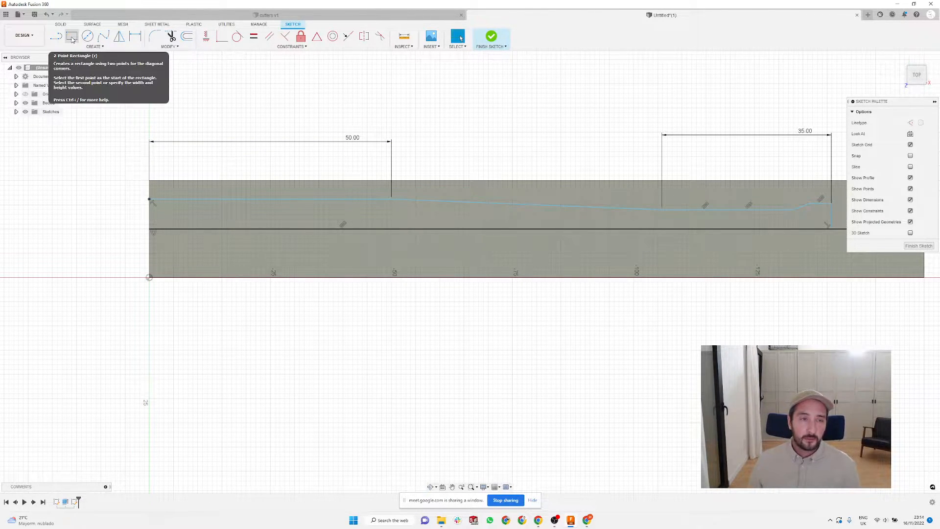
left_click(55, 37)
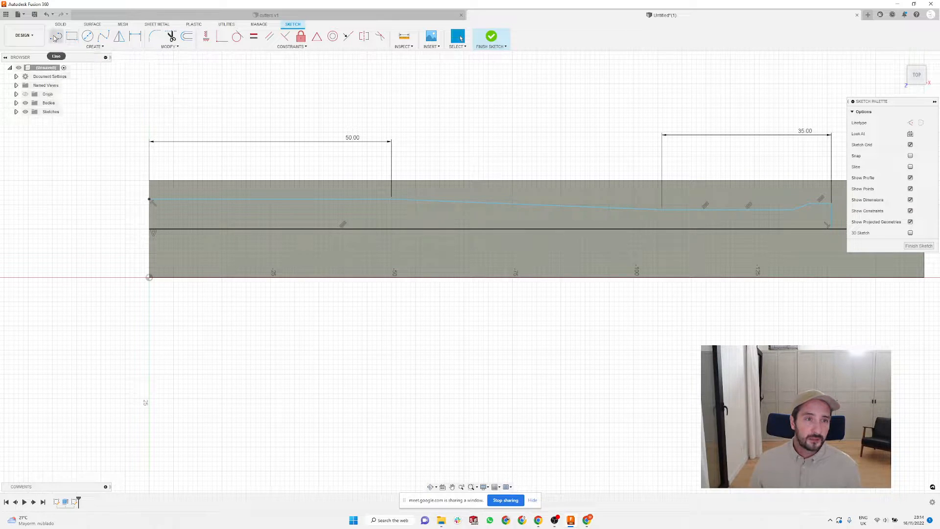
scroll(177, 230, "up", 2)
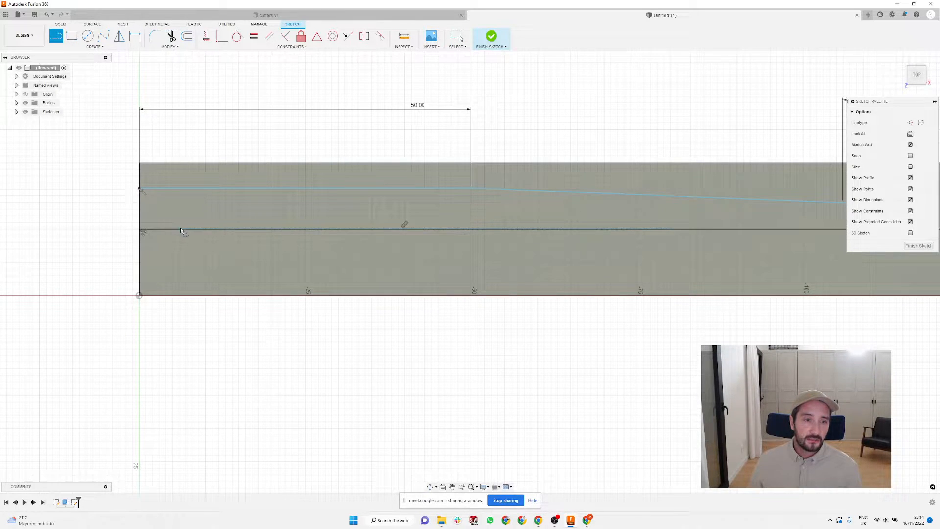
left_click(180, 216)
left_click(251, 216)
key("Escape")
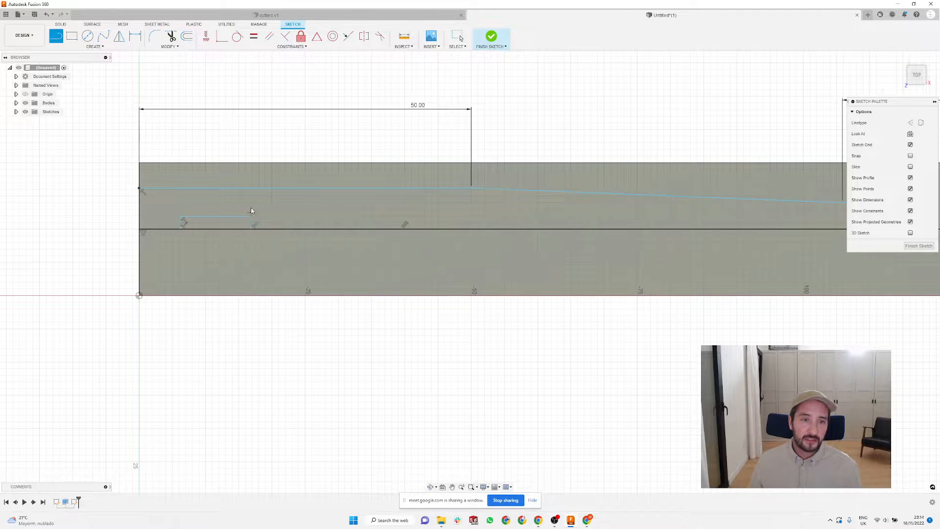
key("Escape")
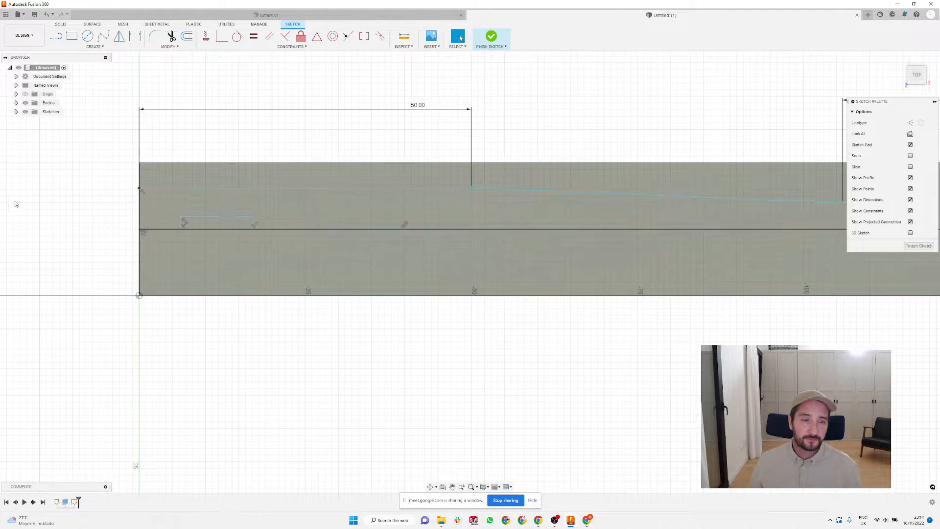
scroll(149, 194, "down", 2)
scroll(223, 191, "down", 1)
double_click(222, 191)
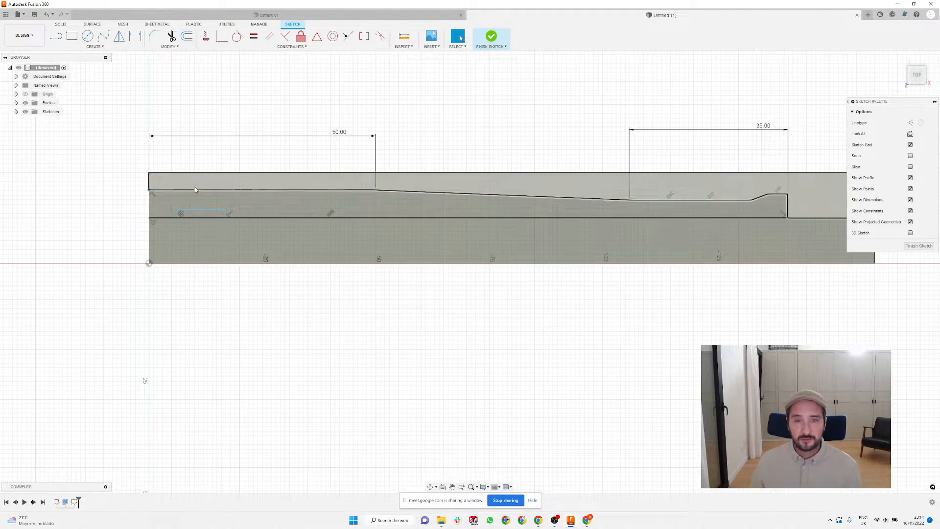
scroll(275, 193, "down", 1)
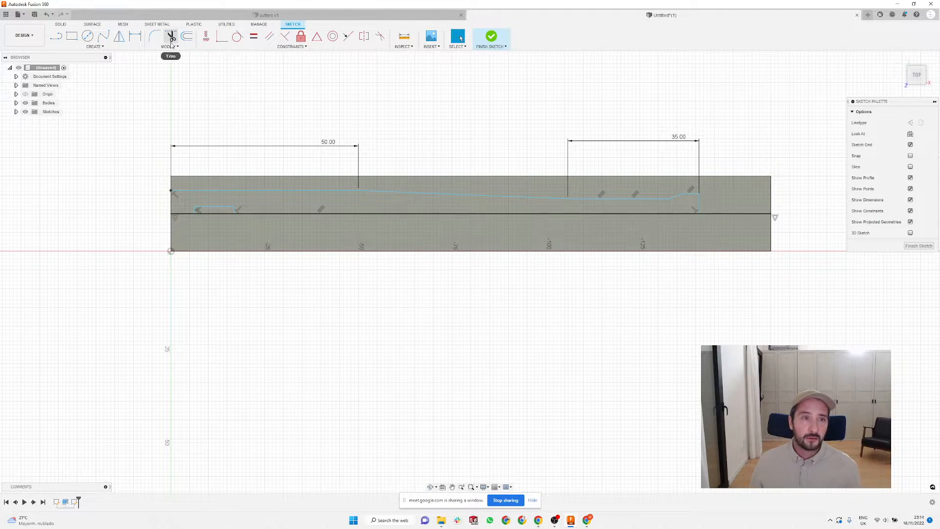
Step: Mirror the six outer half-profile segments and the three lines of the small rectangular outline about the lengthwise centre line
left_click(119, 37)
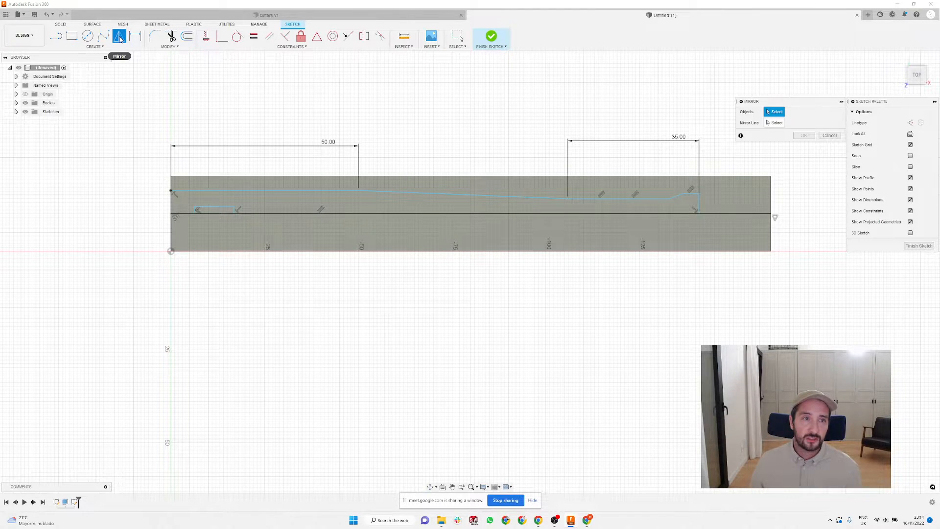
scroll(218, 191, "up", 1)
left_click(216, 190)
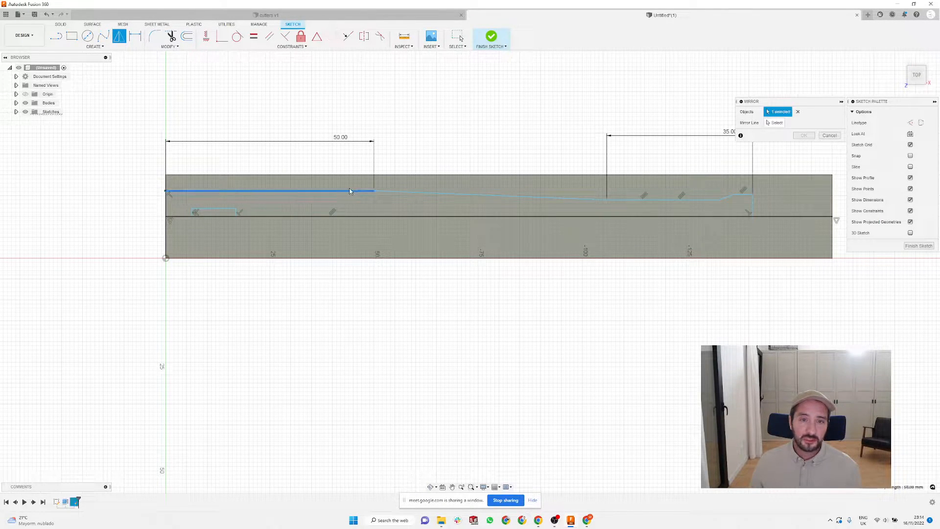
left_click(426, 195)
left_click(639, 199)
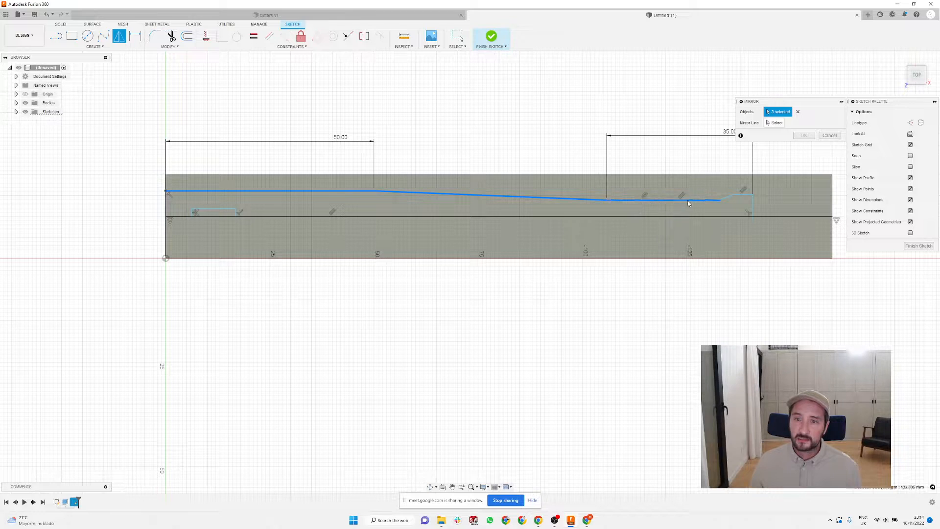
scroll(741, 192, "up", 2)
left_click(716, 204)
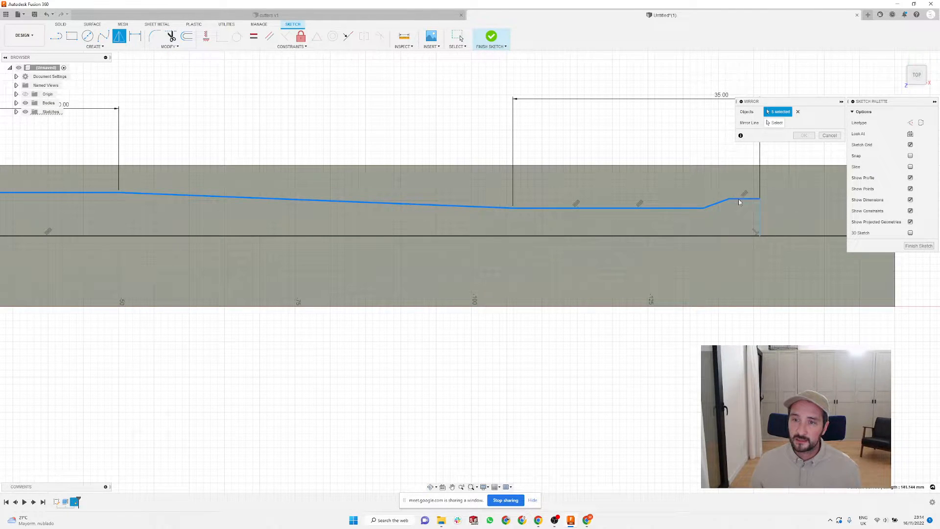
left_click(759, 215)
scroll(751, 216, "down", 2)
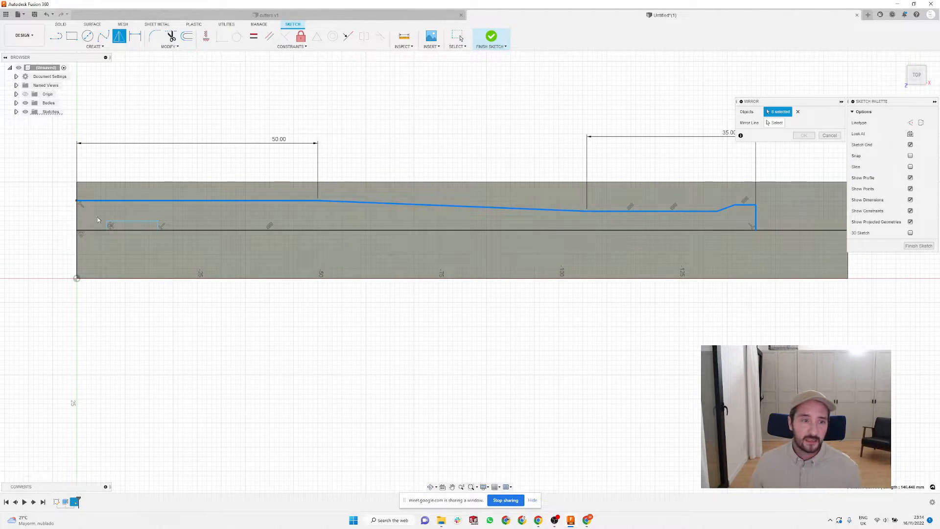
scroll(113, 221, "up", 2)
left_click(118, 228)
left_click(149, 222)
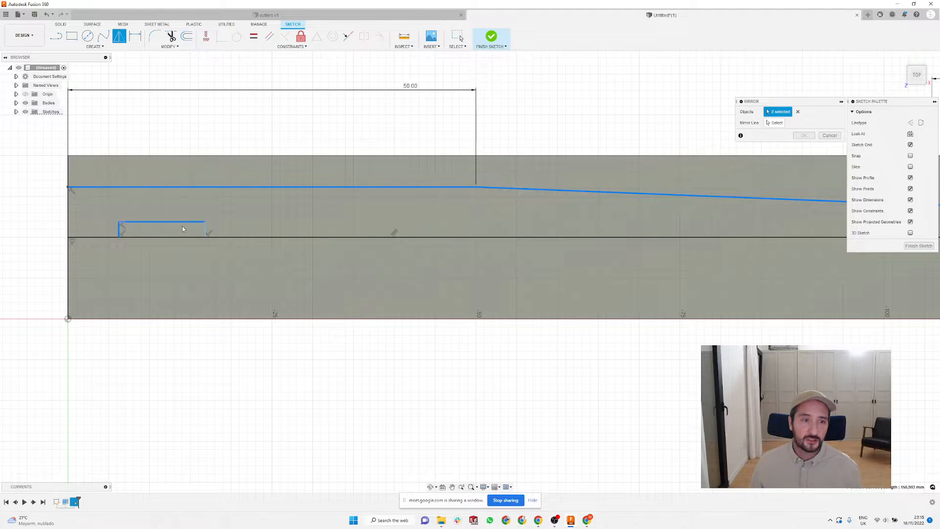
left_click(776, 123)
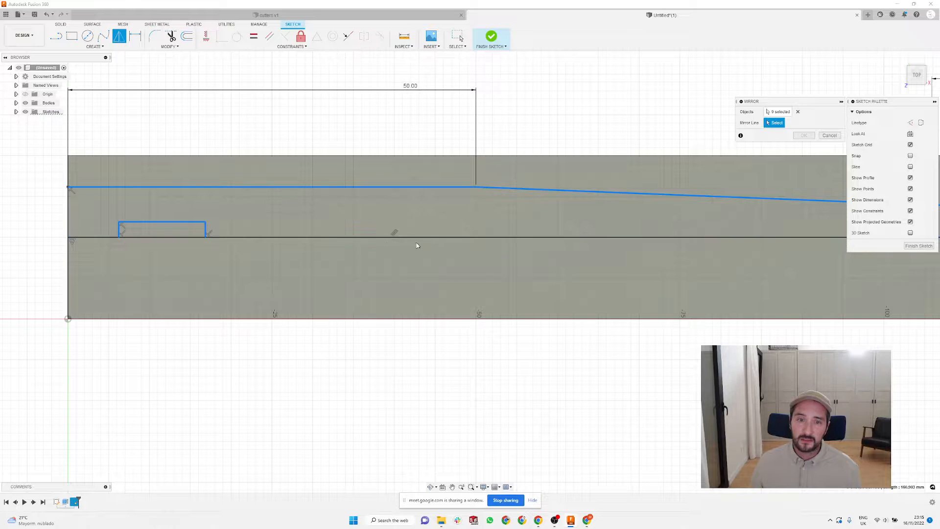
scroll(426, 242, "down", 3)
left_click(467, 241)
key("Return")
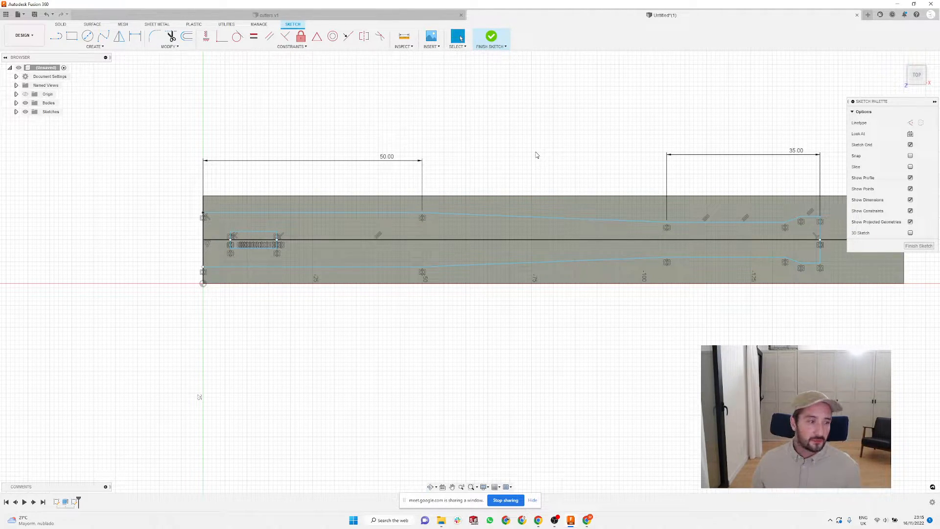
left_click(421, 214)
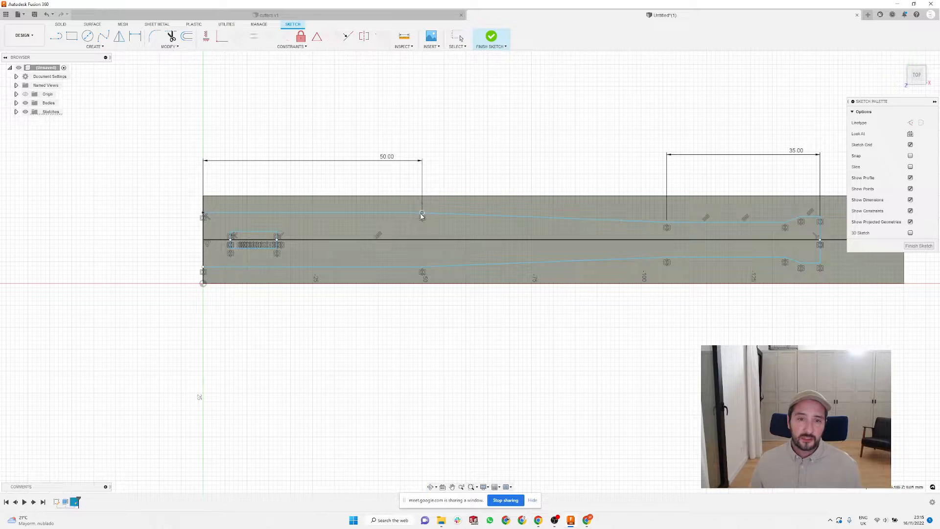
left_click(399, 215)
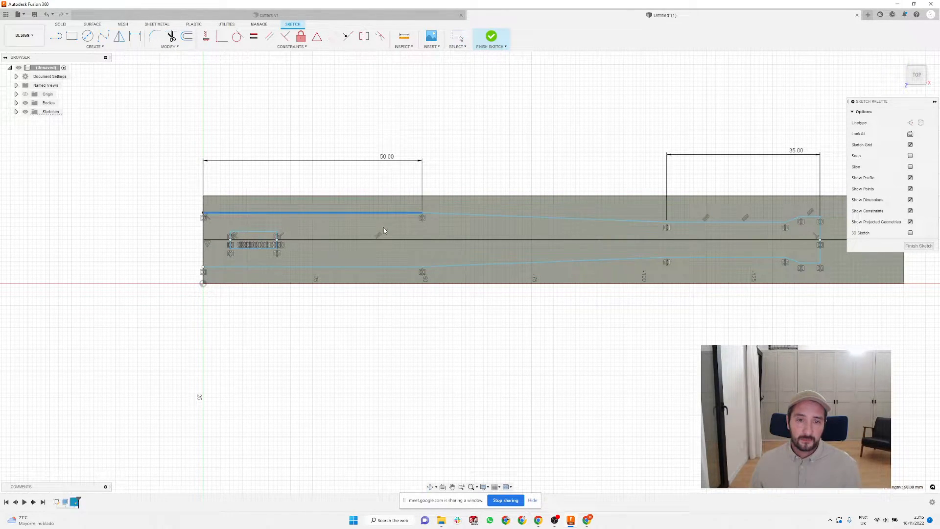
key("Escape")
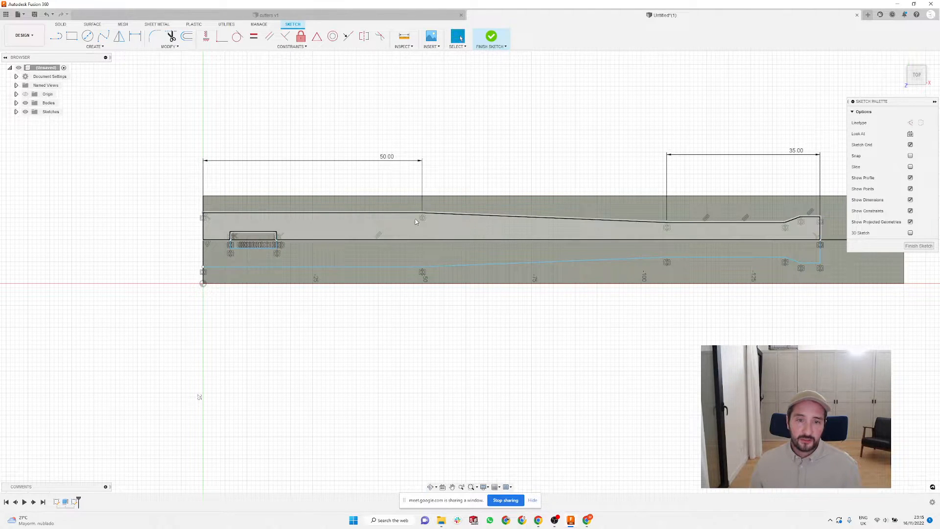
Step: Dimension the width between the upper and lower horizontal segments at the origin-side end at 10 mm
left_click(136, 37)
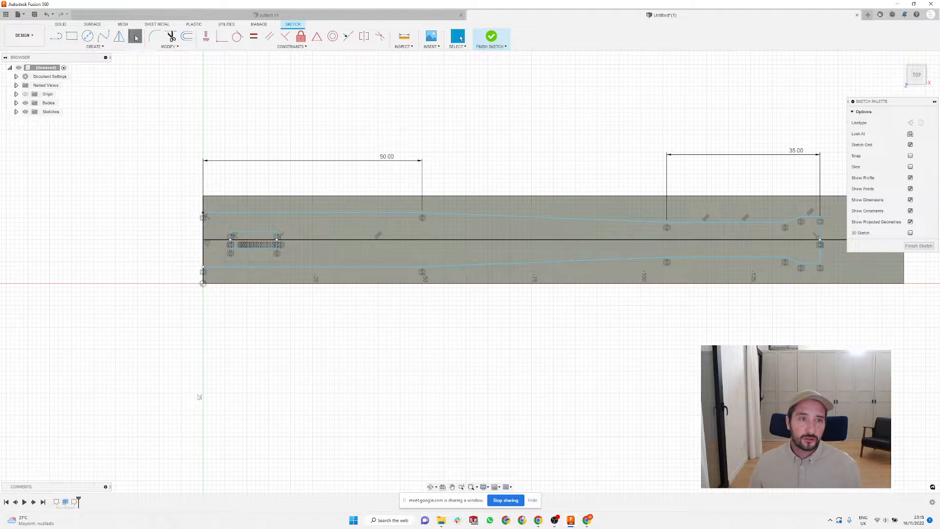
left_click(300, 213)
left_click(311, 266)
left_click(173, 232)
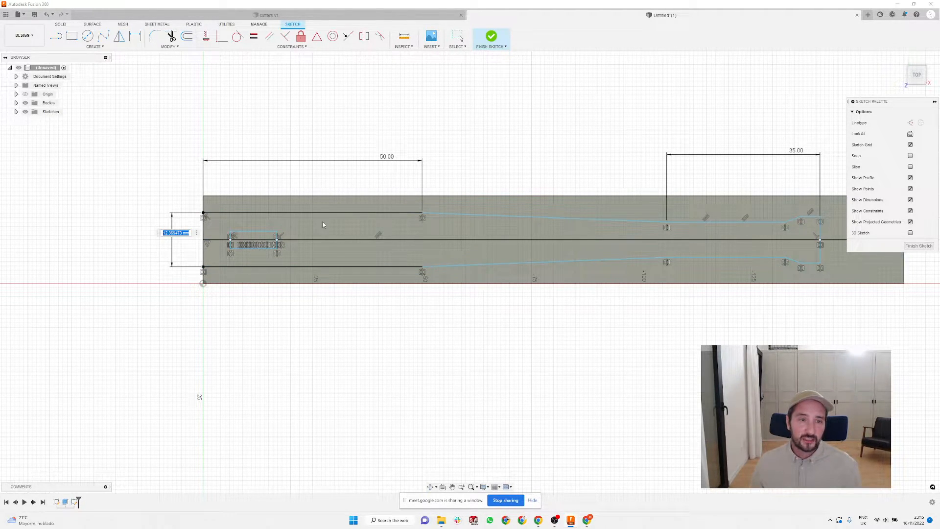
type("10")
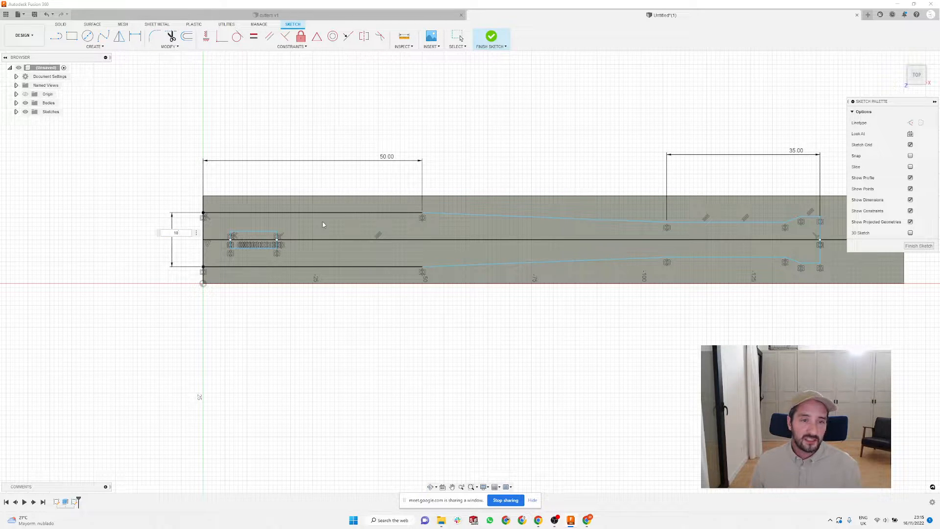
key("Return")
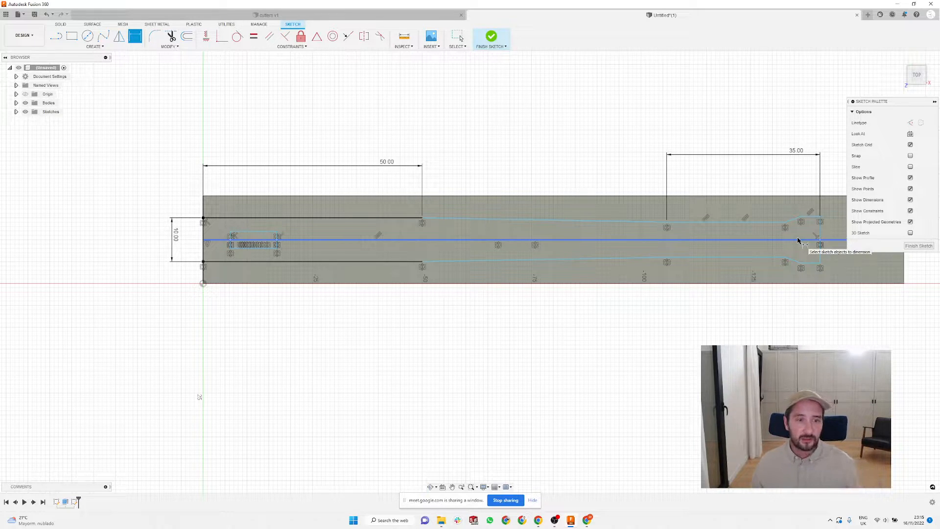
Step: Dimension the width between the upper and lower horizontal segments of the narrow section near the far end at 6 mm
left_click(698, 224)
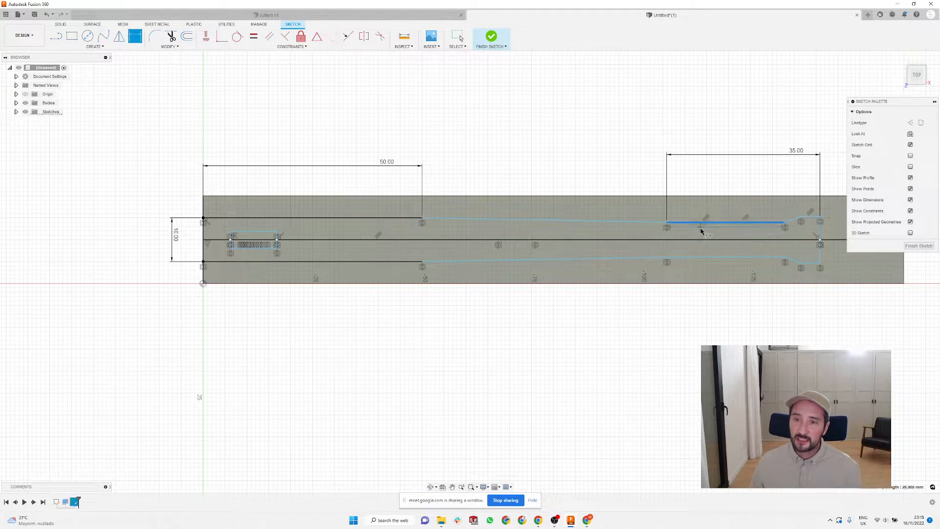
left_click(699, 258)
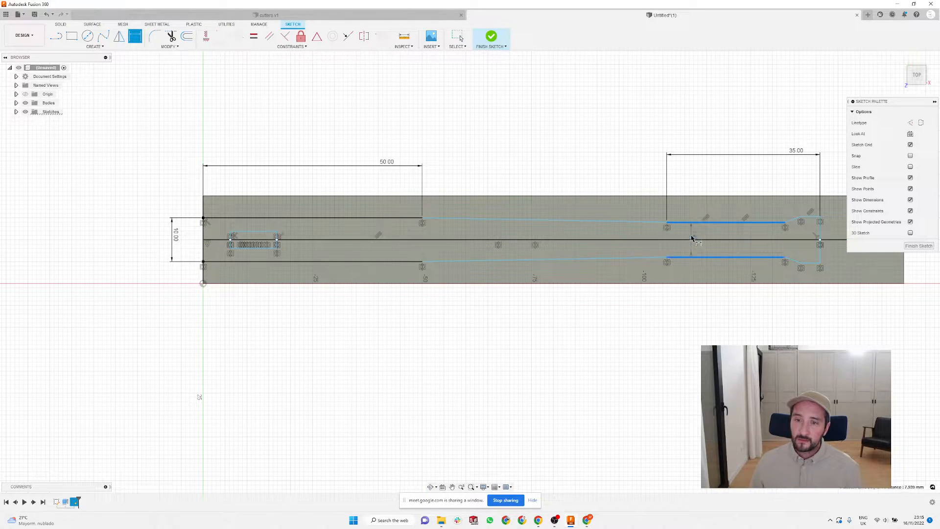
left_click(712, 223)
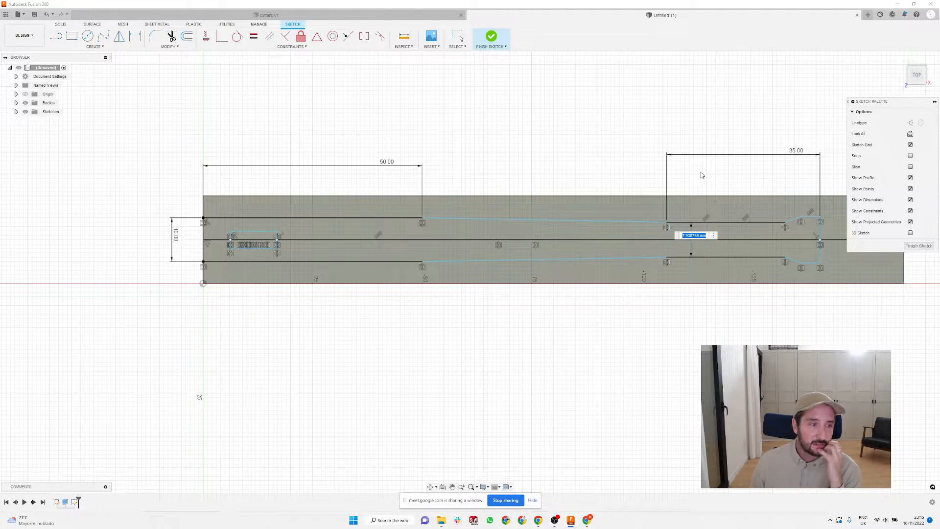
type("6")
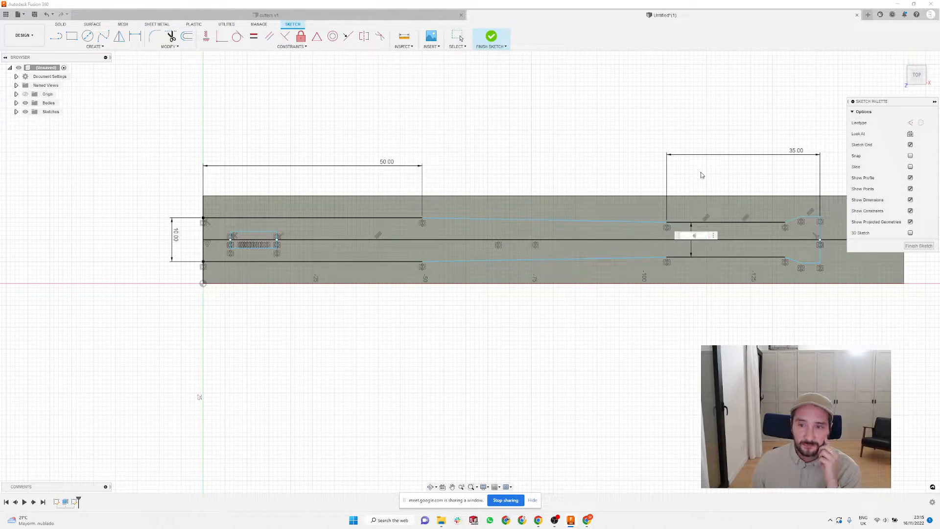
key("Return")
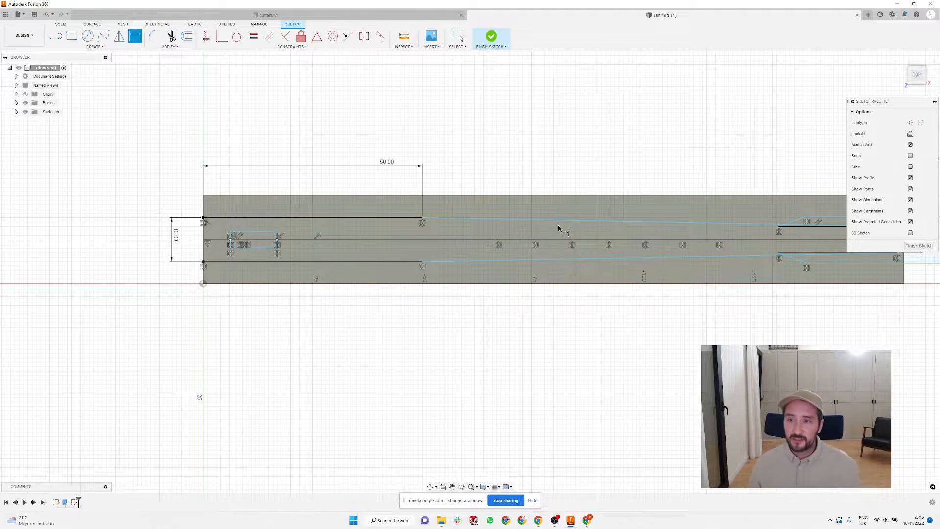
Step: Move the profile's far end line back toward the origin so the profile ends inside the plate
scroll(558, 228, "down", 3)
scroll(789, 215, "up", 2)
key("Escape")
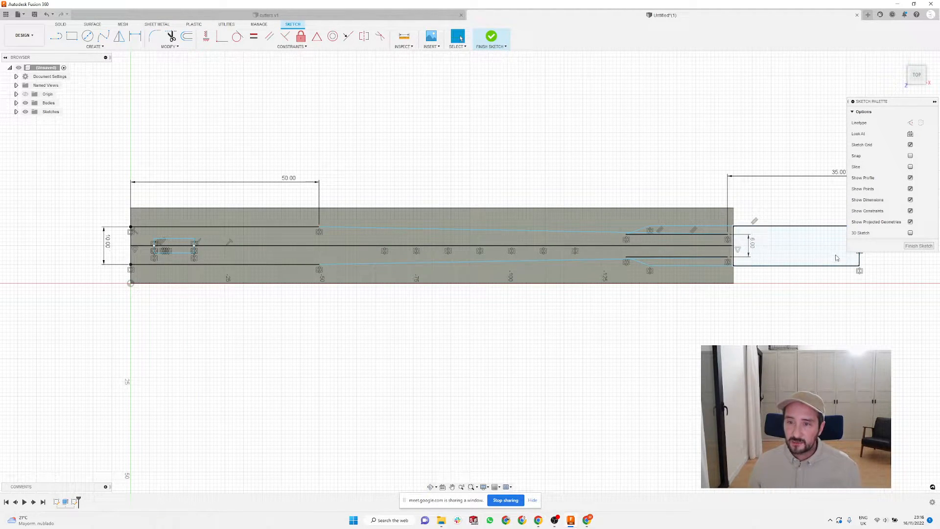
left_click_drag(859, 264, 699, 246)
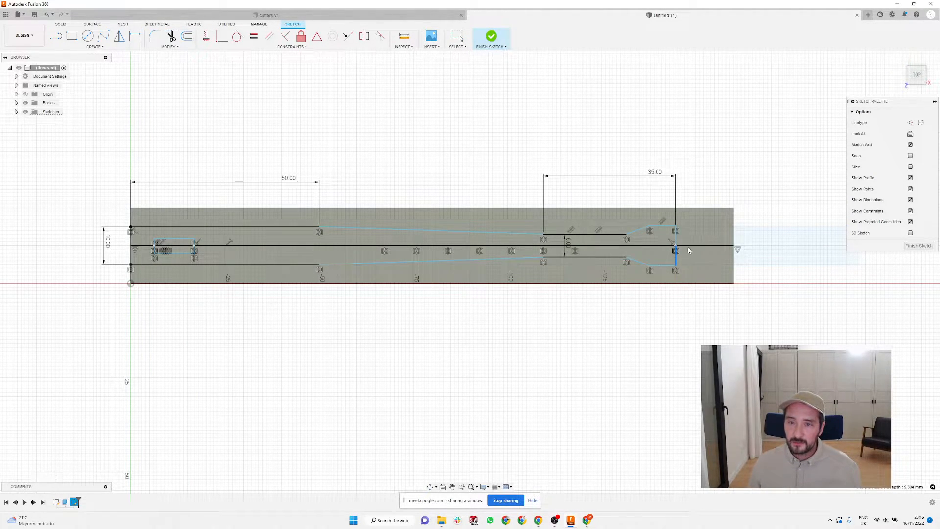
left_click(587, 113)
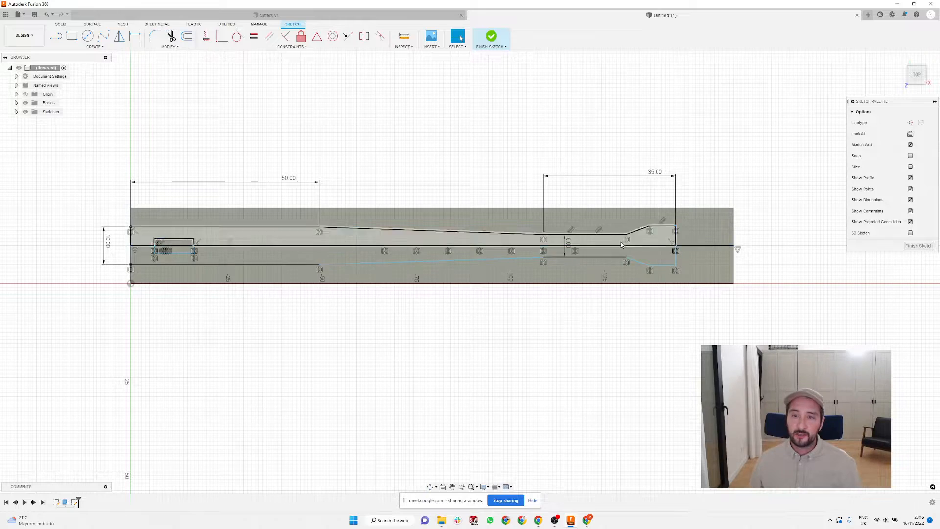
Step: Dimension the small slot's width between its two long sides at 4 mm
scroll(659, 234, "up", 2)
scroll(585, 164, "down", 2)
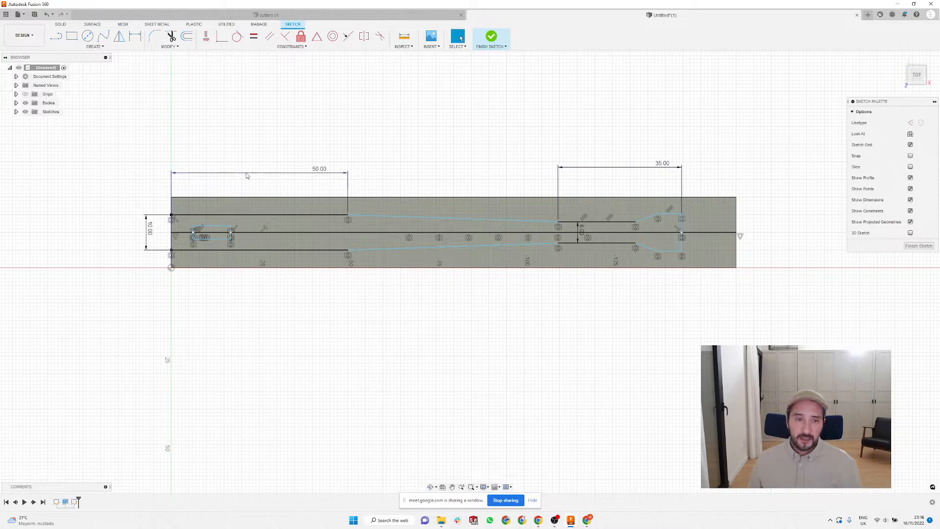
scroll(188, 211, "up", 2)
key("d")
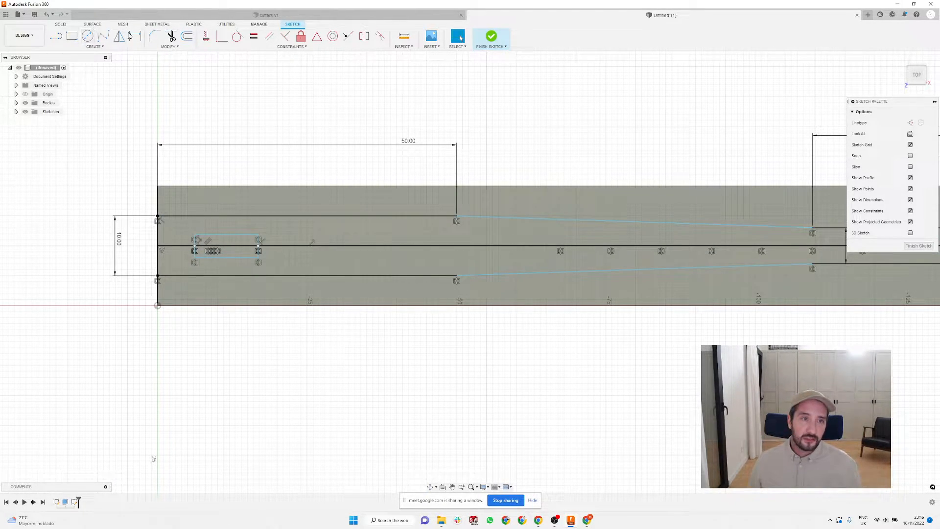
scroll(174, 244, "up", 2)
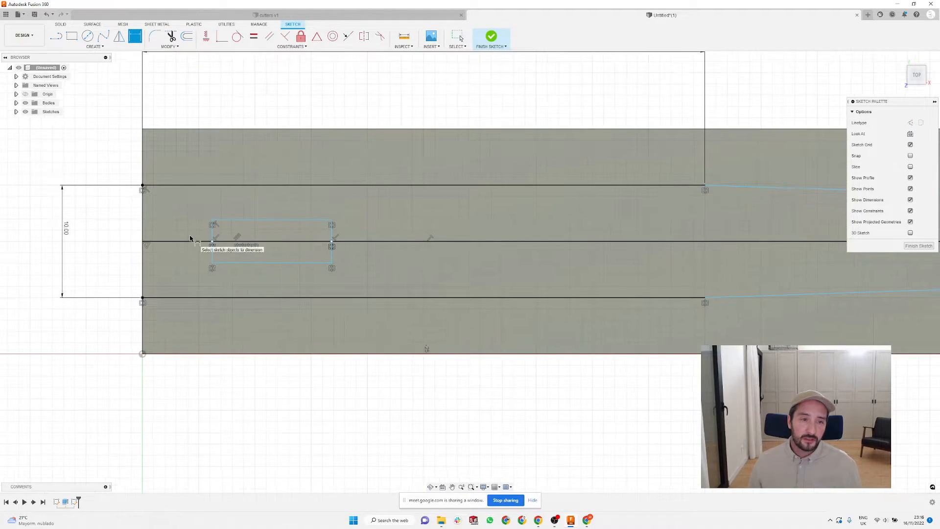
left_click(254, 220)
left_click(290, 263)
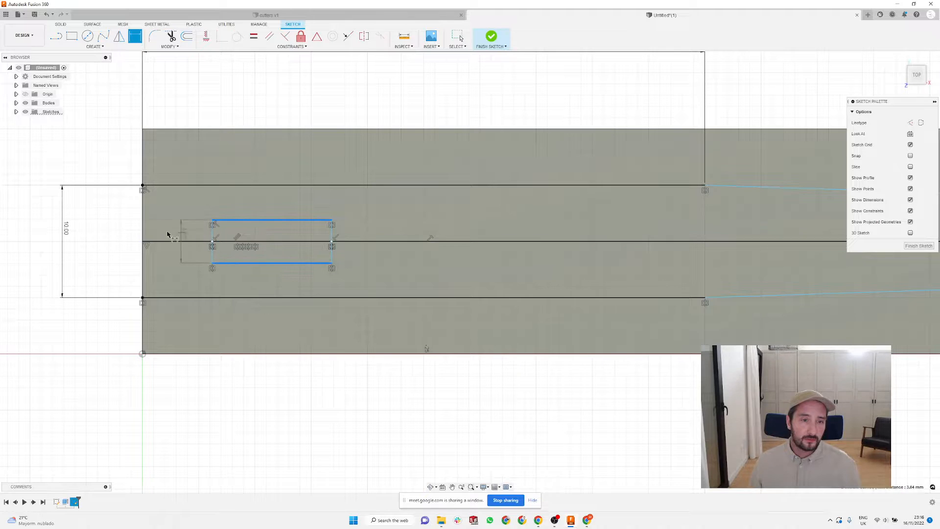
left_click(104, 237)
type("4")
key("Return")
Step: Dimension the length of the small slot's upper side at 8 mm
left_click(252, 222)
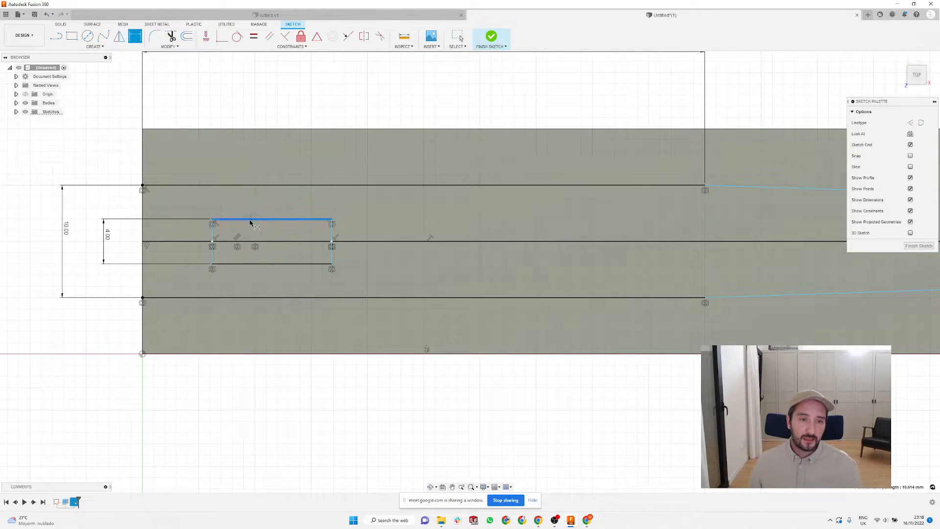
scroll(252, 221, "down", 2)
left_click(284, 130)
type("8")
key("Return")
Step: Dimension the distance from the plate's origin-side edge to the slot's nearest short side at 6 mm
scroll(215, 225, "down", 3)
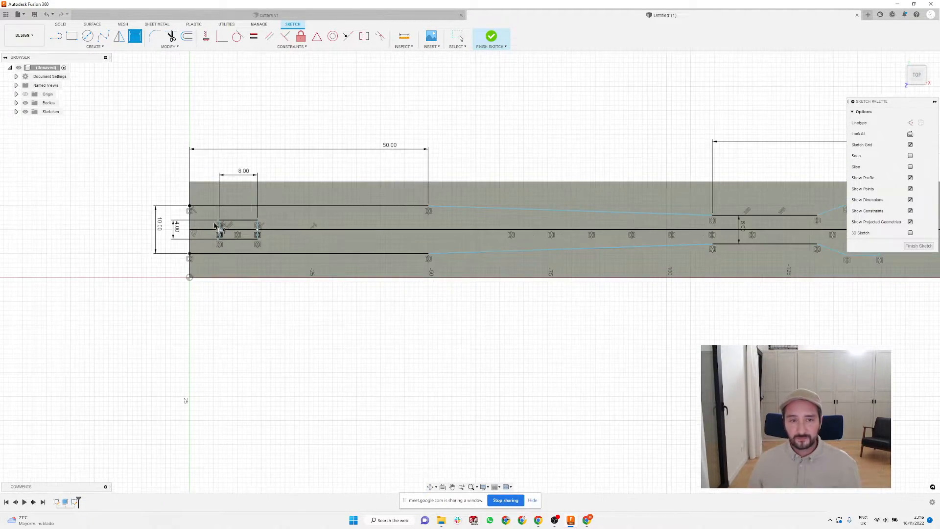
scroll(185, 219, "up", 2)
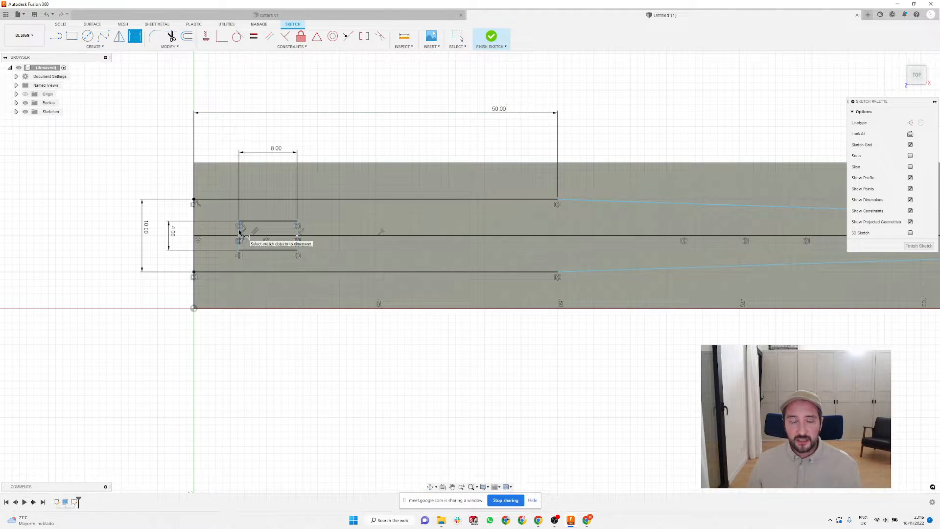
scroll(123, 230, "down", 2)
scroll(164, 243, "up", 2)
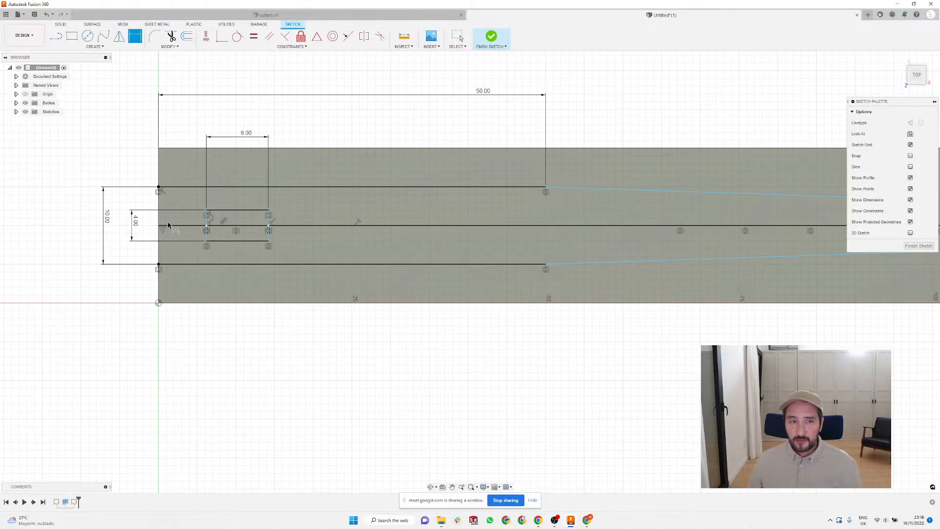
left_click(206, 218)
left_click(159, 253)
left_click(185, 326)
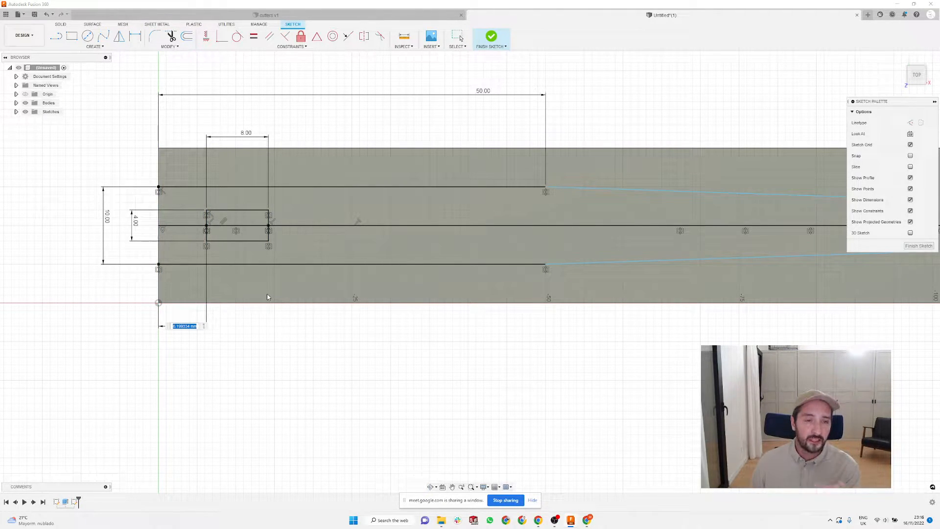
type("6")
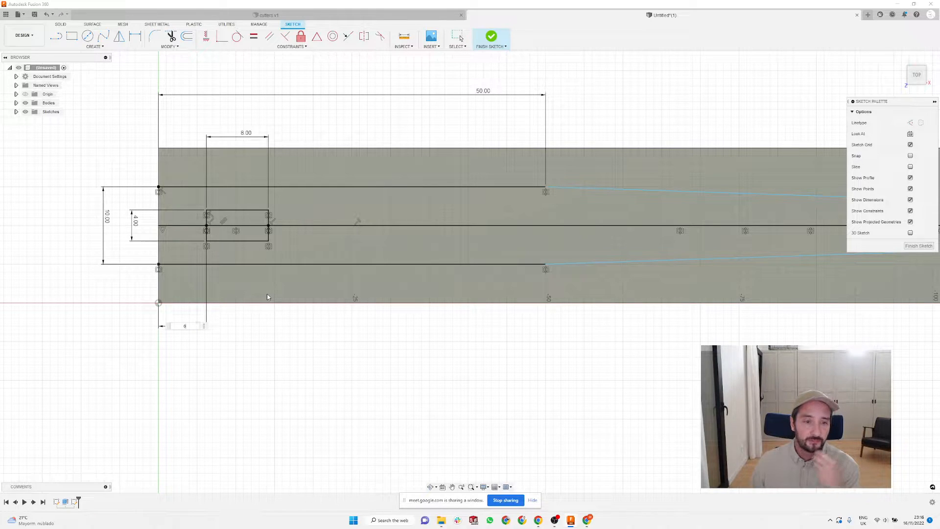
key("Return")
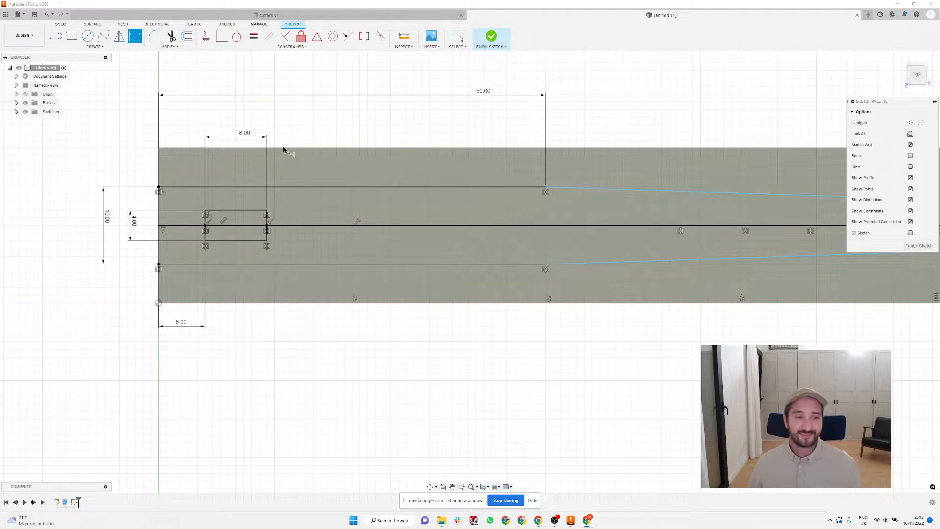
Step: Dimension the distance from the slot's origin-side short side to the profile's far end line at 140 mm
scroll(267, 230, "down", 2)
scroll(276, 223, "down", 2)
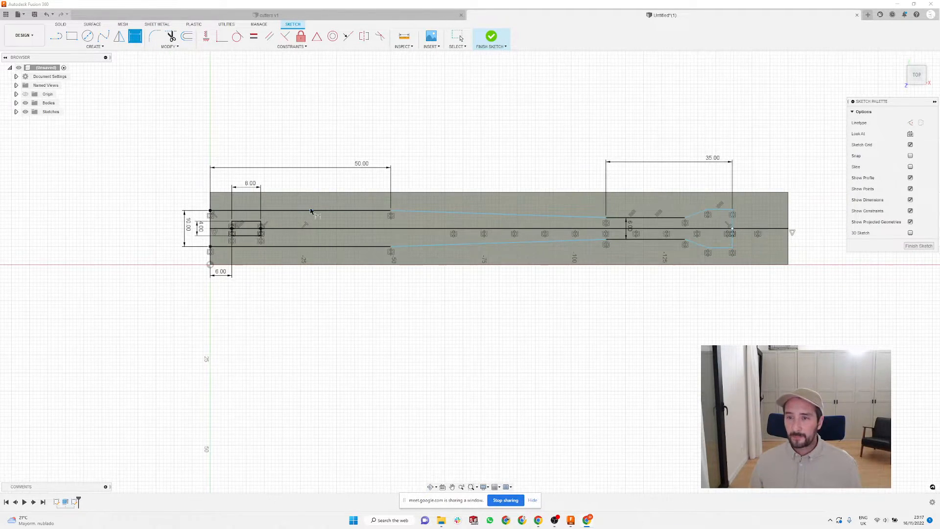
scroll(213, 254, "up", 2)
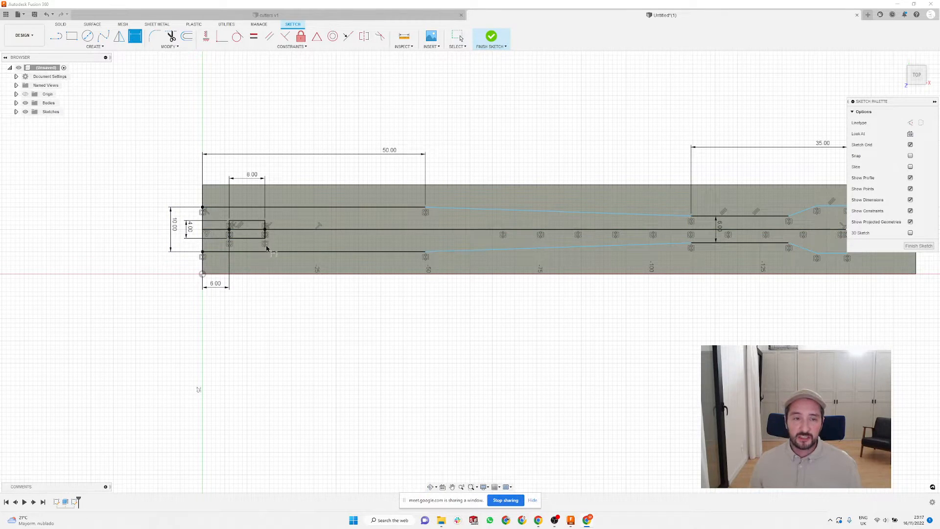
scroll(280, 237, "down", 2)
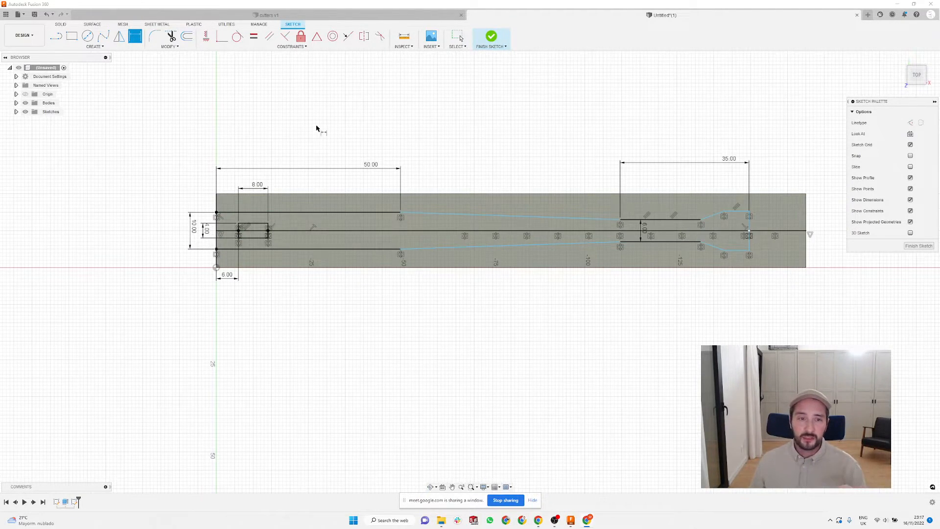
scroll(234, 226, "up", 1)
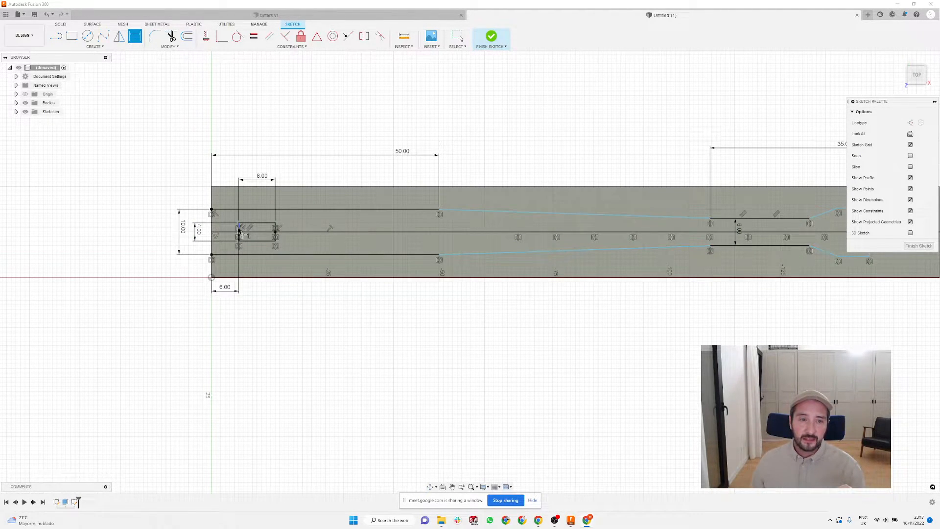
left_click(238, 228)
scroll(246, 171, "down", 1)
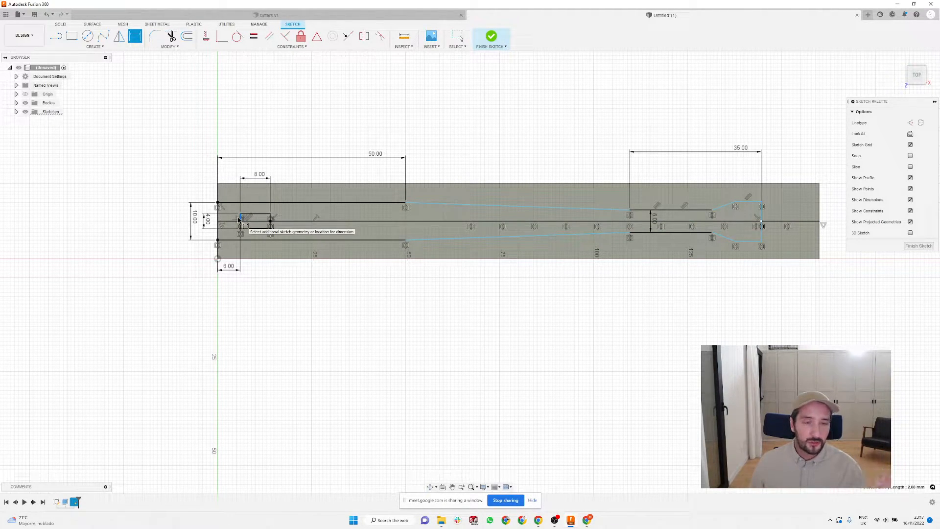
left_click(760, 214)
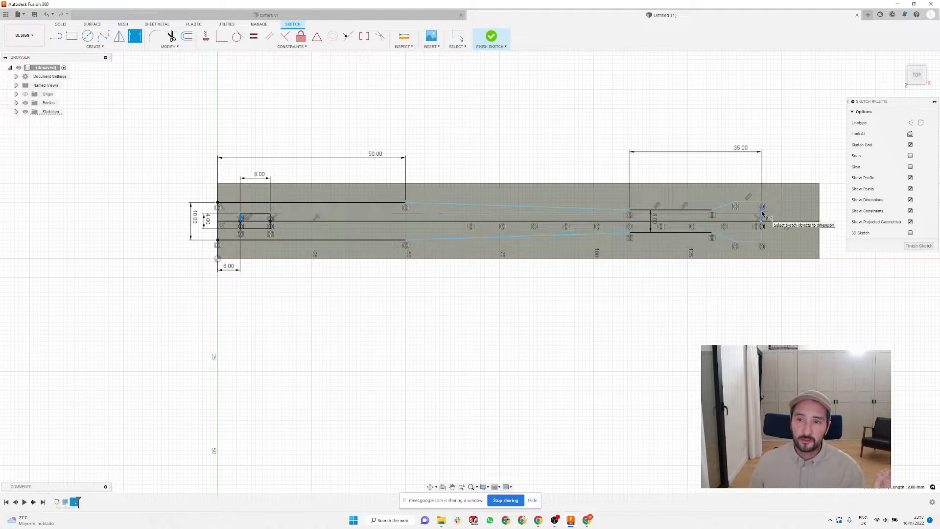
left_click(476, 108)
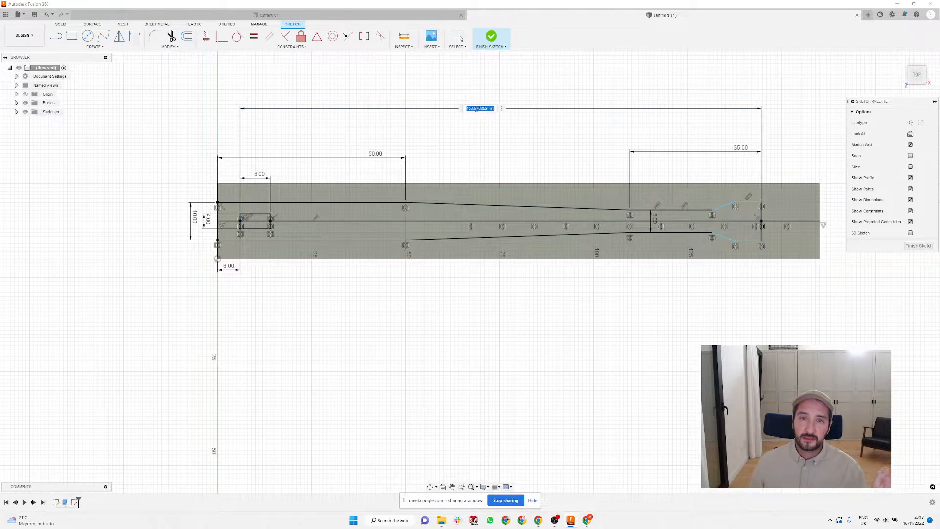
type("140")
key("Return")
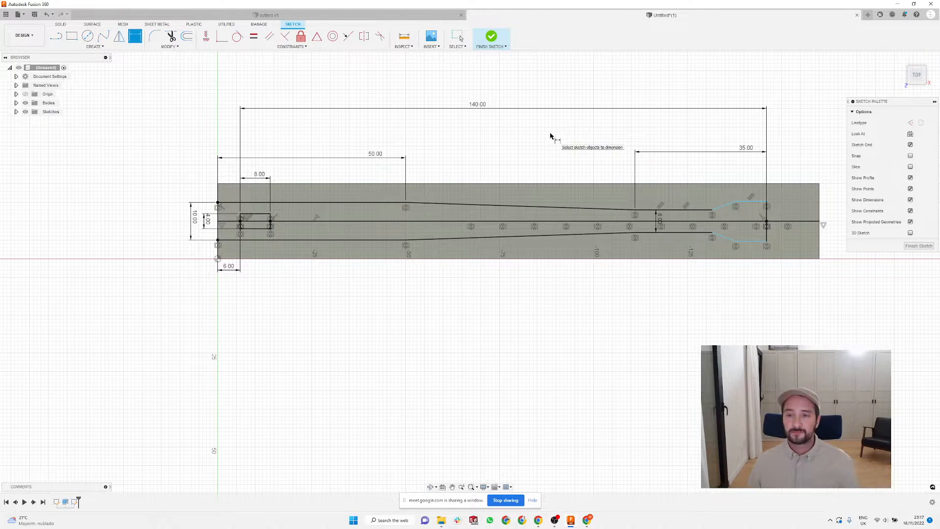
key("Escape")
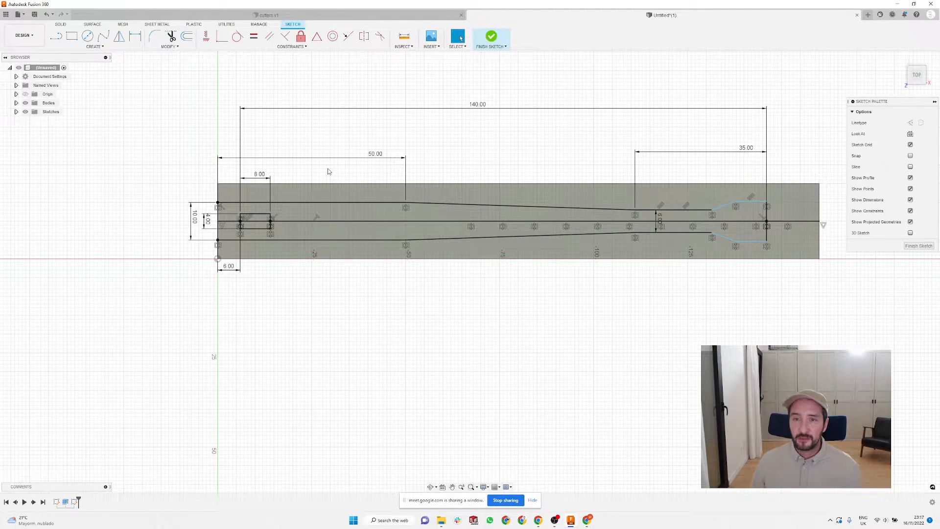
Step: Change the overall dimension between the slot's origin-side short side and the profile's far end to 135 mm
double_click(477, 106)
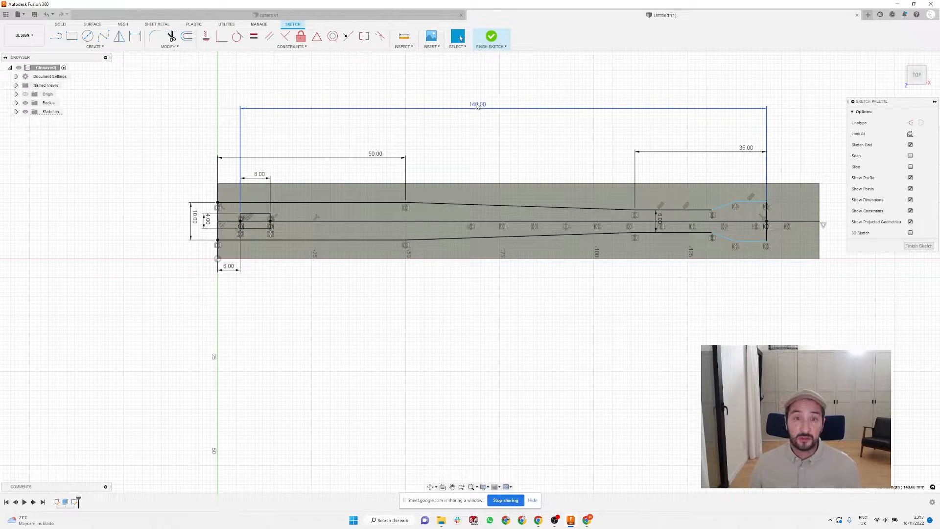
type("135")
key("Return")
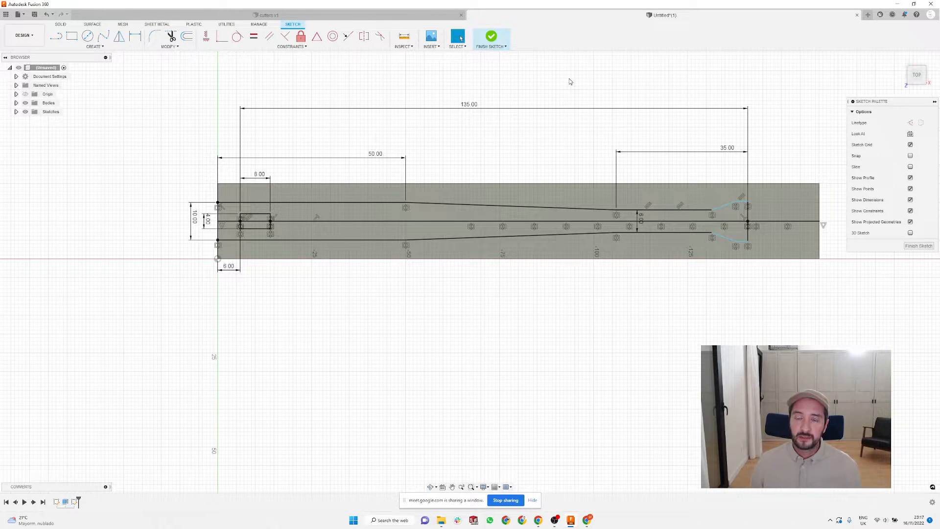
Step: Move the corner where the upper narrow segment meets the flared end slightly toward the origin, lengthening the slanted transition
scroll(738, 205, "up", 3)
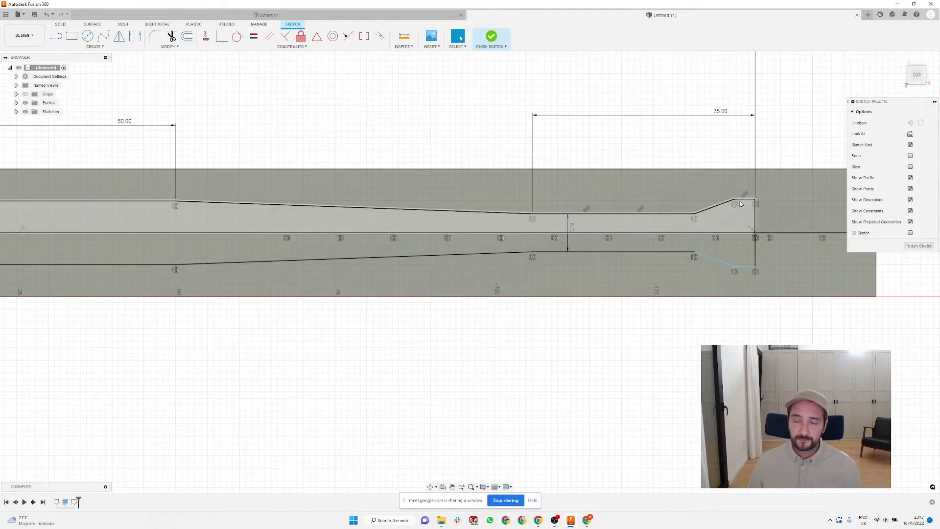
left_click_drag(694, 214, 684, 214)
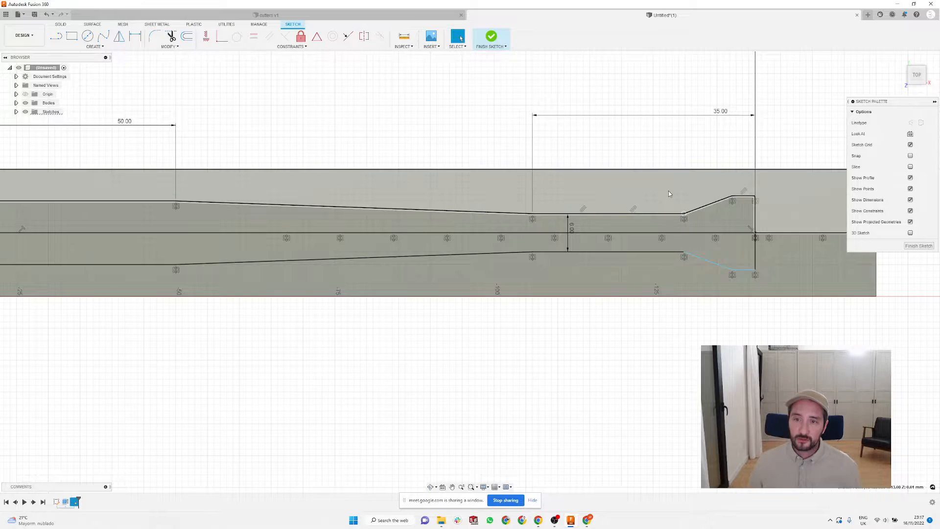
scroll(669, 189, "down", 2)
scroll(646, 153, "down", 3)
Step: Set the profile's width at the origin-side end to 8 mm
scroll(307, 165, "up", 2)
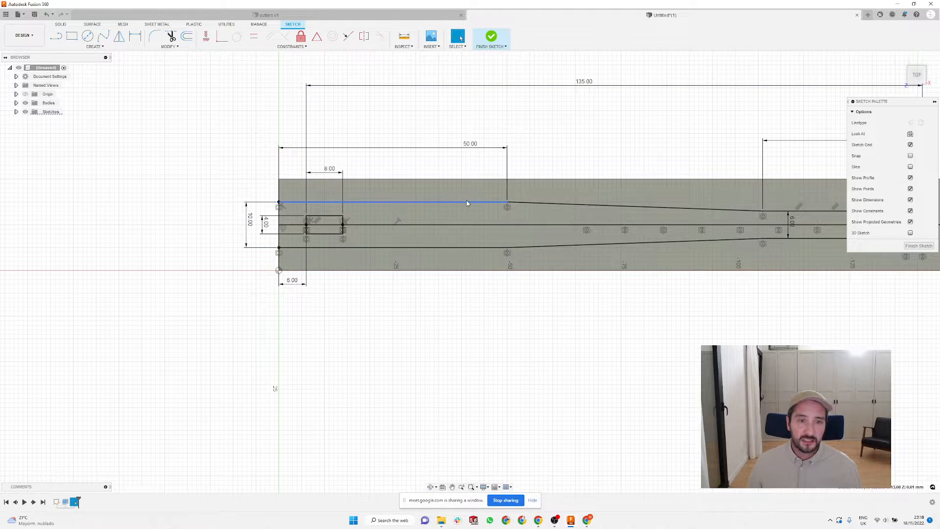
double_click(251, 219)
type("8")
key("Return")
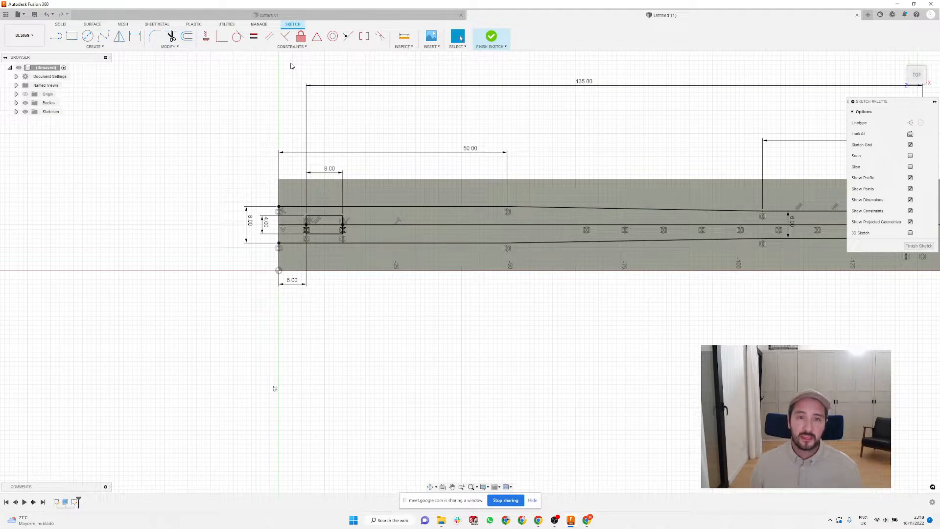
scroll(375, 140, "down", 4)
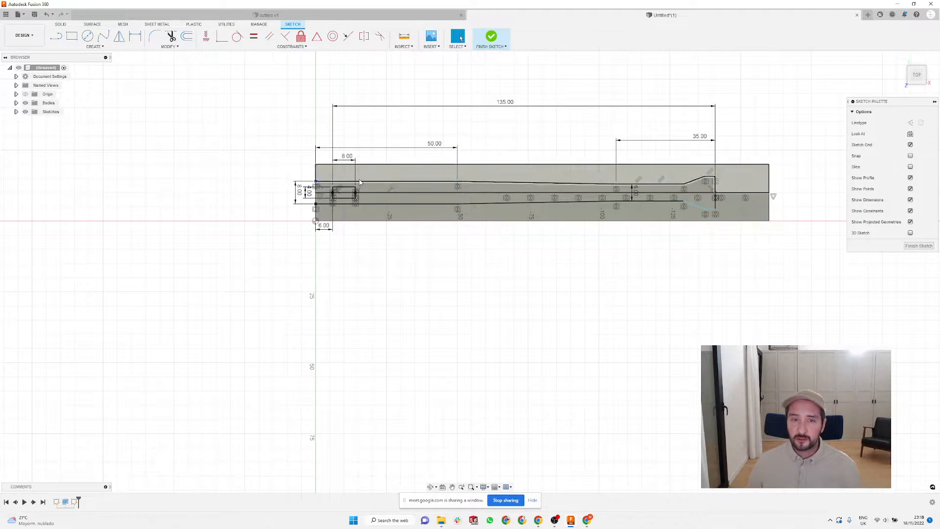
Step: Dimension the width of the profile's flared far end at 8 mm
scroll(700, 169, "up", 3)
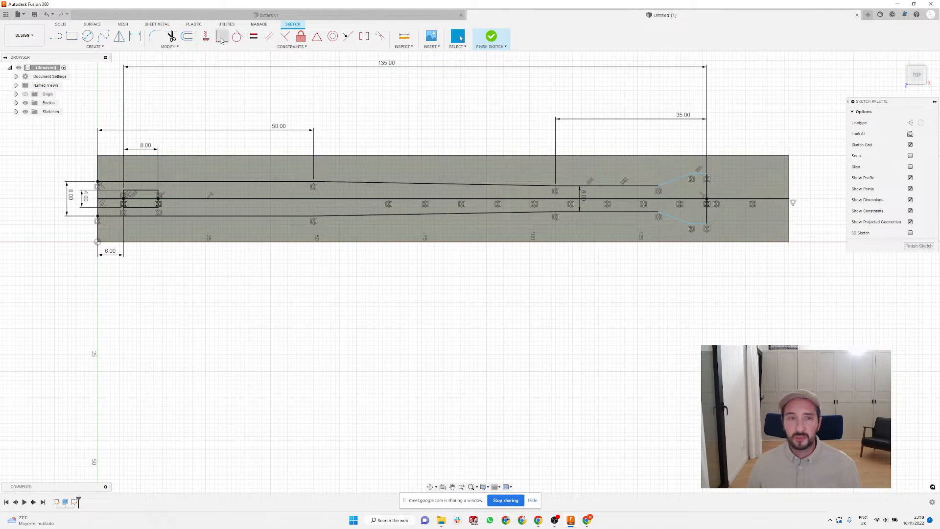
left_click(135, 36)
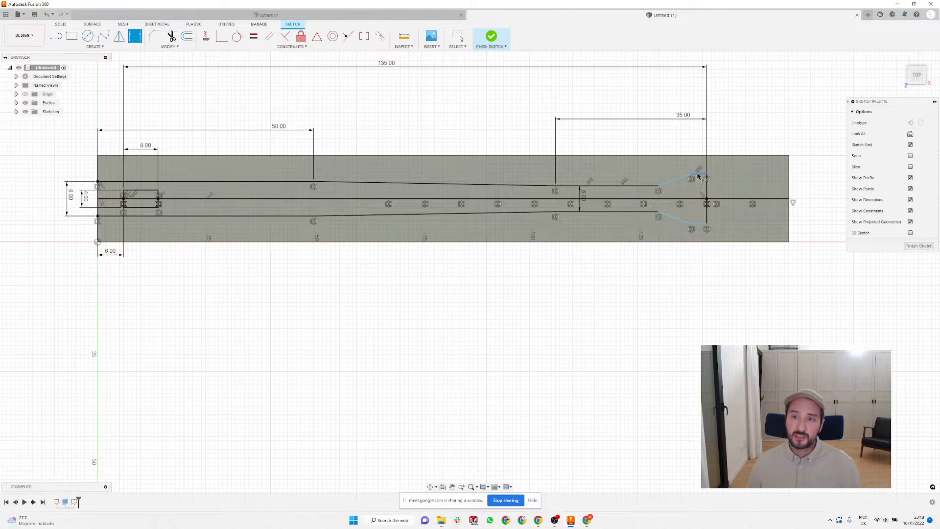
left_click(699, 174)
left_click(698, 225)
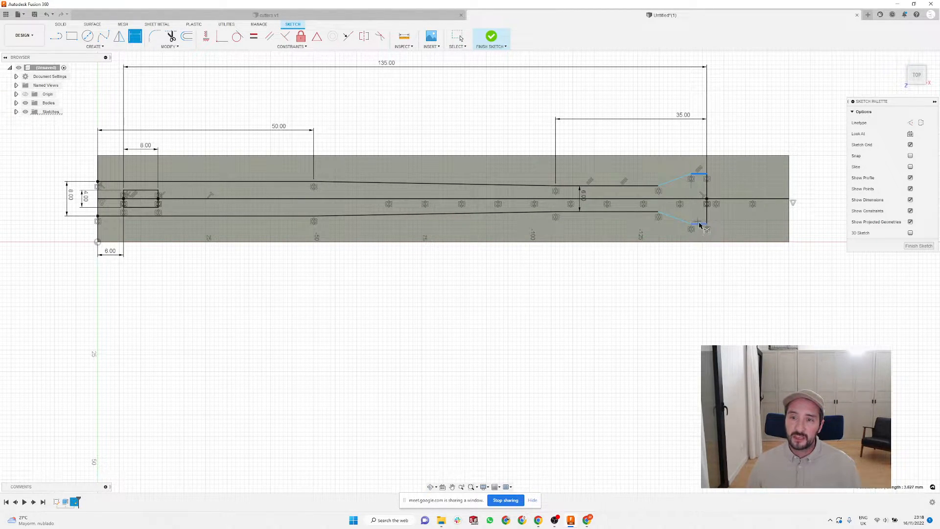
left_click(730, 191)
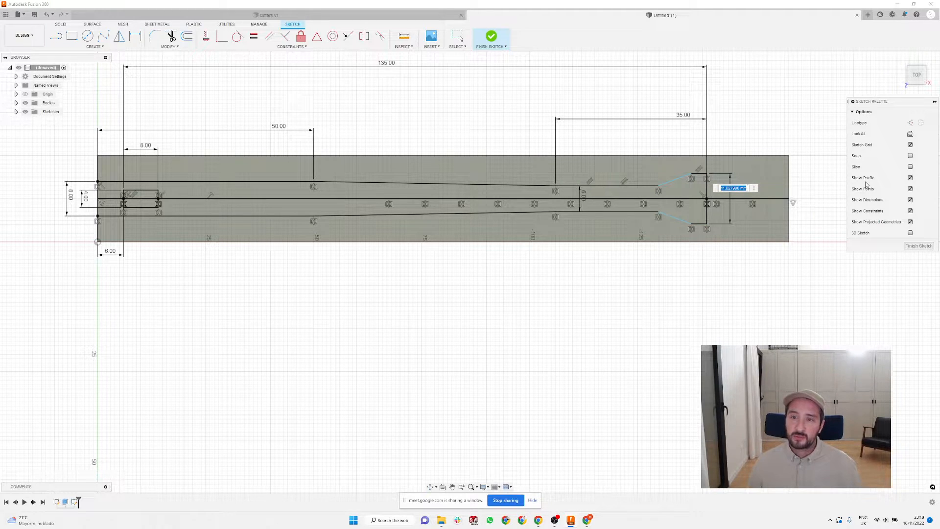
type("8")
key("Return")
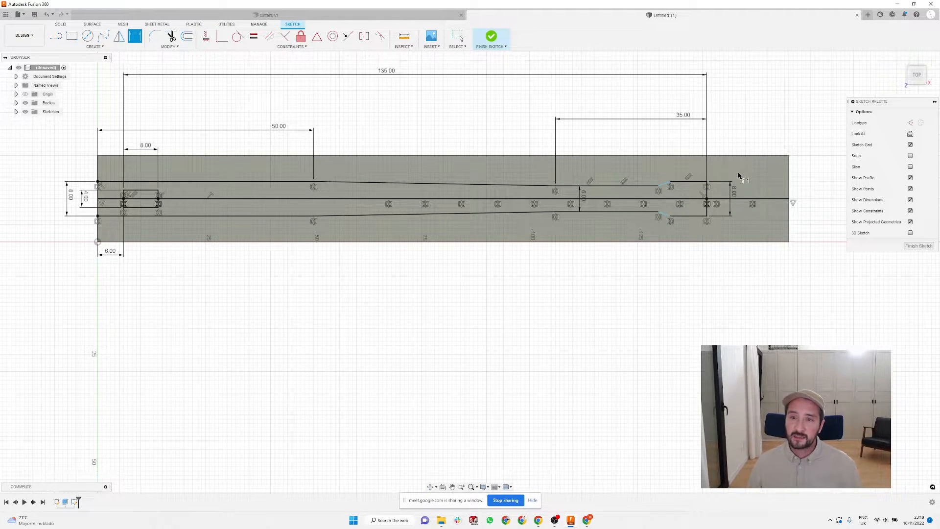
Step: Dimension the length of the flared section, from its upper corner to the profile's far end line, at 6 mm
scroll(661, 185, "up", 2)
left_click(675, 180)
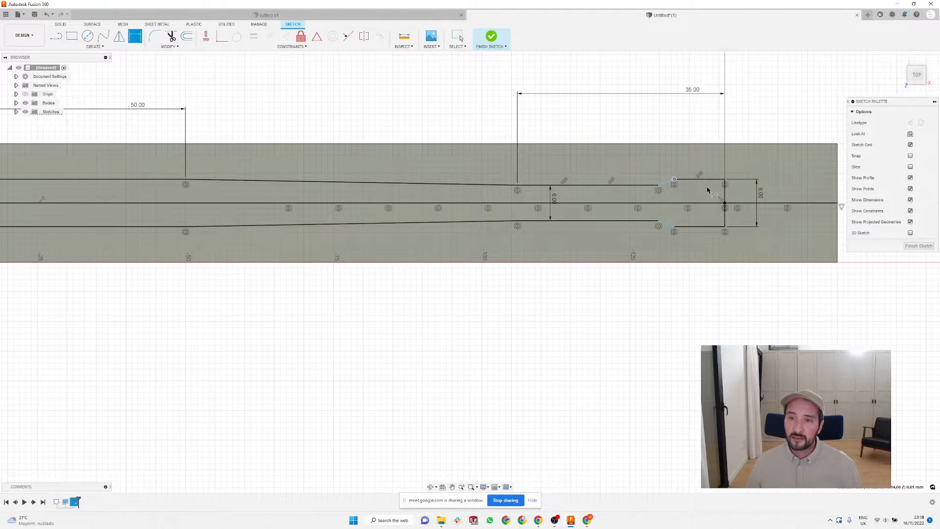
left_click(725, 193)
left_click(710, 118)
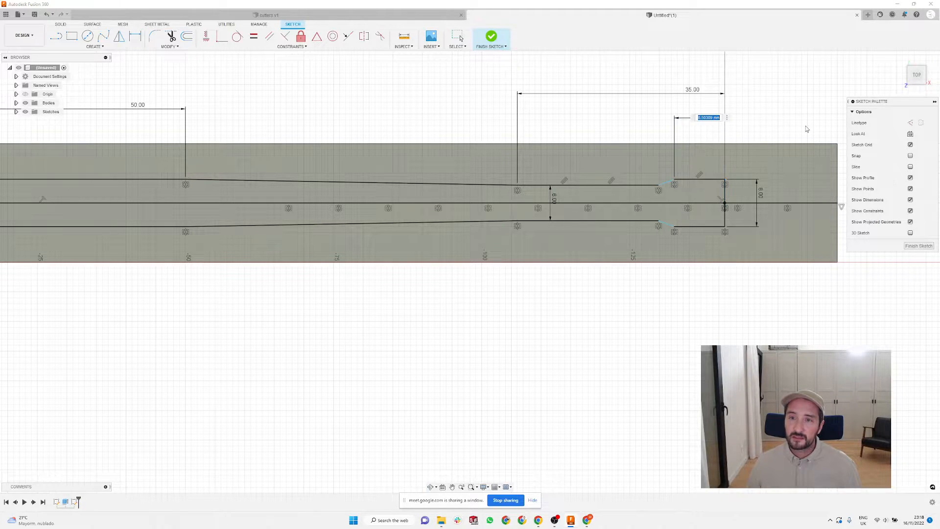
type("6")
key("Return")
key("Escape")
scroll(626, 211, "down", 3)
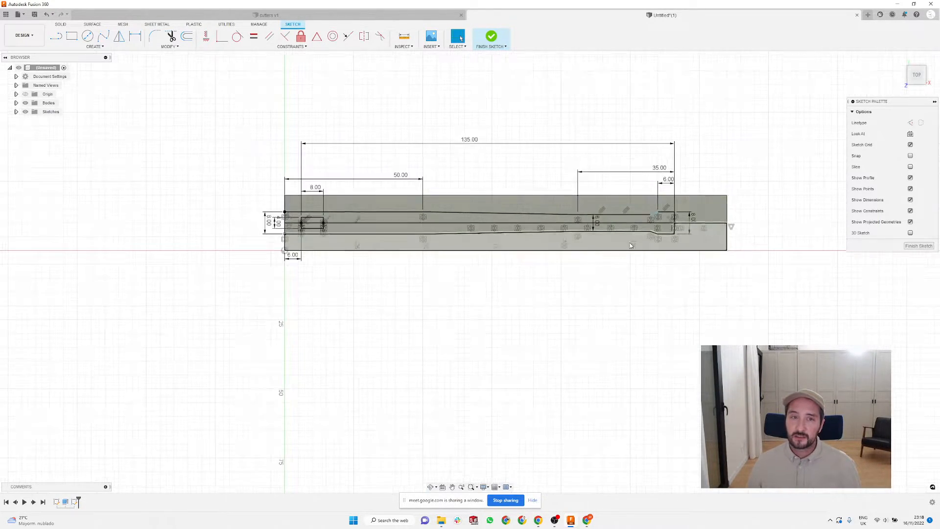
Step: Change the overall dimension between the slot's origin-side short side and the profile's far end to 145 mm
double_click(461, 141)
type("145")
key("Return")
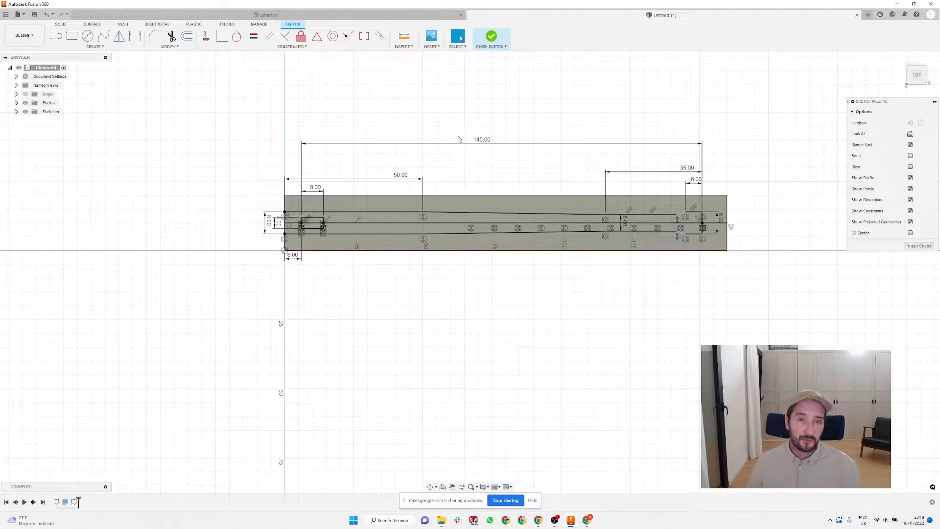
Step: Set the overall dimension between the slot's origin-side short side and the profile's far end to 130 mm
double_click(486, 142)
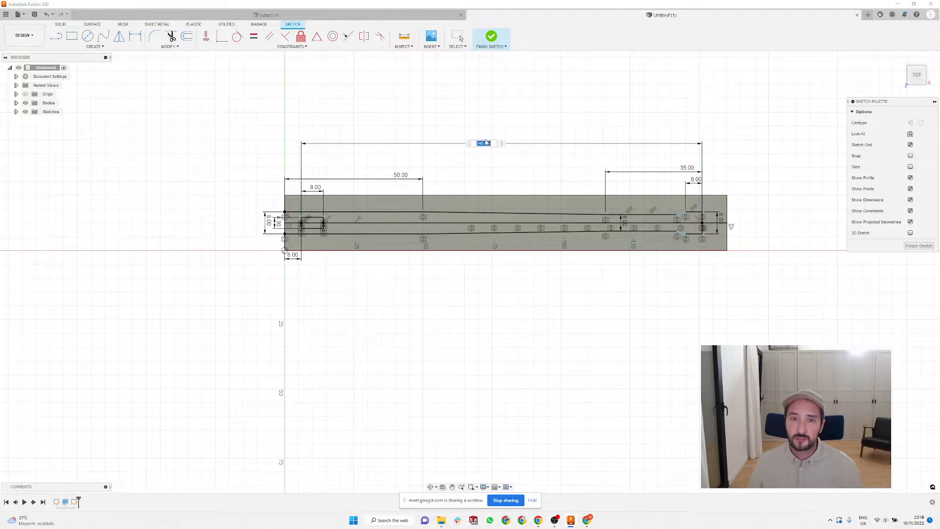
key("BackSpace")
type("130")
key("Return")
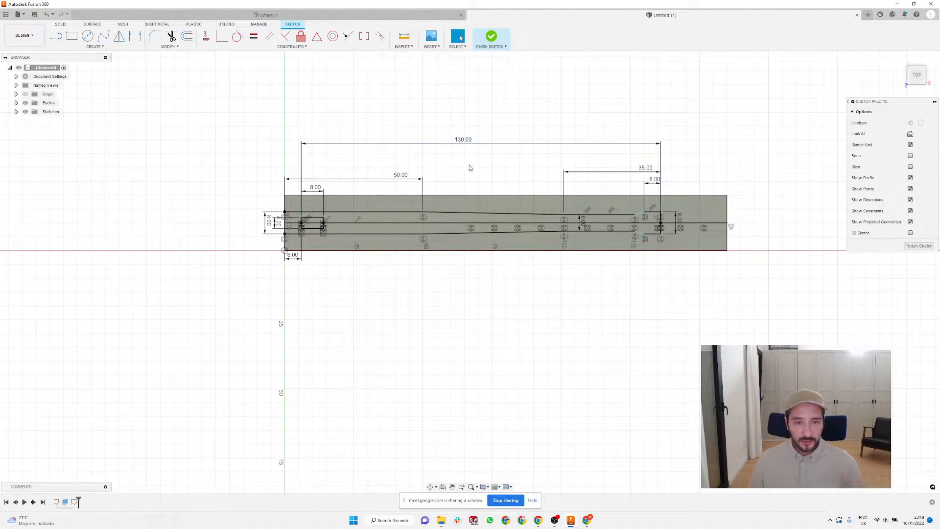
Step: Set the slot's width to 5 mm
scroll(301, 229, "up", 3)
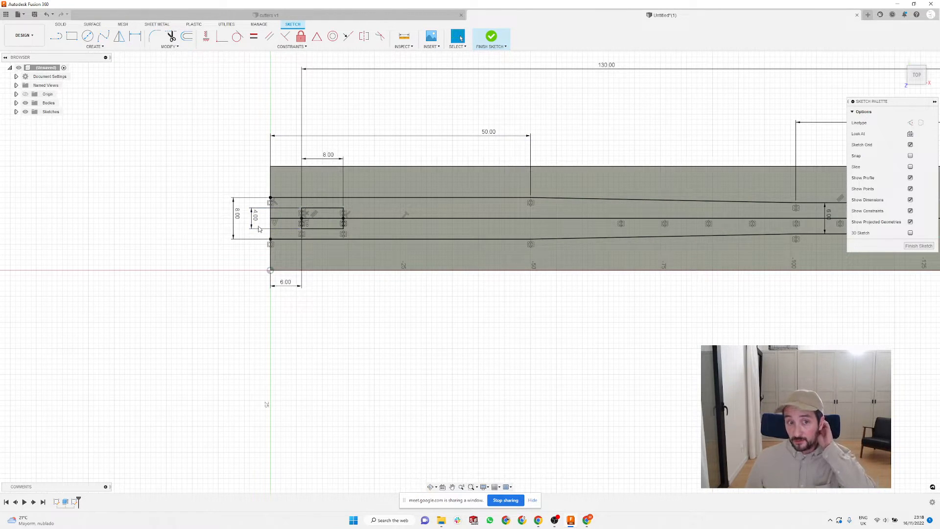
scroll(268, 210, "up", 2)
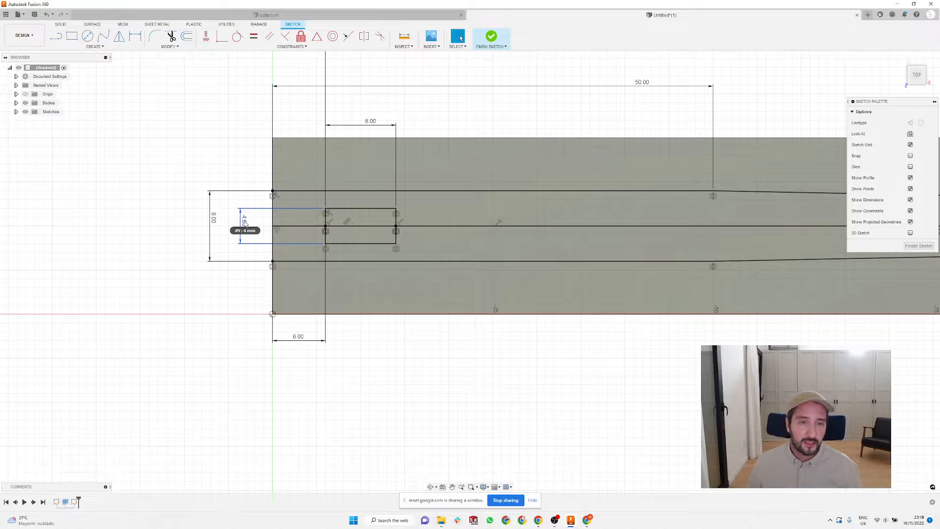
double_click(245, 221)
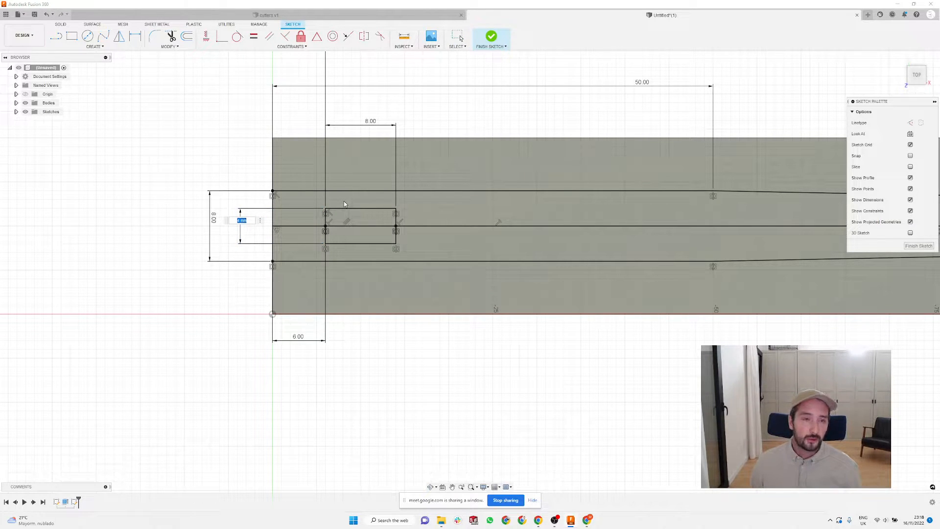
type("5")
key("Return")
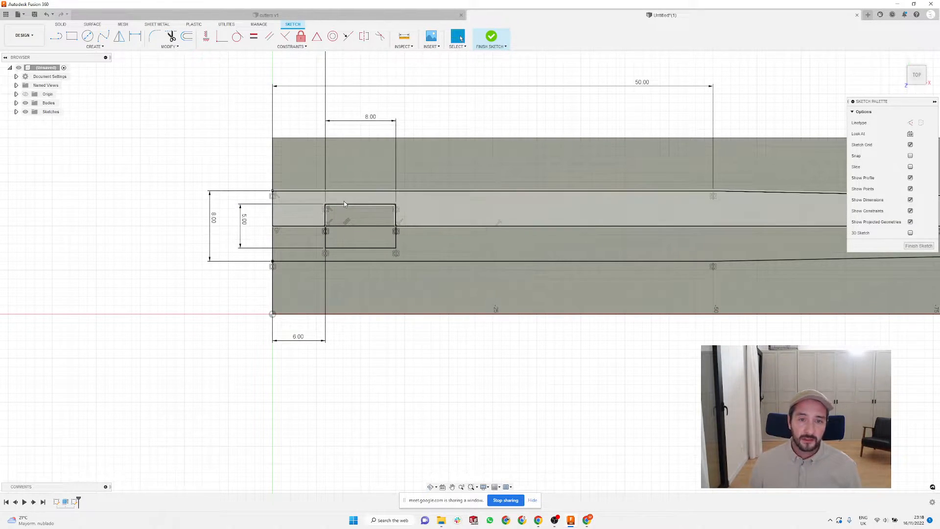
Step: Extrude both halves of the profile 4 mm with the Join operation, leaving the slot area out
scroll(308, 321, "down", 2)
scroll(259, 275, "down", 4)
mouse_move(499, 341)
middle_mouse_down("shift")
mouse_move(499, 314)
mouse_move(489, 312)
mouse_move(491, 321)
middle_mouse_up("shift")
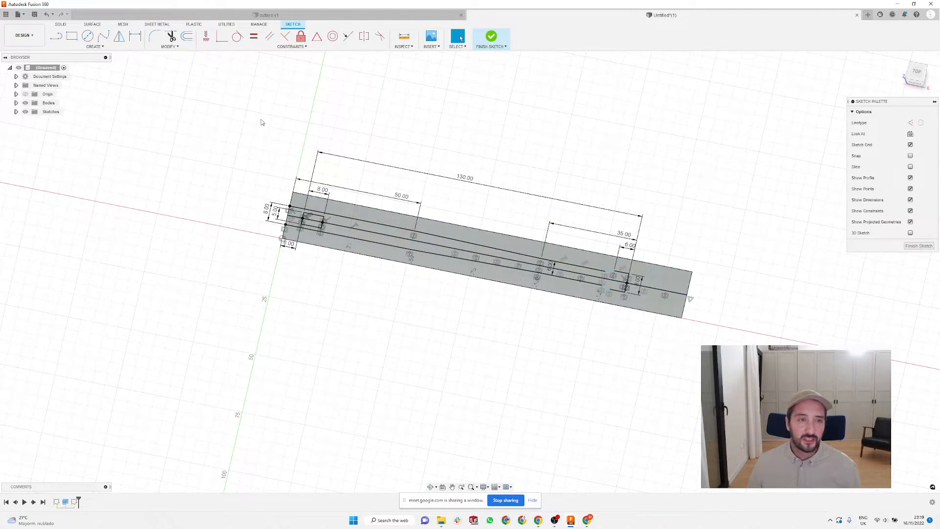
left_click(62, 25)
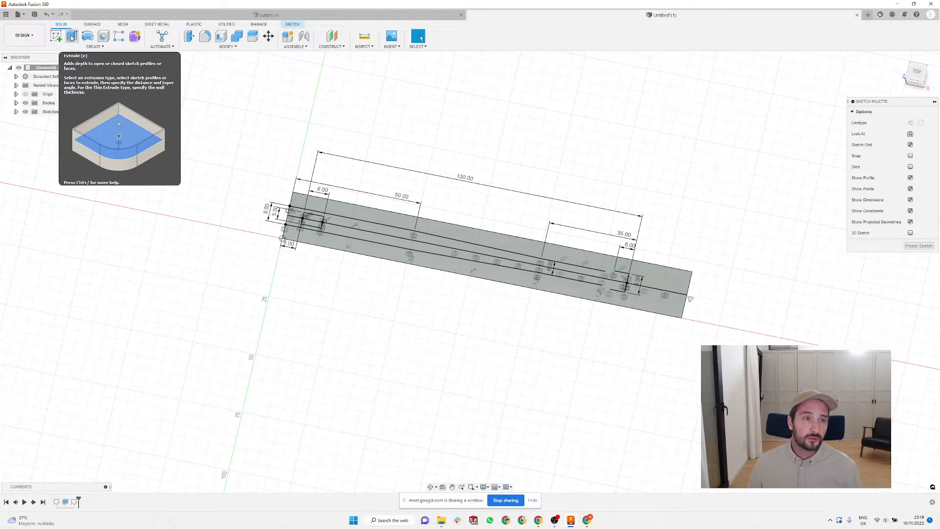
left_click(72, 37)
scroll(381, 264, "up", 3)
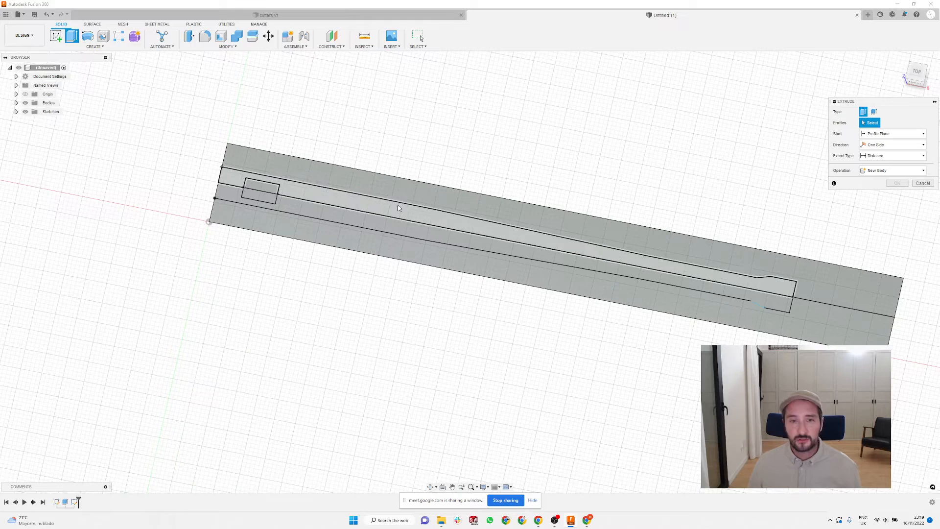
left_click(353, 208)
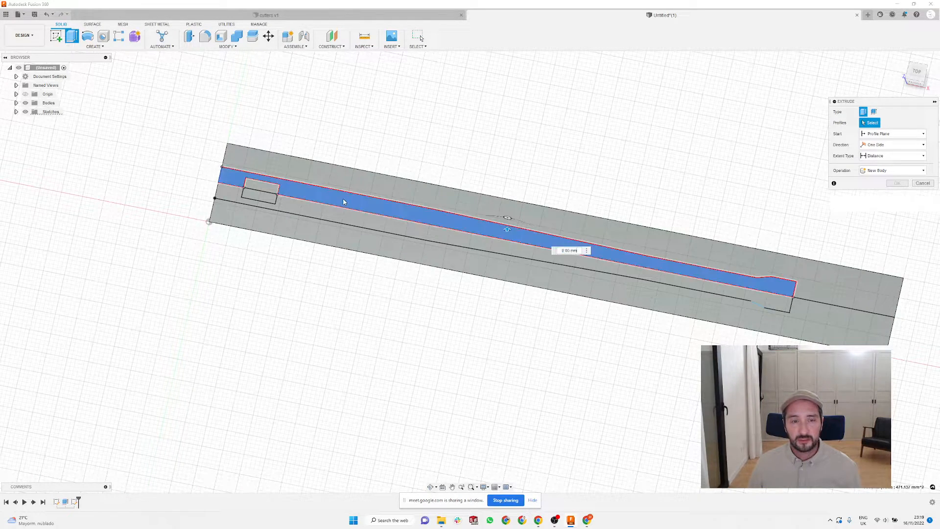
left_click(342, 221)
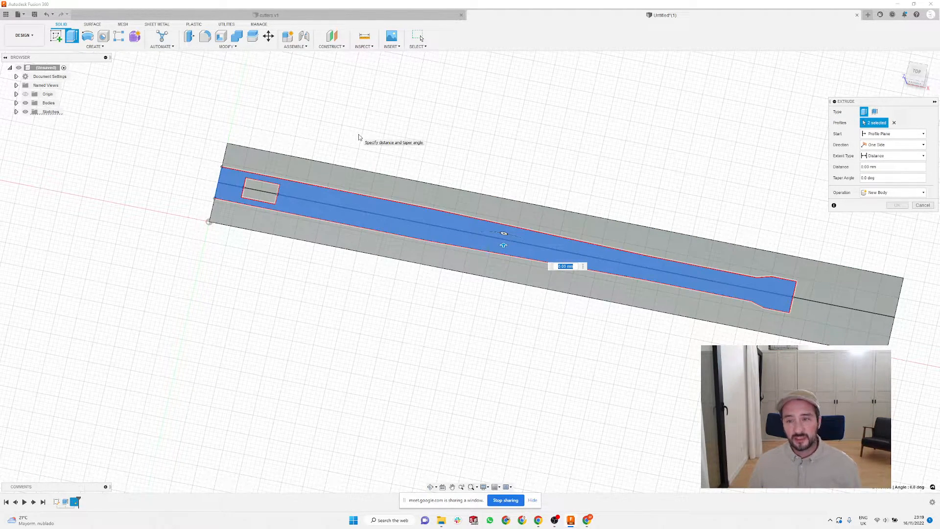
type("4")
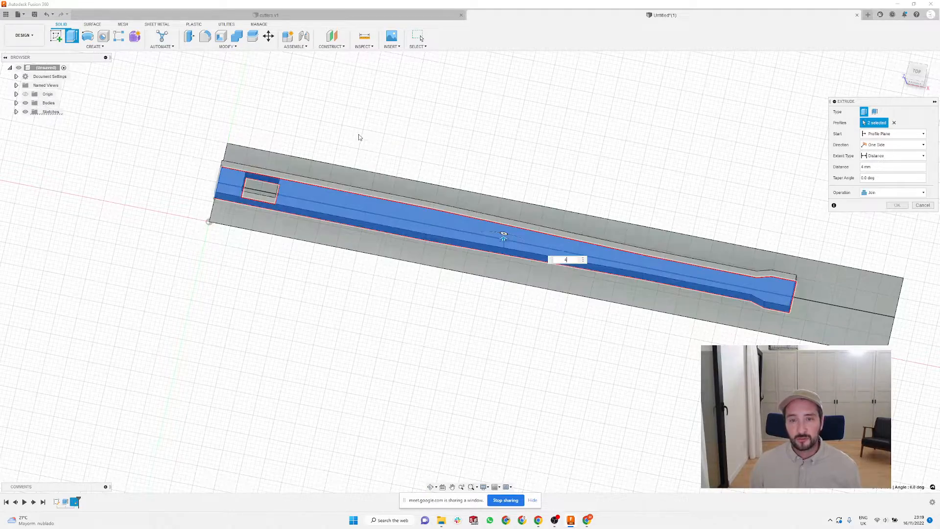
scroll(551, 141, "down", 4)
scroll(557, 151, "up", 2)
mouse_move(556, 151)
middle_mouse_down("shift")
mouse_move(561, 120)
mouse_move(553, 149)
middle_mouse_up("shift")
key("Return")
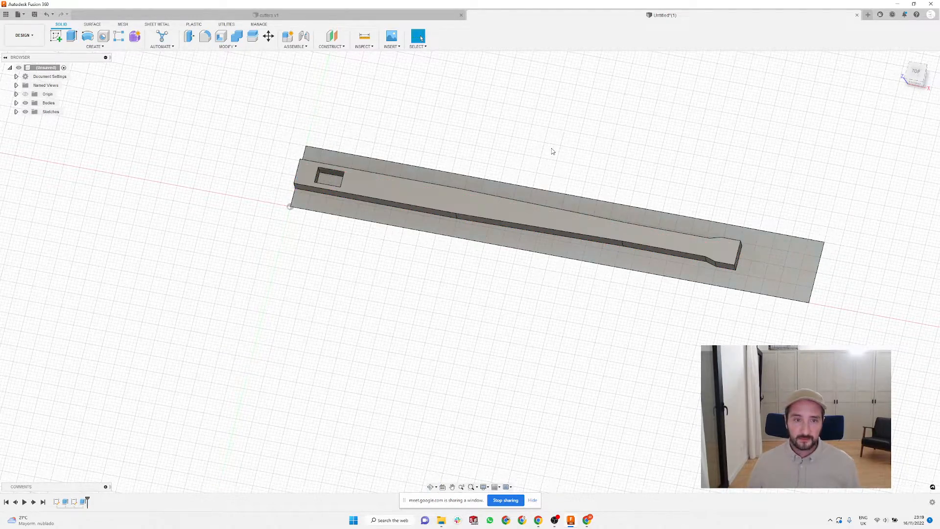
Step: Extrude the rectangular area inside the slot 3 mm upward to make the pocket shallower
middle_click_drag(486, 156, 411, 176, "shift")
scroll(386, 210, "up", 3)
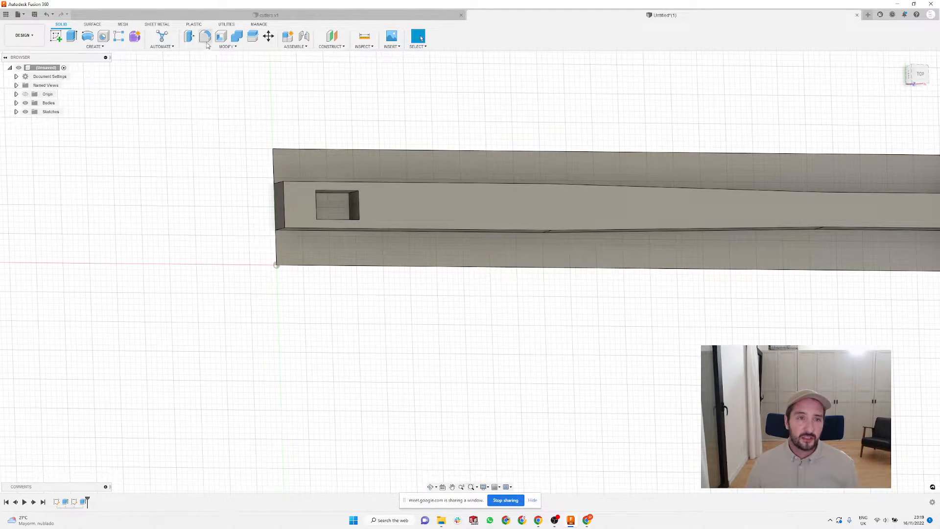
left_click(72, 35)
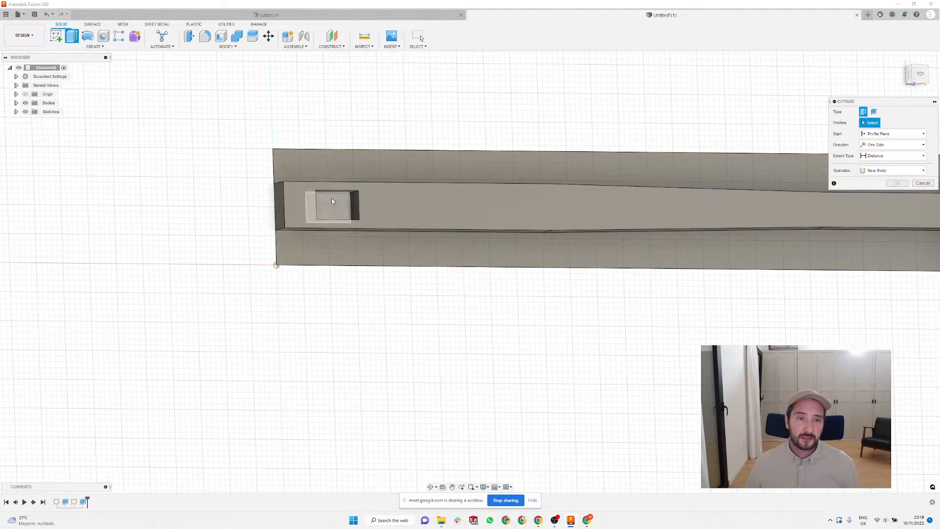
left_click(333, 214)
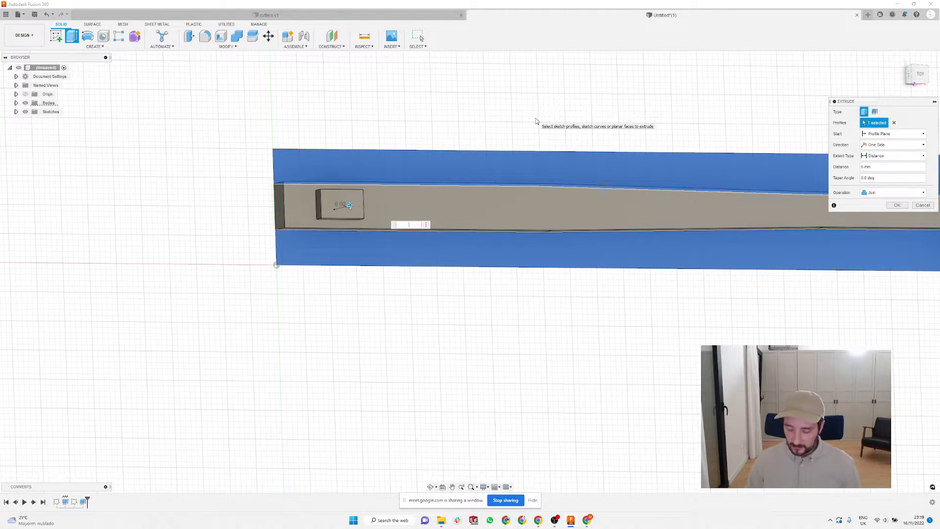
type("3")
key("Return")
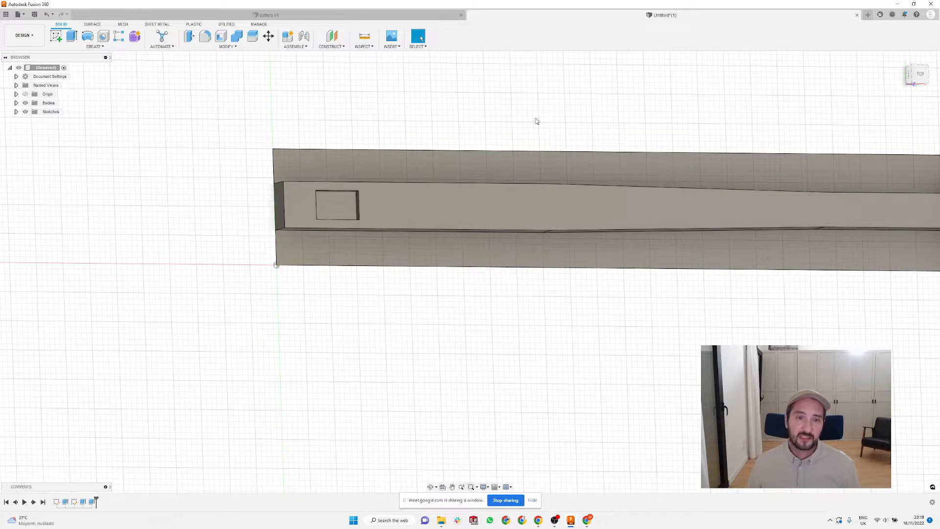
Step: Fillet the two vertical edges at the end of the slot pocket farther from the origin
scroll(354, 198, "up", 3)
mouse_move(365, 229)
middle_mouse_down("shift")
mouse_move(416, 202)
mouse_move(392, 184)
middle_mouse_up("shift")
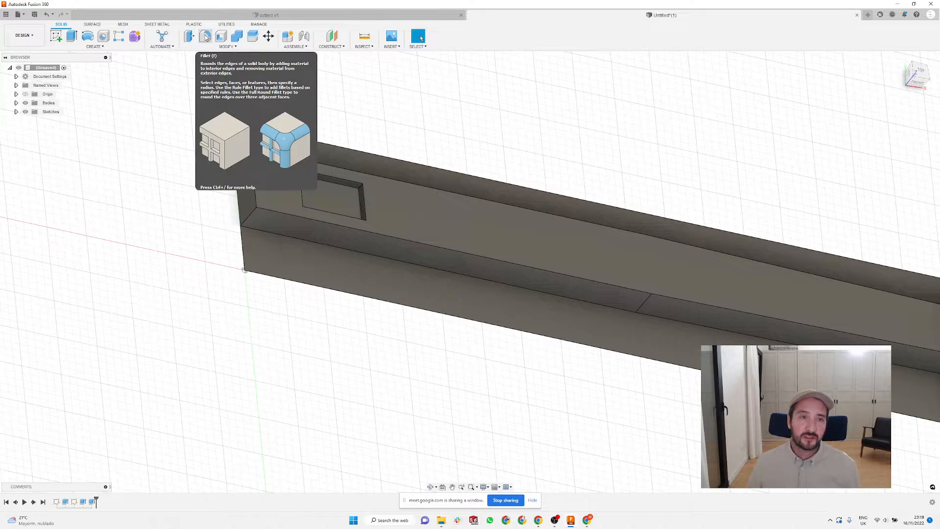
left_click(205, 37)
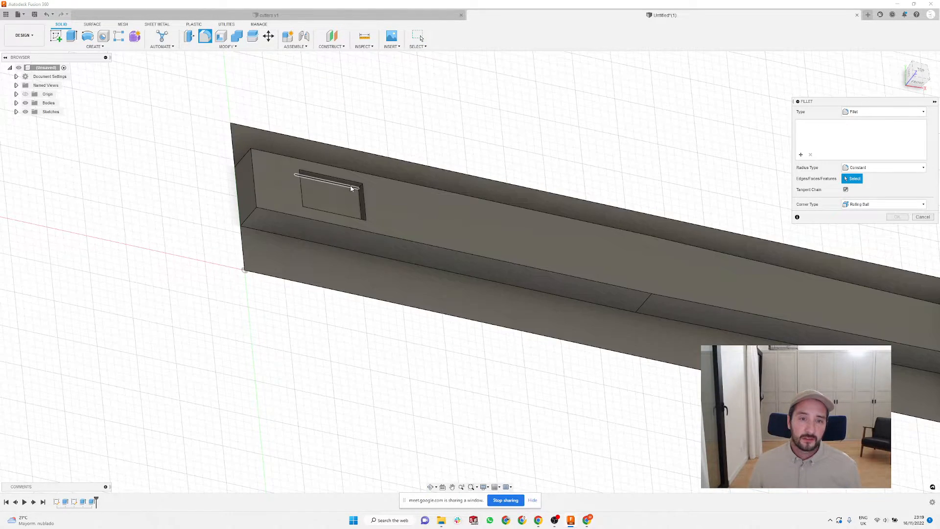
scroll(364, 187, "up", 2)
left_click(367, 188)
middle_click_drag(354, 179, 345, 205, "shift")
left_click(369, 209)
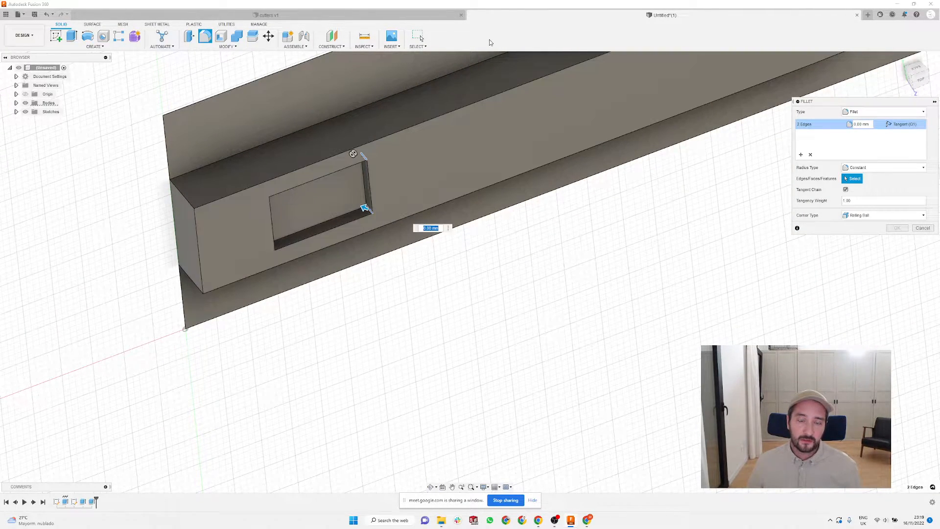
type("10")
key("Return")
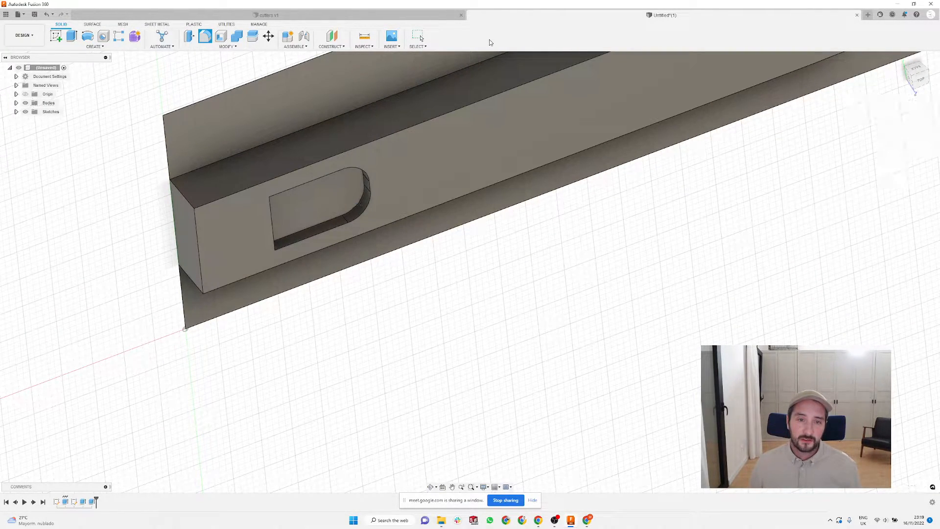
Step: Rename Sketch1 as "stock" and Sketch2 as "arm design"
scroll(494, 176, "down", 6)
middle_click_drag(647, 221, 674, 142, "shift")
scroll(777, 143, "down", 1)
scroll(780, 132, "up", 4)
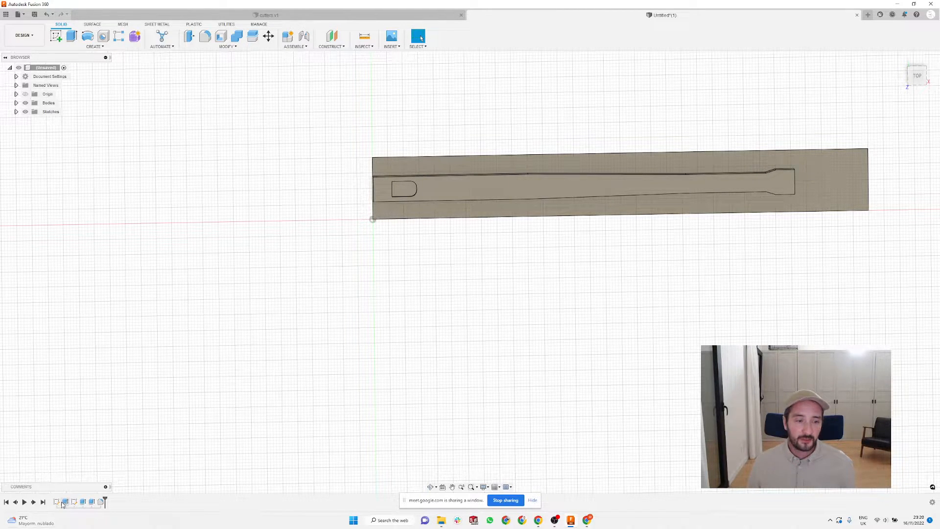
left_click(16, 112)
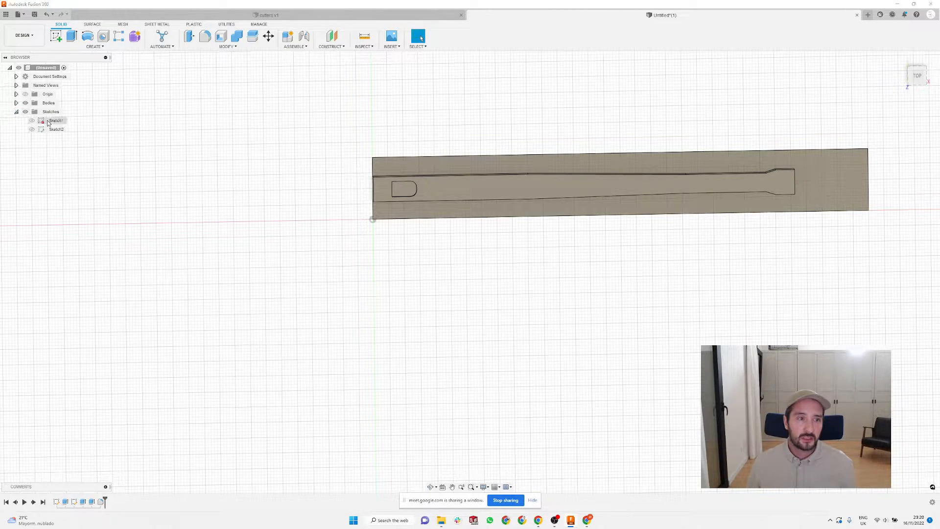
left_click(51, 121)
double_click(55, 121)
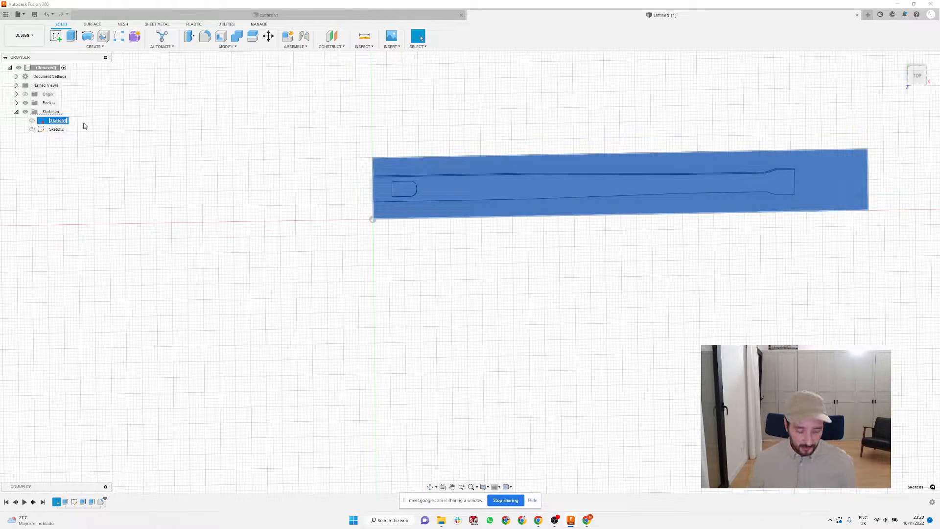
key("Return")
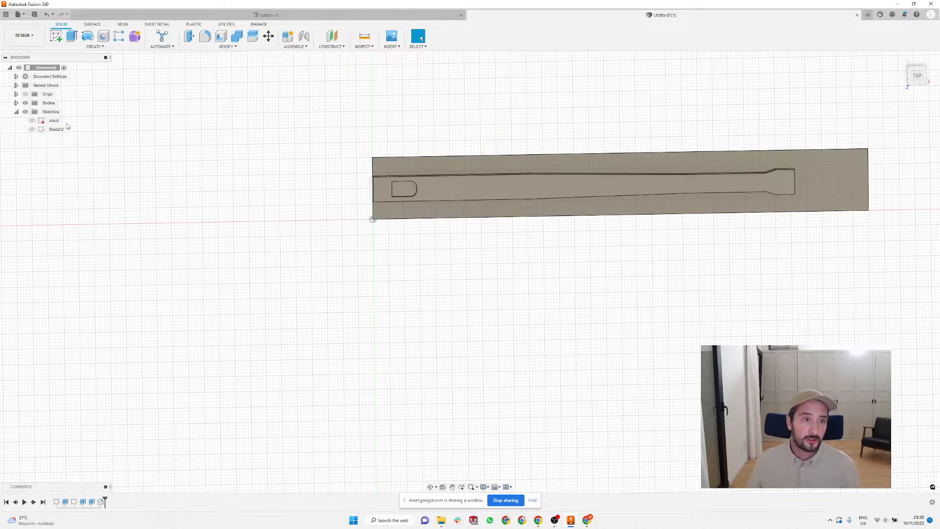
double_click(56, 129)
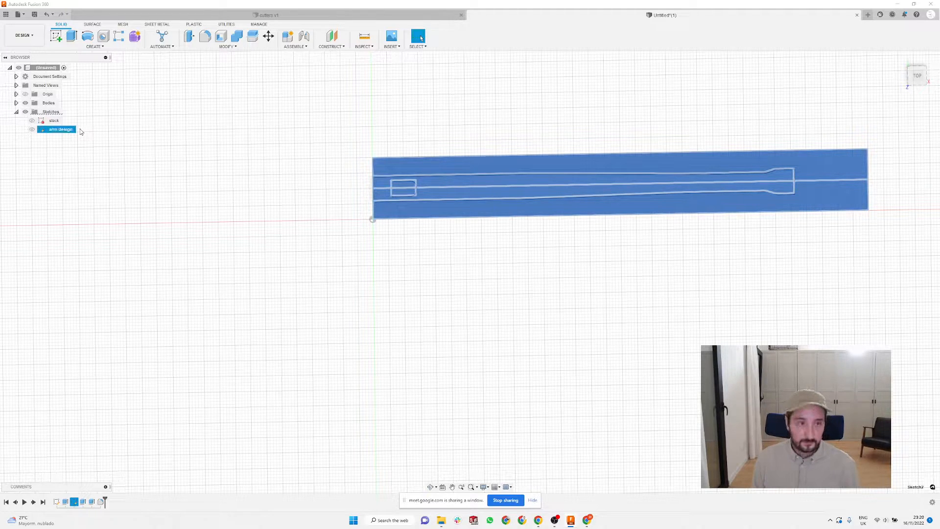
Step: Open the arm design sketch for editing and set the slot rectangle's width across the arm to 4 mm
left_click(80, 128)
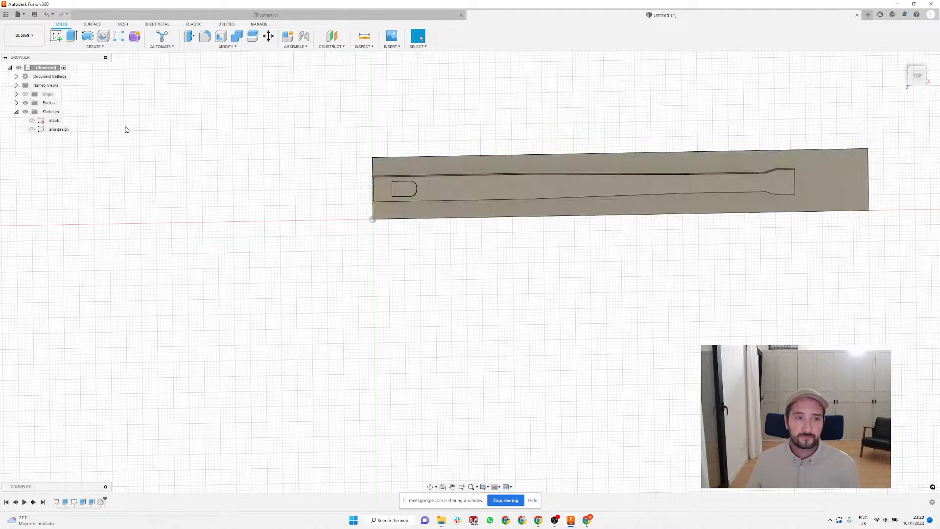
right_click(39, 132)
left_click(59, 156)
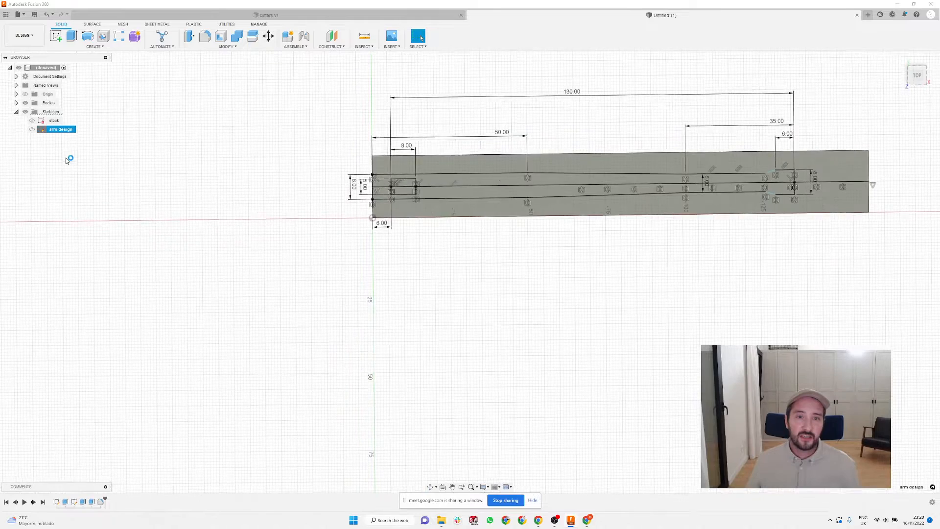
scroll(390, 185, "up", 2)
double_click(352, 182)
type("4")
key("Return")
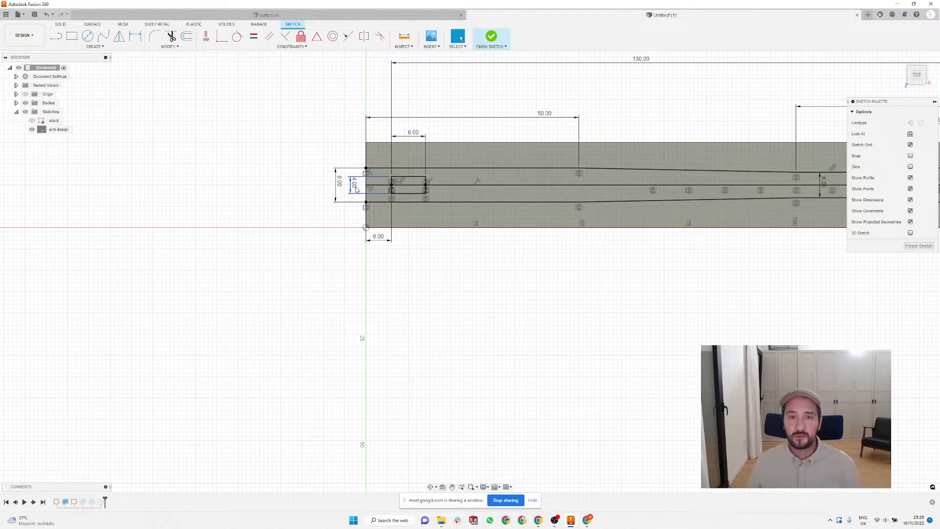
scroll(357, 189, "down", 2)
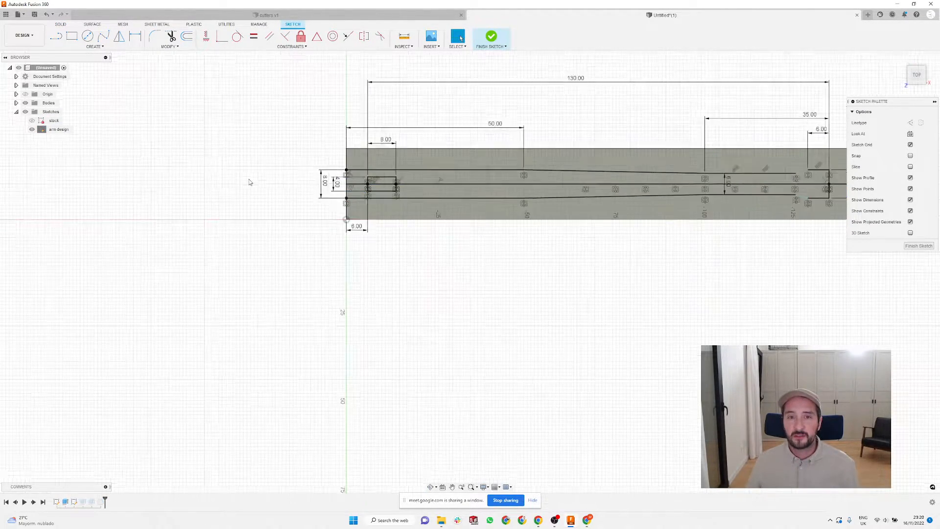
Step: Set the slot rectangle's width across the arm to 4.5 mm and finish the sketch
double_click(333, 185)
type("4.5")
key("Return")
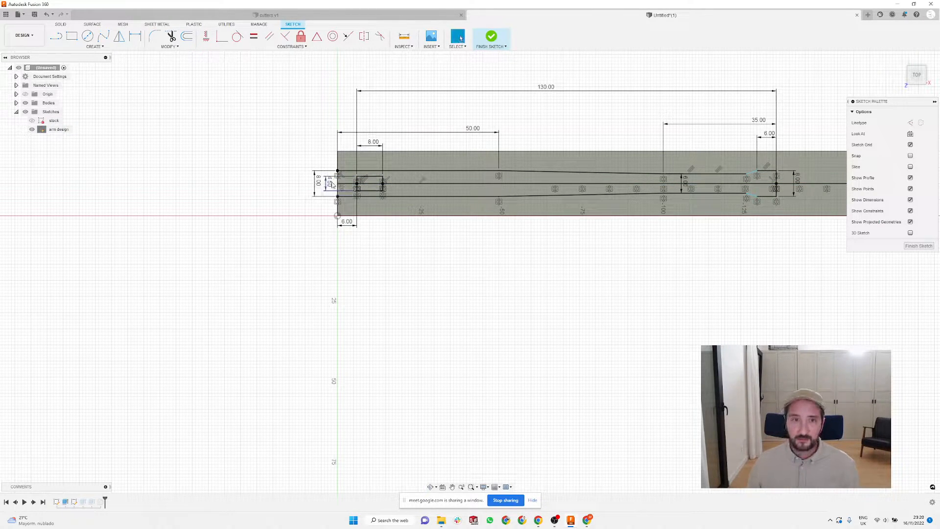
left_click(491, 37)
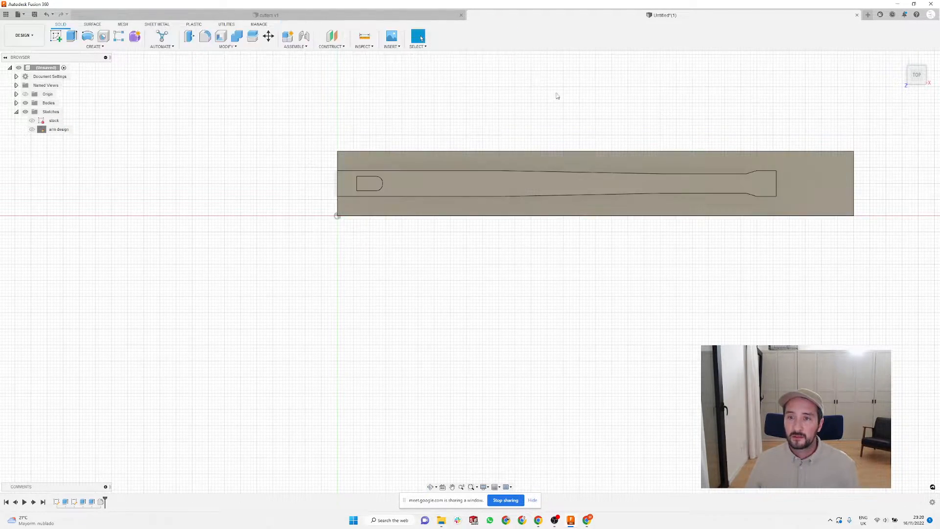
Step: In the arm design sketch, set the distance from the slot to the arm's far end to 145 mm and finish the sketch
scroll(471, 130, "down", 2)
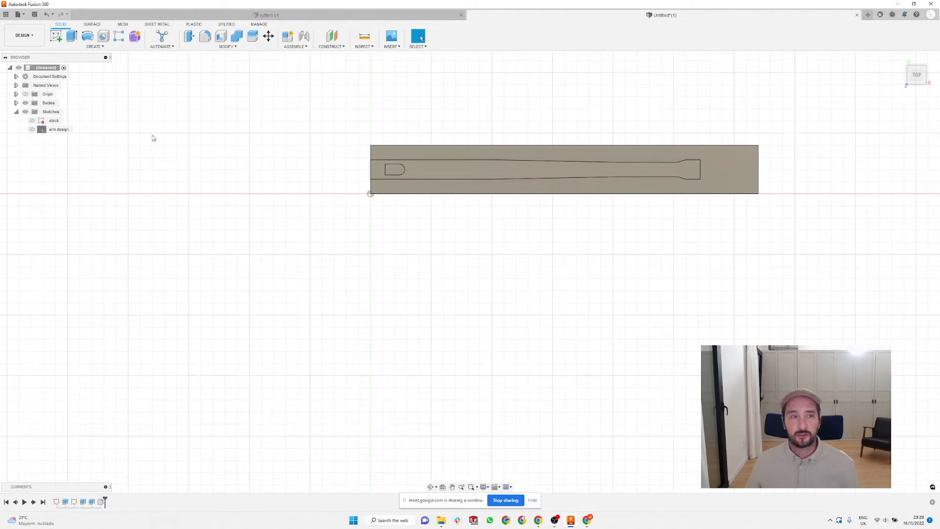
double_click(74, 502)
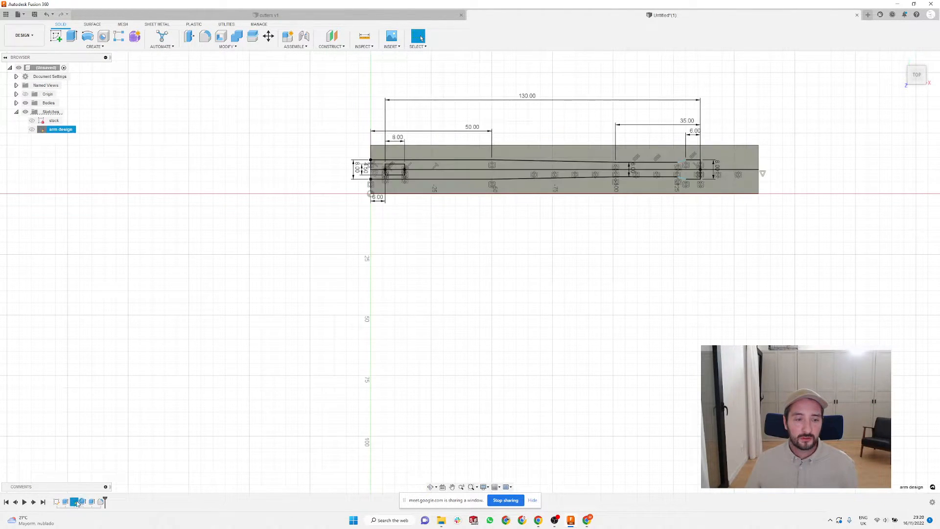
double_click(533, 97)
type("1")
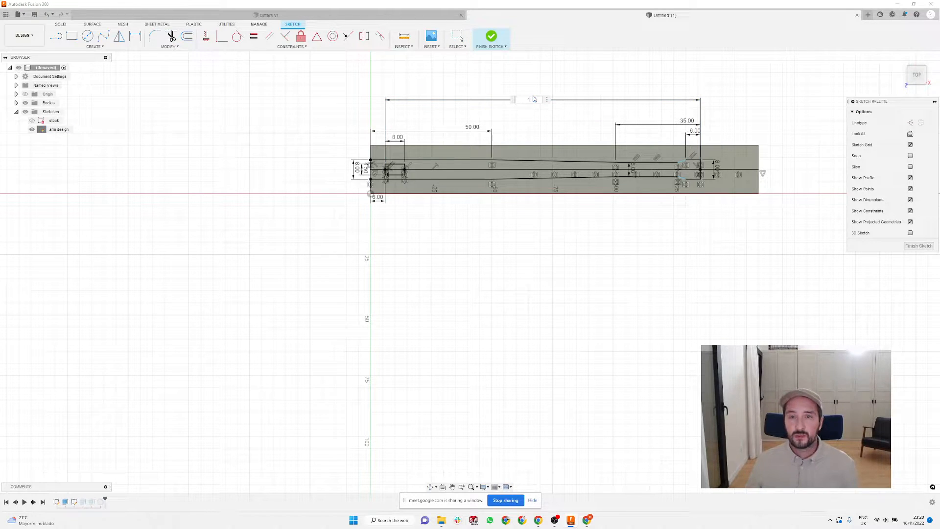
type("45")
key("Return")
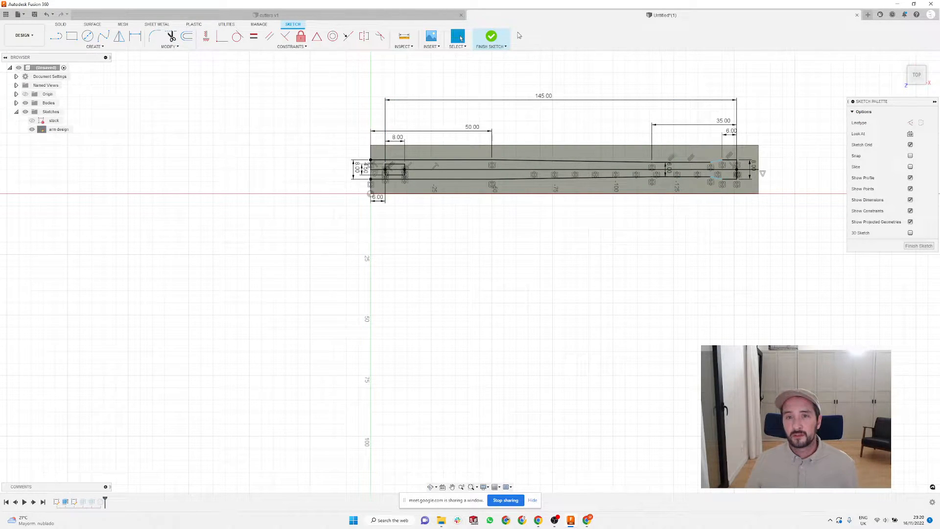
left_click(493, 38)
Step: Fillet the two vertical corner edges at the arm's far, widened end
mouse_move(566, 261)
middle_mouse_down("shift")
mouse_move(589, 260)
mouse_move(595, 212)
mouse_move(582, 260)
middle_mouse_up("shift")
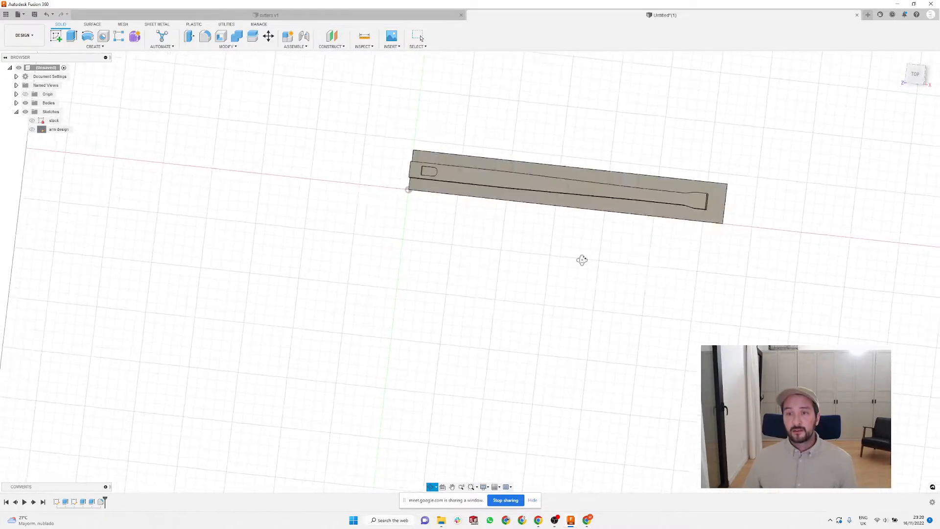
scroll(655, 155, "up", 3)
middle_click_drag(680, 147, 712, 202, "shift")
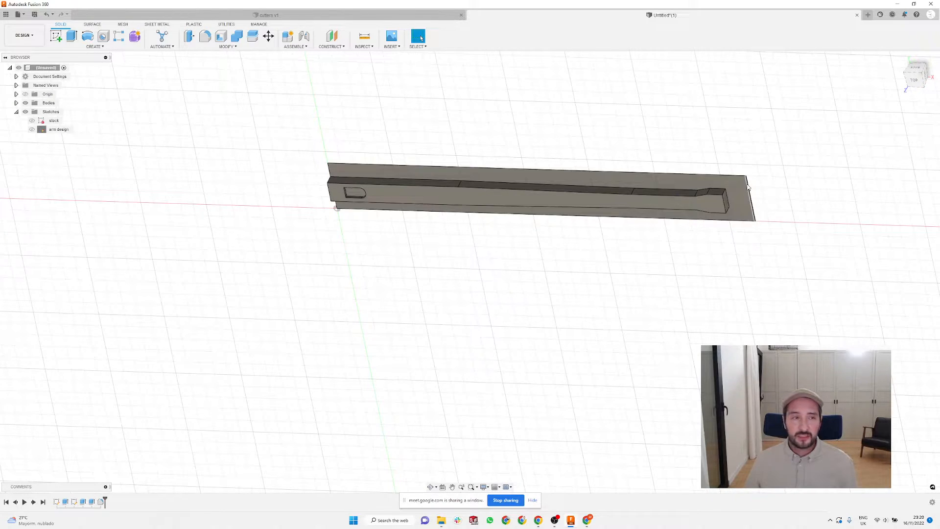
scroll(730, 199, "up", 4)
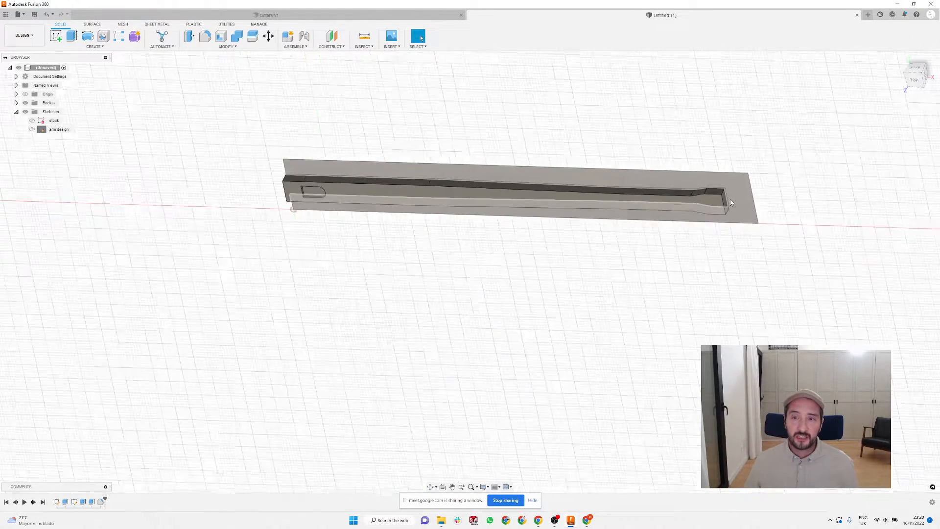
left_click(206, 36)
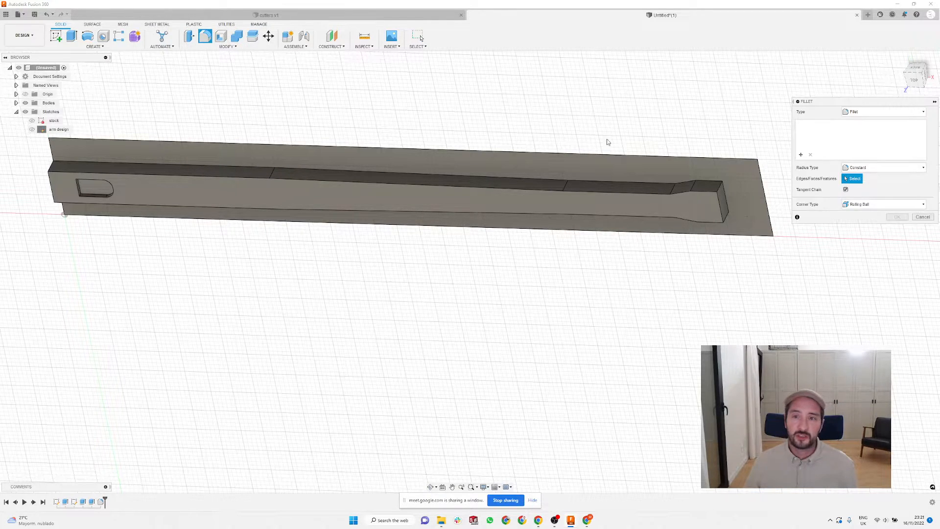
left_click(722, 188)
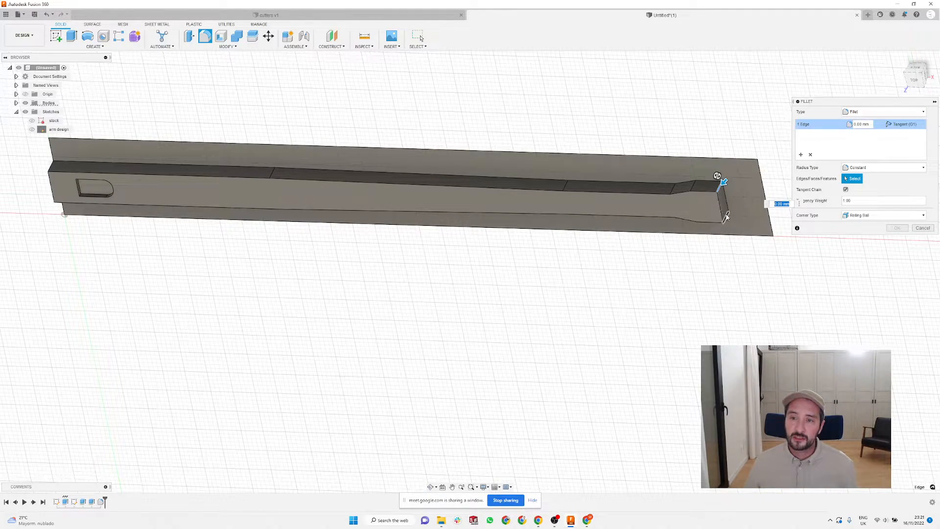
type("10")
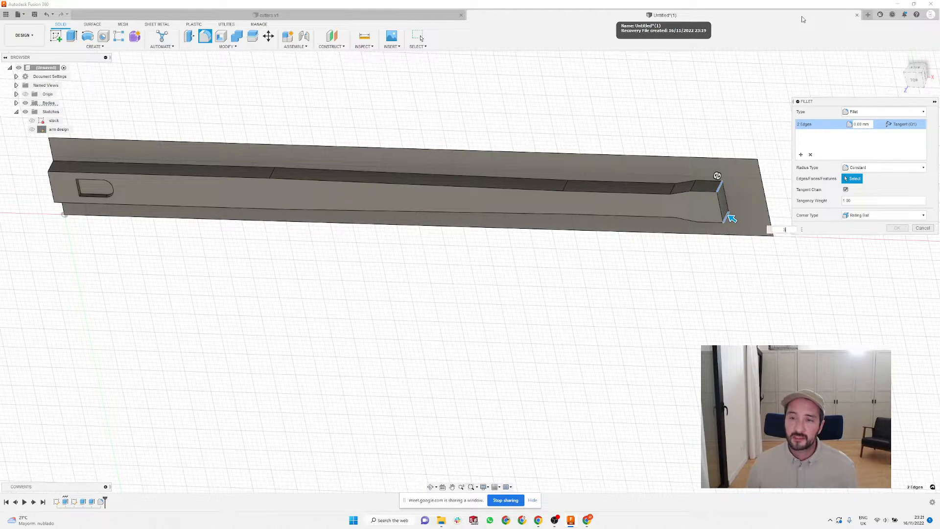
key("Return")
Step: Examine the arm's rounded end, tapered profile and slot pocket from above and at an angle
scroll(672, 417, "down", 4)
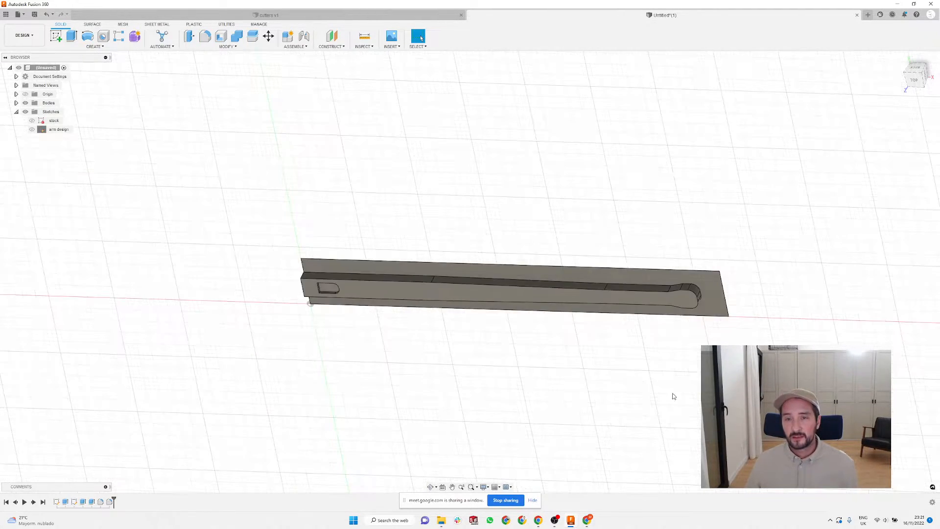
middle_click_drag(529, 237, 541, 210, "shift")
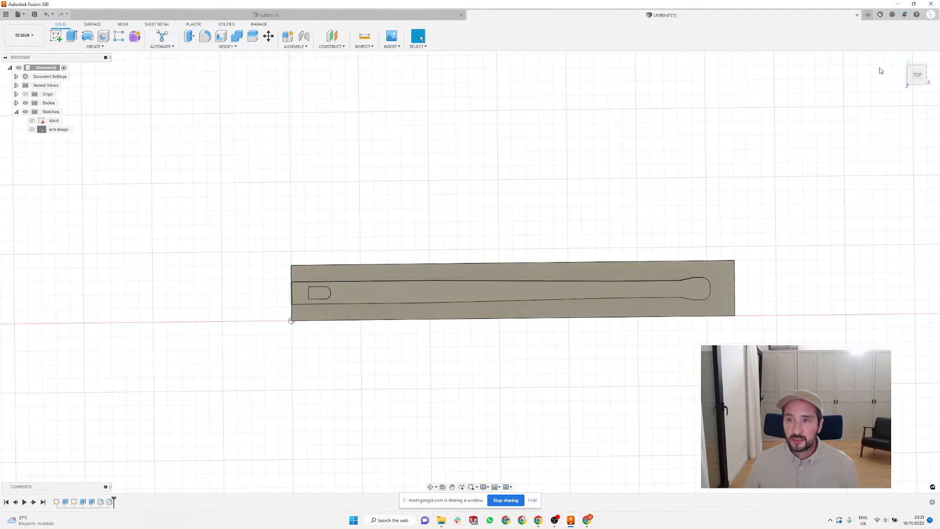
left_click(917, 74)
scroll(469, 283, "up", 1)
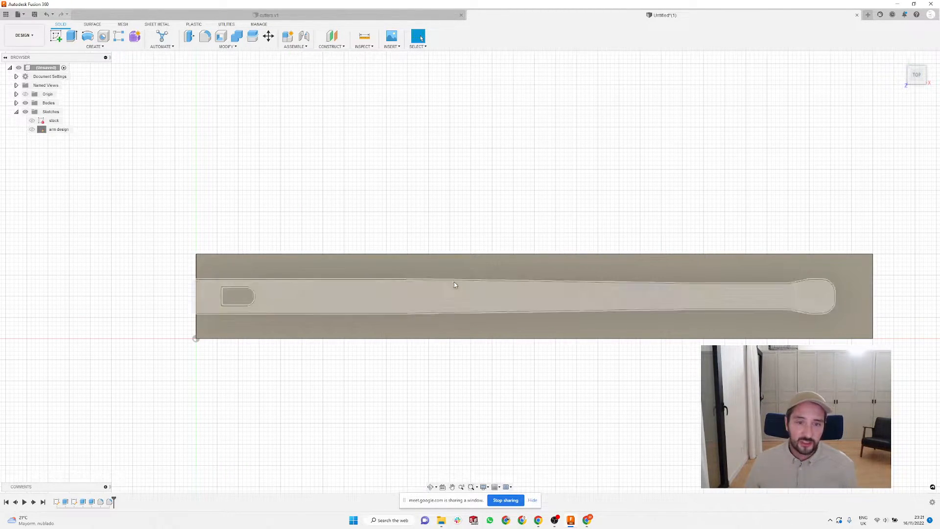
middle_click_drag(635, 189, 615, 215, "shift")
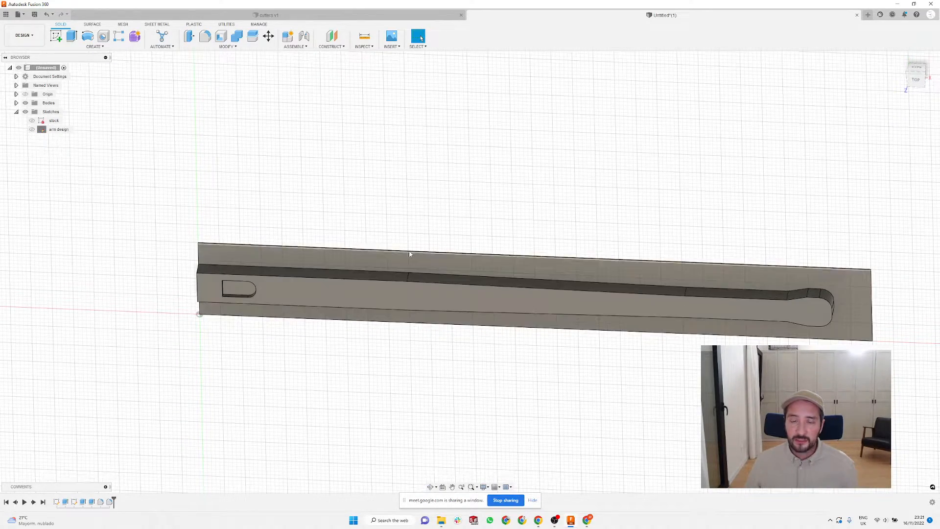
middle_click_drag(438, 204, 441, 202, "shift")
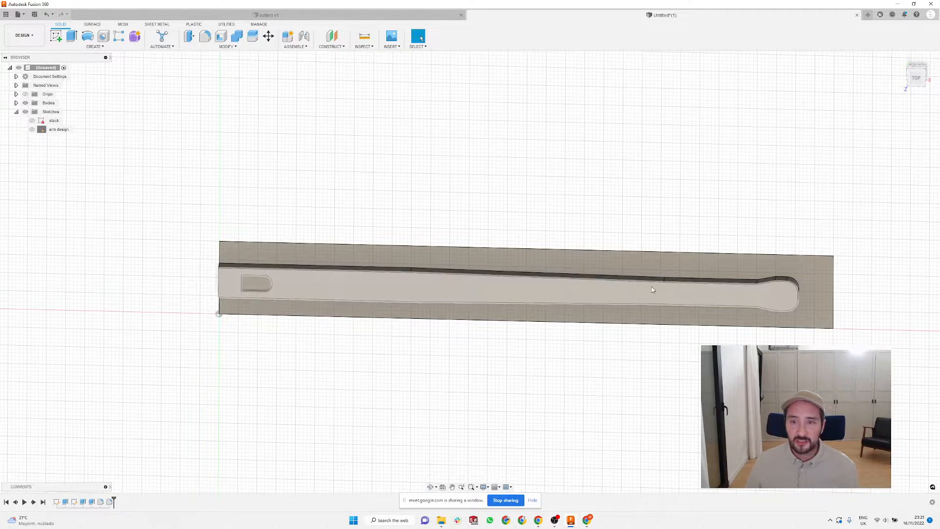
mouse_move(420, 207)
middle_mouse_down("shift")
mouse_move(418, 158)
mouse_move(420, 209)
mouse_move(411, 201)
middle_mouse_up("shift")
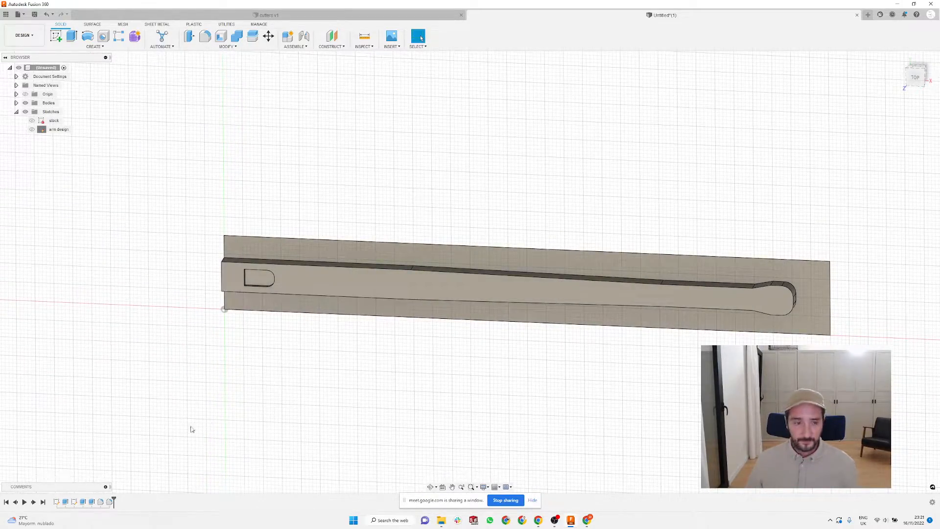
scroll(262, 374, "down", 3)
middle_click_drag(365, 260, 375, 237, "shift")
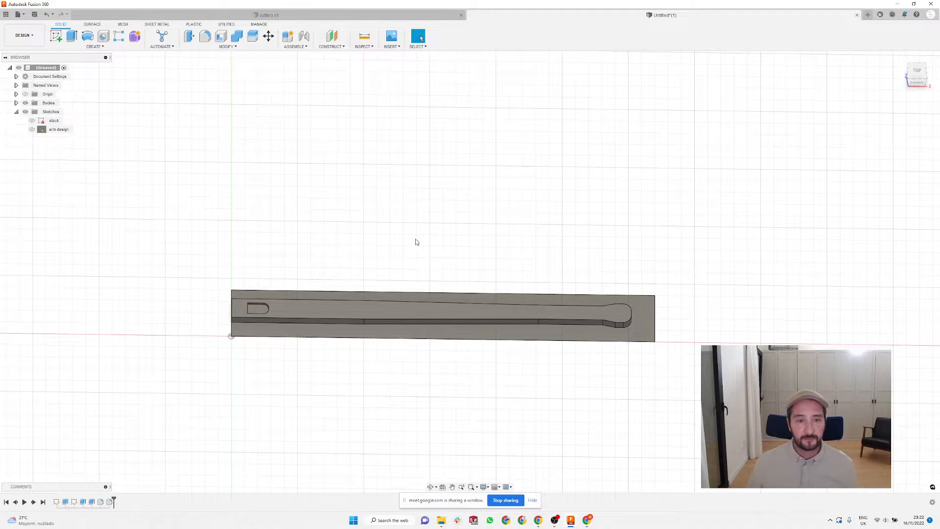
scroll(413, 218, "down", 3)
scroll(439, 264, "up", 5)
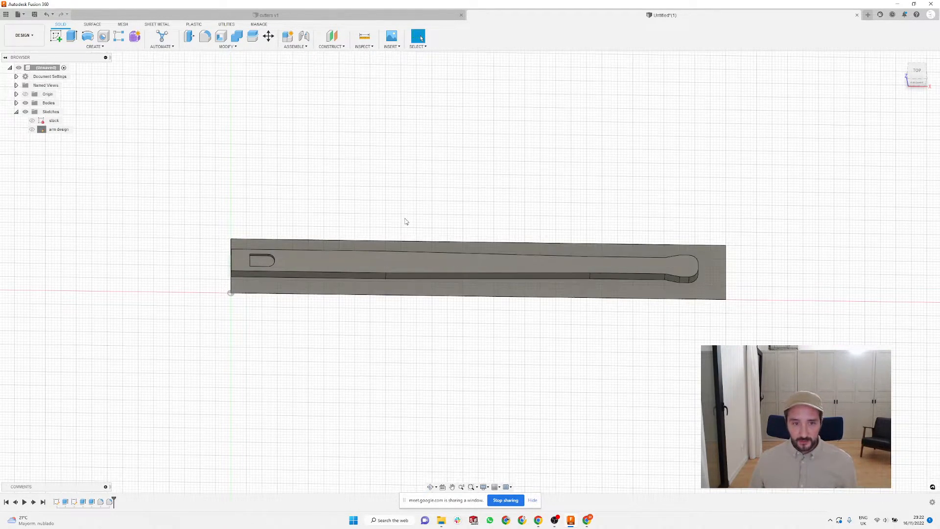
middle_click_drag(499, 239, 476, 220, "shift")
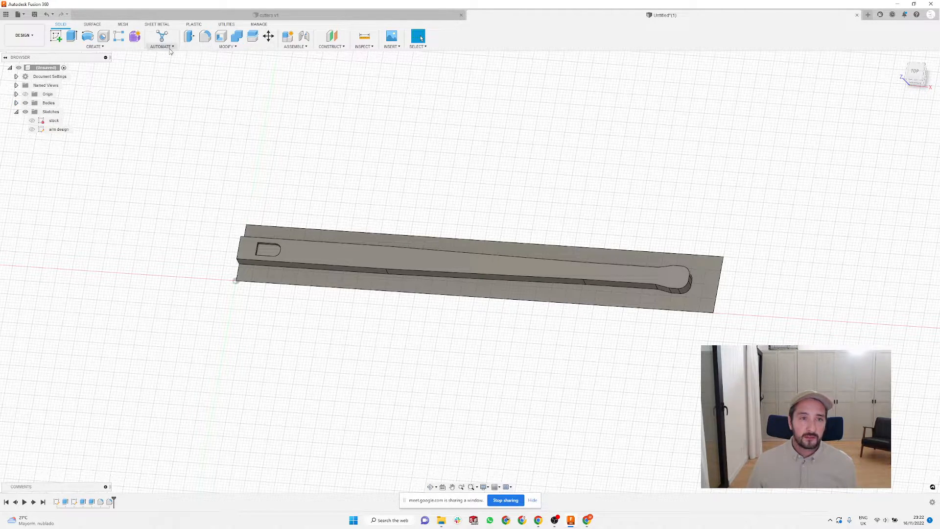
Step: Set up a mirror of the arm body across the long side face of its stock plate
left_click(227, 47)
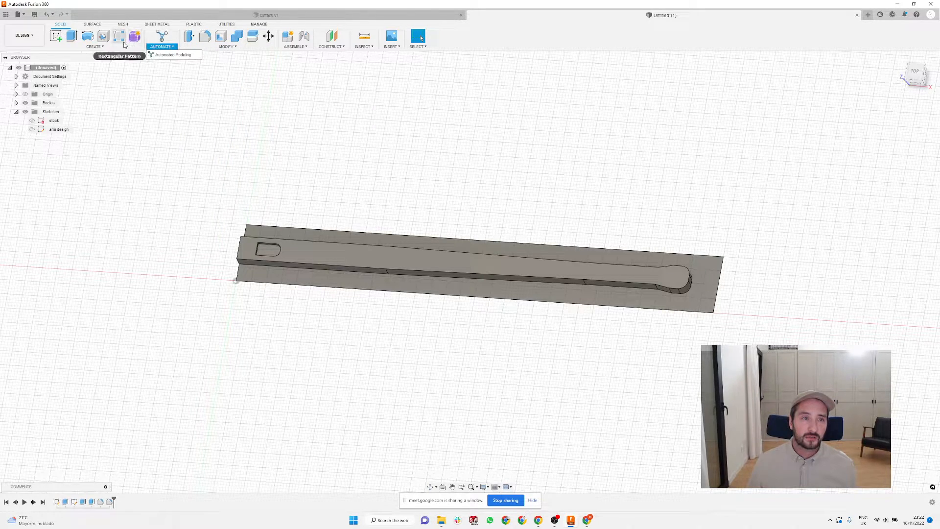
left_click(105, 47)
left_click(108, 47)
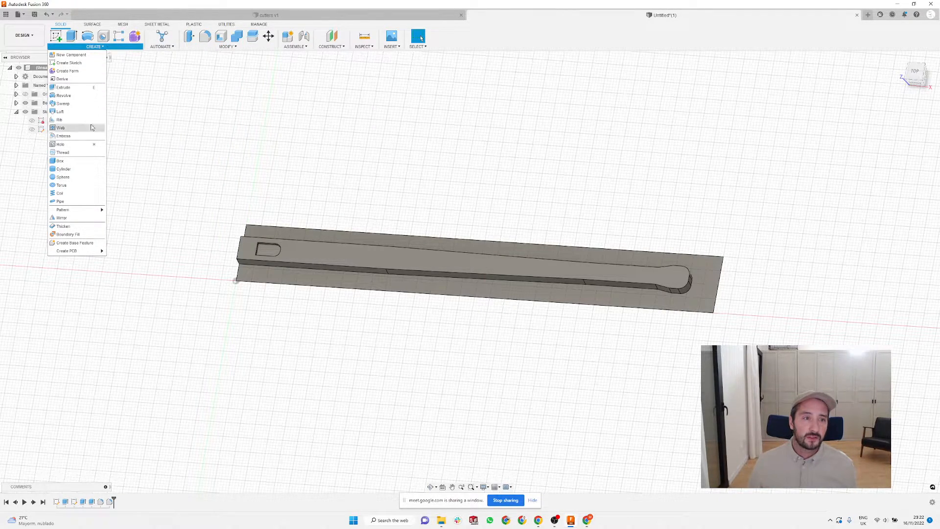
left_click(64, 218)
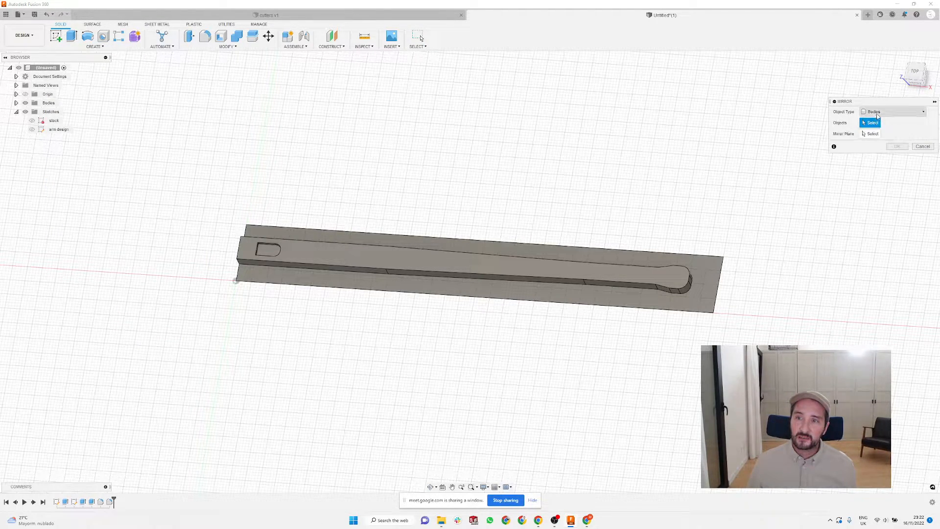
left_click(424, 264)
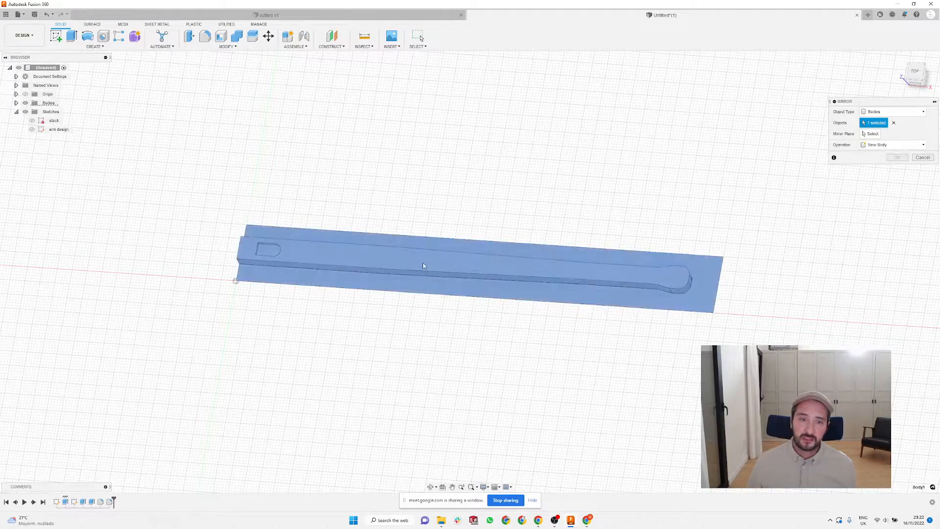
left_click(874, 135)
scroll(656, 312, "up", 2)
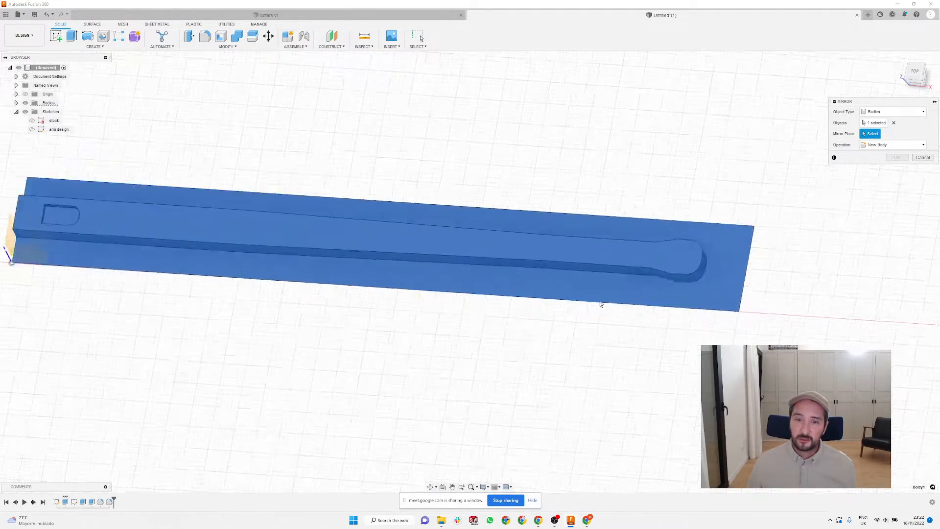
scroll(489, 302, "down", 1)
middle_click_drag(480, 301, 207, 242, "shift")
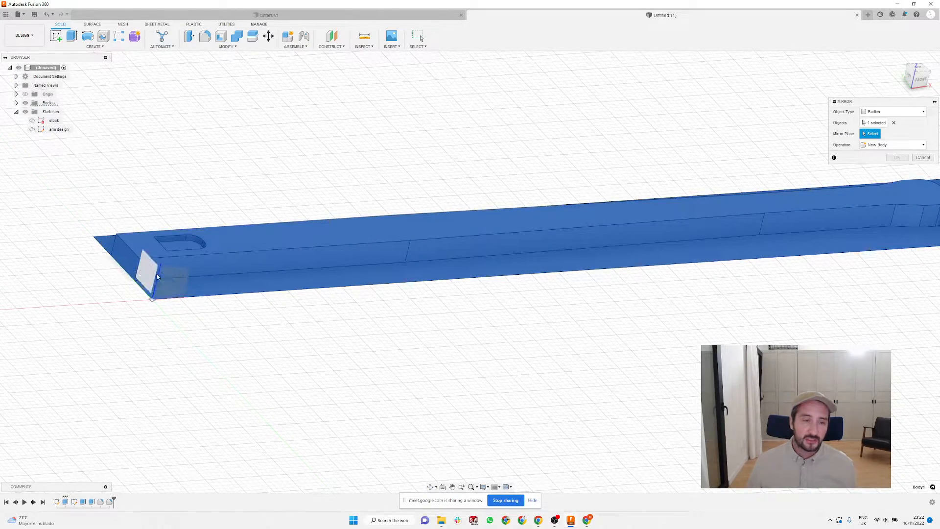
scroll(176, 281, "up", 3)
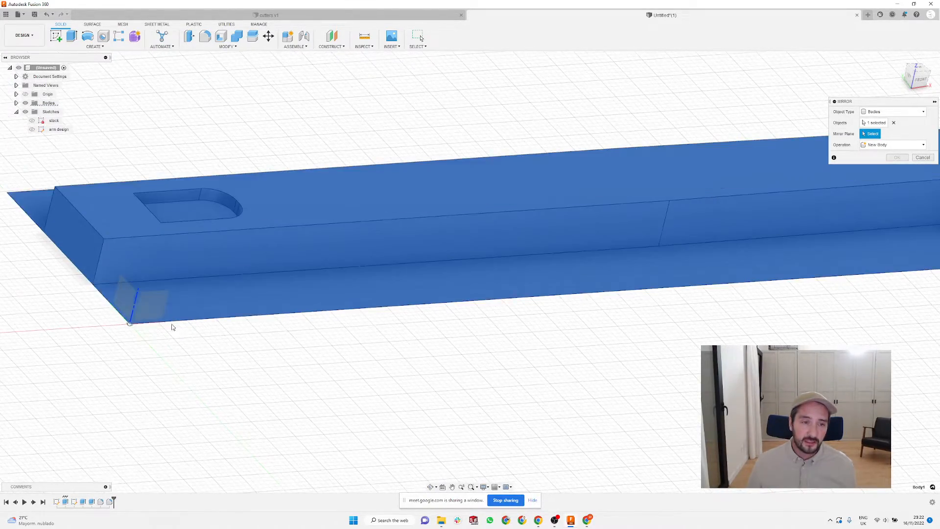
scroll(234, 318, "up", 5)
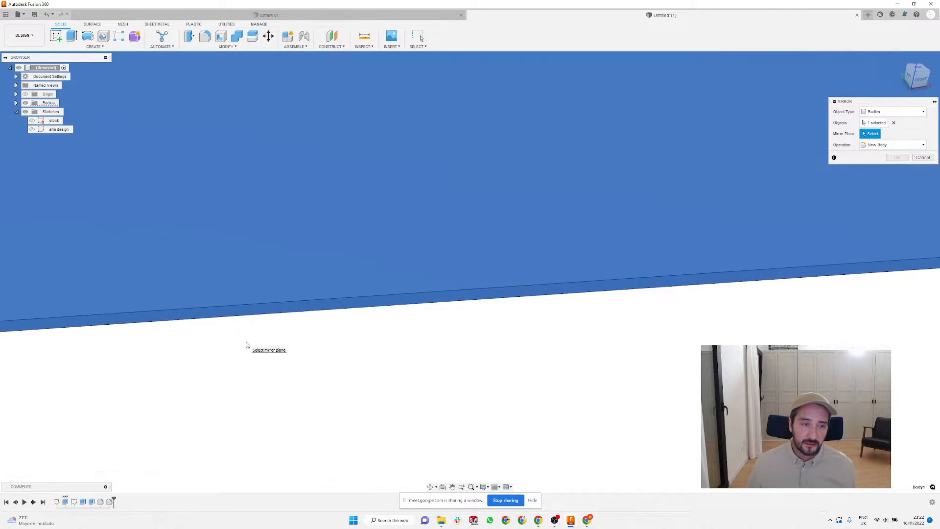
left_click(254, 320)
scroll(255, 319, "down", 10)
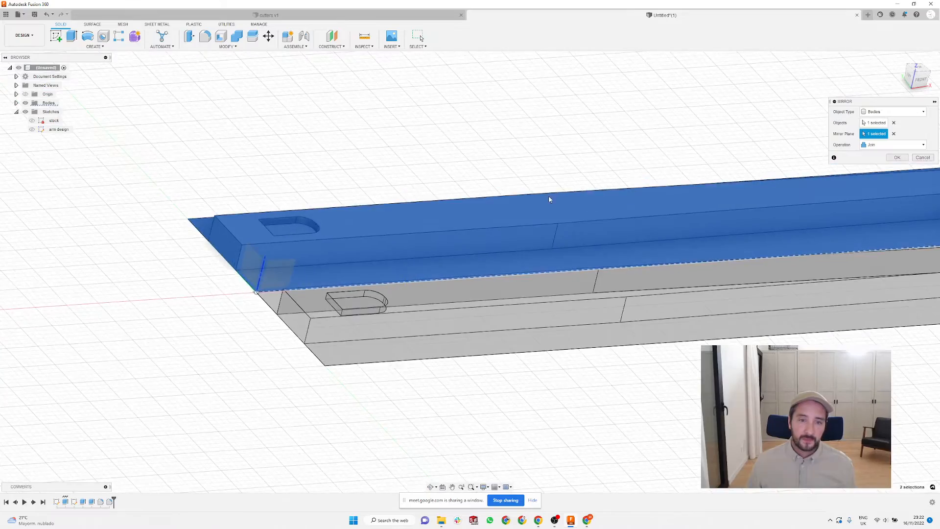
scroll(558, 172, "down", 4)
middle_click_drag(558, 145, 537, 178, "shift")
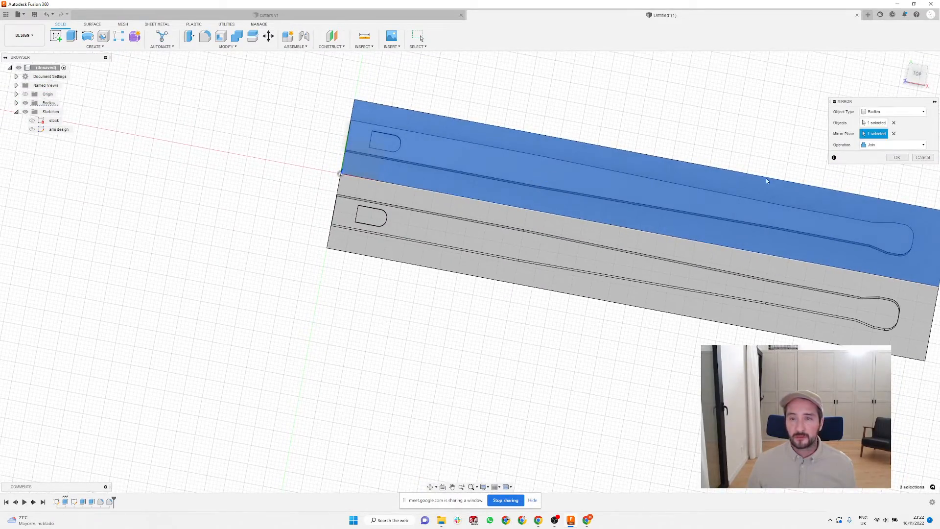
Step: Set the mirror operation to New Body and create the second arm
left_click(884, 146)
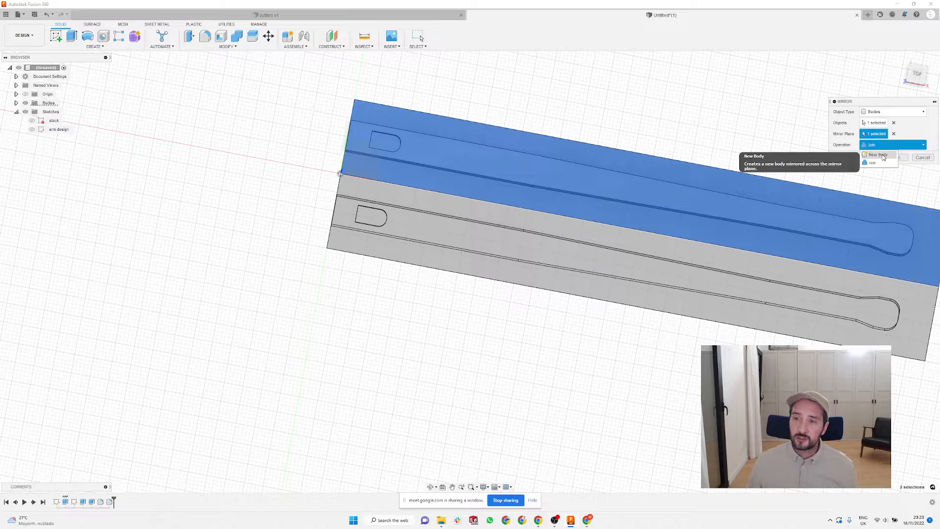
left_click(883, 155)
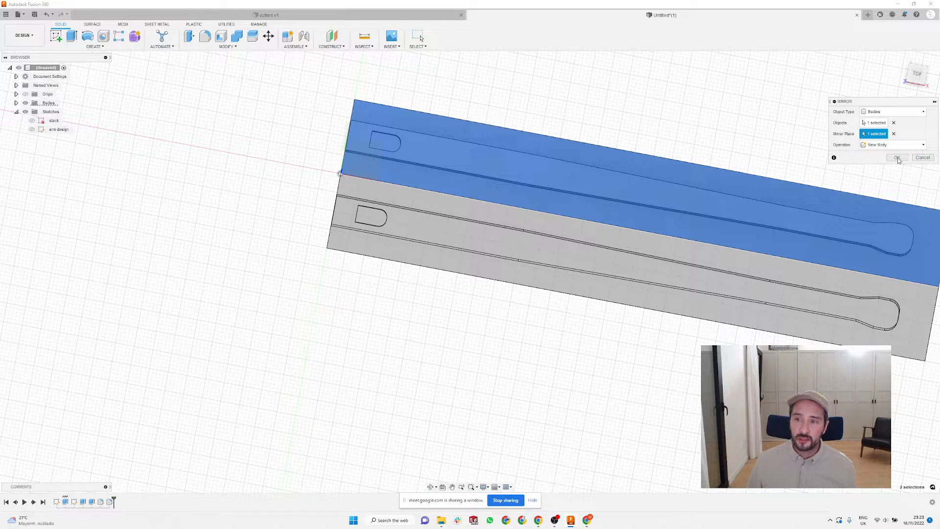
left_click(897, 158)
scroll(289, 315, "down", 3)
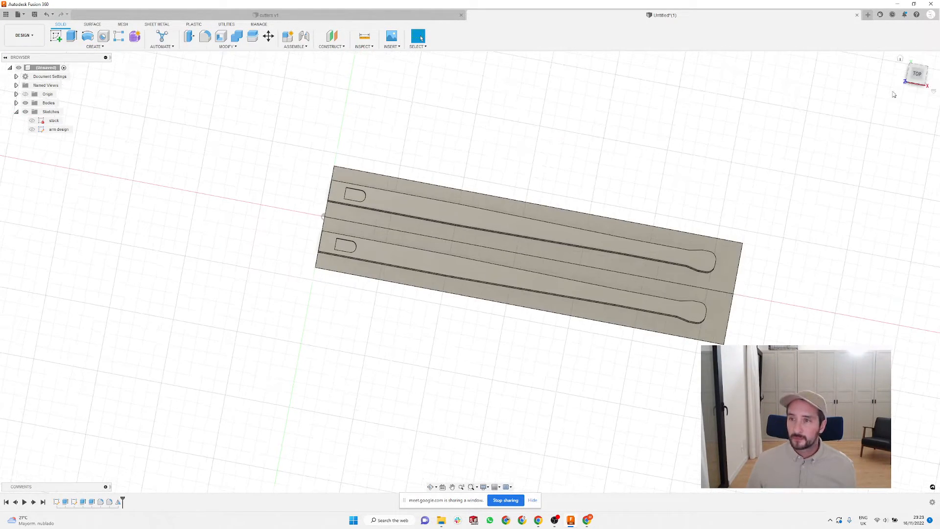
Step: Move the mirrored arm body sideways away from the original, leaving a narrow gap between the two stock plates
left_click(917, 73)
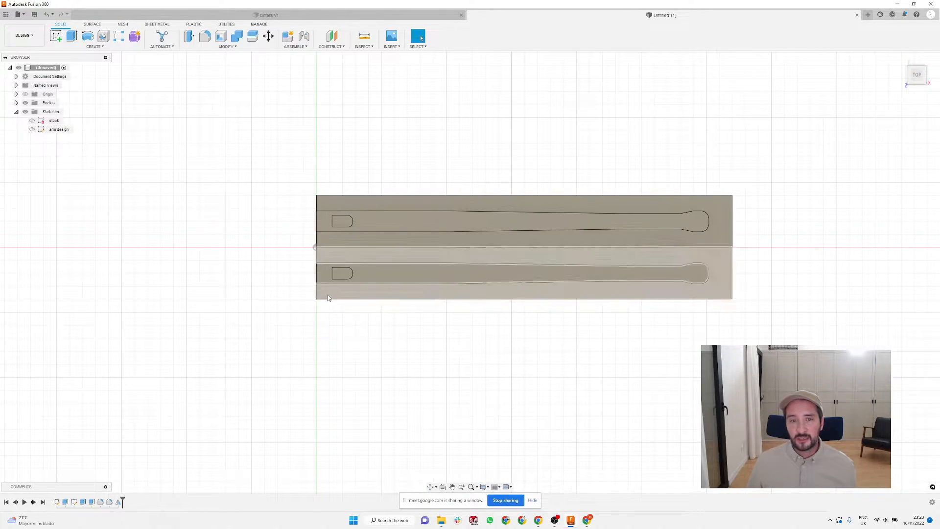
scroll(405, 314, "up", 3)
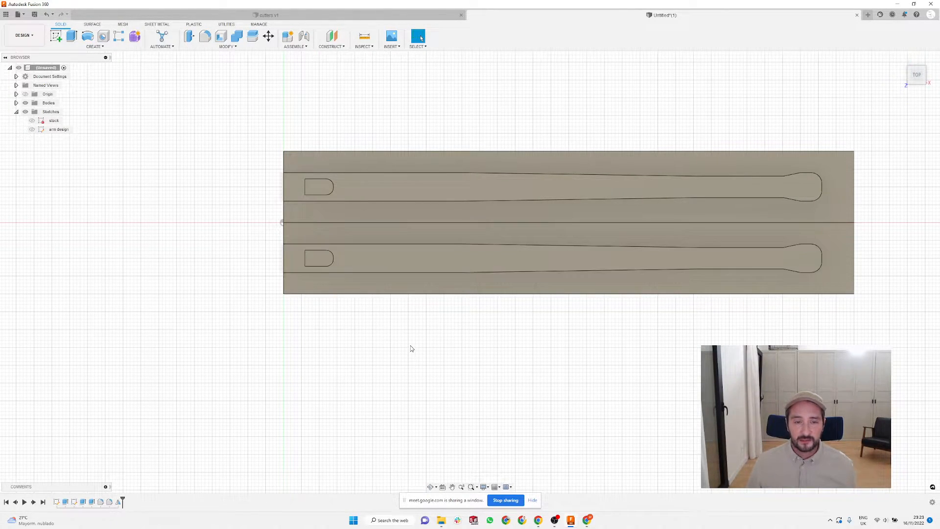
middle_click_drag(410, 346, 410, 334, "shift")
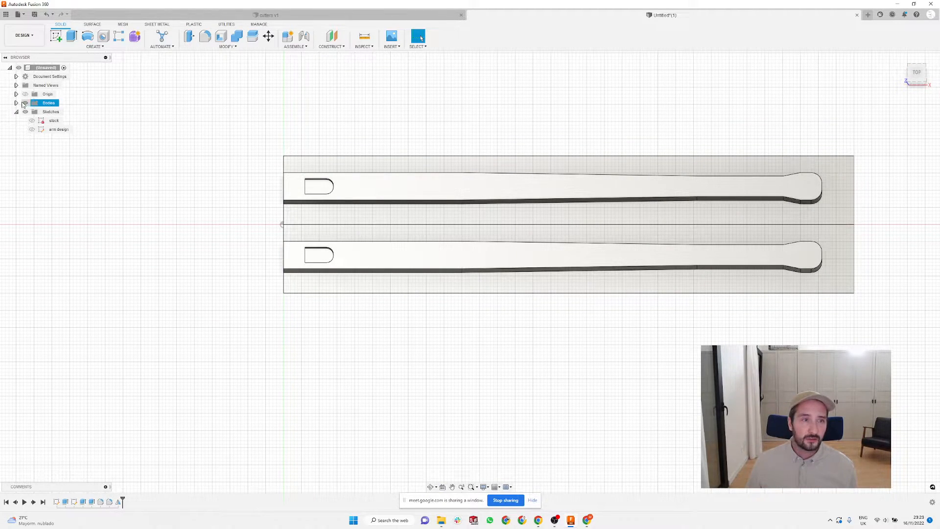
left_click(17, 103)
left_click(52, 121)
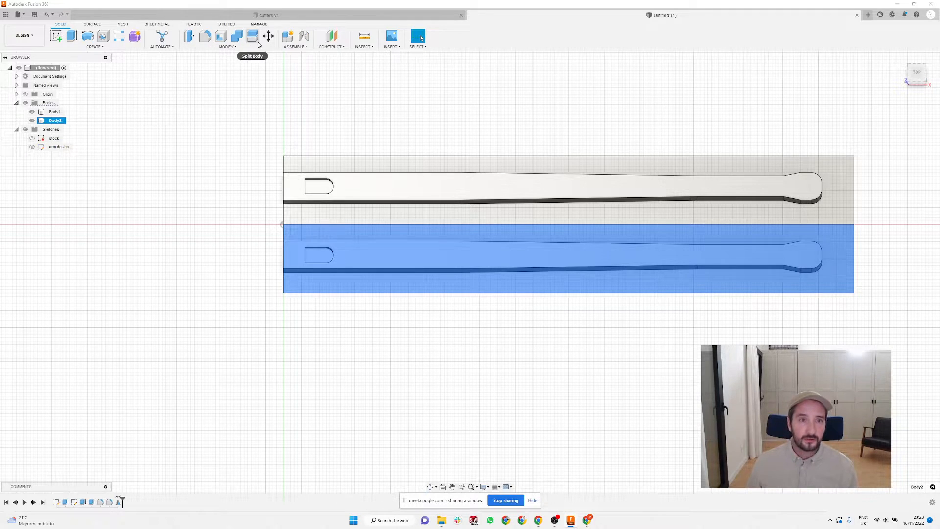
left_click(226, 46)
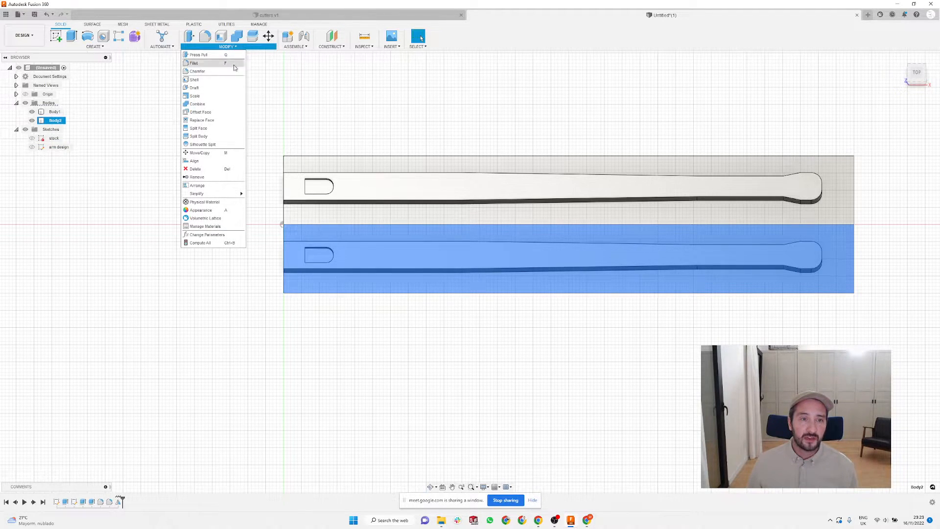
left_click(206, 153)
left_click_drag(283, 270, 282, 291)
left_click(897, 234)
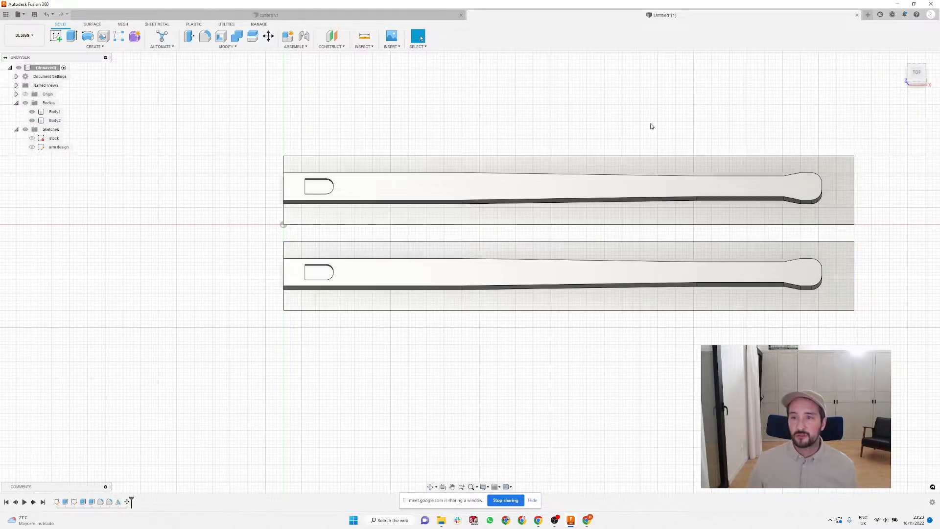
Step: Examine the two separated arm bodies at an angle and from above
mouse_move(542, 135)
middle_mouse_down("shift")
mouse_move(508, 107)
mouse_move(497, 111)
mouse_move(542, 136)
mouse_move(503, 94)
mouse_move(514, 119)
mouse_move(498, 131)
mouse_move(499, 116)
mouse_move(523, 111)
mouse_move(509, 98)
mouse_move(535, 121)
middle_mouse_up("shift")
scroll(509, 98, "down", 4)
scroll(511, 117, "up", 3)
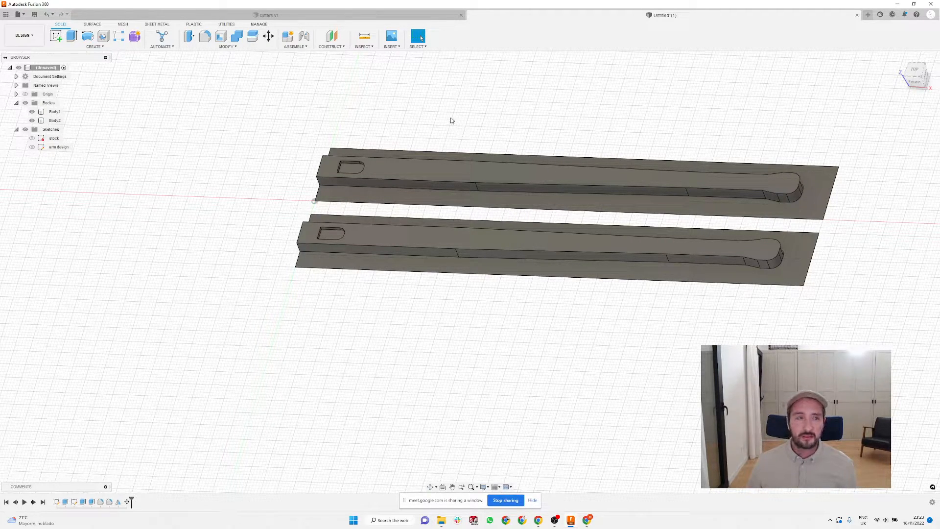
left_click(42, 40)
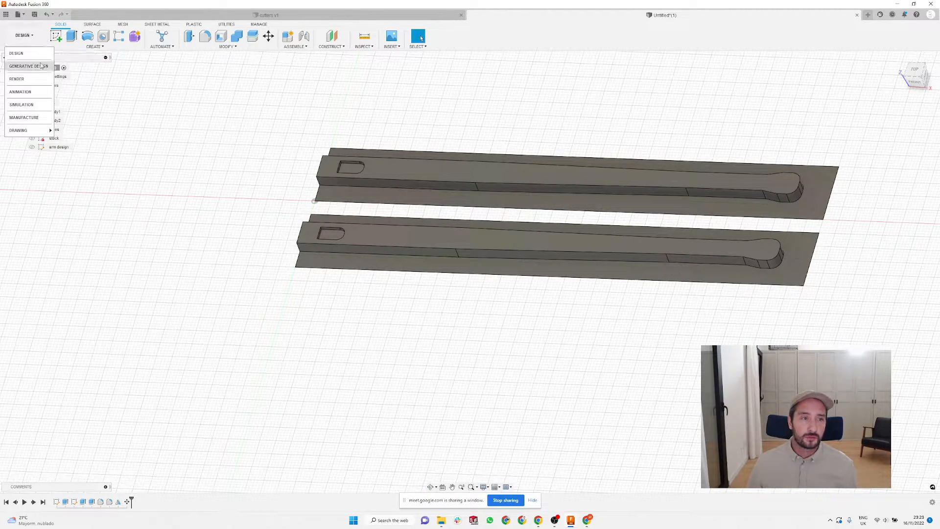
left_click(478, 130)
scroll(416, 130, "up", 3)
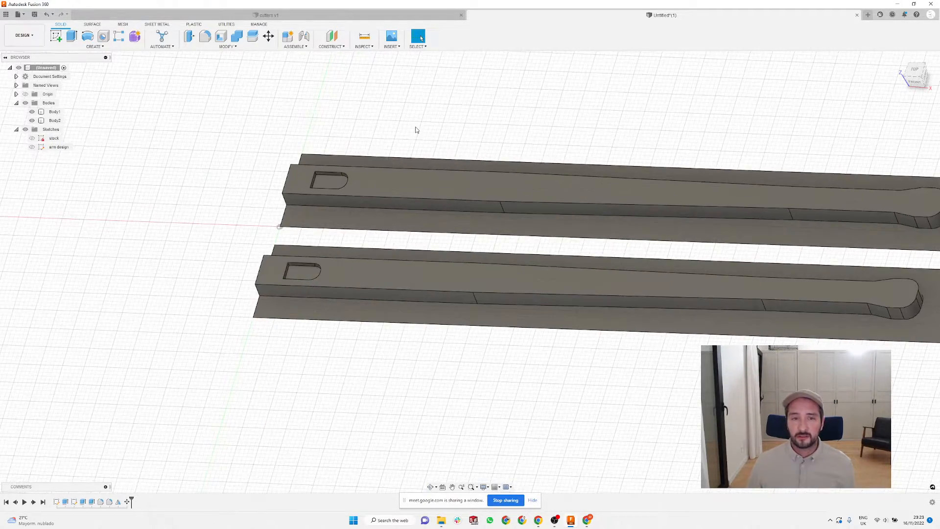
scroll(283, 142, "down", 3)
middle_click_drag(522, 151, 534, 176, "shift")
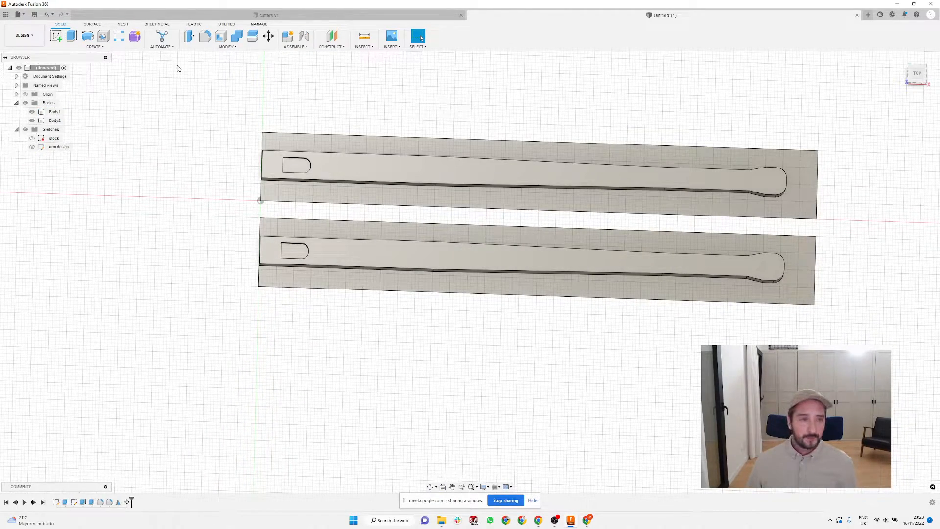
Step: Create a sketch on the top face of the original arm and rename it "engraving right"
left_click(58, 37)
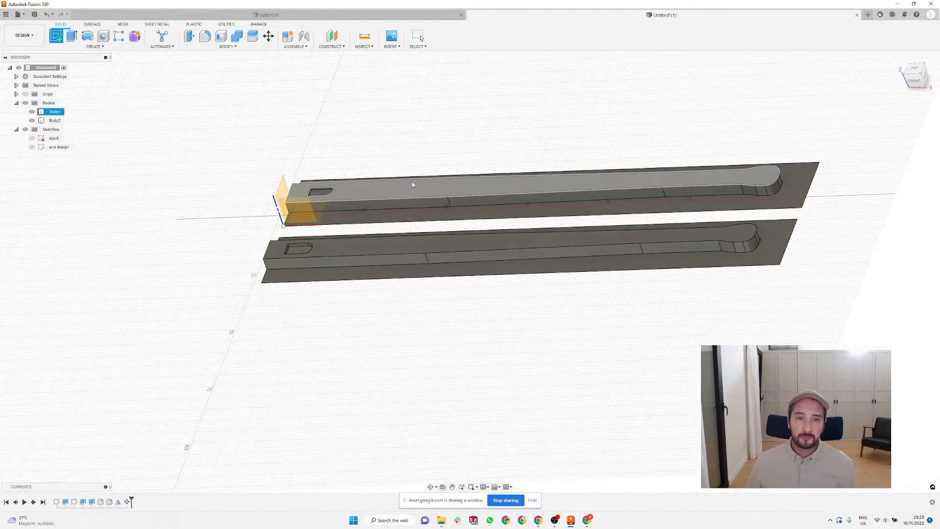
scroll(394, 185, "up", 3)
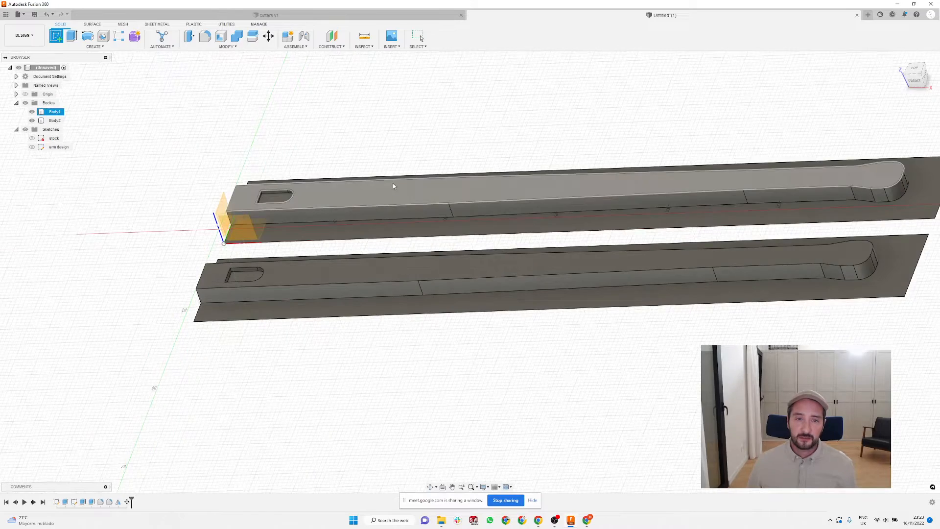
left_click(398, 196)
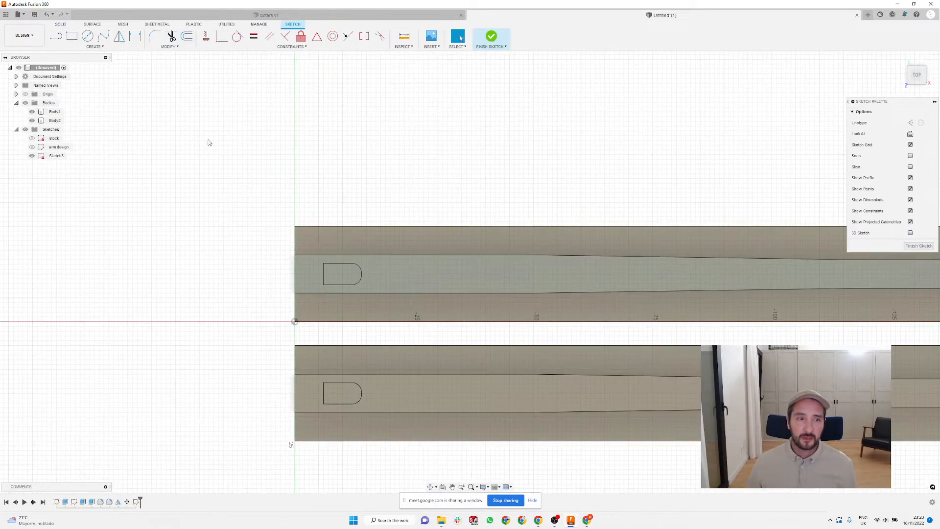
double_click(55, 155)
type("engraving")
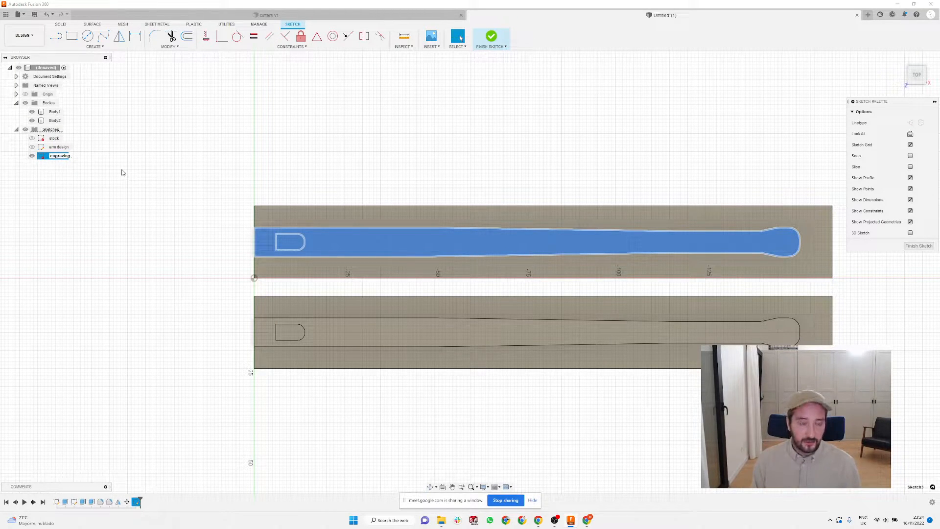
type(" right")
key("Return")
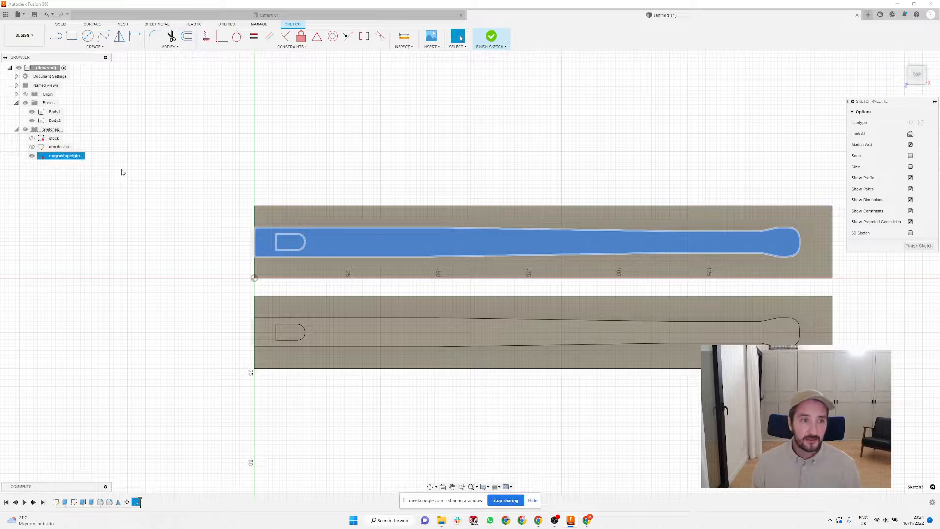
left_click(123, 173)
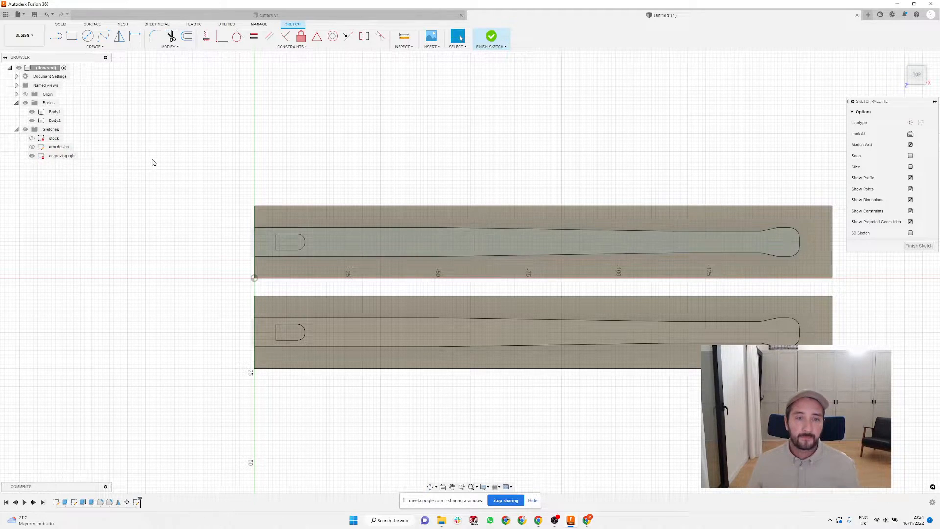
Step: Place a text box along the original arm's top face beside the slot pocket and enter "brand name"
left_click(102, 47)
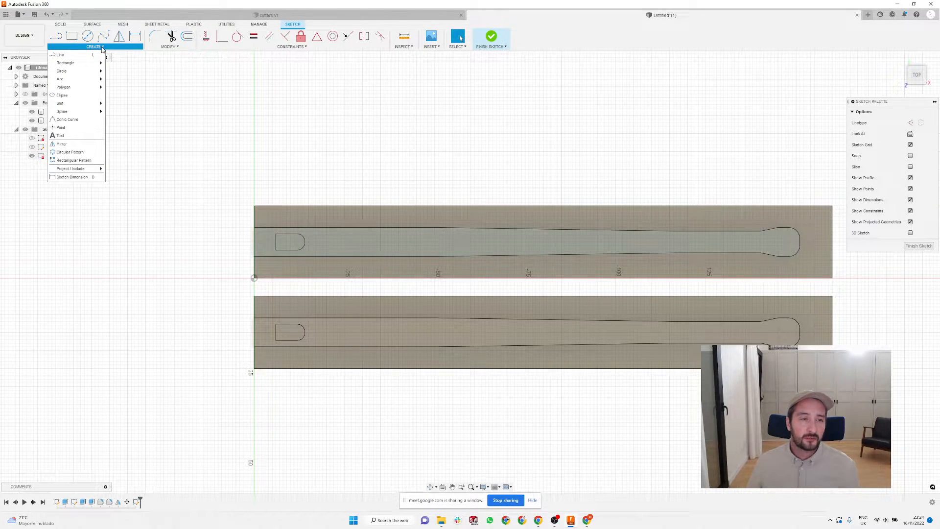
left_click(59, 136)
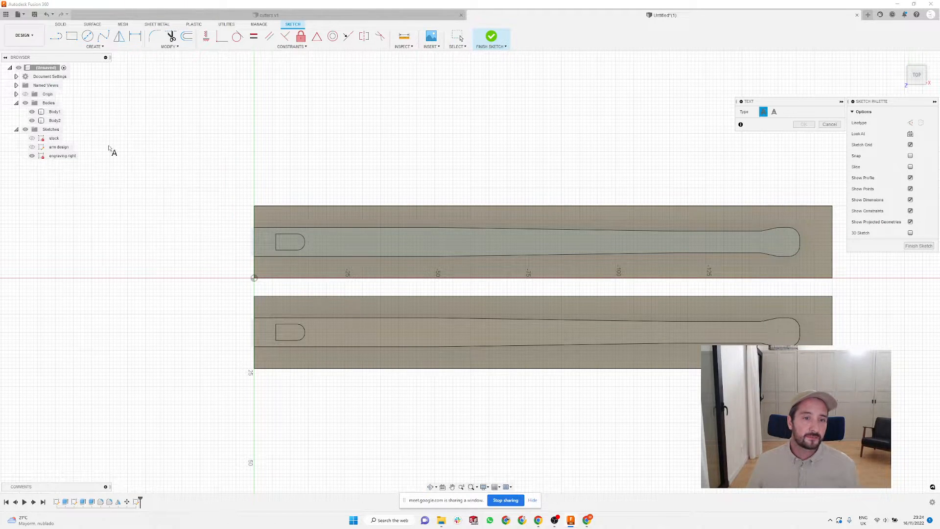
scroll(321, 230, "up", 2)
left_click(318, 231)
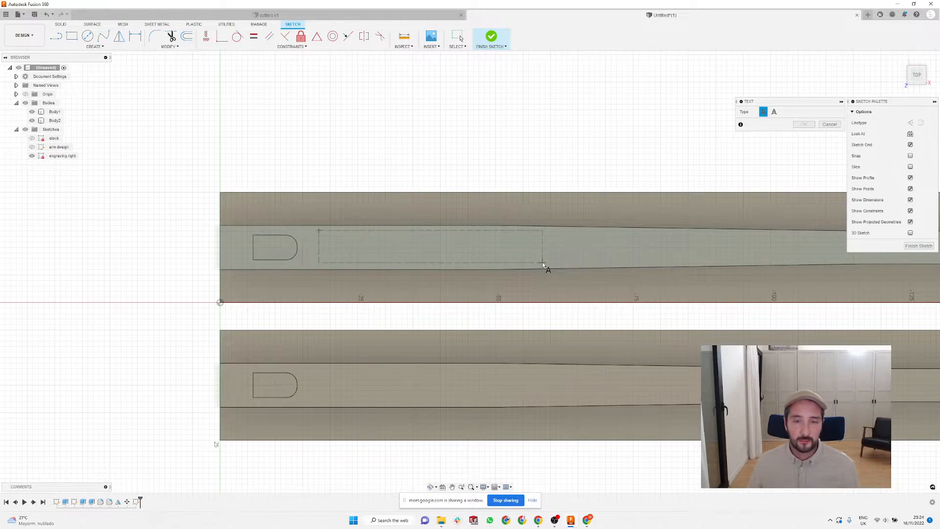
left_click(535, 260)
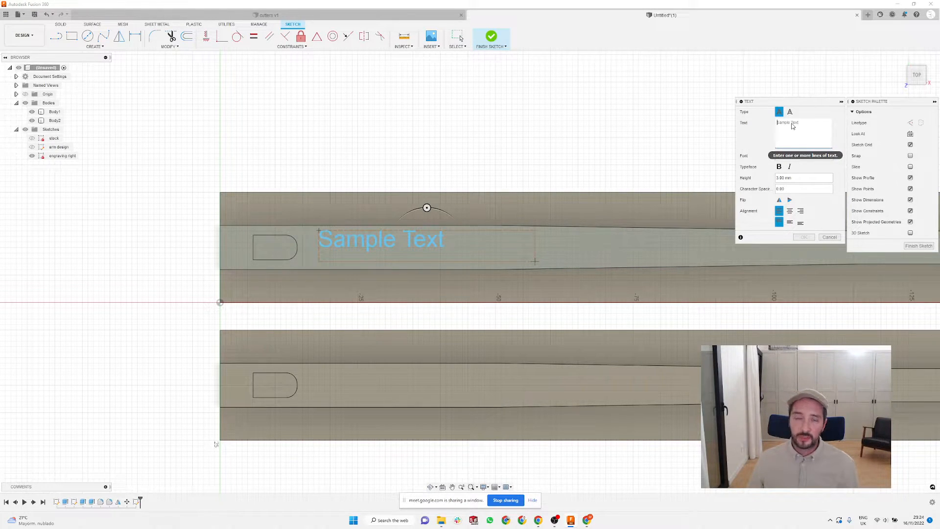
type("br")
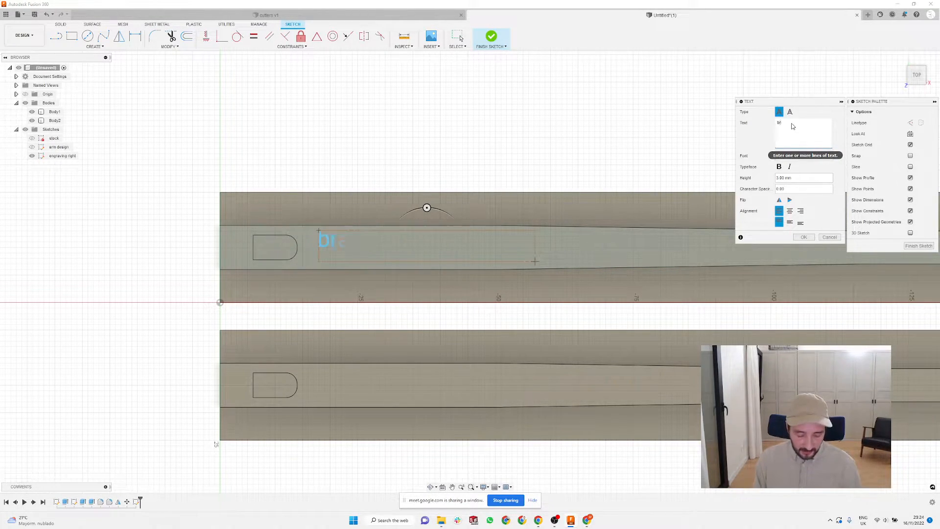
type("and name")
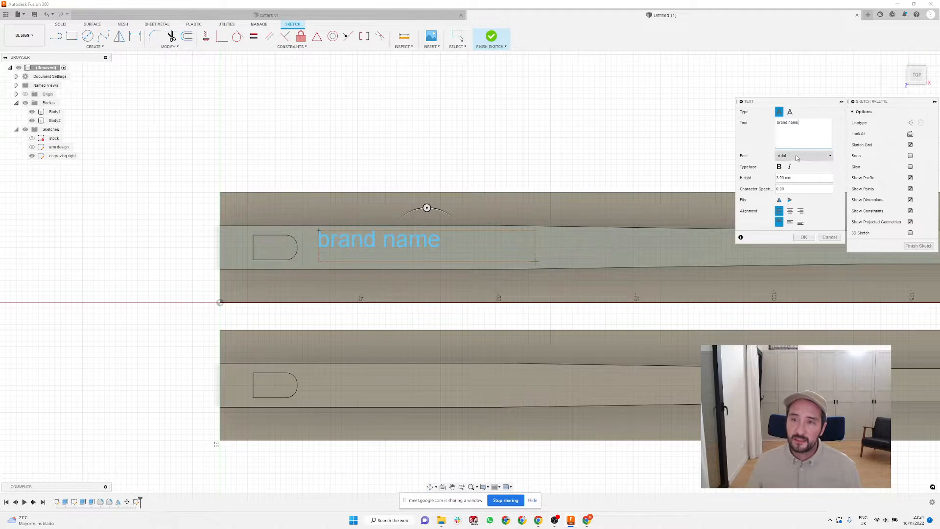
Step: Browse the fonts for the brand name text, try Arial Black, and return to Arial
left_click(804, 155)
scroll(805, 196, "down", 8)
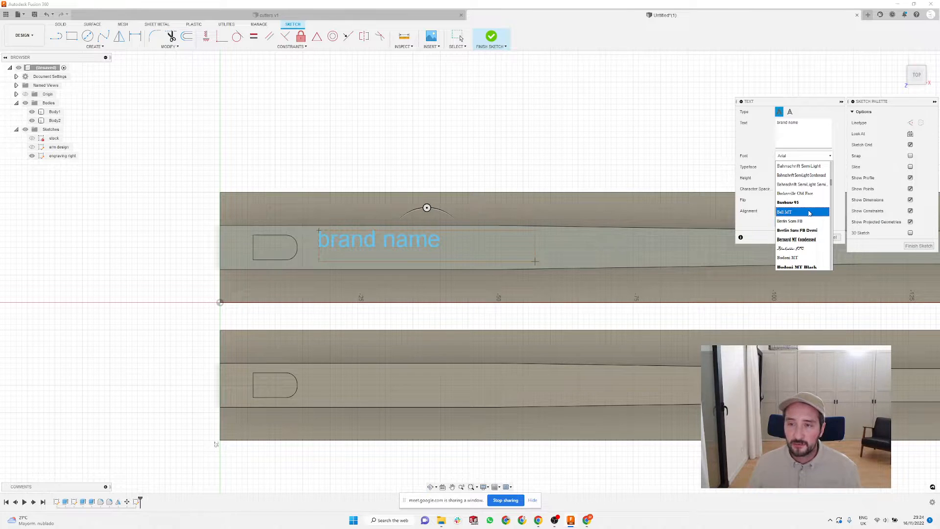
scroll(810, 212, "down", 2)
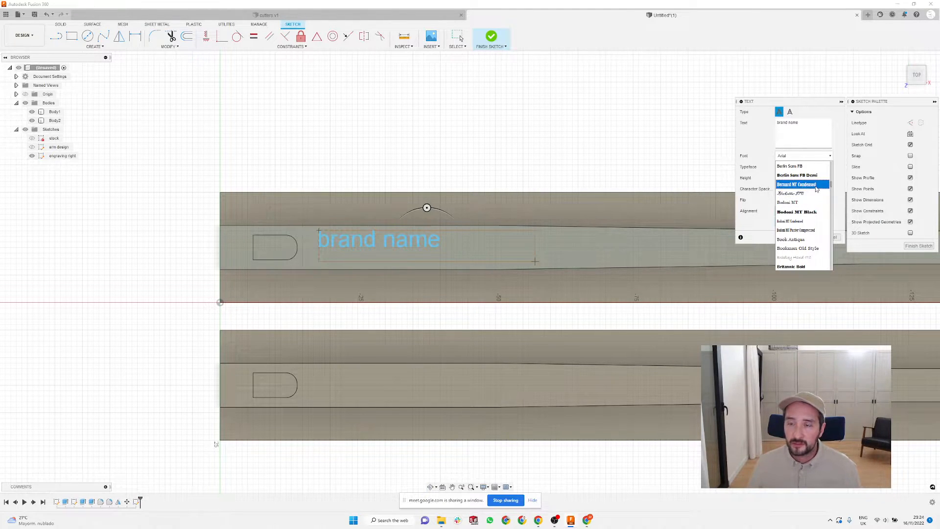
scroll(810, 211, "up", 8)
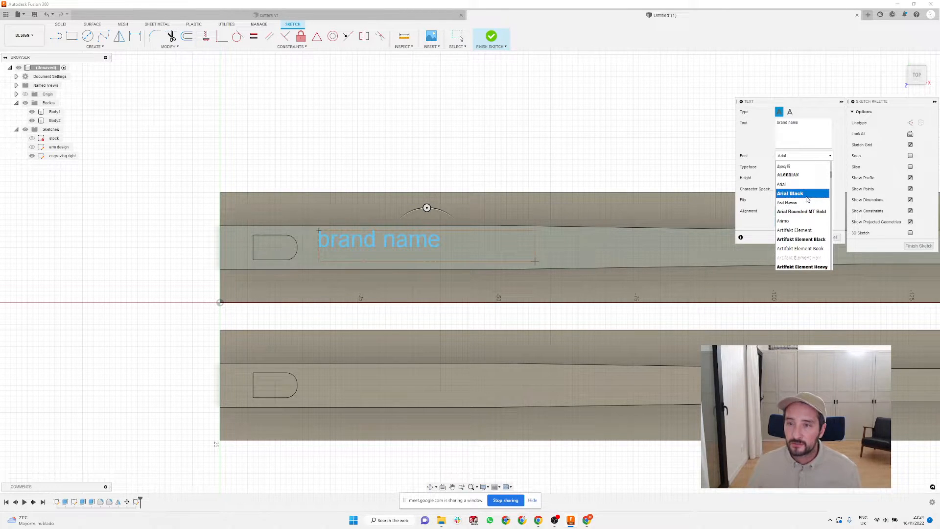
left_click(812, 194)
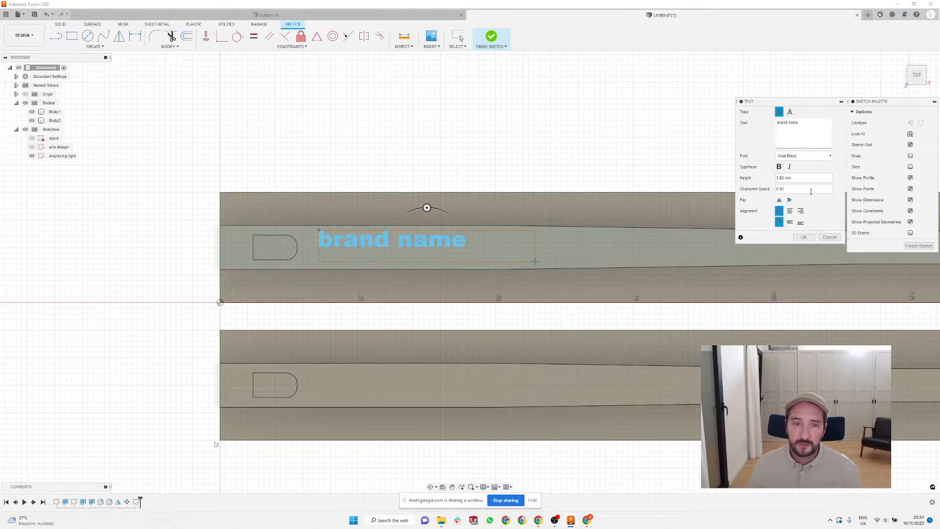
left_click(813, 156)
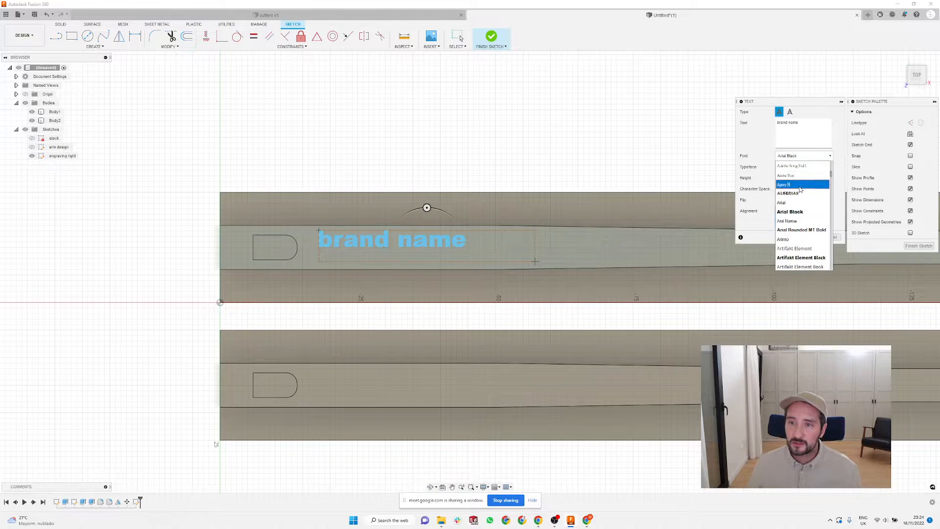
left_click(788, 202)
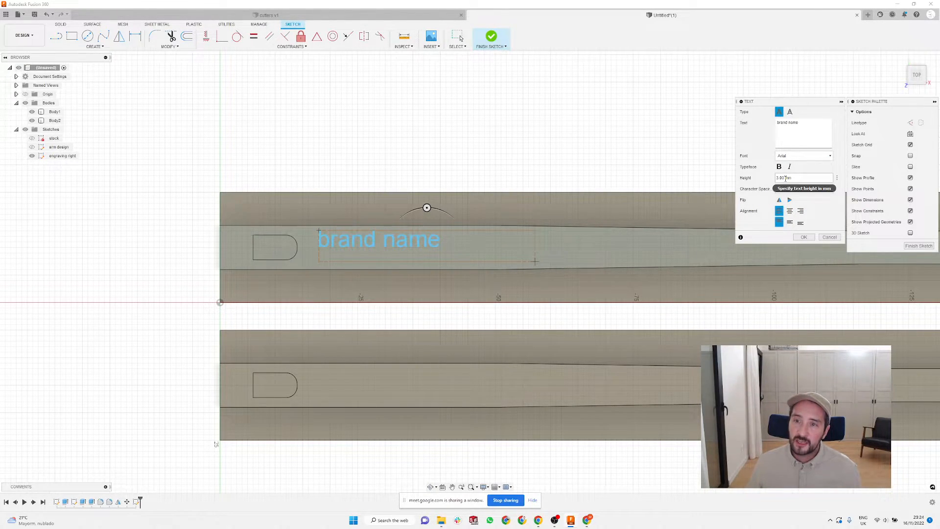
Step: Set the brand name text's height to 2.5 mm, create it, and move it to the middle of the arm's width
left_click_drag(795, 179, 763, 180)
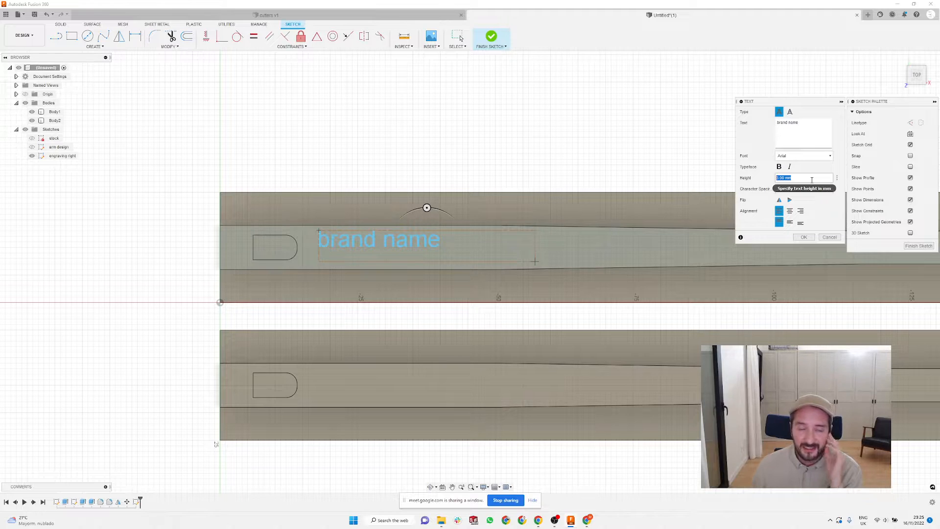
type("2.5")
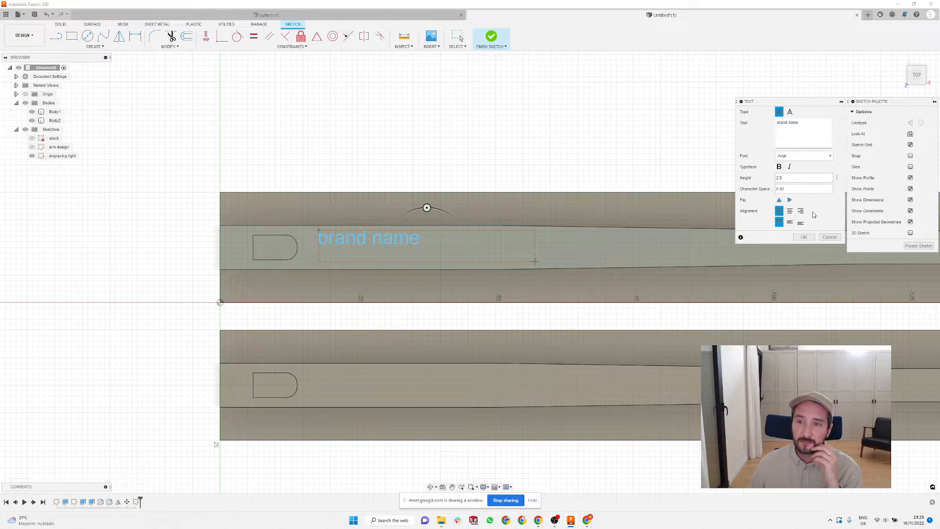
left_click(806, 238)
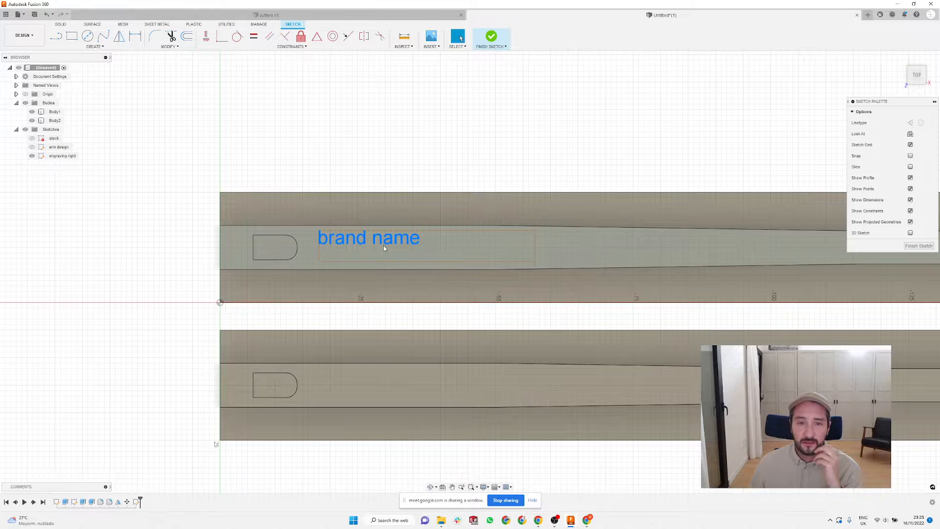
mouse_move(388, 245)
left_mouse_down()
mouse_move(448, 247)
mouse_move(397, 250)
left_mouse_up()
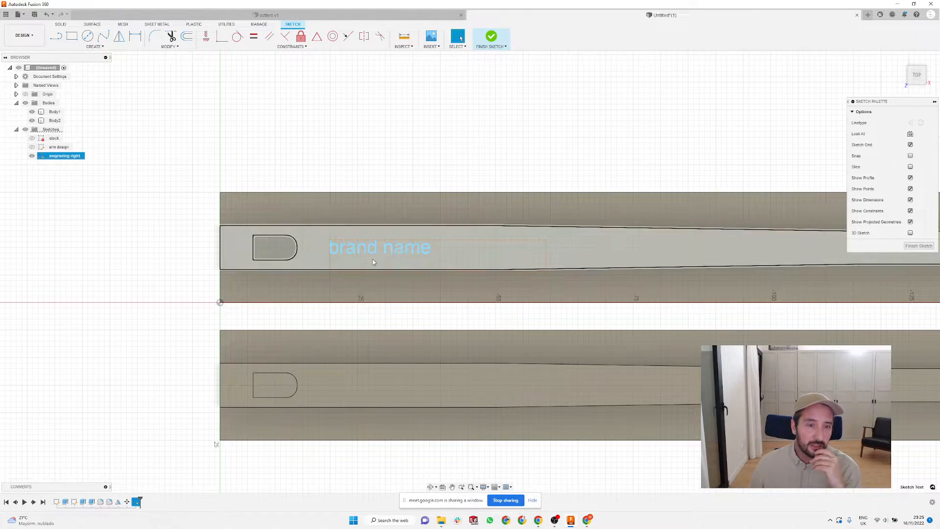
scroll(398, 253, "up", 4)
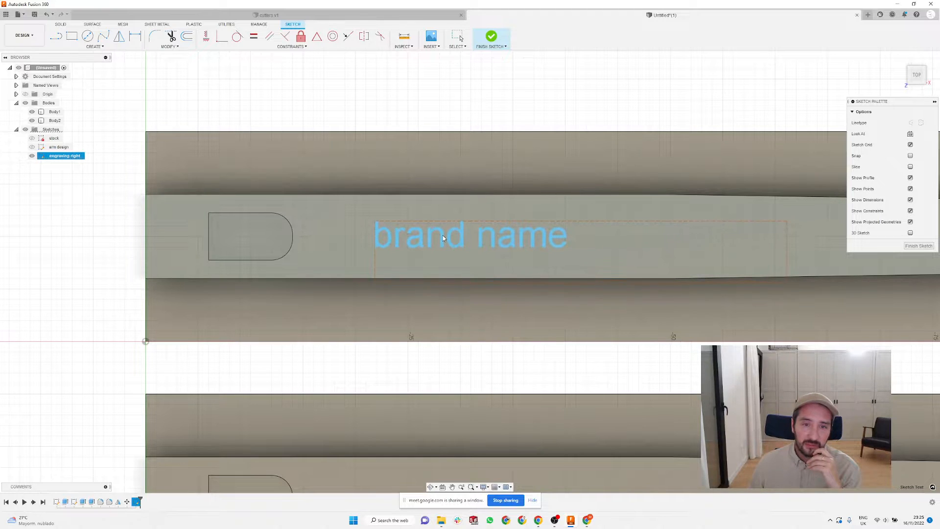
scroll(397, 223, "down", 4)
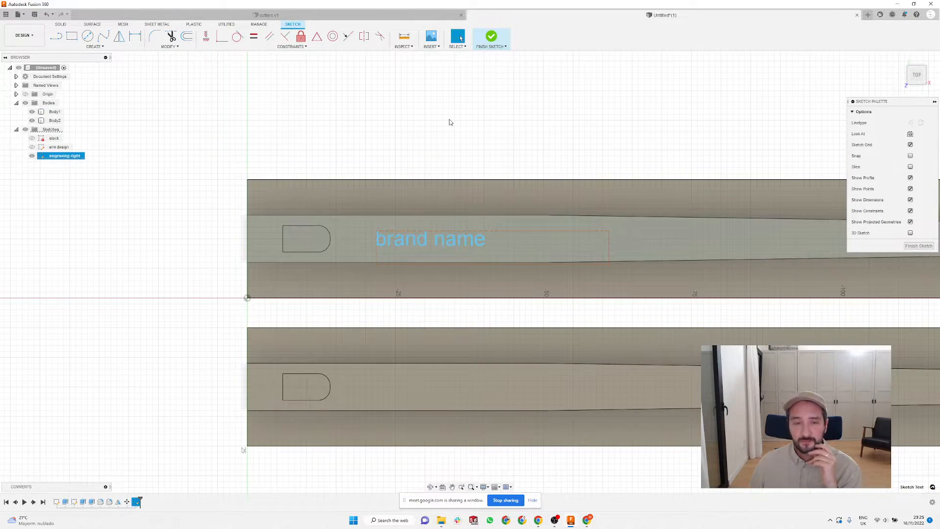
Step: Extrude the brand name text by -0.4 mm as a cut into the original arm's top face
left_click(61, 25)
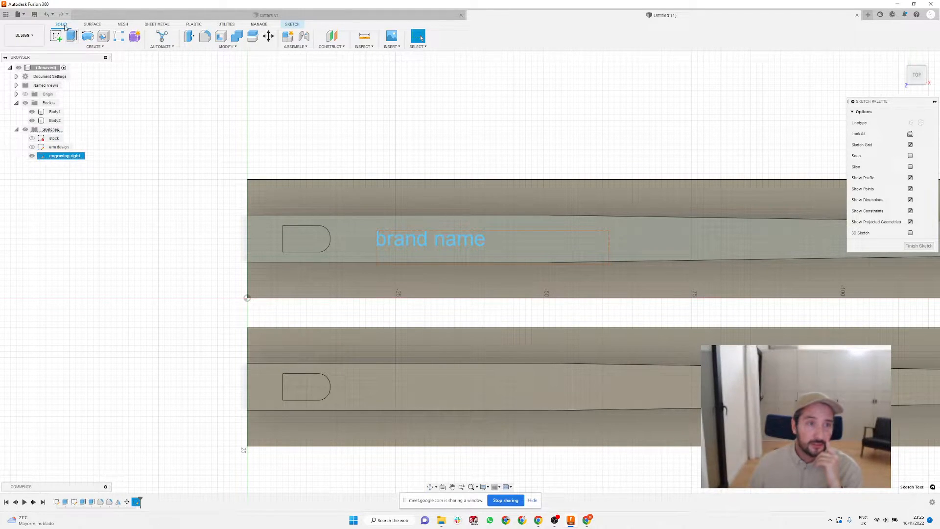
left_click(72, 37)
scroll(402, 242, "up", 5)
left_click(393, 231)
scroll(456, 273, "down", 3)
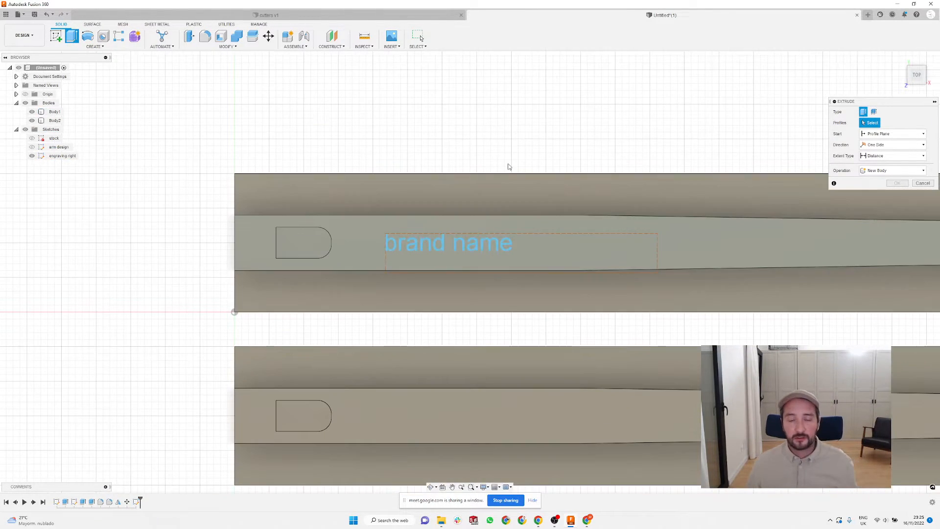
scroll(509, 169, "down", 1)
middle_click_drag(510, 169, 509, 151, "shift")
scroll(441, 216, "up", 3)
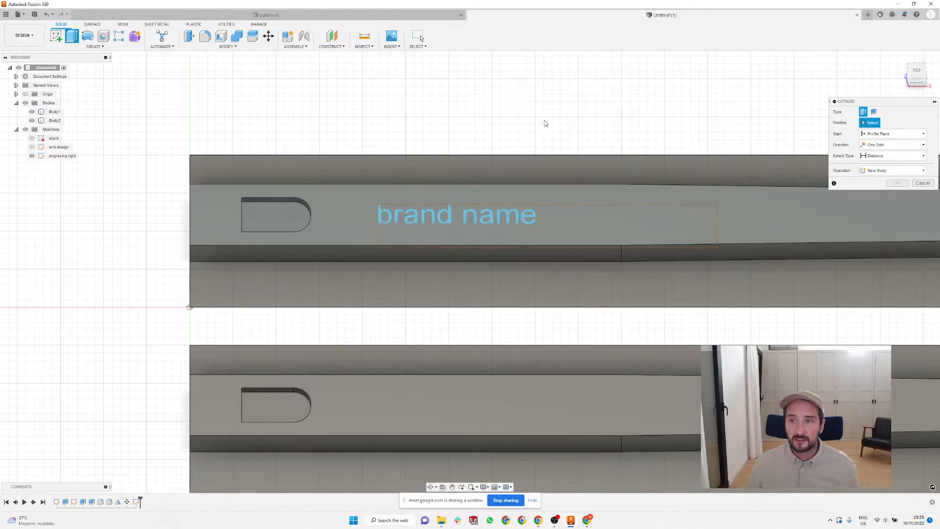
left_click(452, 218)
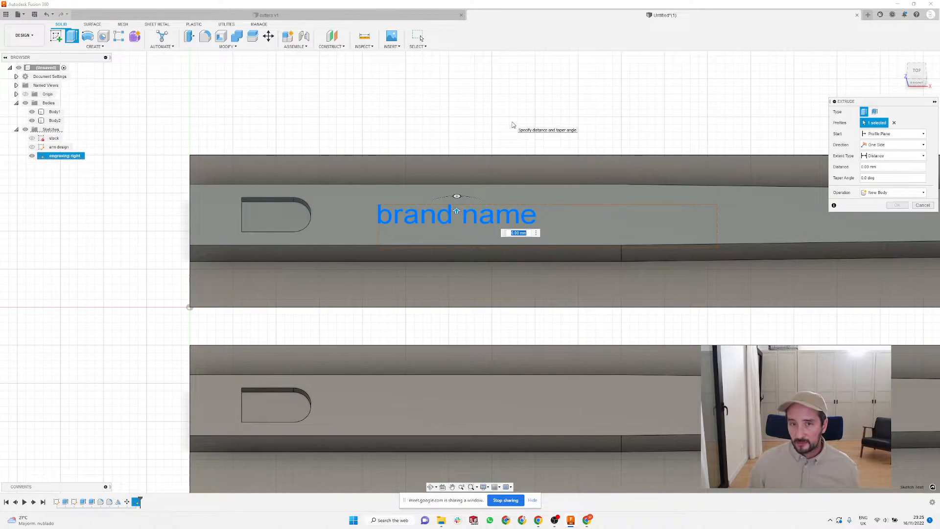
key("BackSpace")
type("-0.4")
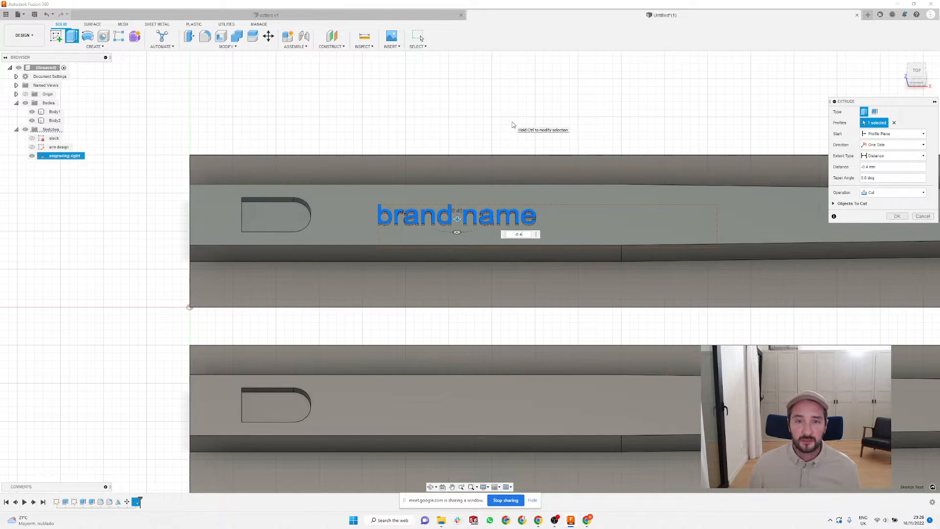
key("Return")
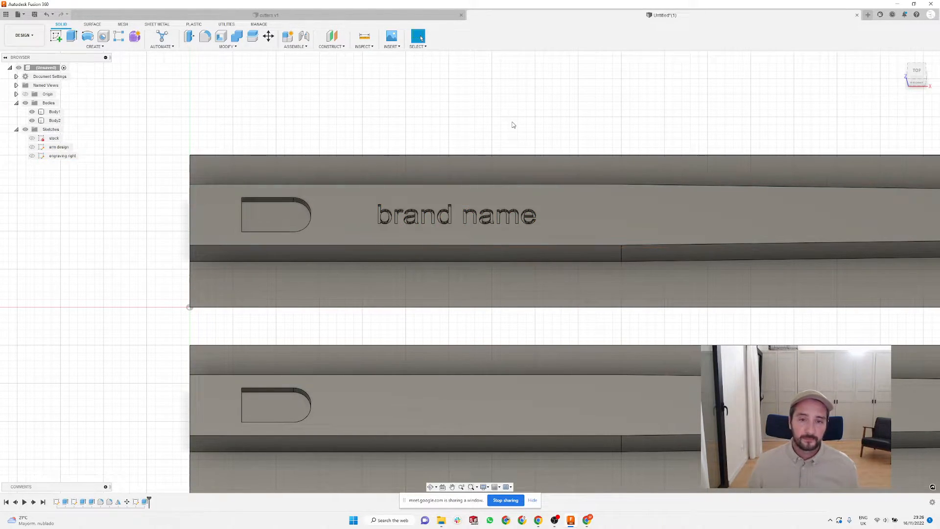
Step: Examine the brand name engraving and the blank second arm at an angle
scroll(440, 111, "up", 1)
scroll(463, 121, "down", 3)
mouse_move(464, 121)
middle_mouse_down("shift")
mouse_move(437, 131)
mouse_move(476, 131)
mouse_move(443, 134)
mouse_move(451, 142)
mouse_move(454, 132)
middle_mouse_up("shift")
scroll(455, 131, "down", 1)
scroll(499, 196, "up", 3)
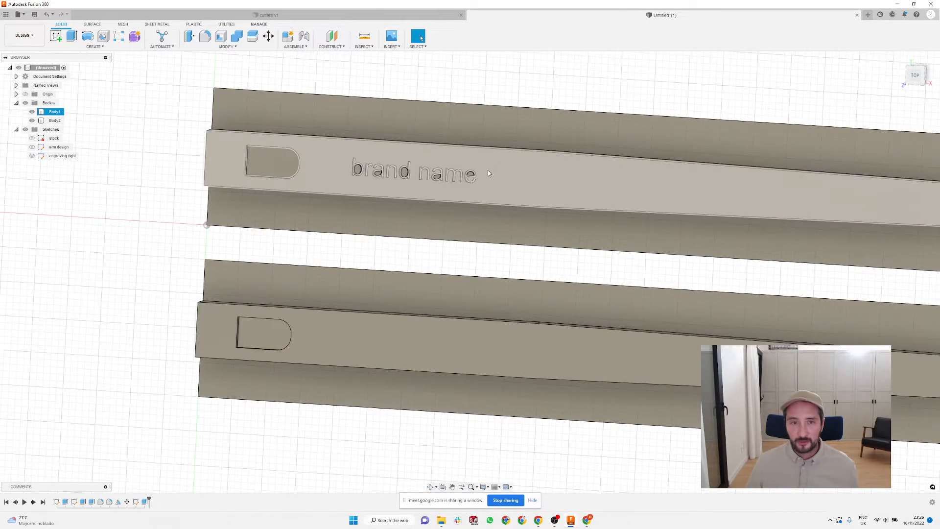
scroll(491, 172, "down", 2)
middle_click_drag(456, 213, 462, 199, "shift")
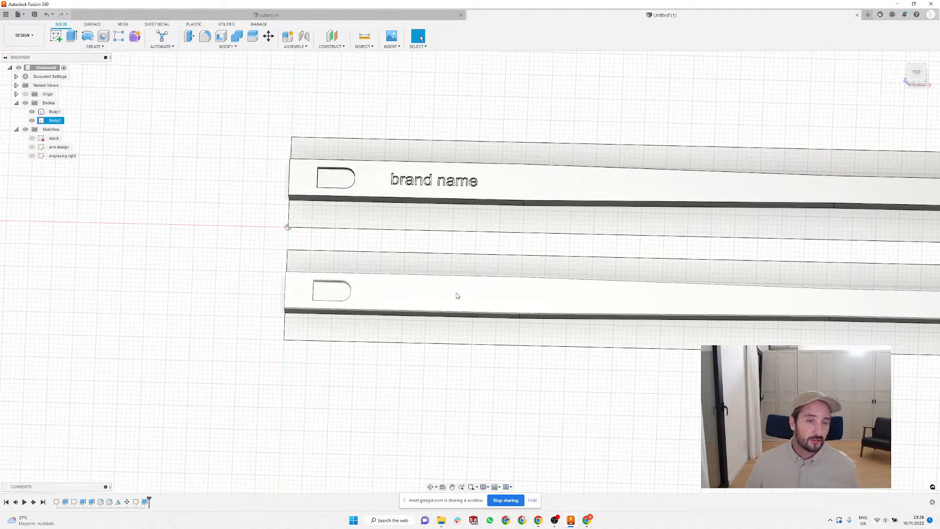
Step: Create a sketch on the second arm's top face and add the Arial text "frame name" beside its slot pocket
left_click(57, 38)
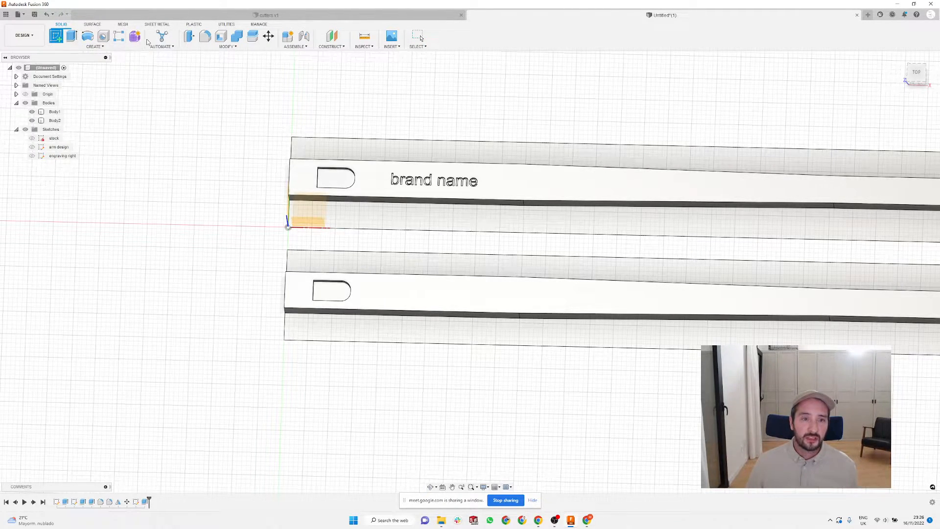
left_click(394, 288)
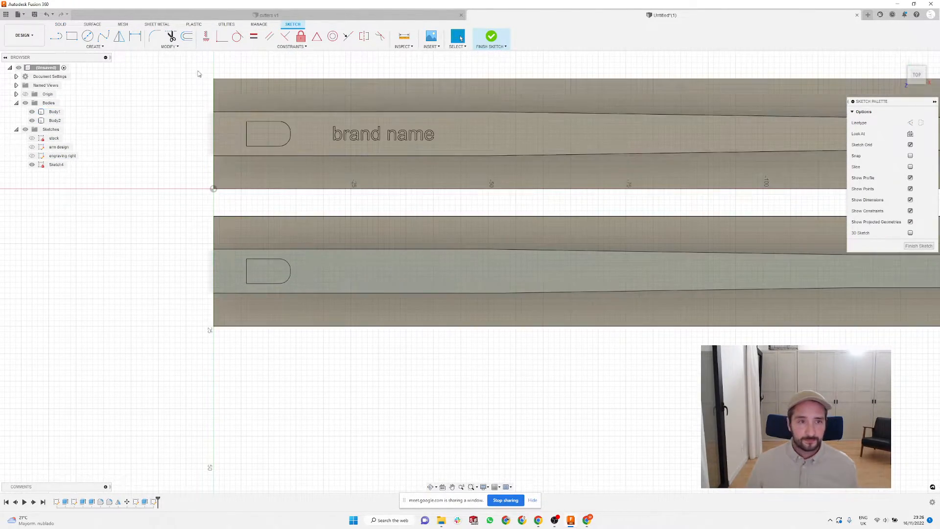
left_click(110, 48)
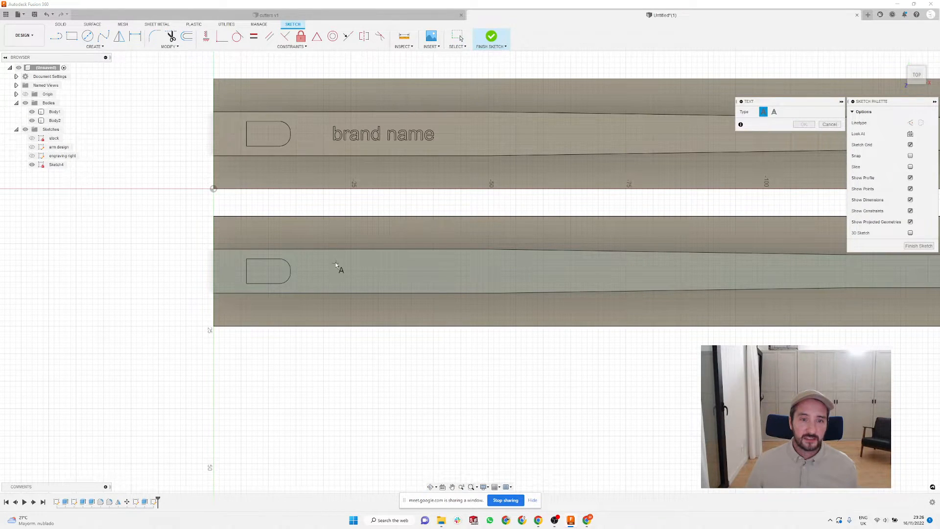
left_click(320, 257)
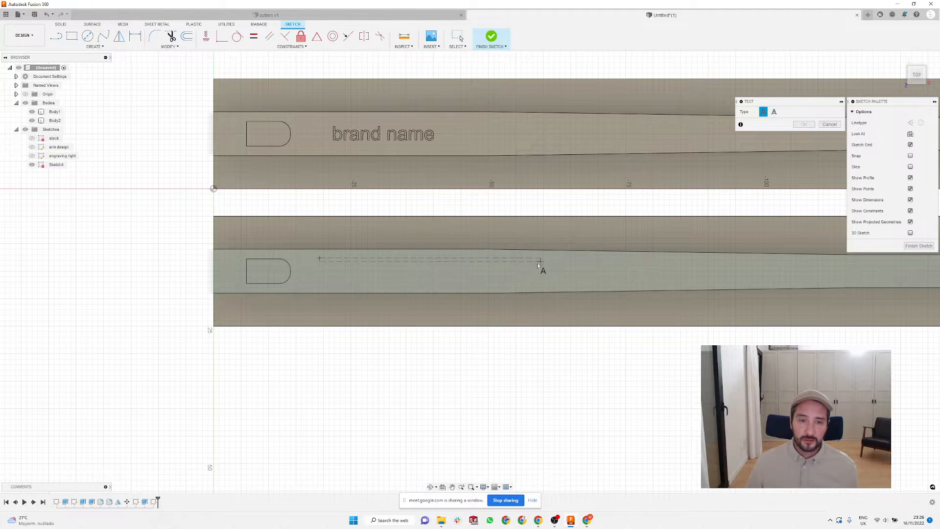
left_click(509, 283)
key("BackSpace")
type("fiame name")
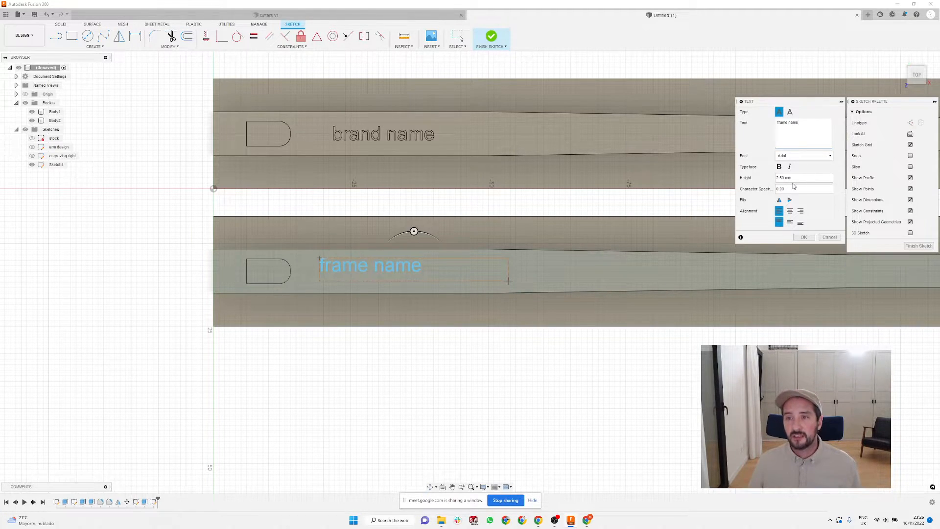
left_click(803, 236)
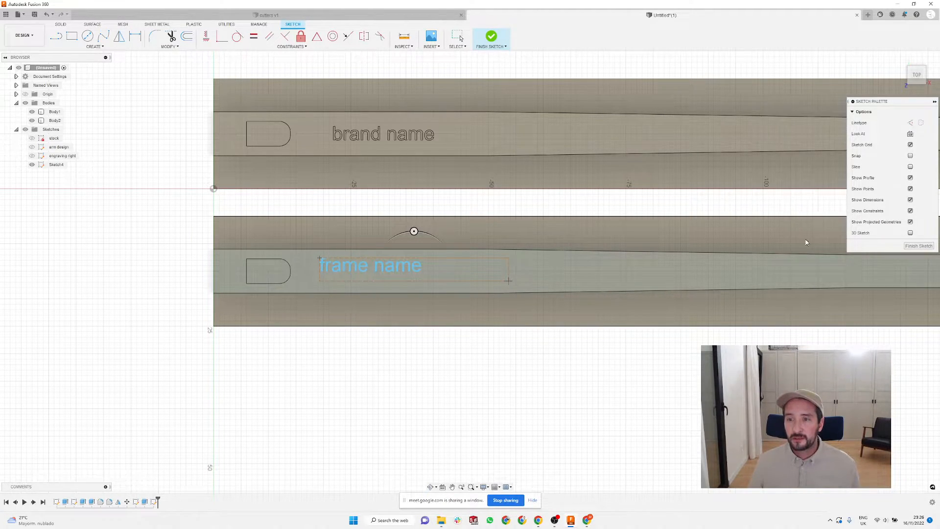
Step: Move the "frame name" text to the middle of the second arm's width, aligned with the "brand name" engraving
left_click_drag(337, 271, 350, 275)
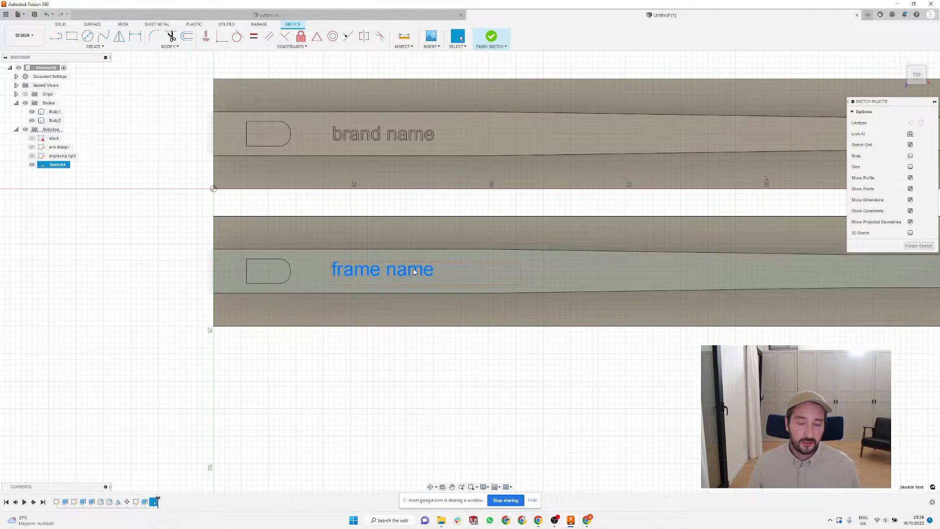
scroll(358, 223, "down", 2)
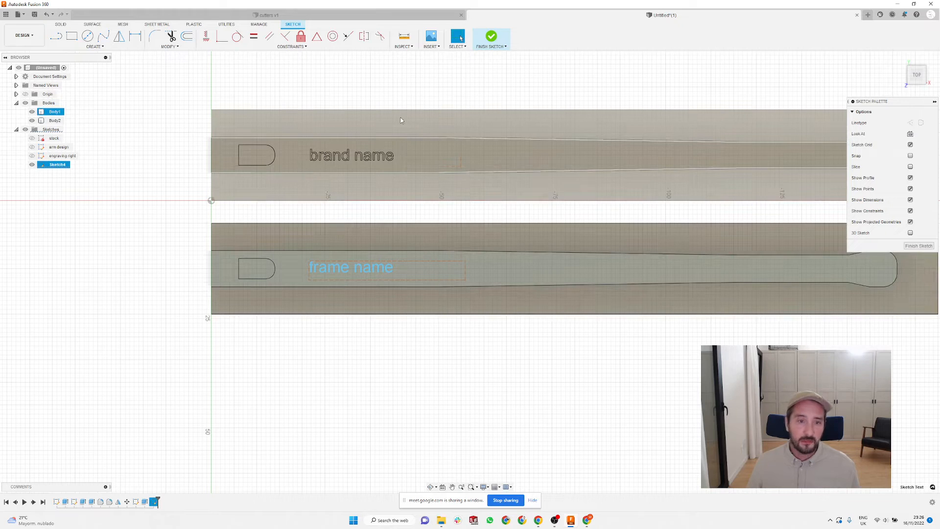
double_click(344, 272)
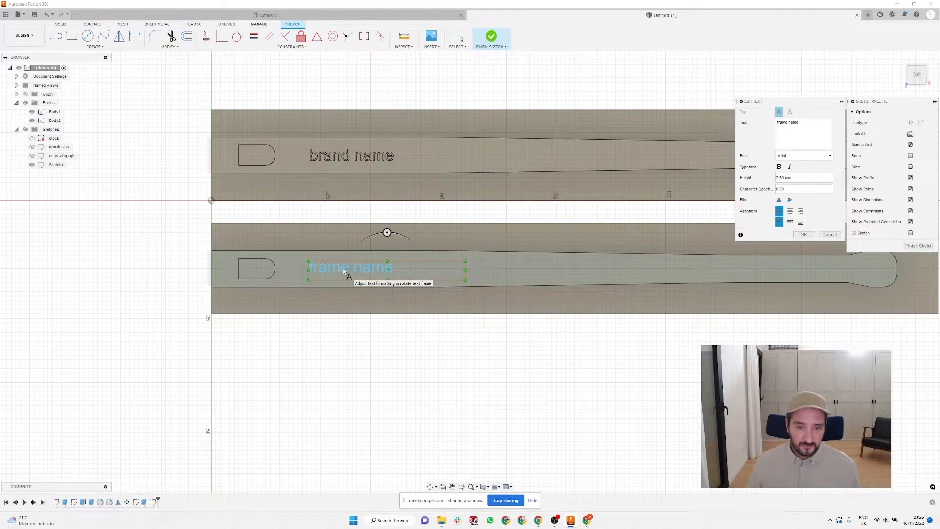
key("Escape")
left_click(358, 382)
Step: Rotate the "frame name" text 180 degrees and move it back beside the slot pocket, in line with the "brand name" engraving
double_click(341, 271)
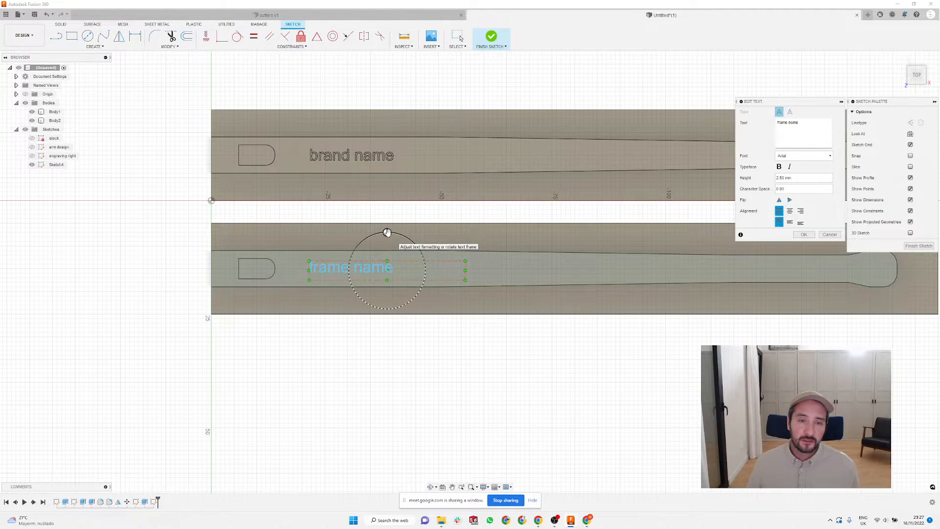
left_click_drag(387, 232, 387, 308)
left_click(803, 233)
left_click_drag(429, 272, 372, 272)
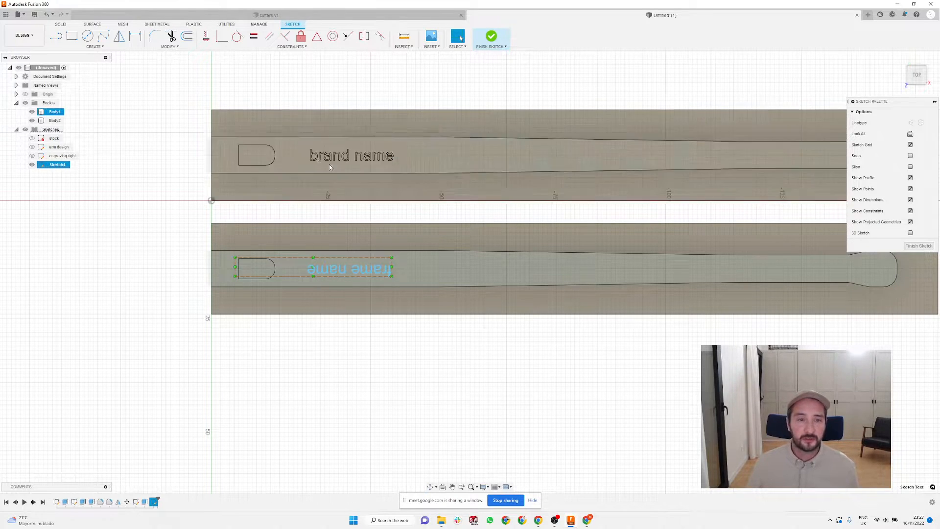
Step: Extrude the "frame name" text by -0.4 mm as a cut into the second arm's top face
left_click(63, 26)
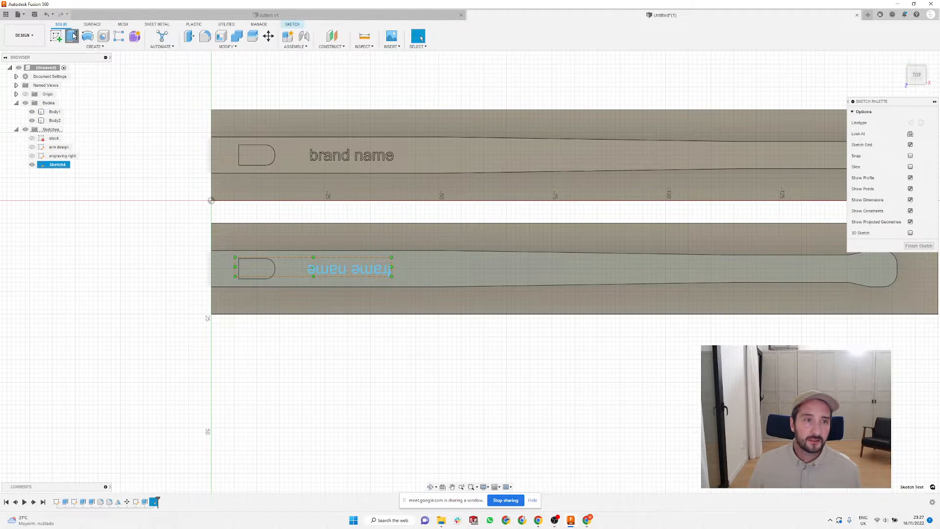
left_click(72, 36)
left_click(331, 270)
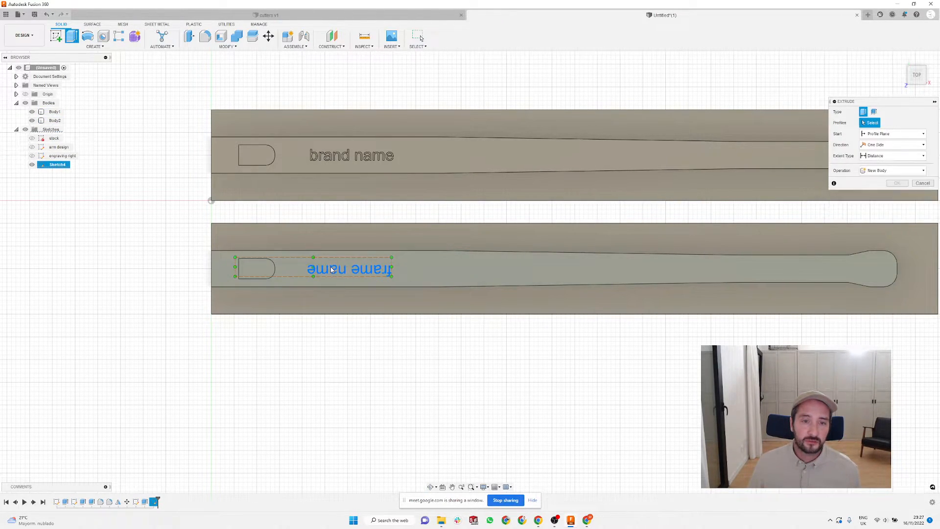
scroll(368, 270, "up", 6)
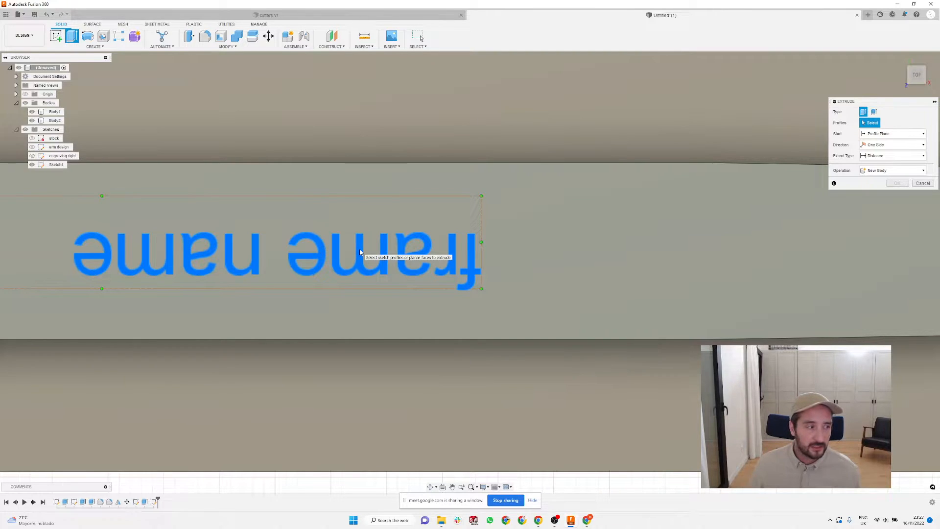
scroll(798, 298, "down", 5)
scroll(505, 280, "up", 4)
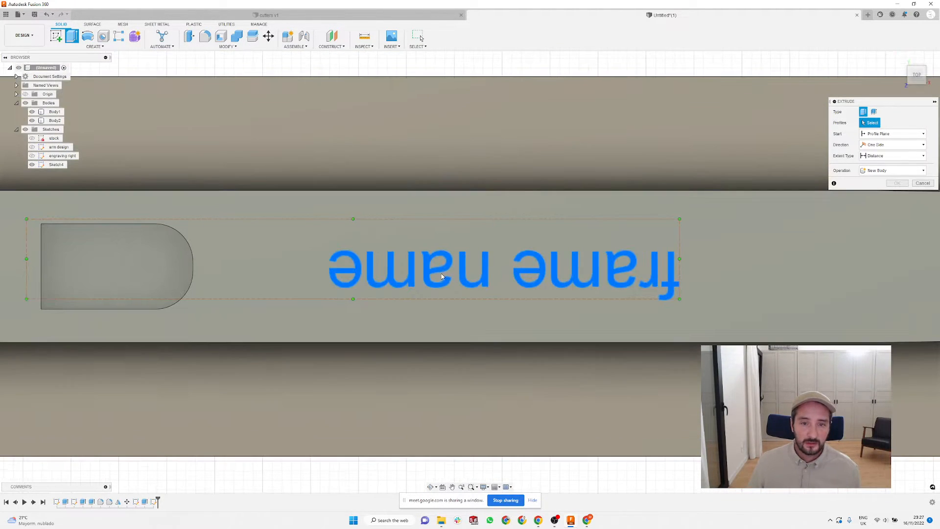
left_click(425, 273)
type("-0.4")
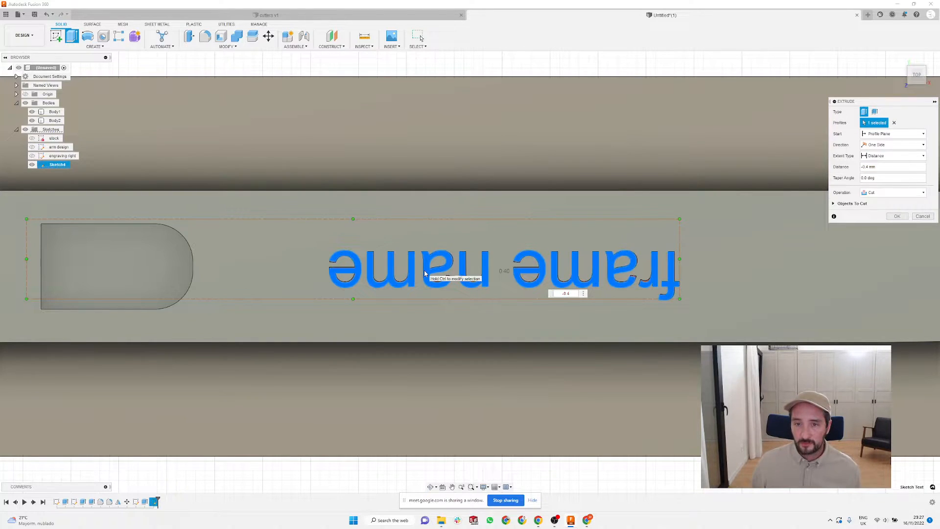
key("Return")
scroll(722, 321, "down", 6)
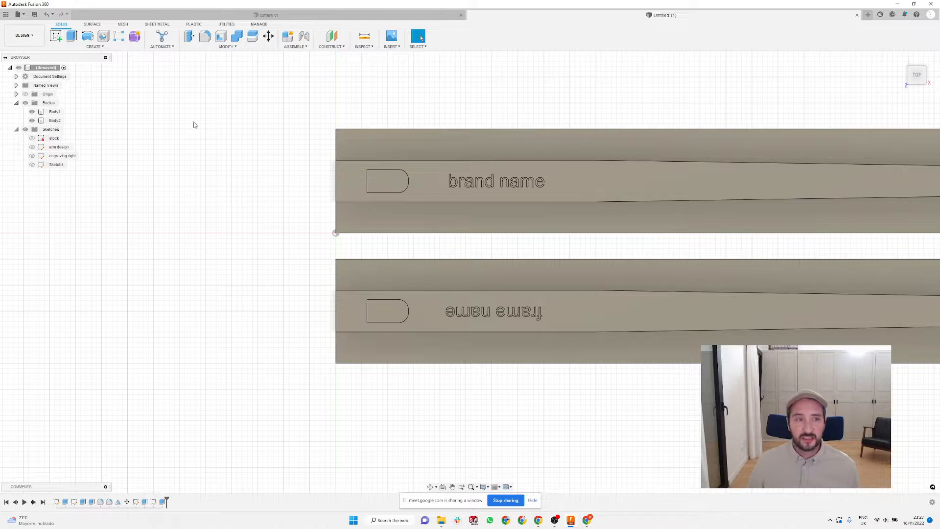
Step: Rename the frame name text's sketch as "engraving left"
left_click(60, 166)
double_click(57, 165)
type("engravin")
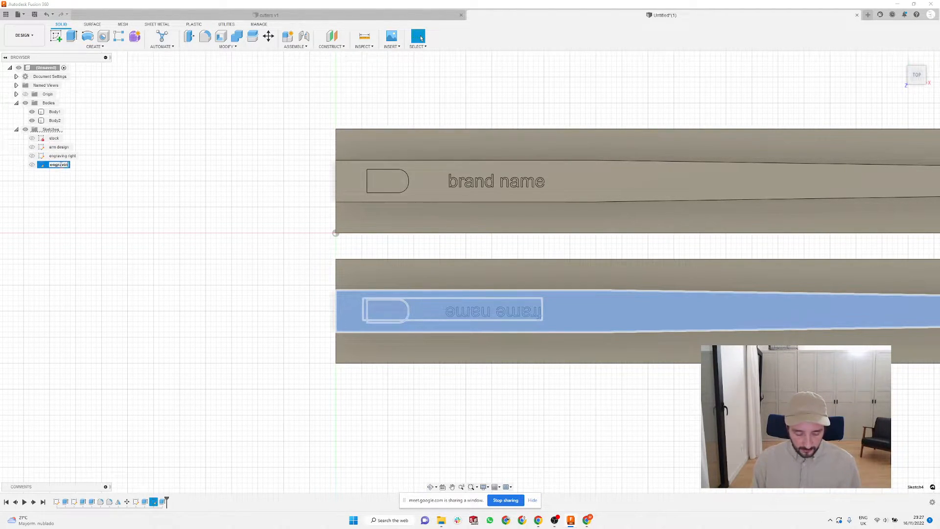
type("g lef")
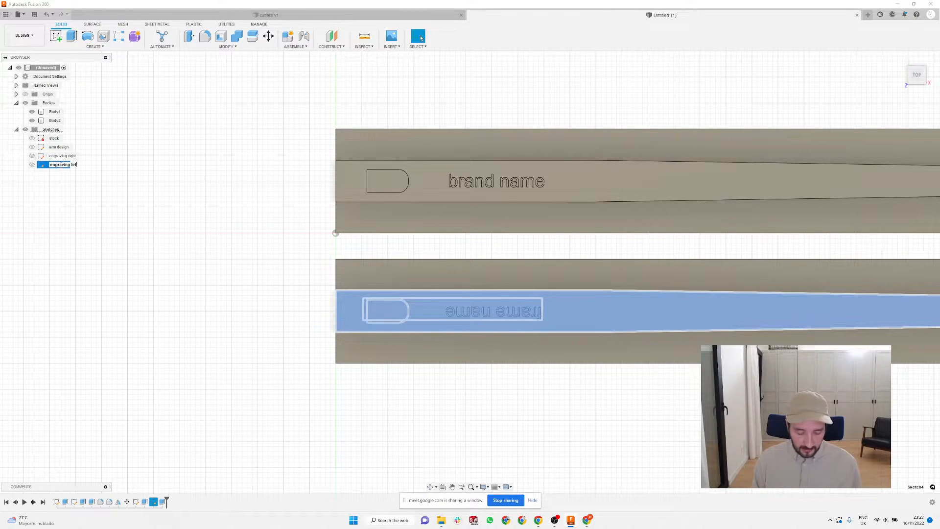
type("t")
key("Return")
left_click(312, 287)
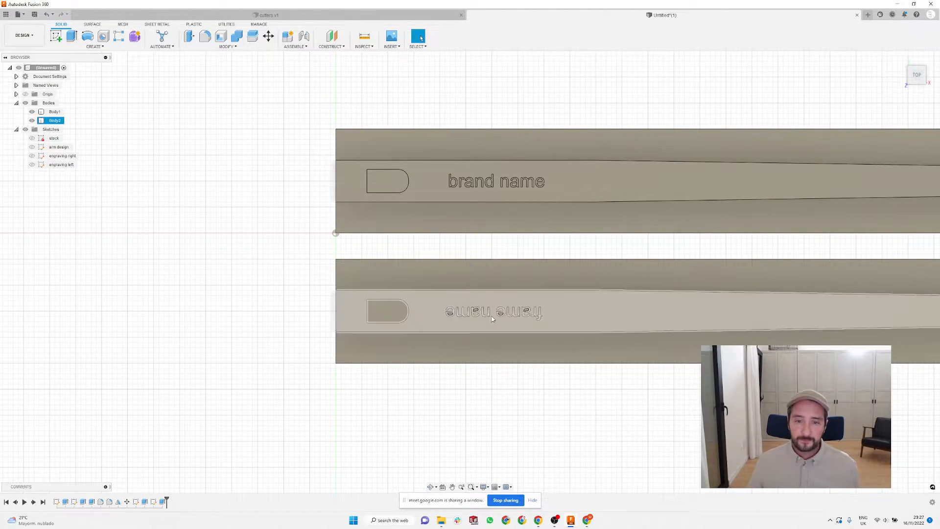
Step: Edit the "engraving left" sketch, change its text to "frame name no.2", and finish the sketch
left_click(69, 157)
left_click(66, 165)
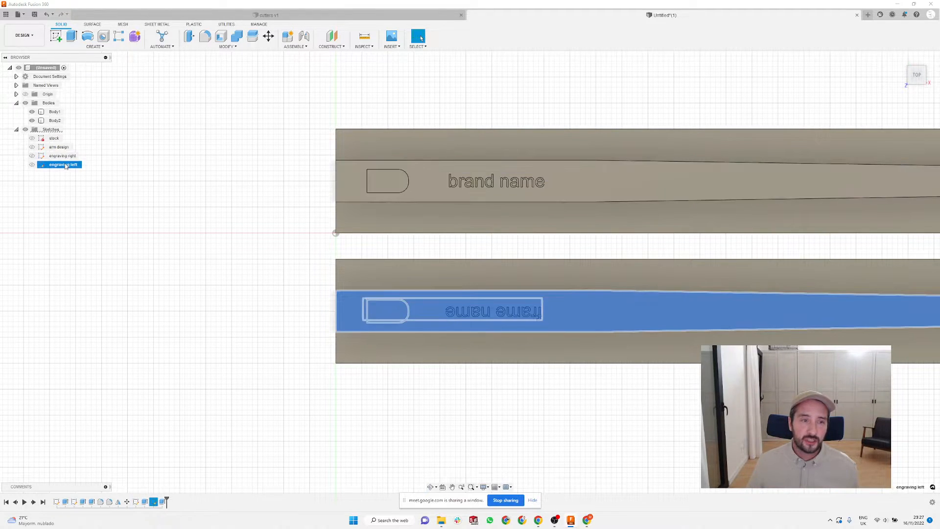
right_click(66, 165)
left_click(91, 188)
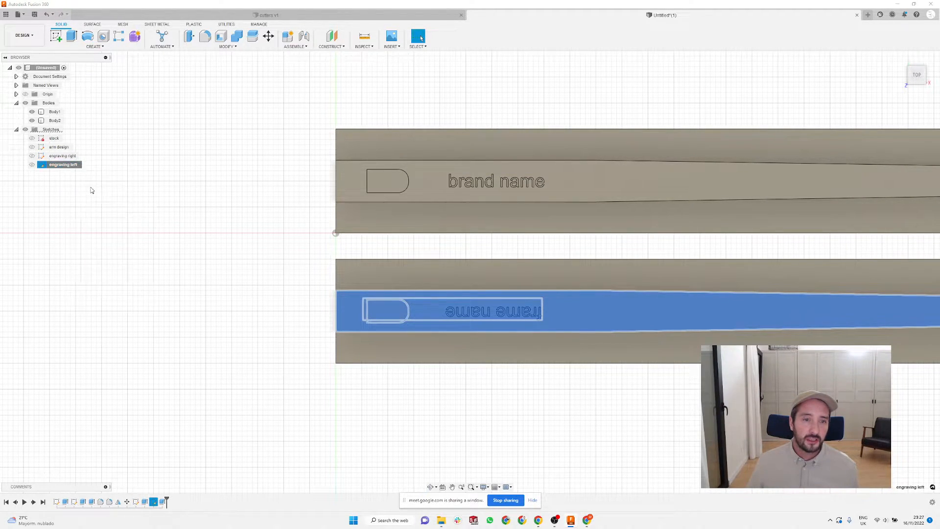
double_click(488, 313)
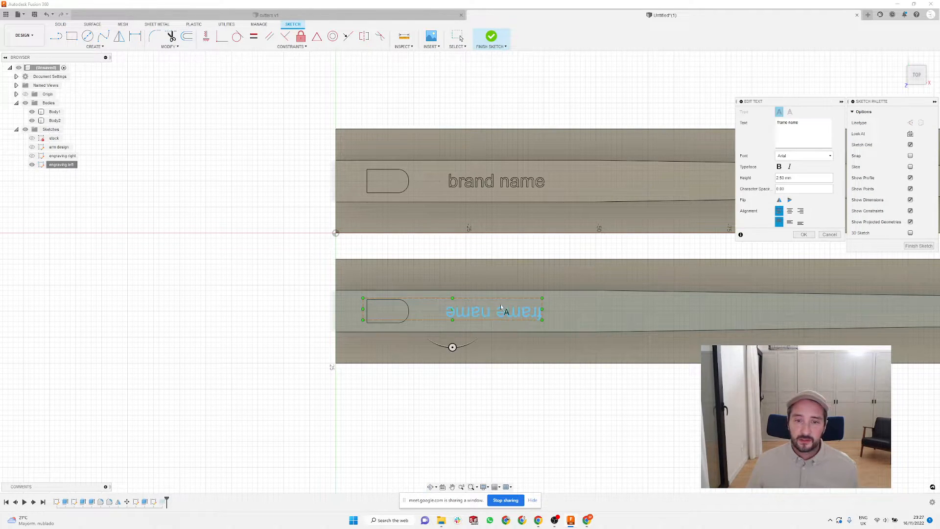
left_click(805, 125)
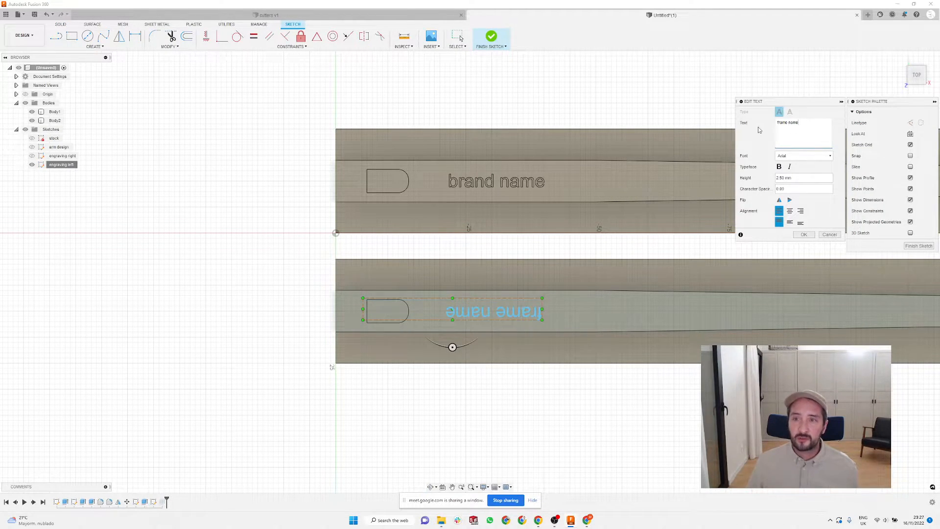
left_click_drag(799, 123, 779, 124)
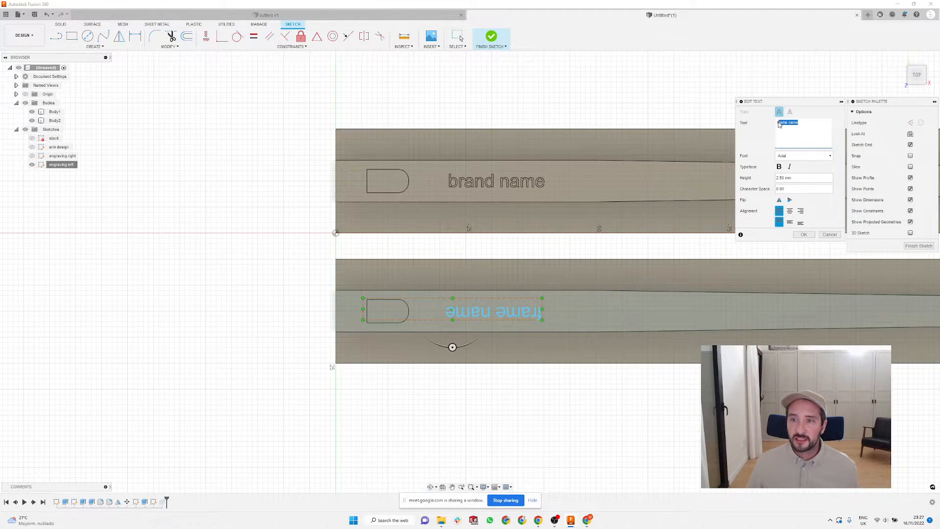
left_click(794, 148)
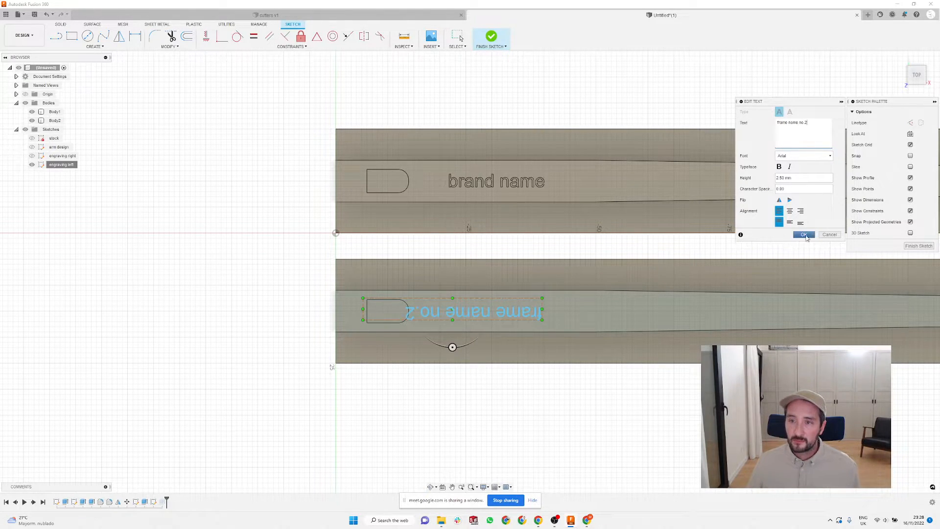
left_click(804, 235)
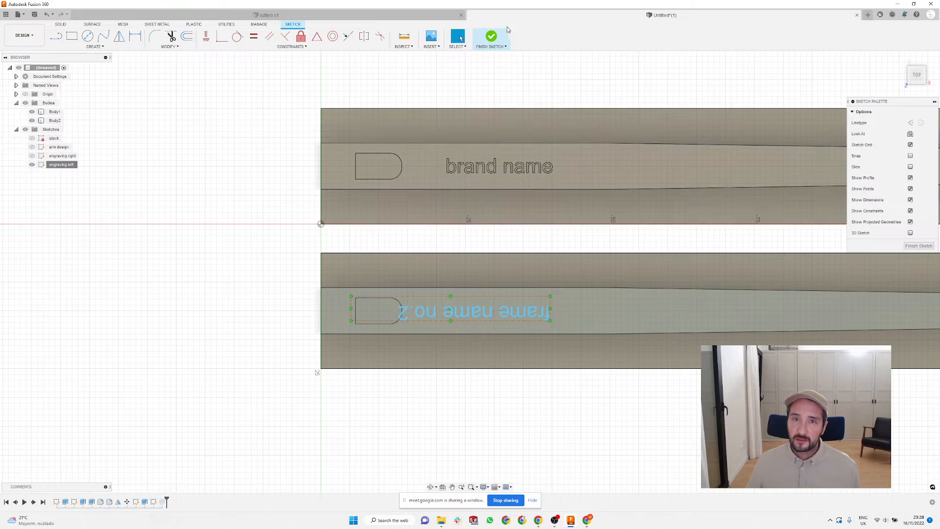
left_click(491, 36)
Step: Reopen the "engraving left" sketch, move the "frame name no.2" text clear of the slot pocket, and finish the sketch
scroll(466, 314, "up", 2)
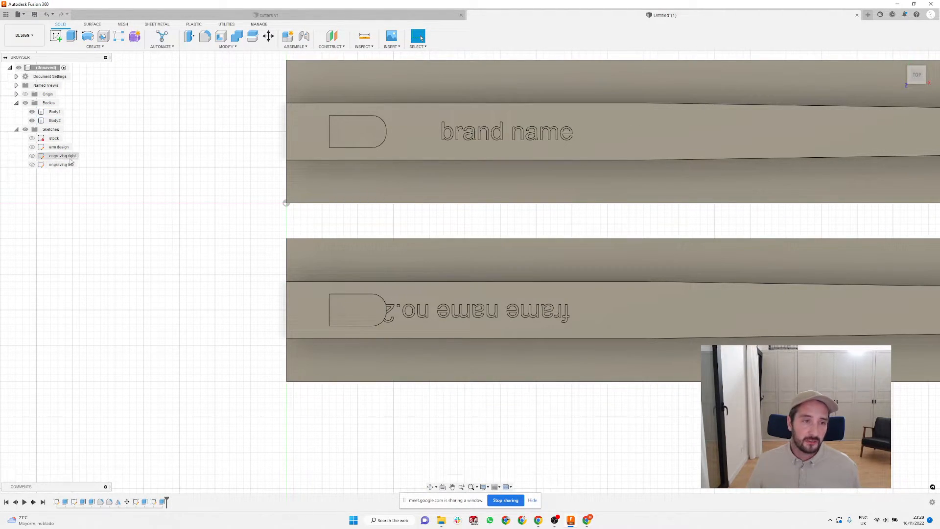
right_click(66, 164)
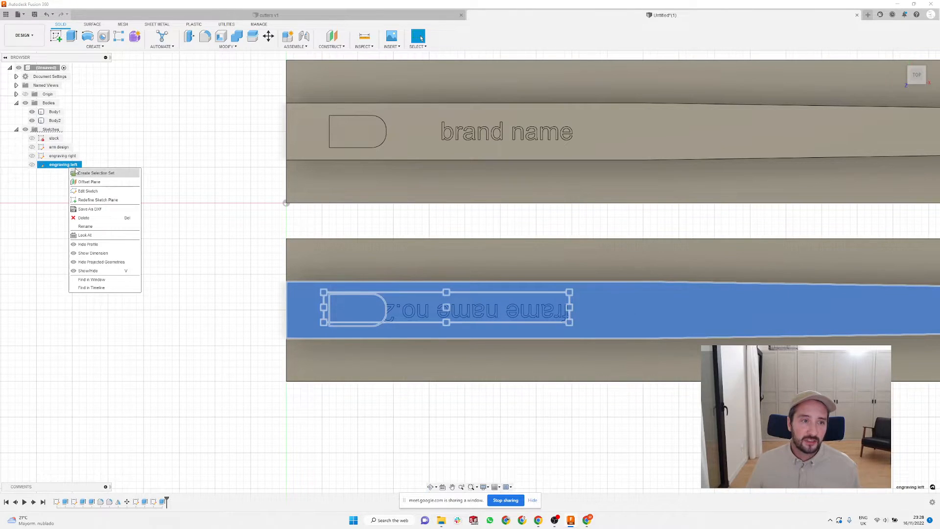
left_click(91, 191)
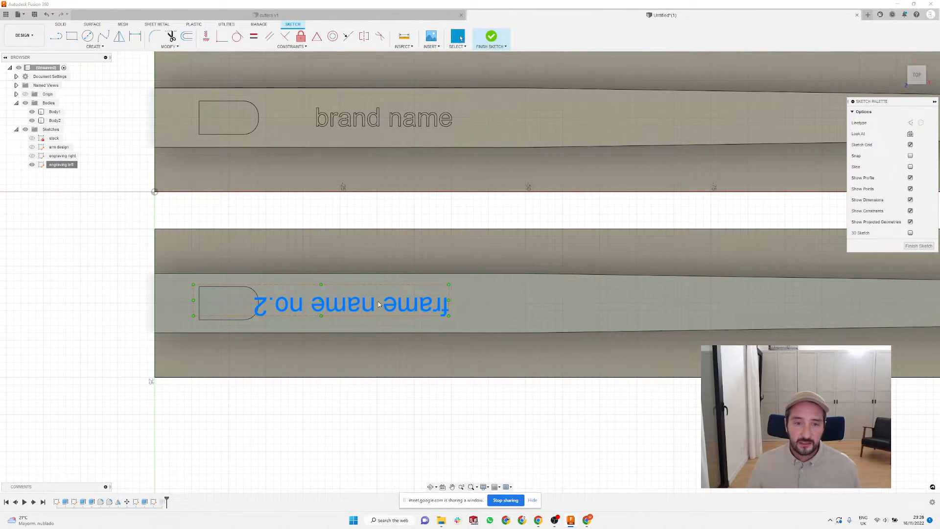
left_click_drag(378, 304, 420, 299)
scroll(370, 294, "down", 3)
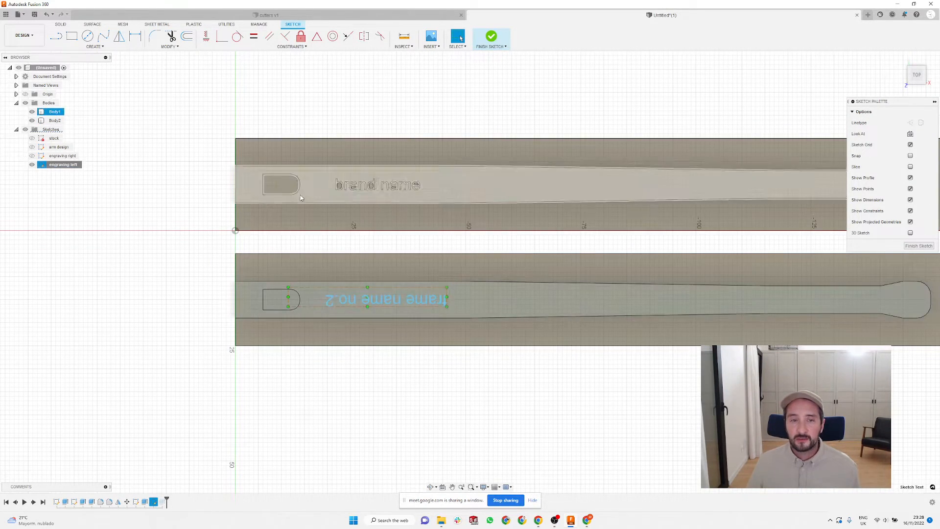
scroll(300, 196, "up", 2)
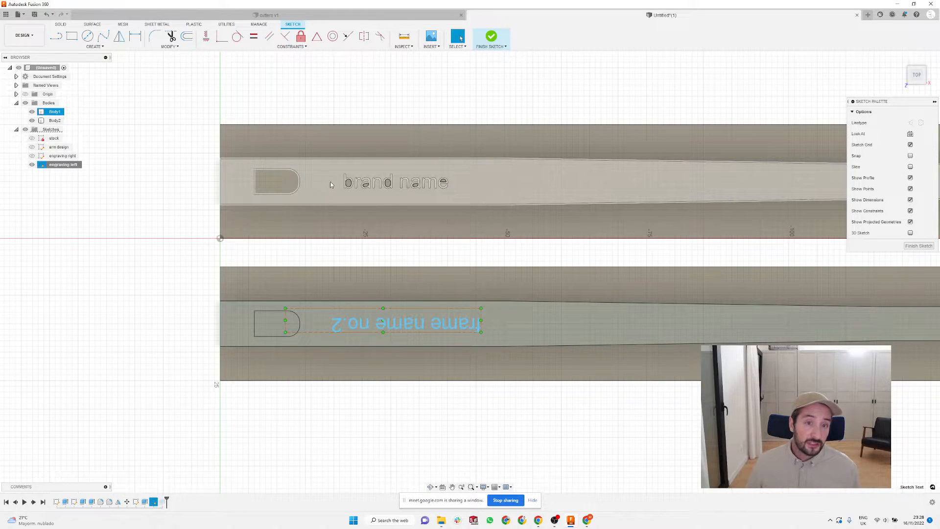
scroll(309, 333, "up", 3)
scroll(631, 331, "down", 5)
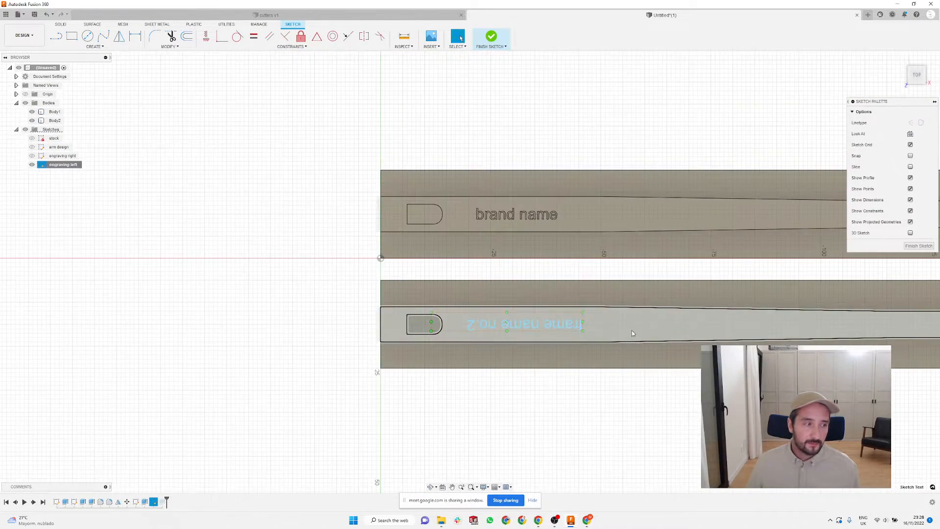
scroll(431, 325, "up", 6)
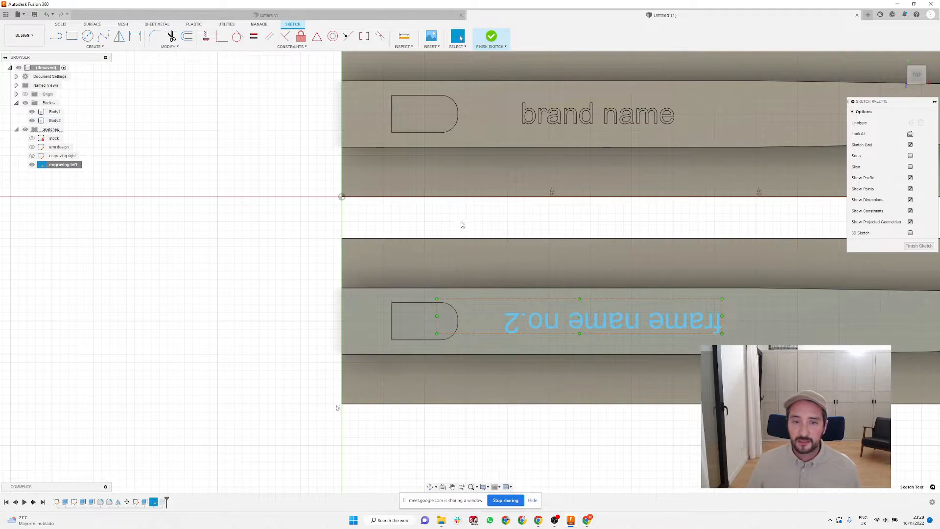
scroll(296, 235, "down", 2)
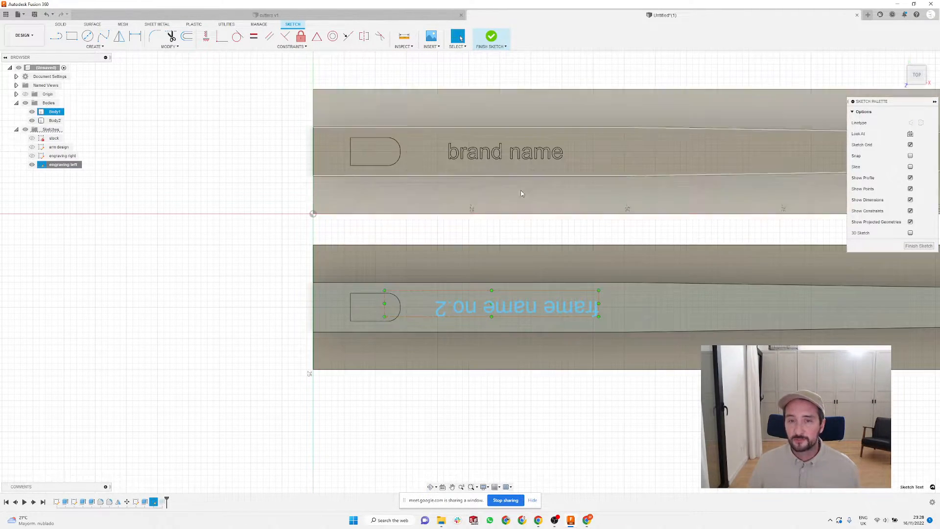
left_click(491, 38)
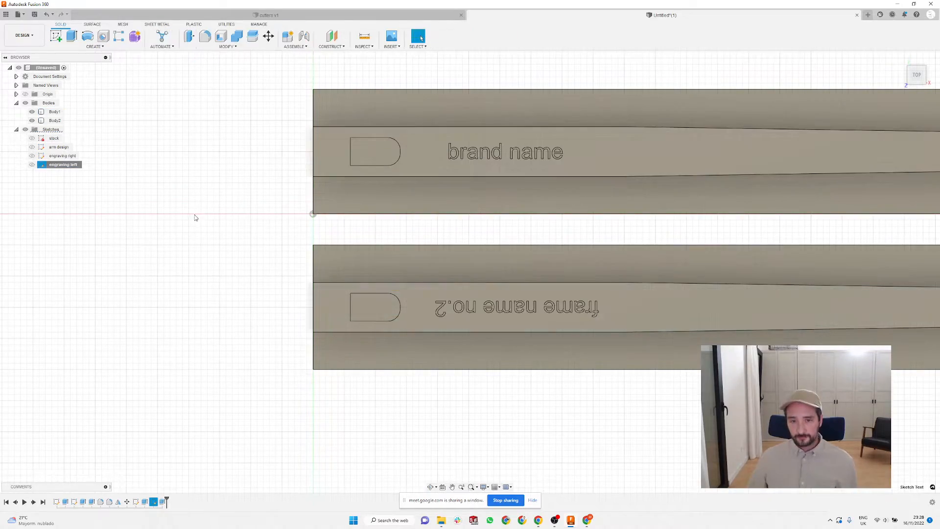
Step: Check both engraved arms at an angle and switch to the Manufacture workspace
mouse_move(476, 365)
middle_mouse_down("shift")
mouse_move(450, 348)
mouse_move(481, 341)
mouse_move(483, 371)
mouse_move(493, 369)
mouse_move(471, 371)
mouse_move(480, 355)
middle_mouse_up("shift")
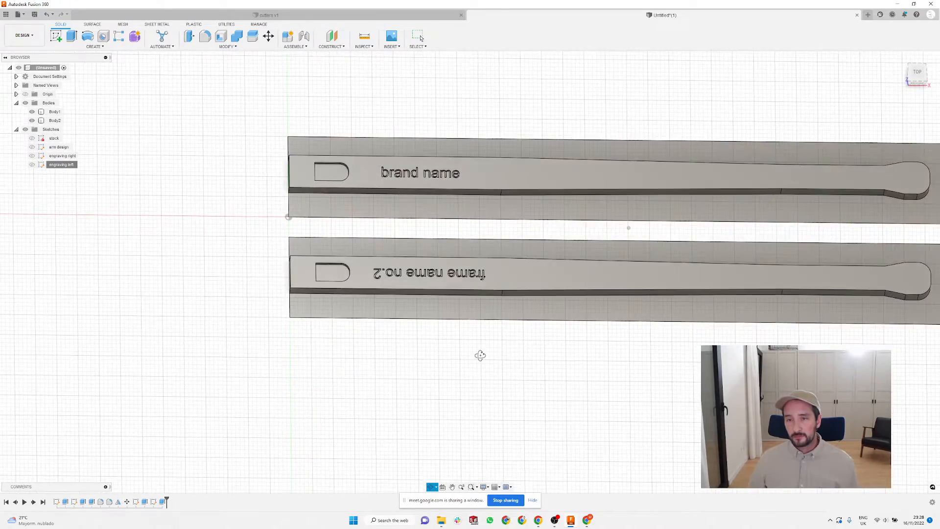
left_click(397, 298)
scroll(398, 298, "down", 2)
scroll(496, 144, "up", 3)
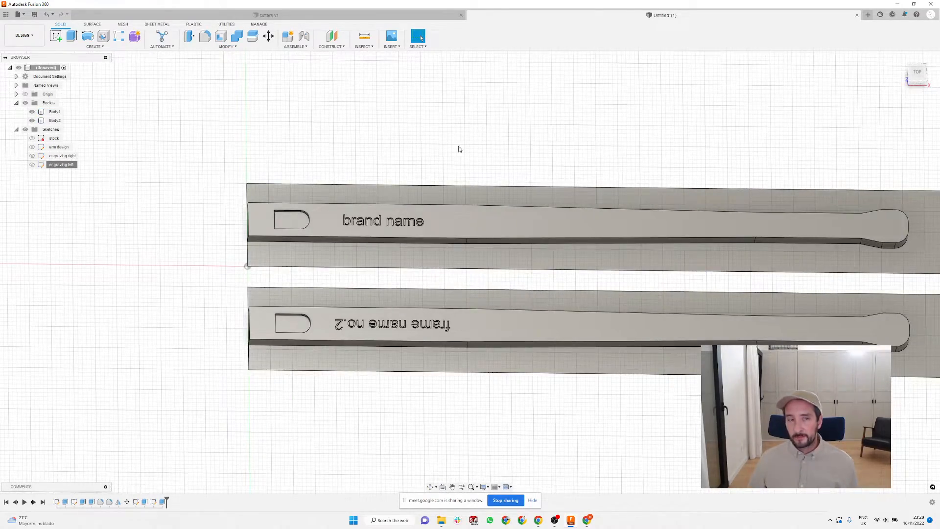
left_click(36, 39)
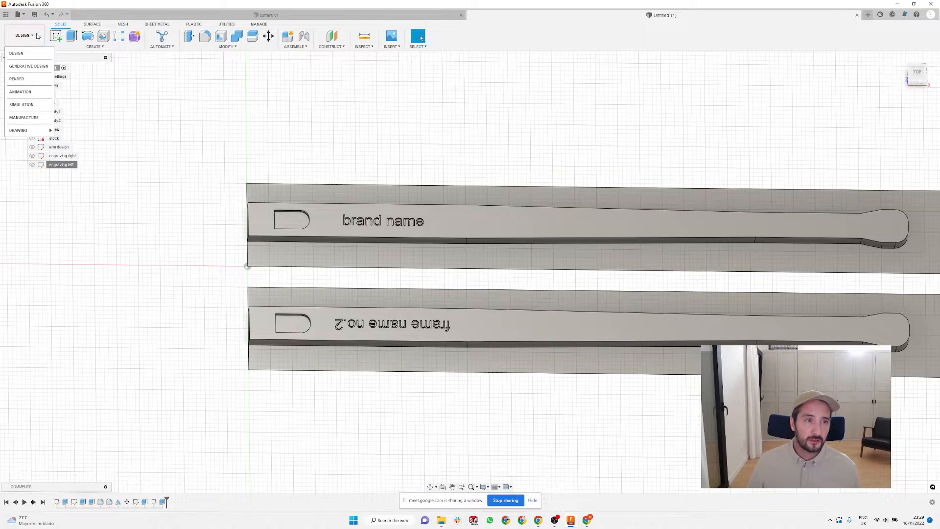
left_click(24, 118)
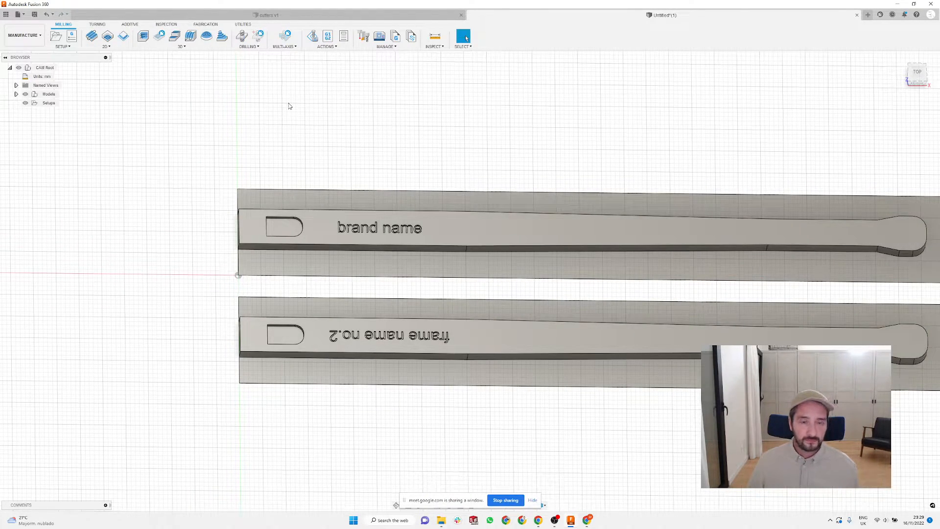
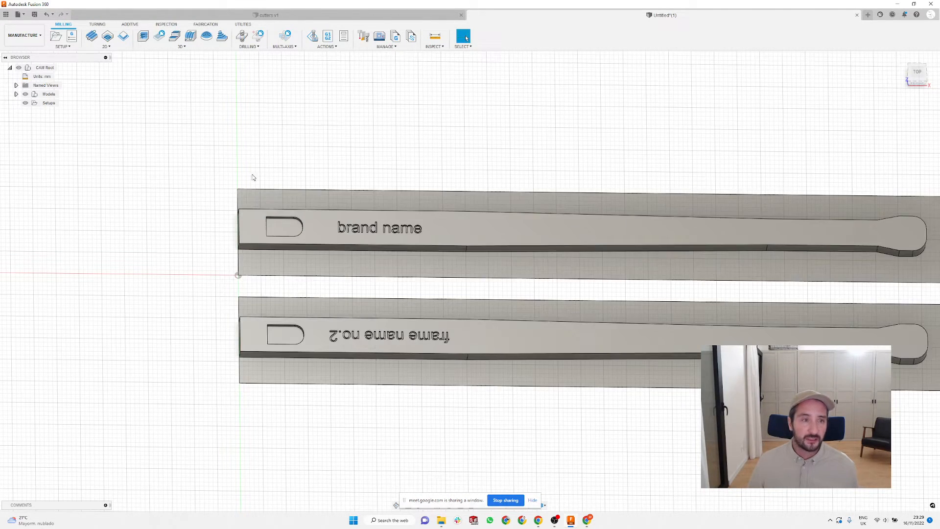
Step: Create a milling setup and select only the "brand name" arm body as its model
left_click(54, 39)
scroll(163, 209, "down", 2)
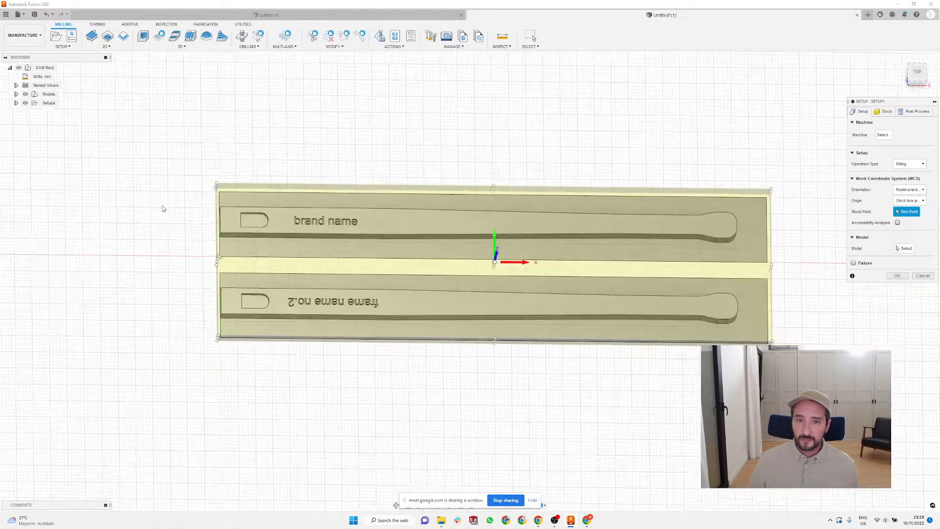
scroll(154, 230, "up", 1)
scroll(255, 230, "down", 1)
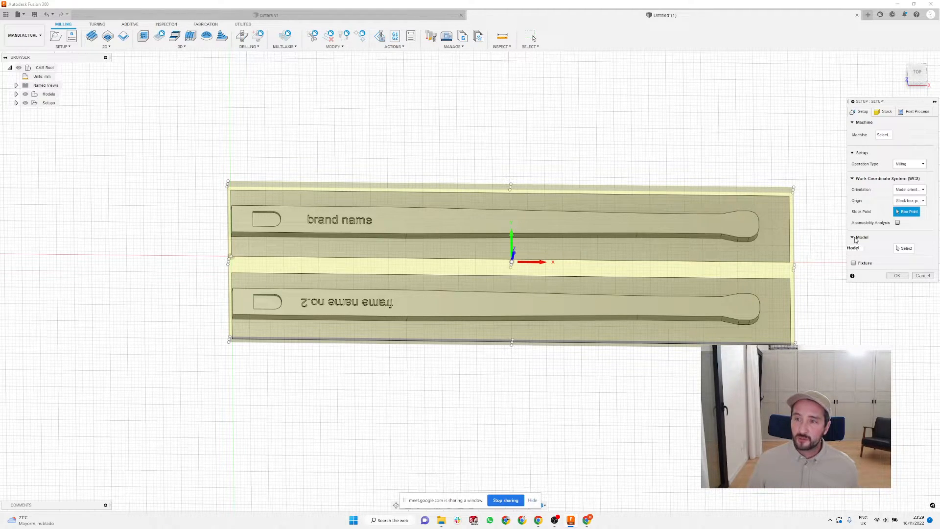
left_click(899, 249)
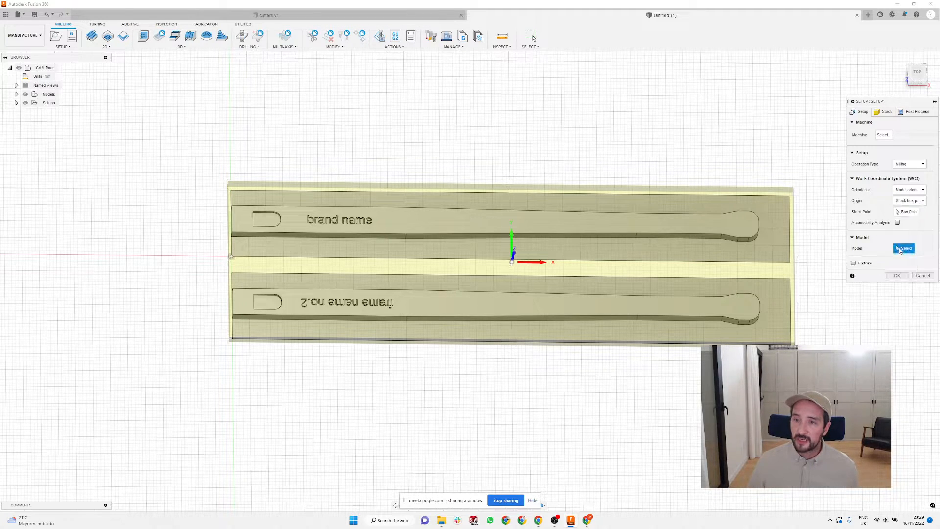
left_click(417, 220)
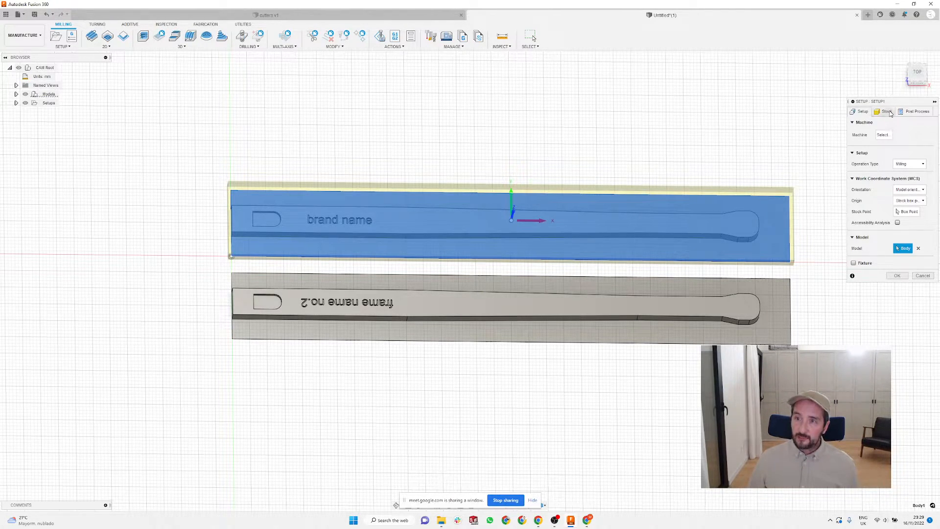
Step: Set the setup's origin to a model box point at the top middle of the arm's slot-pocket end
middle_click_drag(425, 146, 420, 116, "shift")
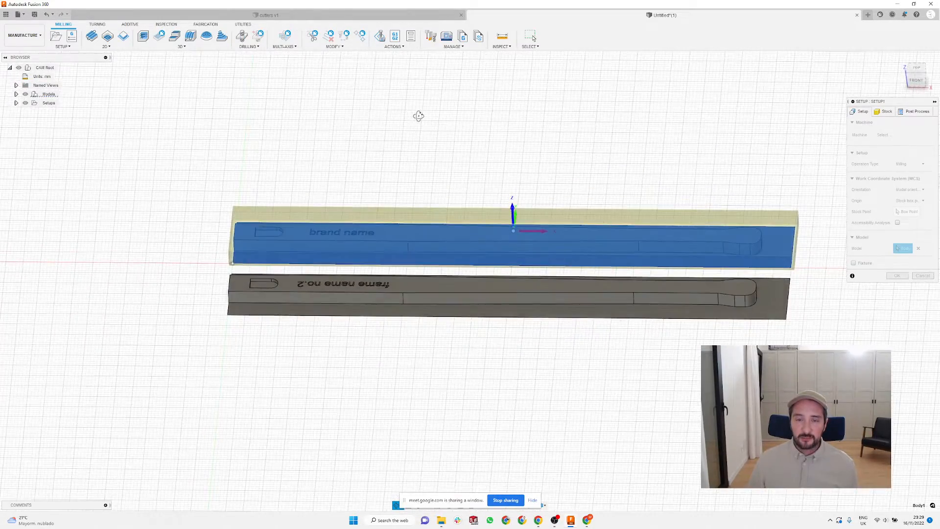
scroll(457, 140, "up", 4)
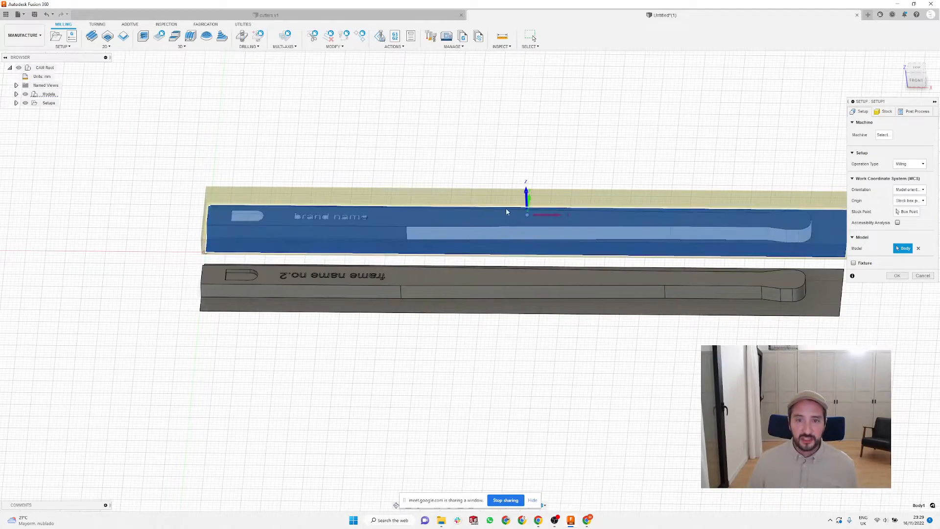
middle_click_drag(509, 216, 523, 264, "shift")
scroll(537, 174, "up", 3)
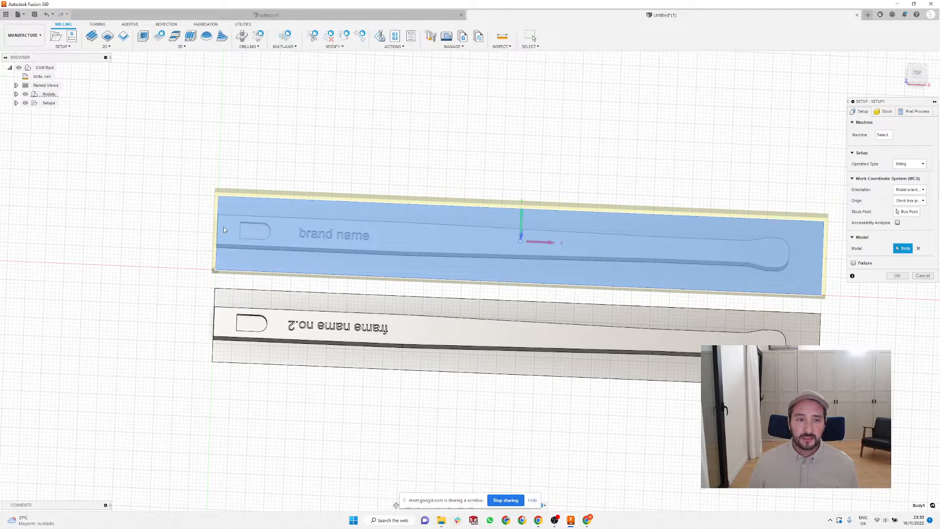
middle_click_drag(548, 292, 517, 289, "shift")
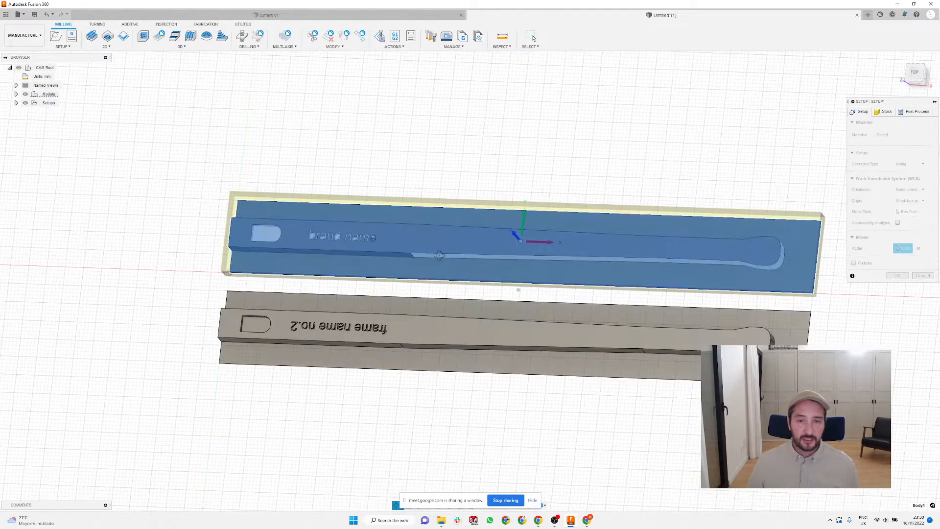
left_click(920, 202)
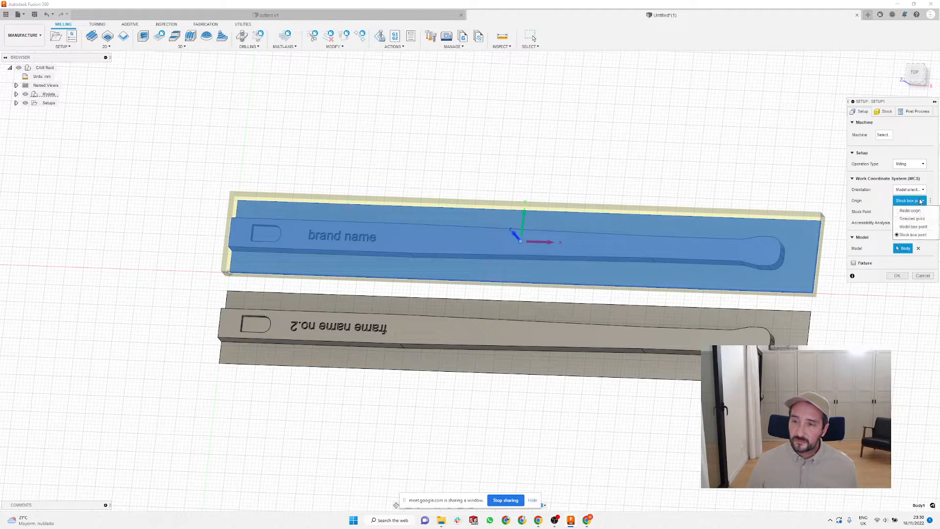
left_click(909, 227)
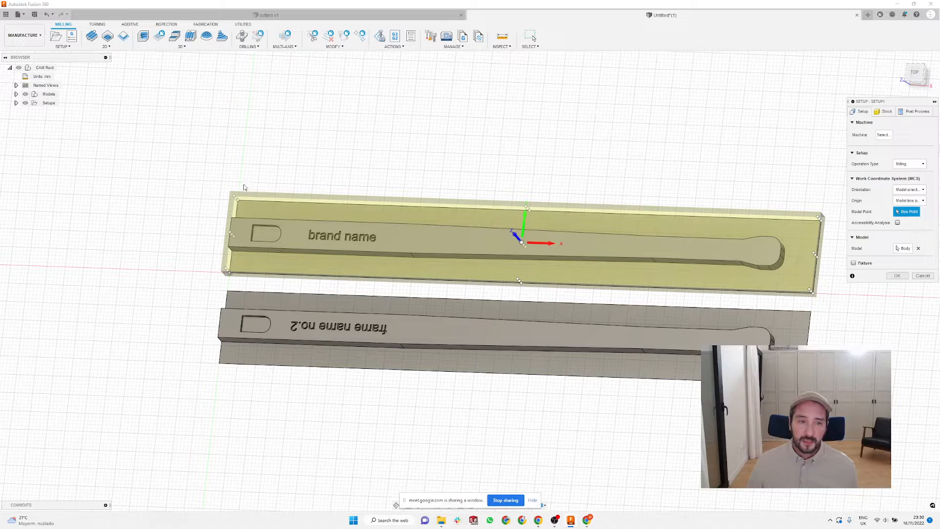
scroll(202, 249, "up", 2)
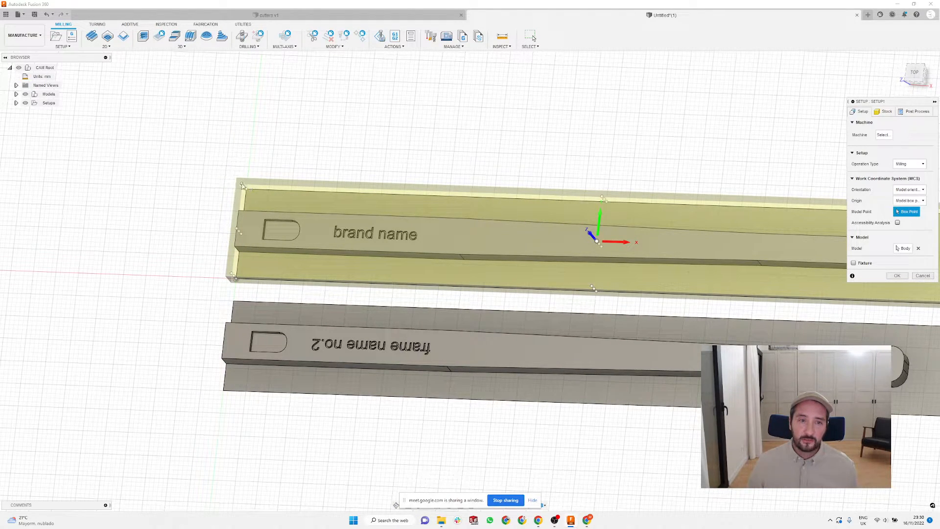
scroll(247, 191, "down", 1)
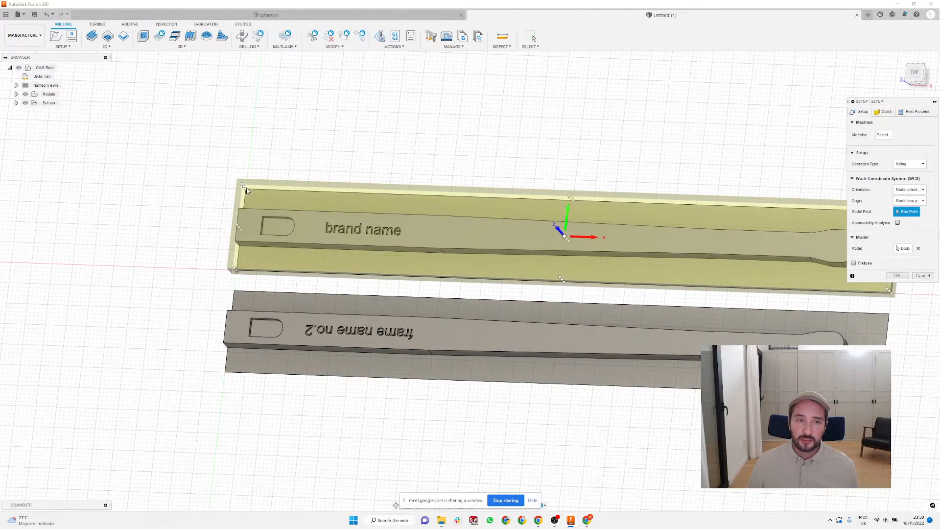
scroll(346, 257, "down", 1)
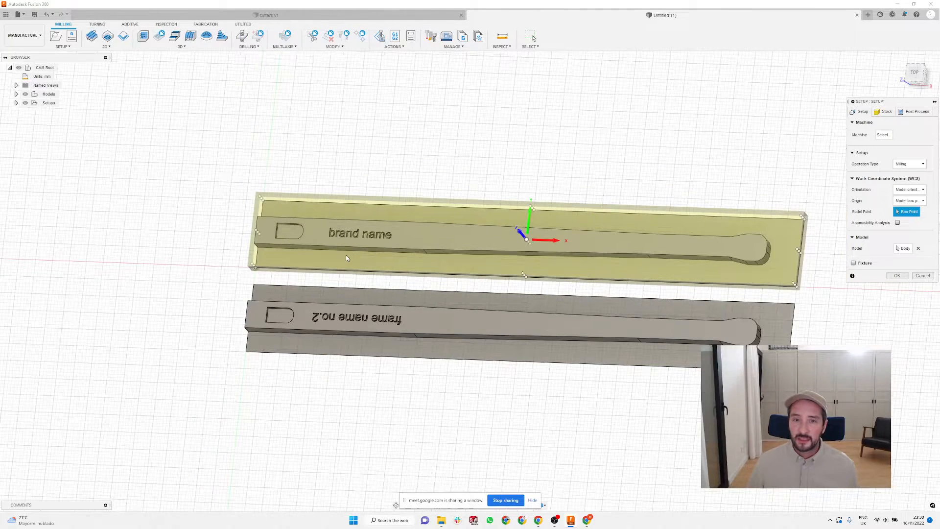
scroll(235, 240, "up", 3)
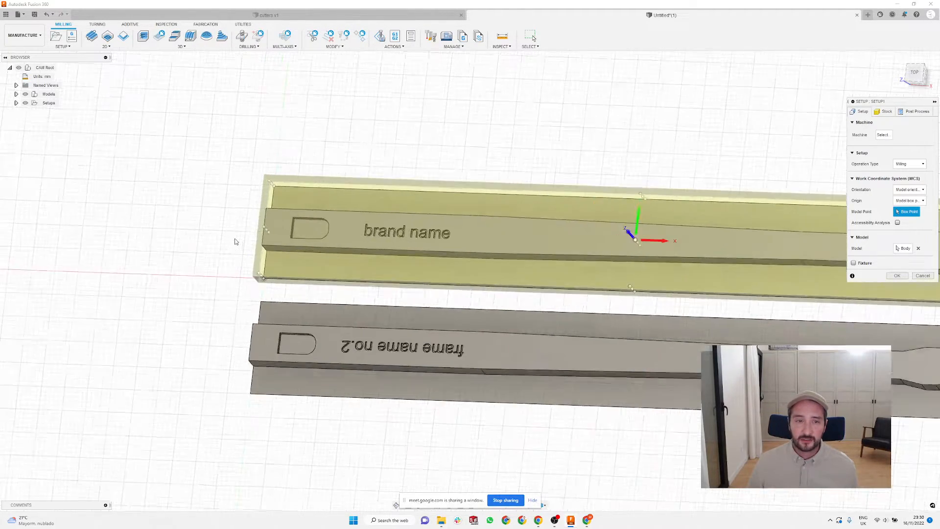
scroll(265, 233, "up", 2)
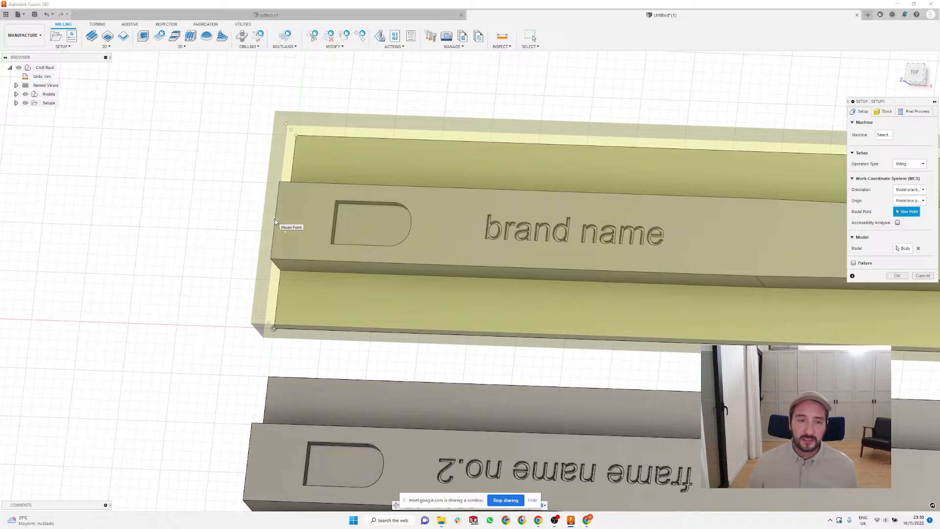
left_click(275, 221)
Step: Set the stock's side and top offsets to 0 mm and confirm the setup
scroll(313, 255, "down", 3)
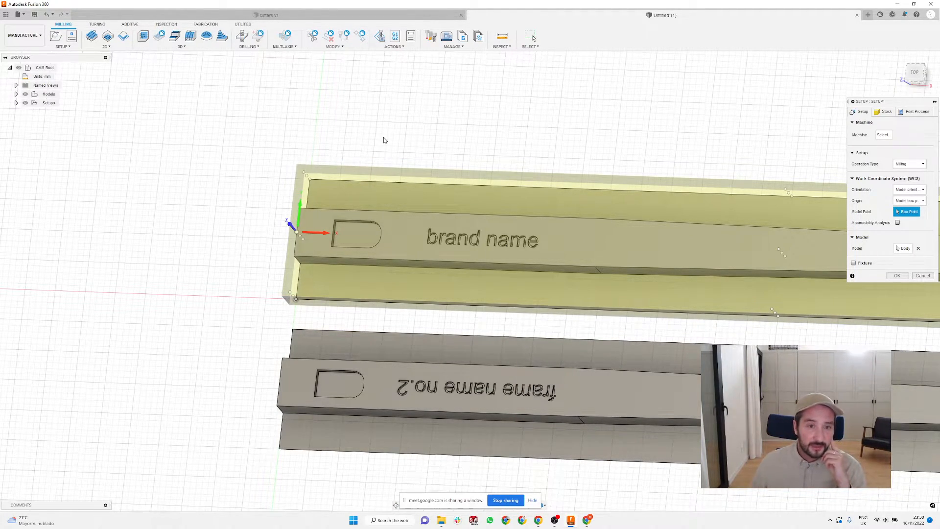
scroll(205, 185, "down", 2)
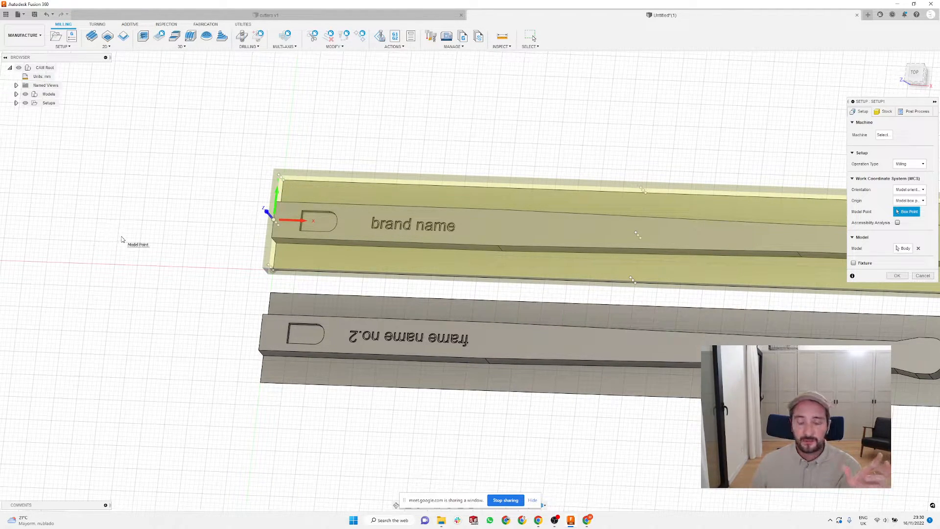
scroll(154, 257, "down", 2)
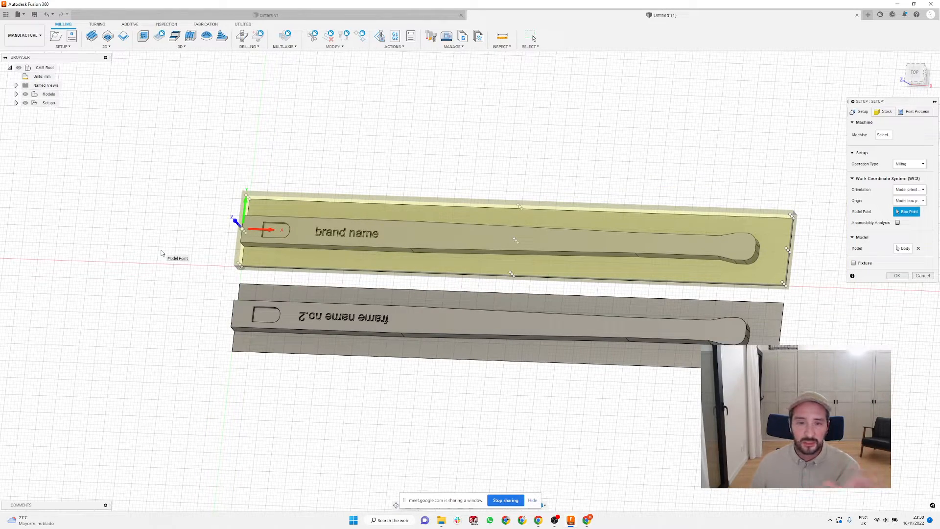
scroll(244, 227, "up", 2)
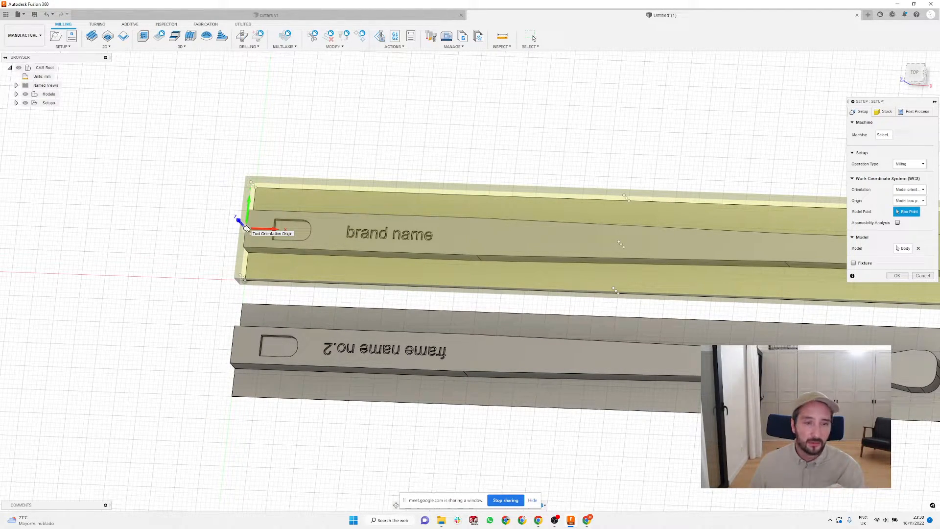
scroll(247, 228, "down", 2)
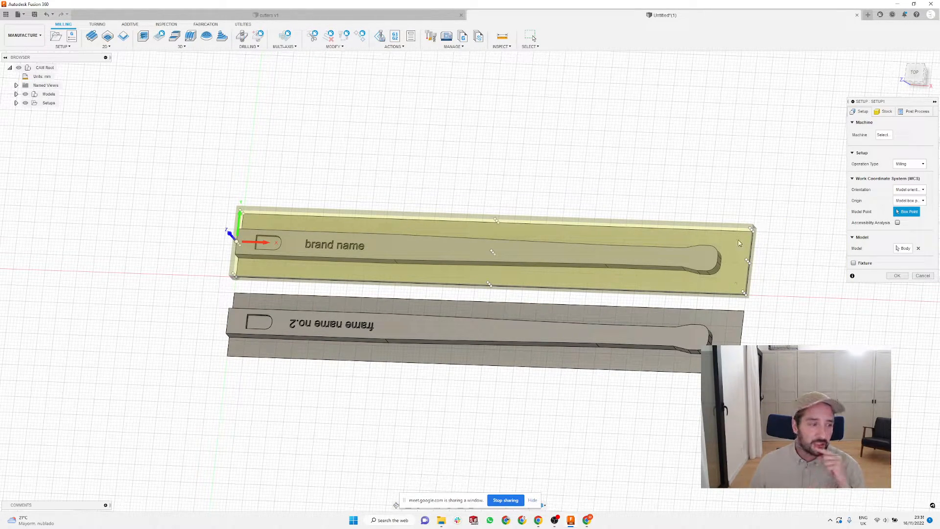
scroll(233, 247, "up", 2)
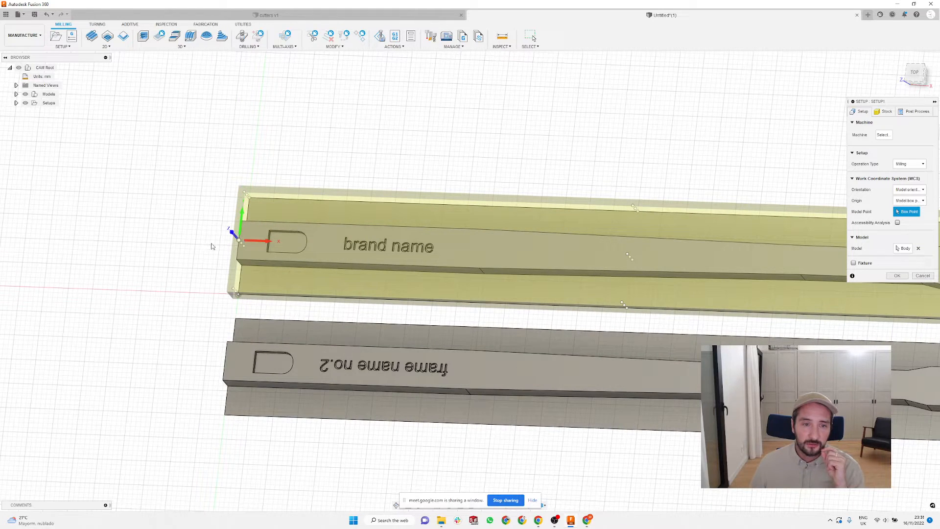
left_click(886, 113)
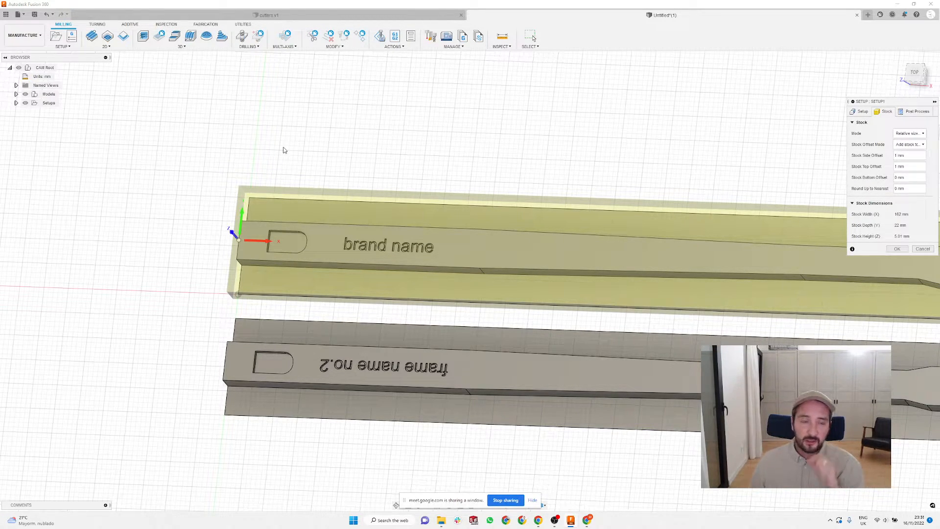
scroll(283, 146, "up", 1)
mouse_move(284, 147)
middle_mouse_down("shift")
mouse_move(288, 153)
mouse_move(285, 134)
middle_mouse_up("shift")
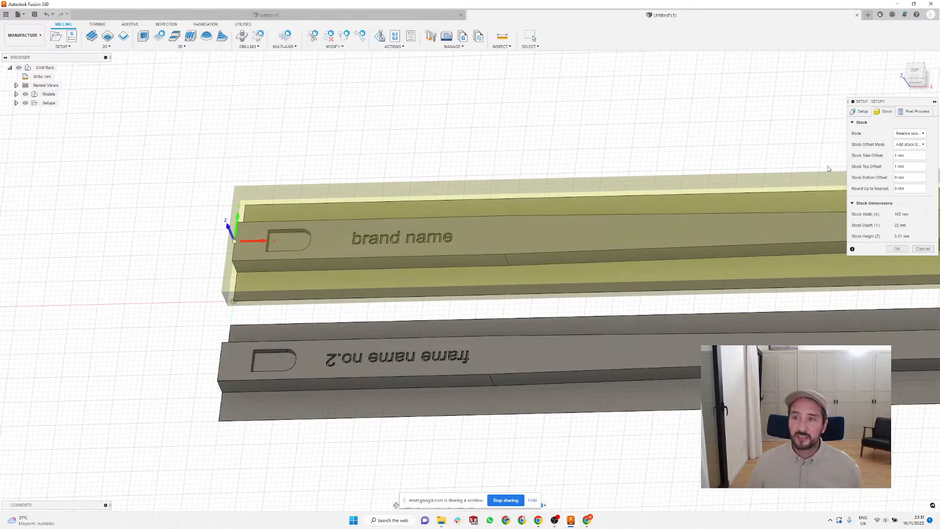
double_click(908, 154)
mouse_move(906, 158)
left_mouse_down()
mouse_move(890, 156)
mouse_move(892, 167)
left_mouse_up()
type("00")
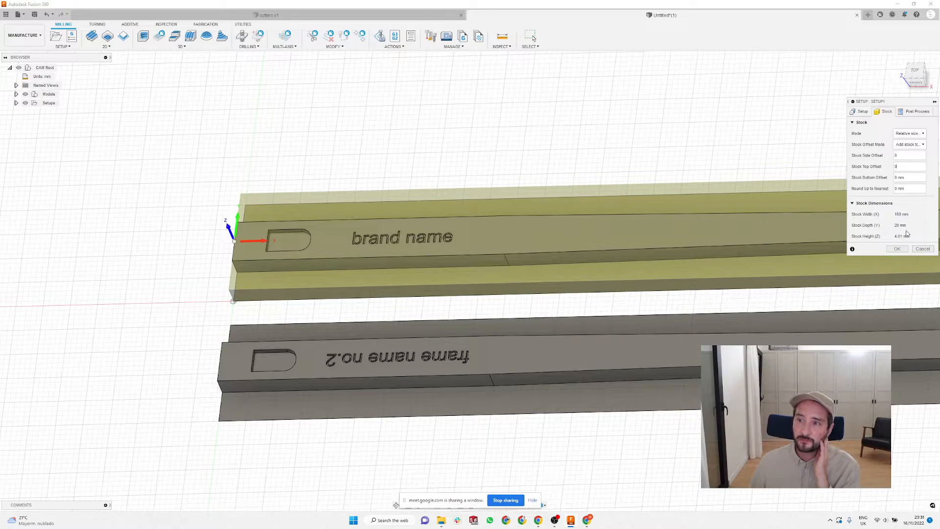
left_click(898, 249)
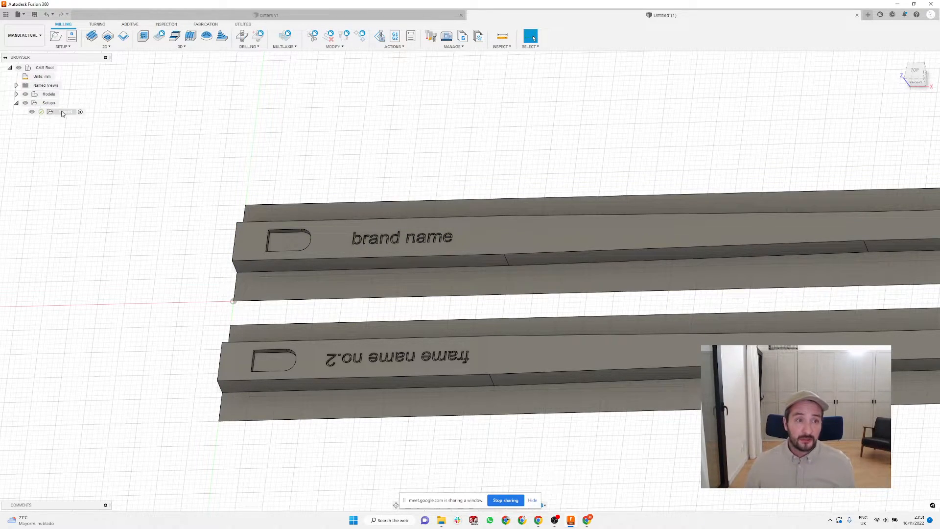
Step: Start a 2D Pocket operation in the "brand name" arm's setup and inspect the material around the arm
left_click(64, 112)
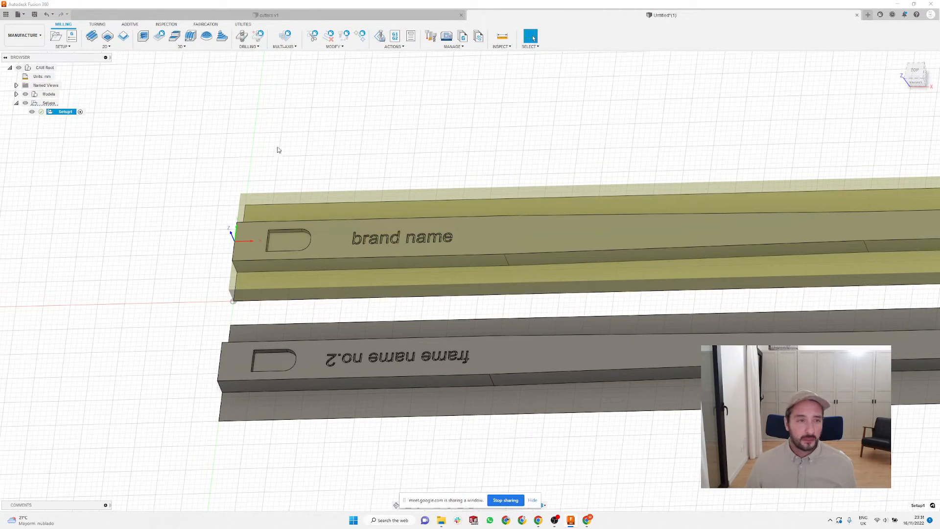
left_click(107, 46)
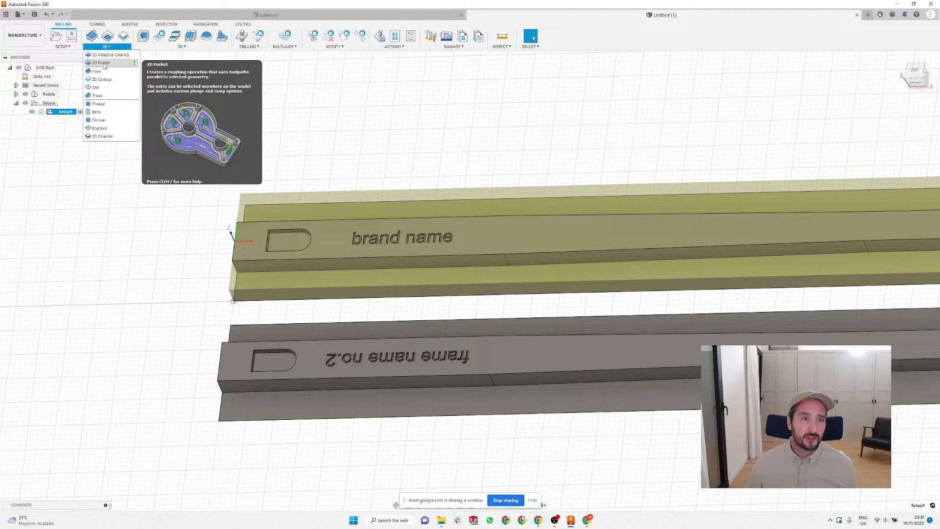
left_click(104, 63)
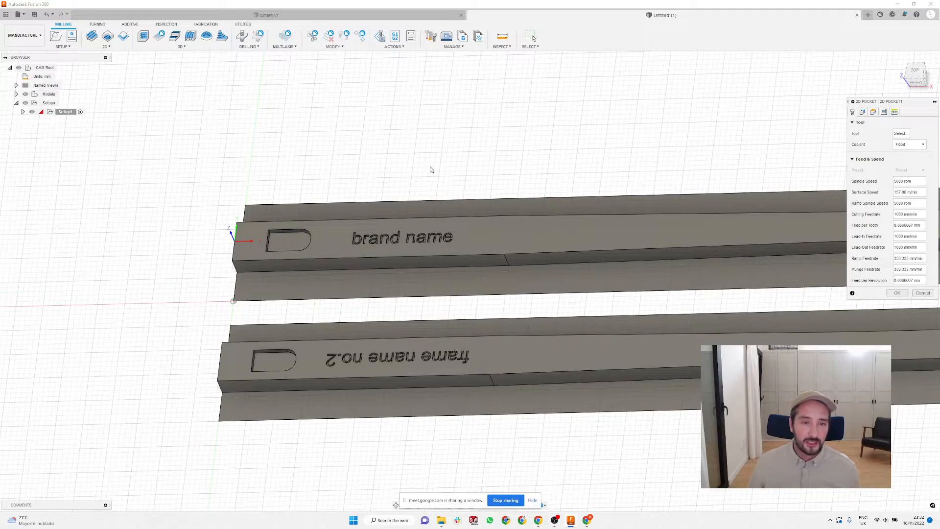
scroll(220, 165, "down", 3)
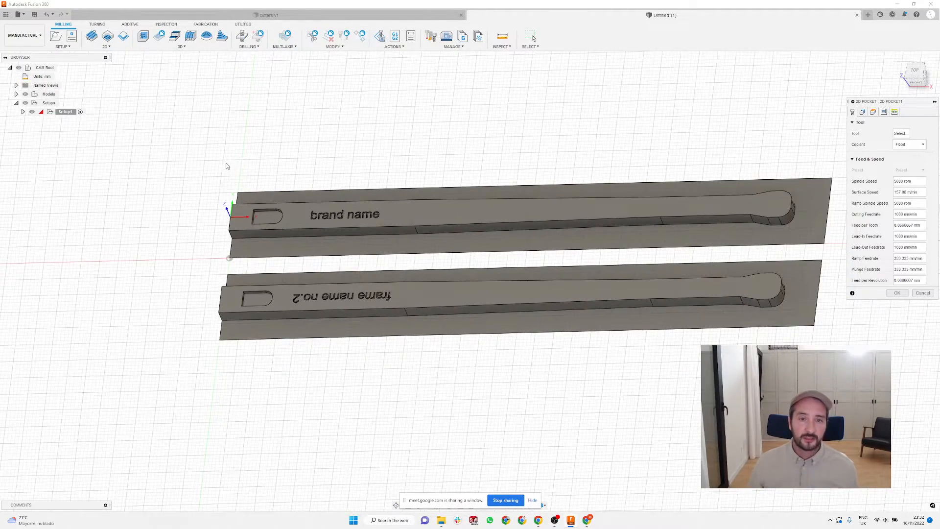
middle_click_drag(336, 155, 343, 170, "shift")
middle_click_drag(353, 130, 353, 135, "shift")
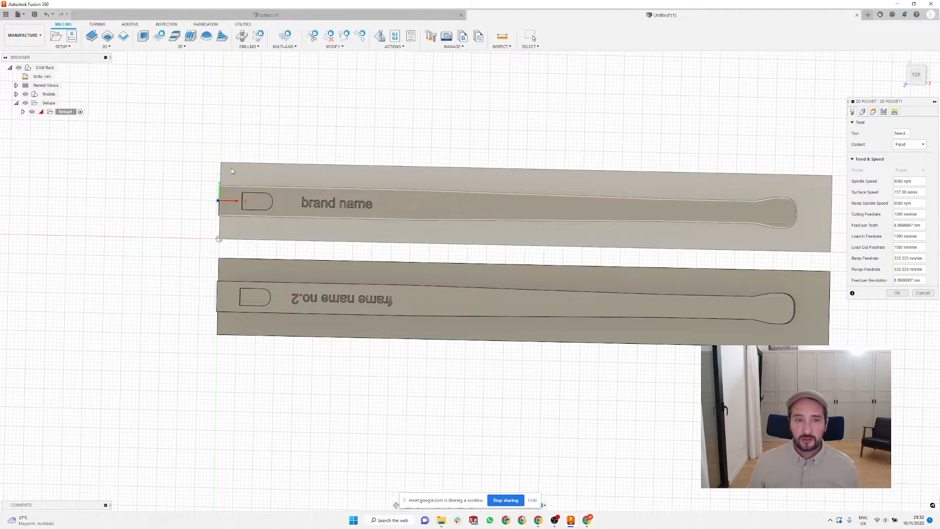
middle_click_drag(286, 141, 369, 128, "shift")
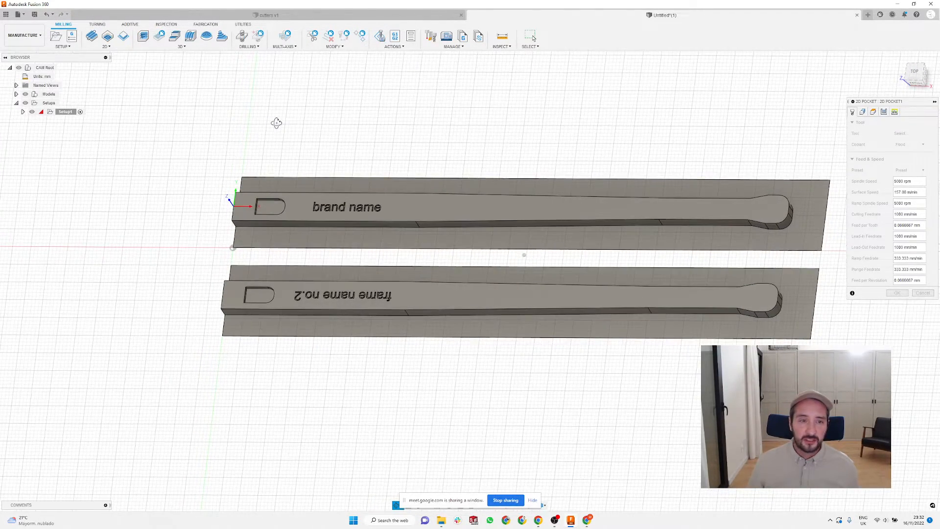
Step: Create a new flat end mill with a 2 mm cutter diameter for the 2D Pocket operation
left_click(900, 133)
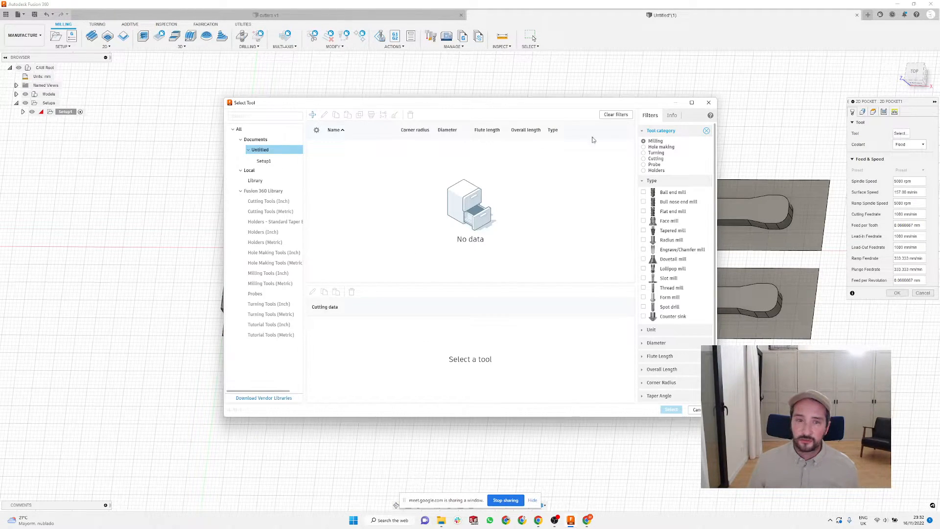
left_click(313, 116)
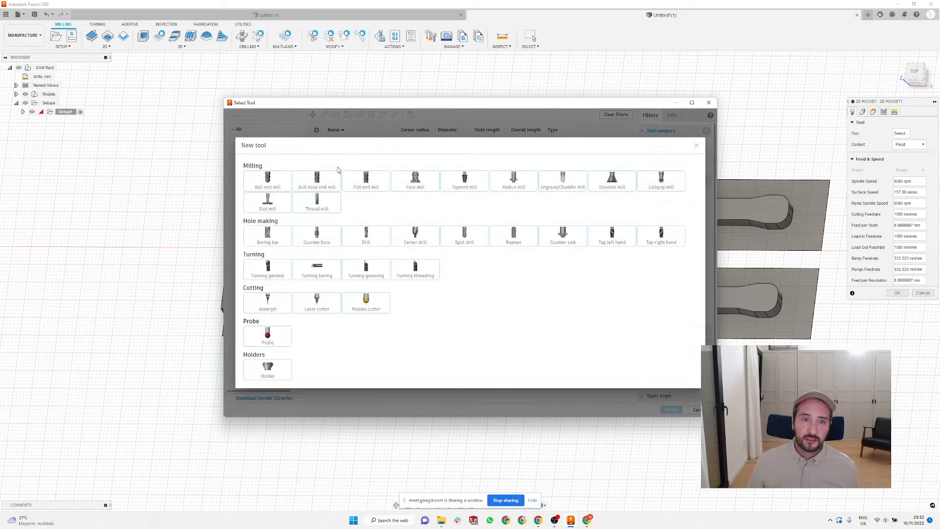
left_click(372, 182)
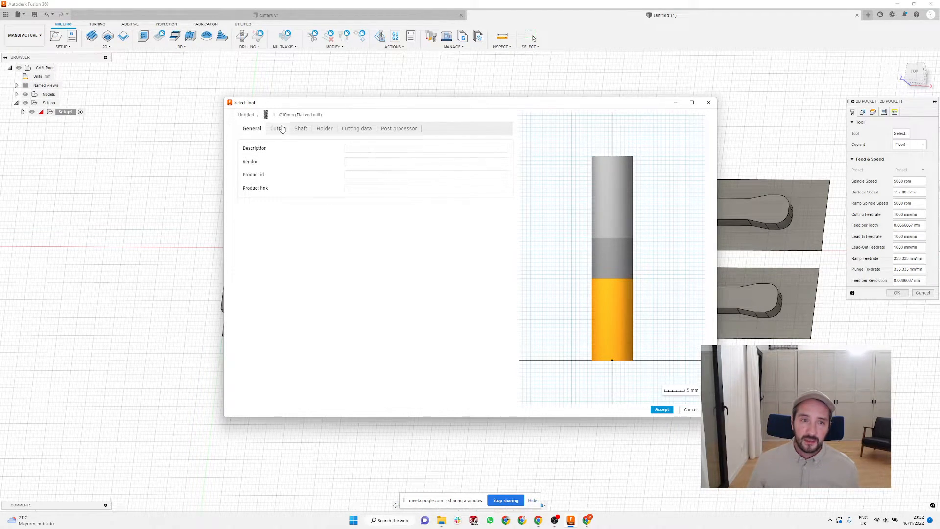
left_click(282, 129)
left_click_drag(341, 235, 301, 236)
type("2")
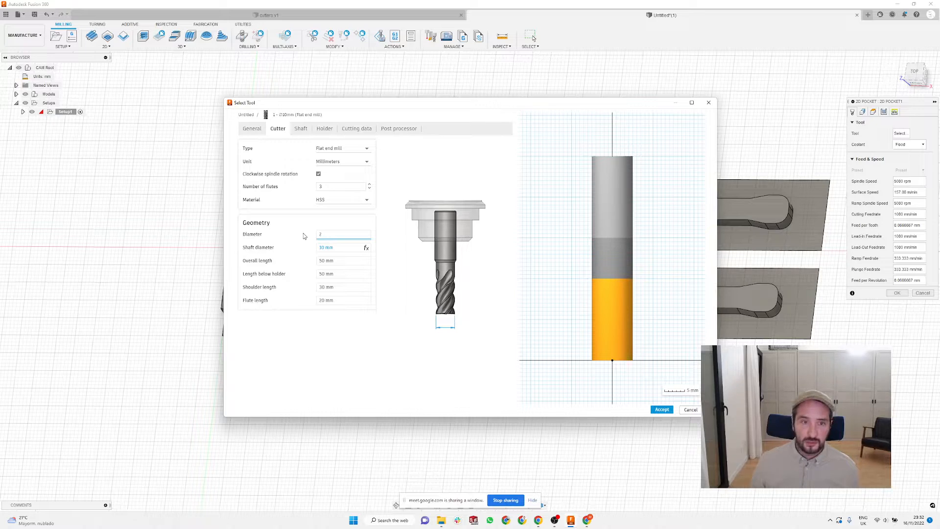
left_click(339, 250)
left_click(342, 261)
left_click(342, 274)
left_click(340, 288)
left_click(343, 301)
Step: Set the new end mill's spindle speed to 10000 rpm in its default cutting data
left_click(300, 128)
left_click(325, 133)
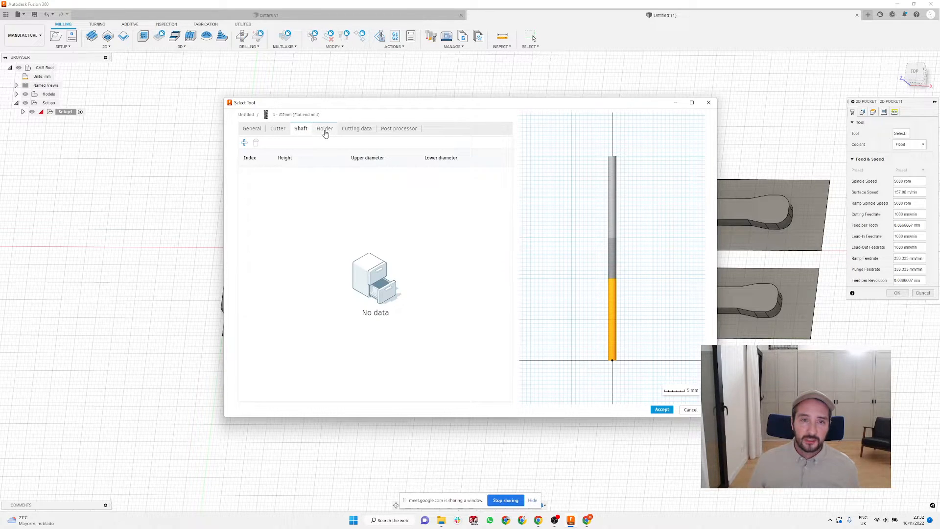
left_click(362, 132)
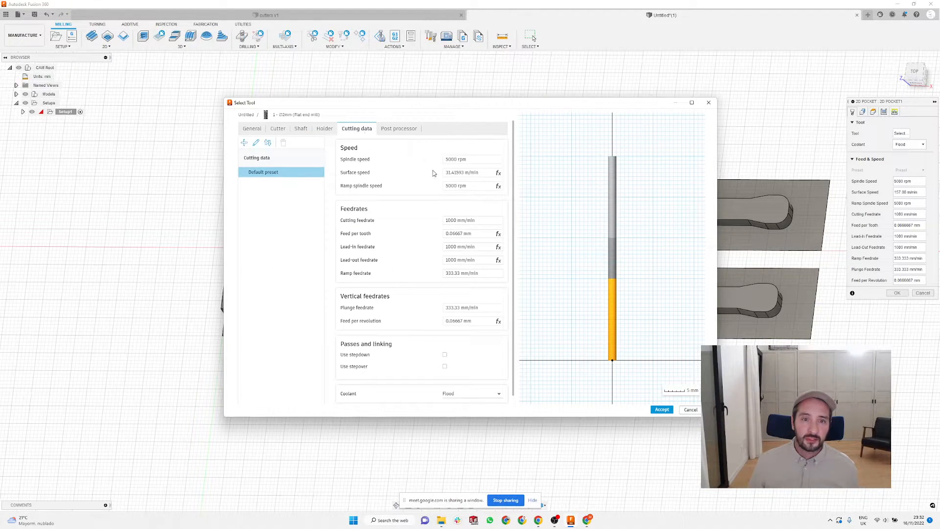
left_click(481, 160)
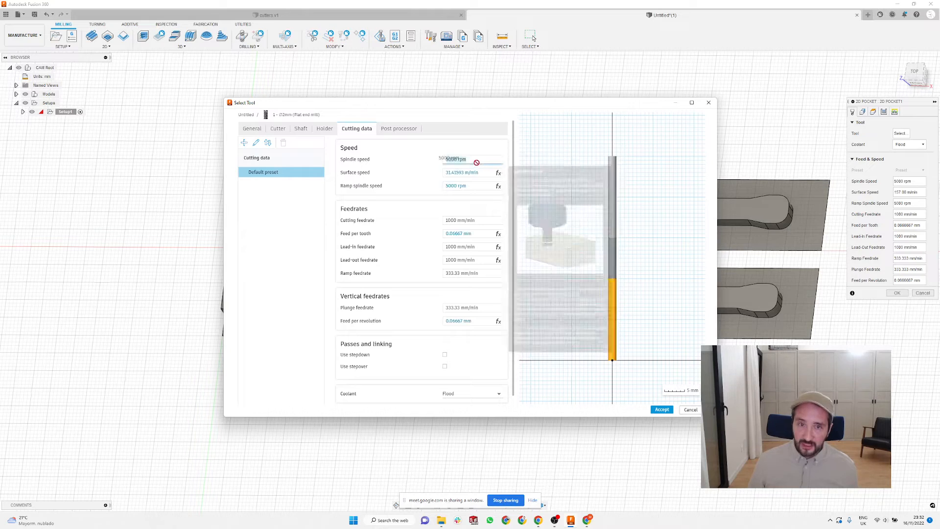
left_click(483, 160)
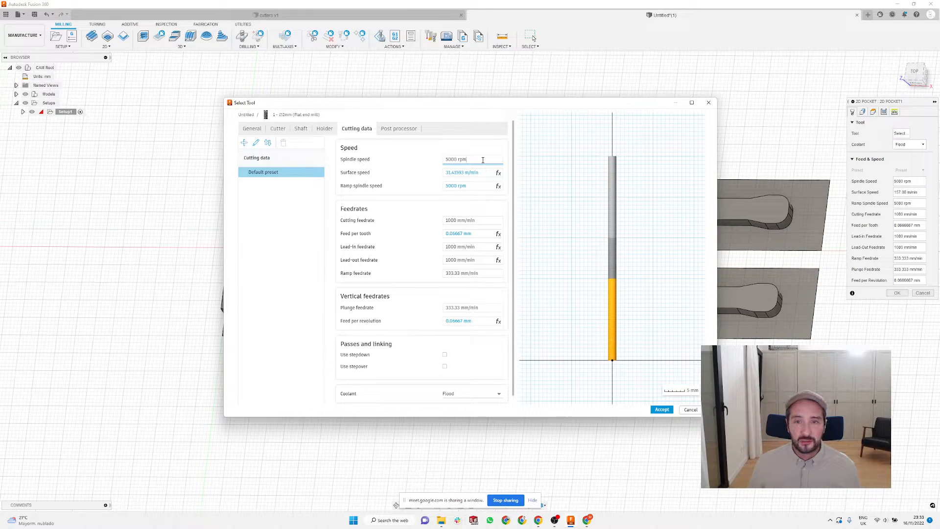
left_click_drag(481, 160, 435, 159)
type("10")
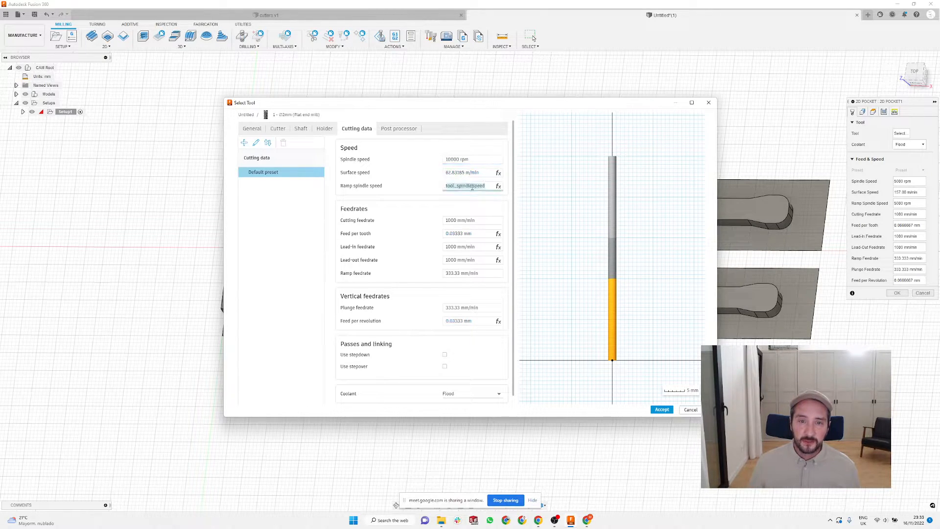
Step: Set the end mill's cutting feedrate to 750 mm/min, accept the tool and assign it to the 2D Pocket operation
left_click_drag(488, 223, 460, 222)
left_click(460, 222)
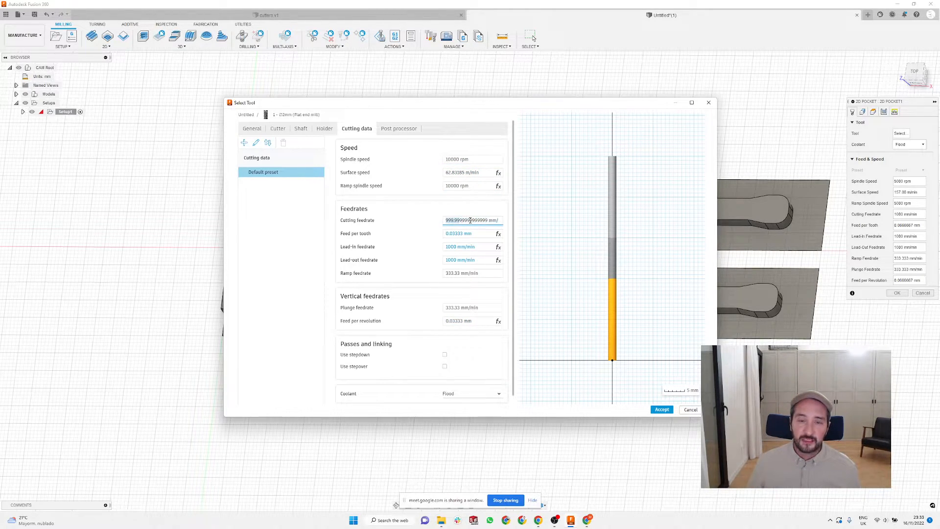
triple_click(491, 223)
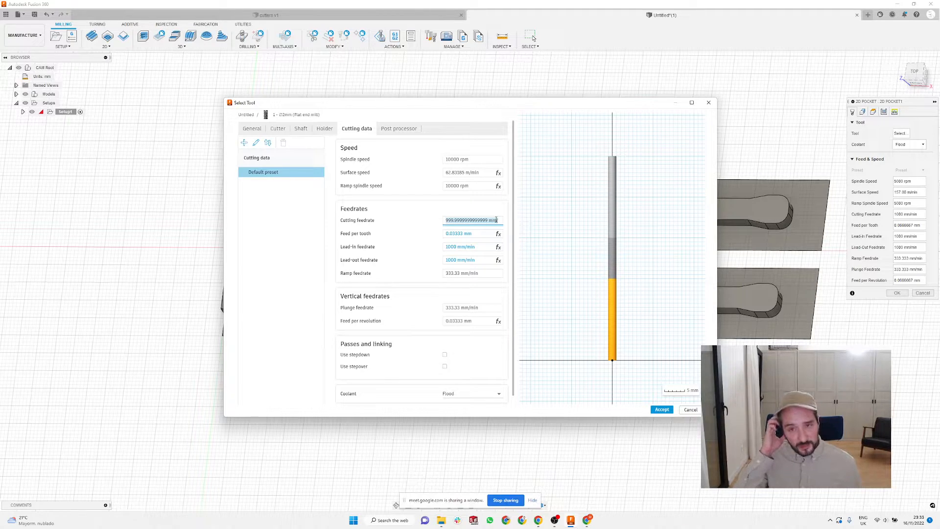
type("50")
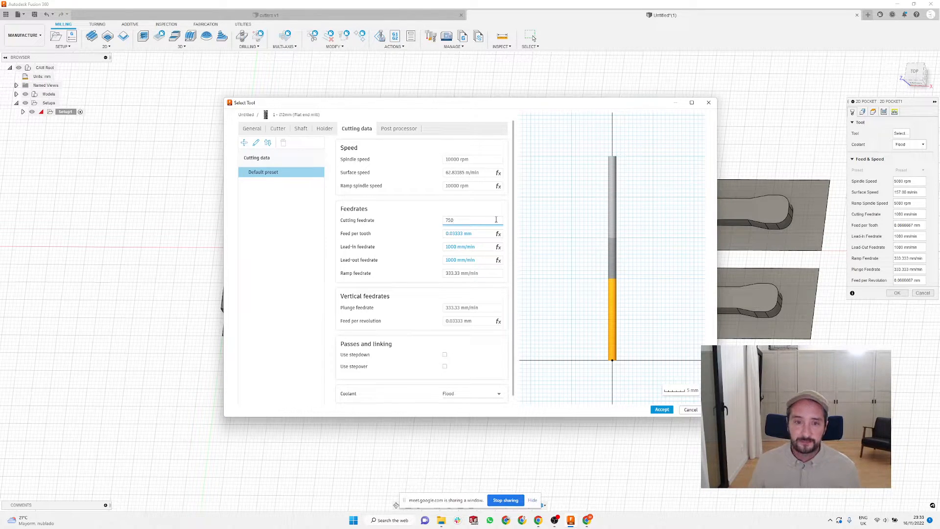
left_click(489, 246)
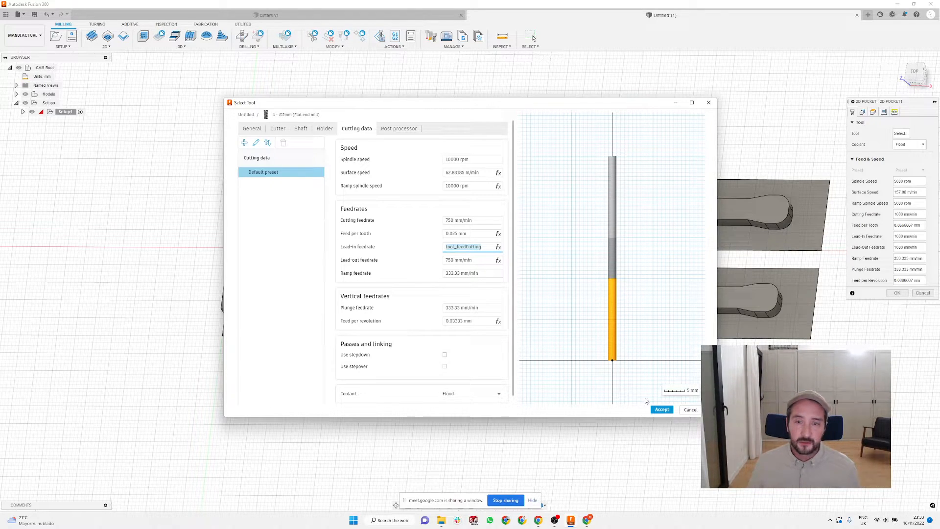
left_click(662, 409)
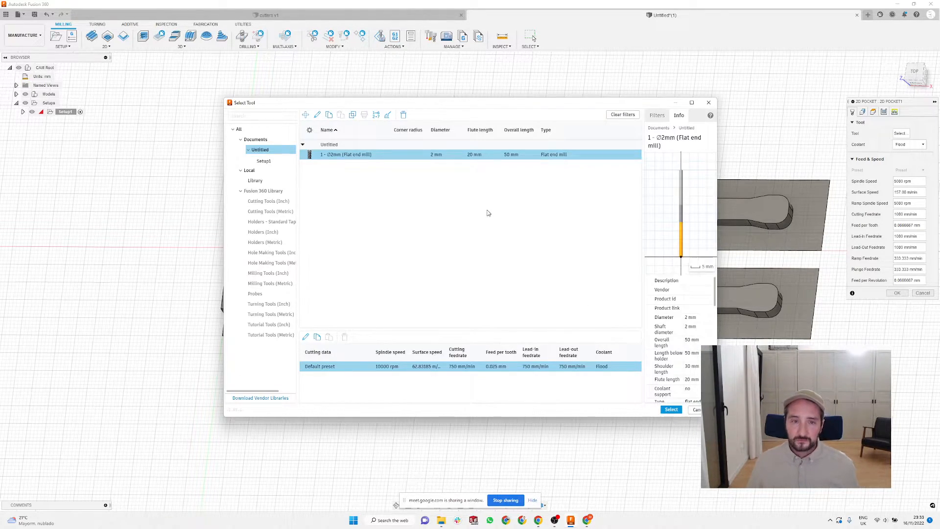
left_click(674, 411)
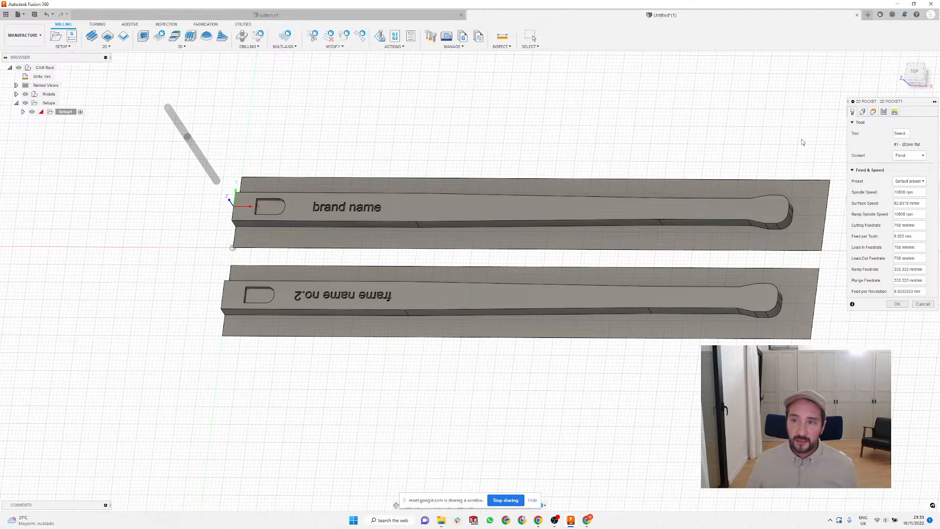
Step: Select the floor of the slot pocket on the "brand name" arm as the pocket geometry
left_click(863, 112)
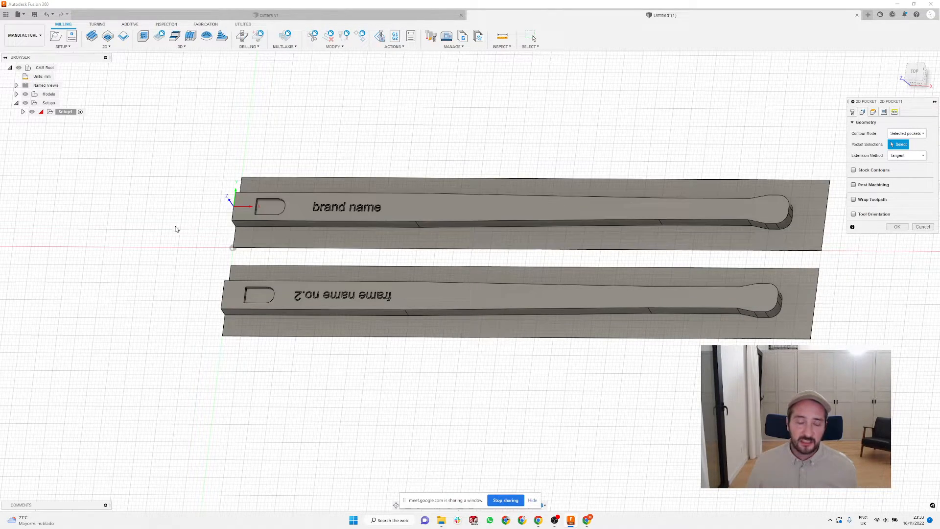
scroll(176, 223, "up", 4)
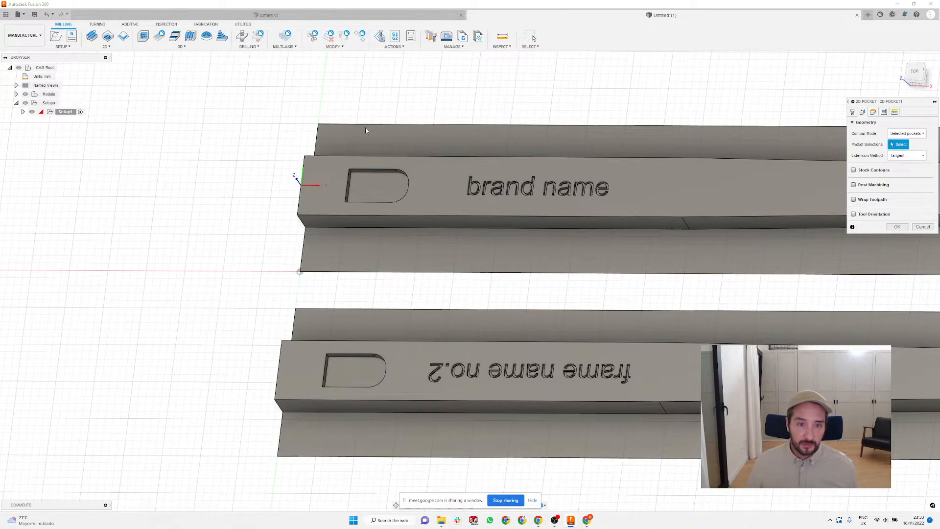
scroll(348, 170, "up", 3)
scroll(348, 170, "up", 2)
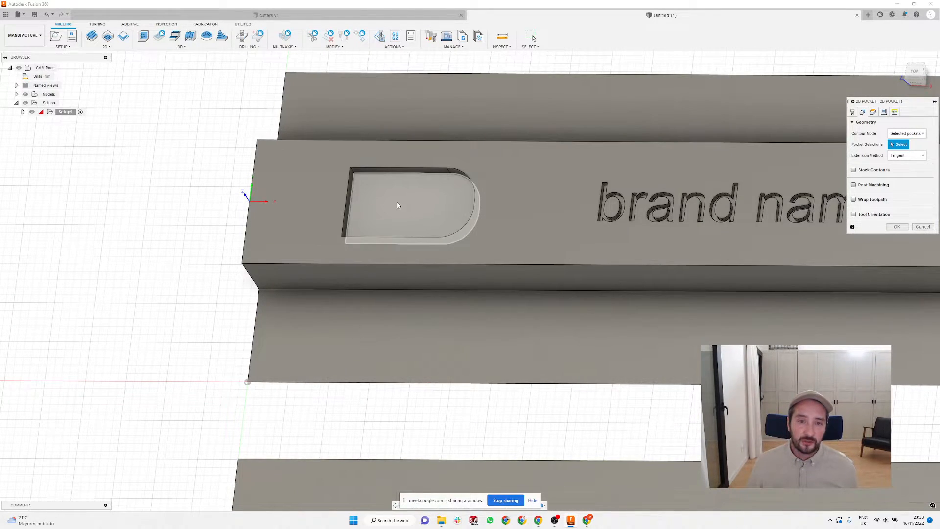
left_click(389, 205)
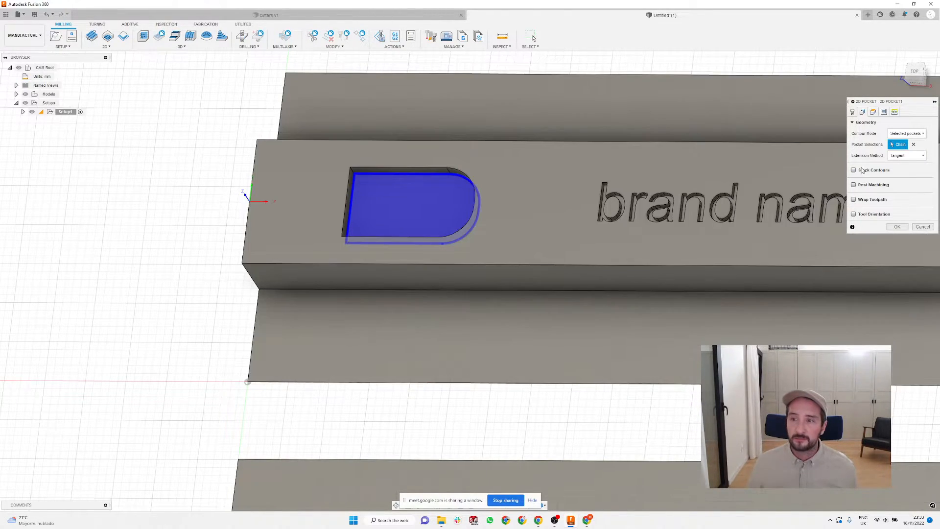
Step: Review the operation's heights, turn off Stock to Leave in its passes, and confirm the 2D Pocket operation
left_click(874, 113)
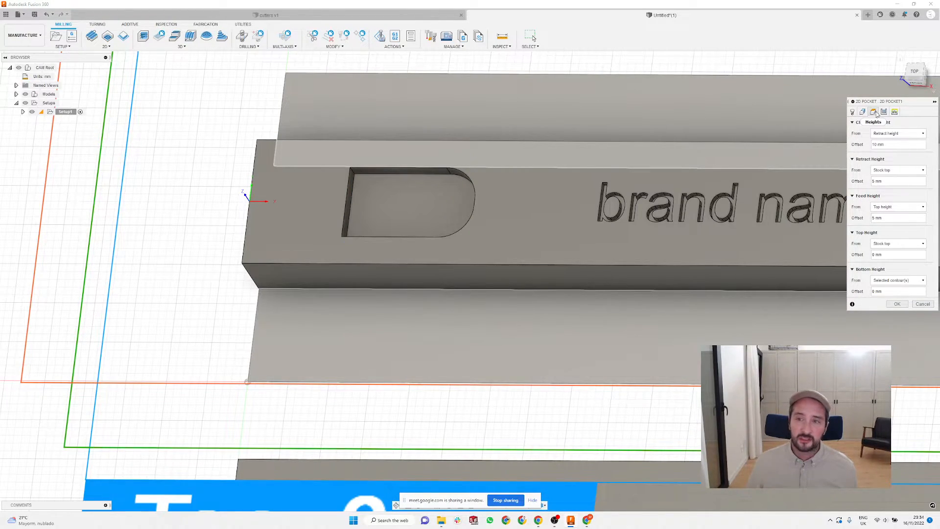
left_click(883, 112)
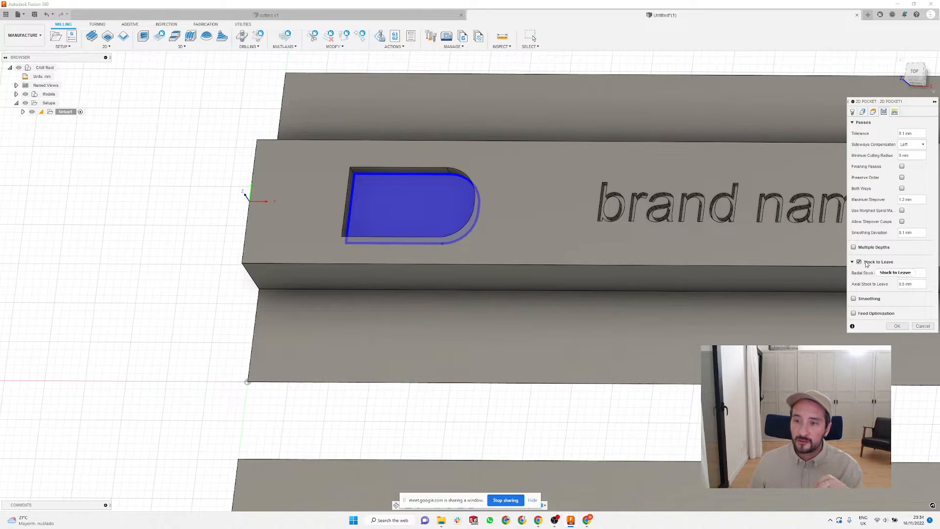
mouse_move(860, 263)
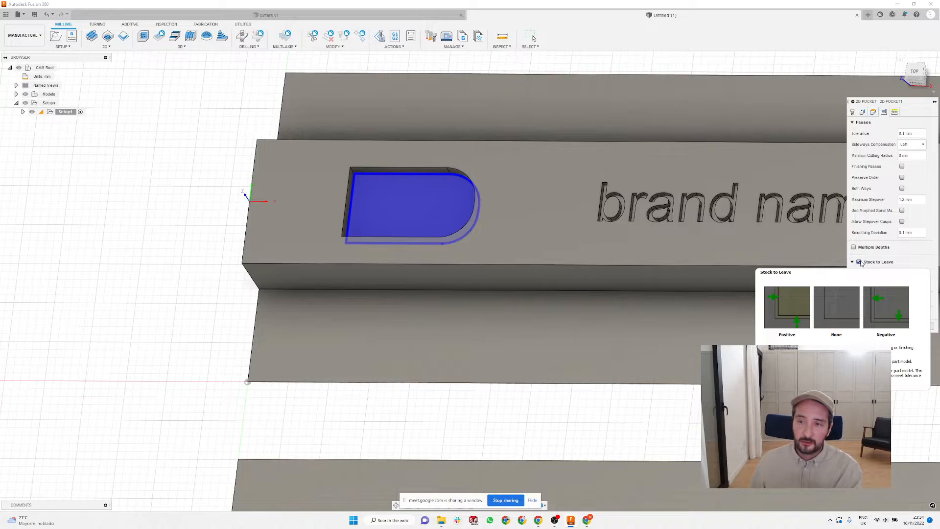
left_click(860, 262)
left_click(855, 262)
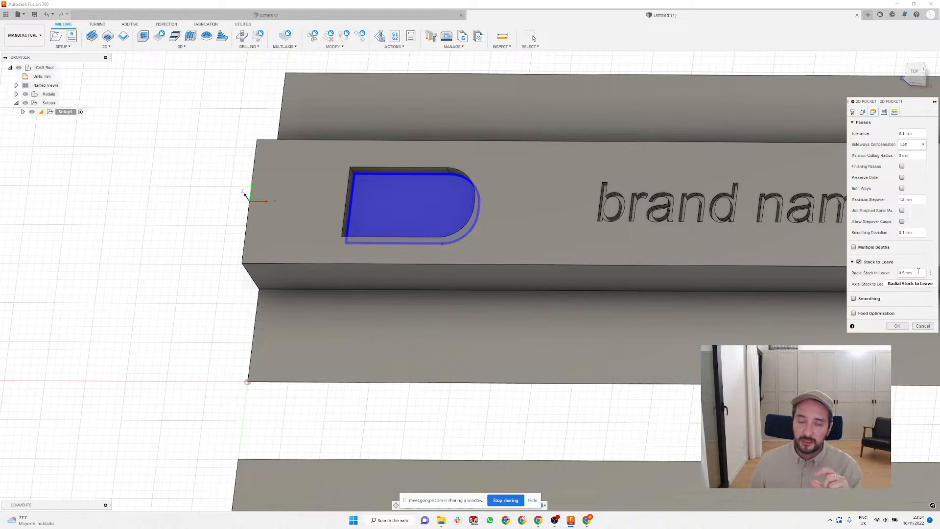
mouse_move(918, 271)
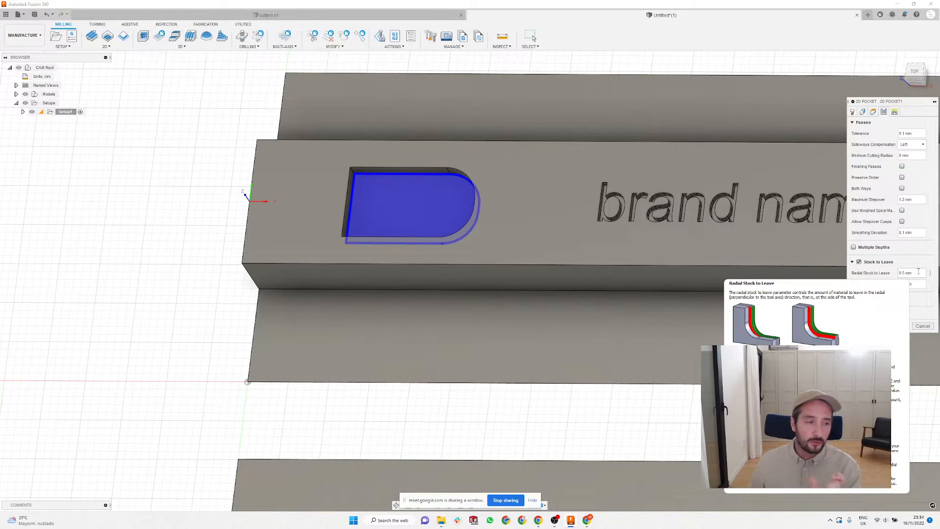
left_click(859, 262)
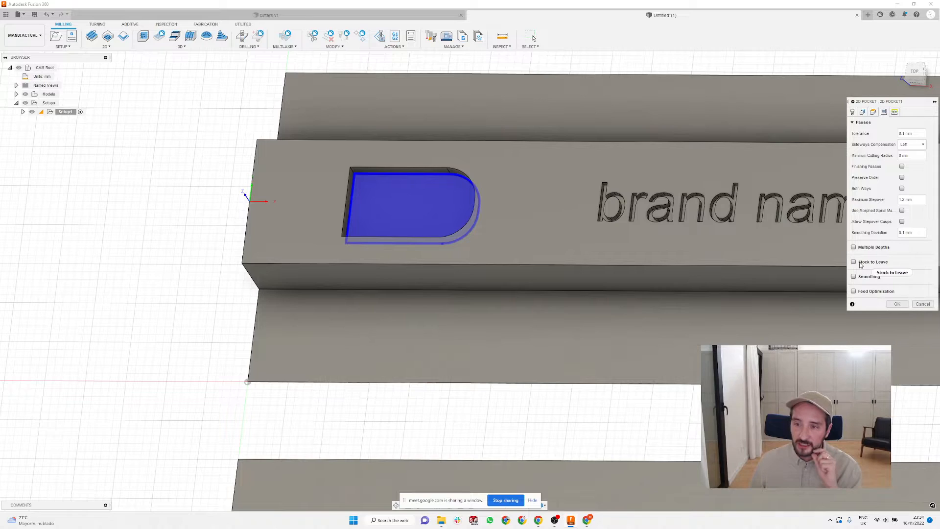
left_click(895, 112)
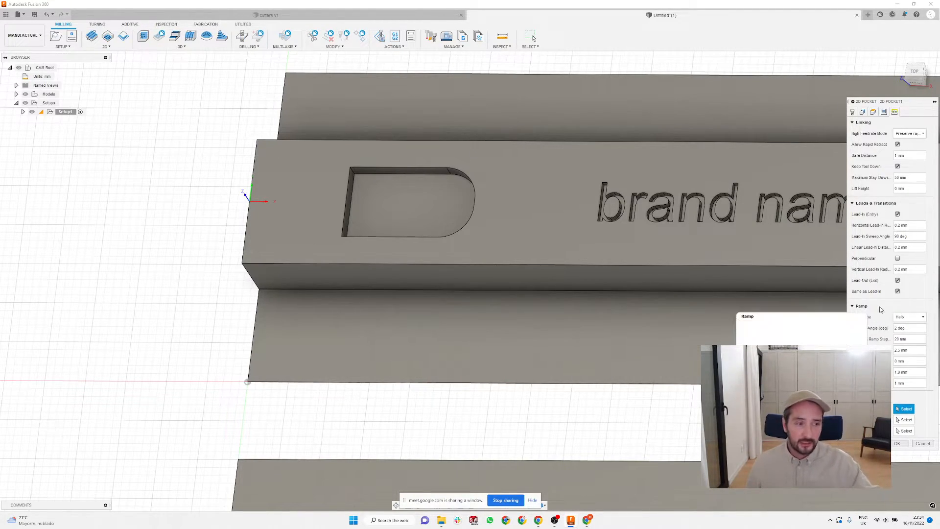
left_click(898, 444)
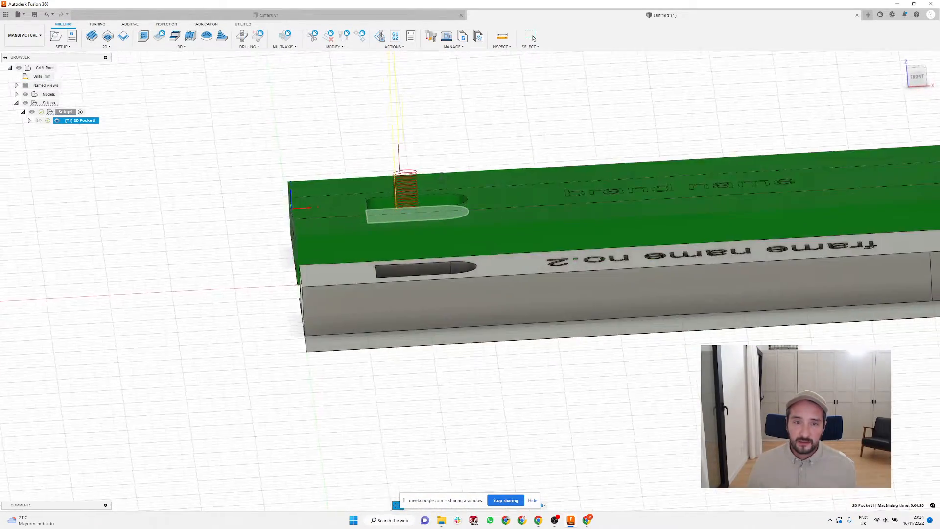
Step: Edit the 2D Pocket operation to use a 10-degree ramping angle and check the regenerated helical entry
middle_click_drag(441, 177, 425, 199, "shift")
scroll(404, 178, "up", 3)
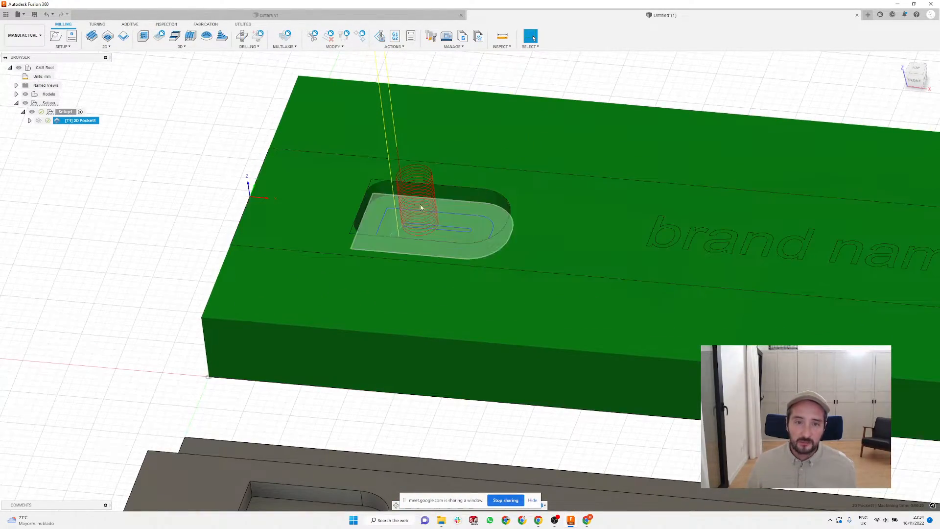
scroll(437, 221, "down", 4)
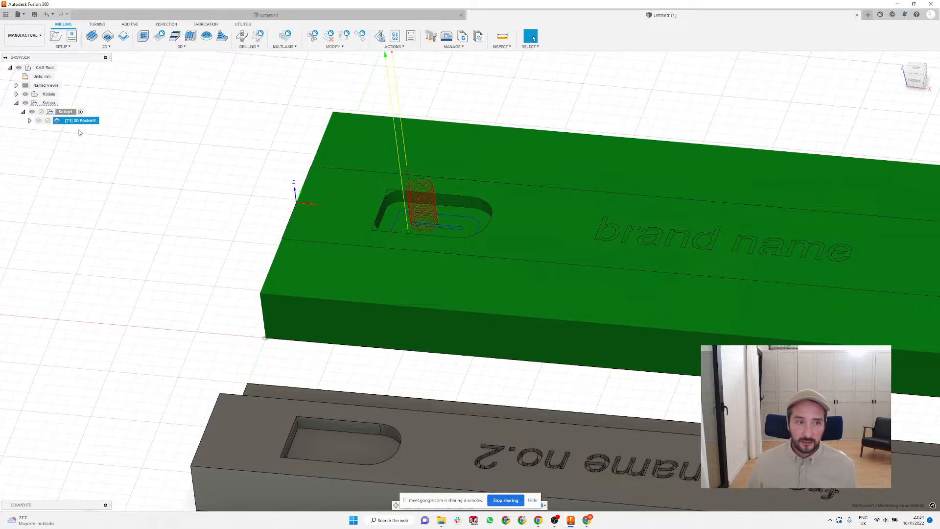
right_click(72, 122)
left_click(89, 128)
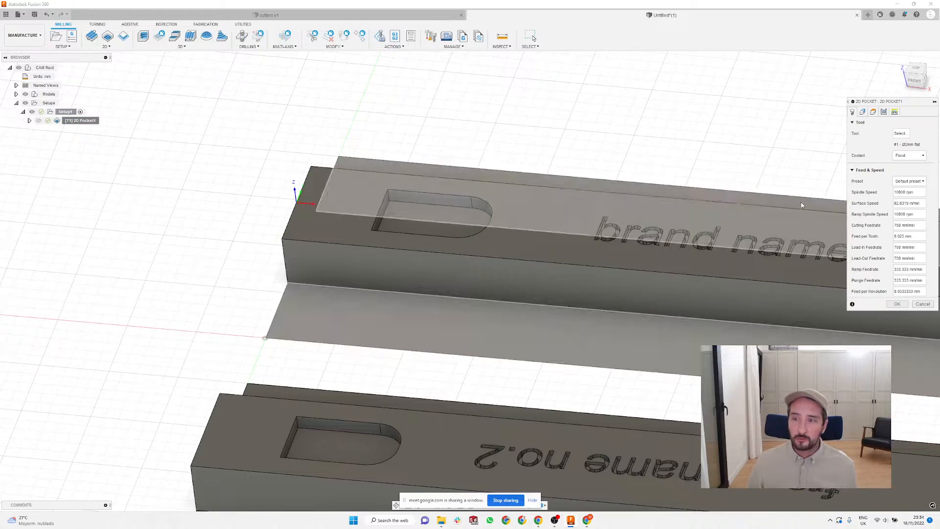
left_click(894, 112)
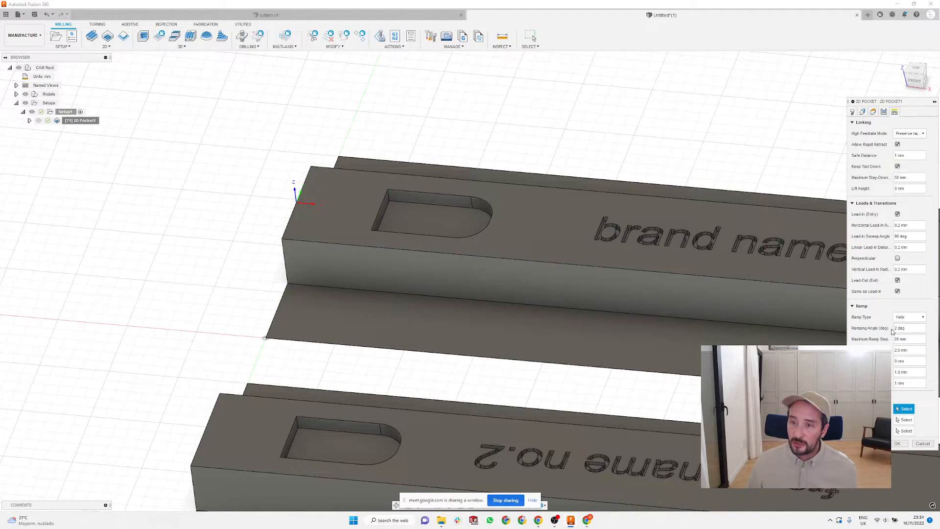
left_click(911, 328)
type("10")
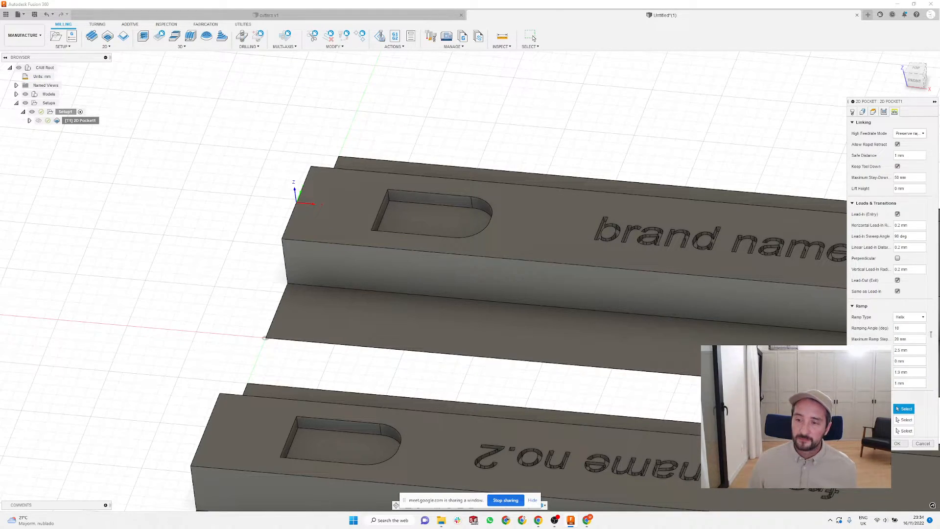
left_click(897, 443)
scroll(431, 176, "up", 3)
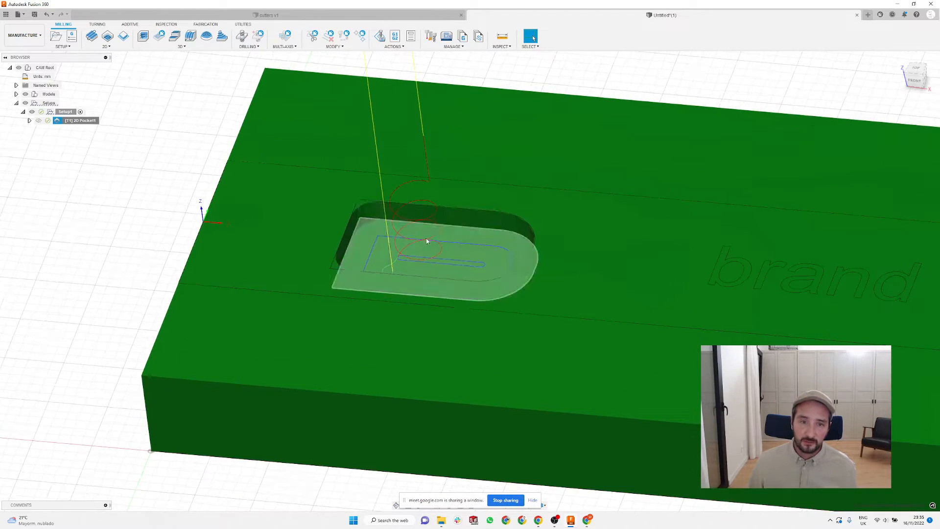
scroll(398, 250, "down", 5)
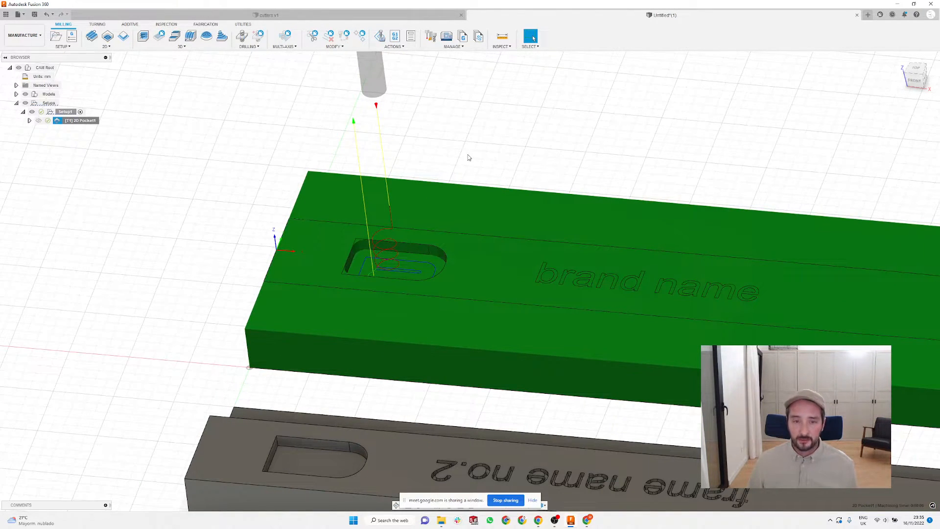
Step: Rename the 2D Pocket operation as "hinge"
scroll(475, 142, "up", 2)
left_click(301, 154)
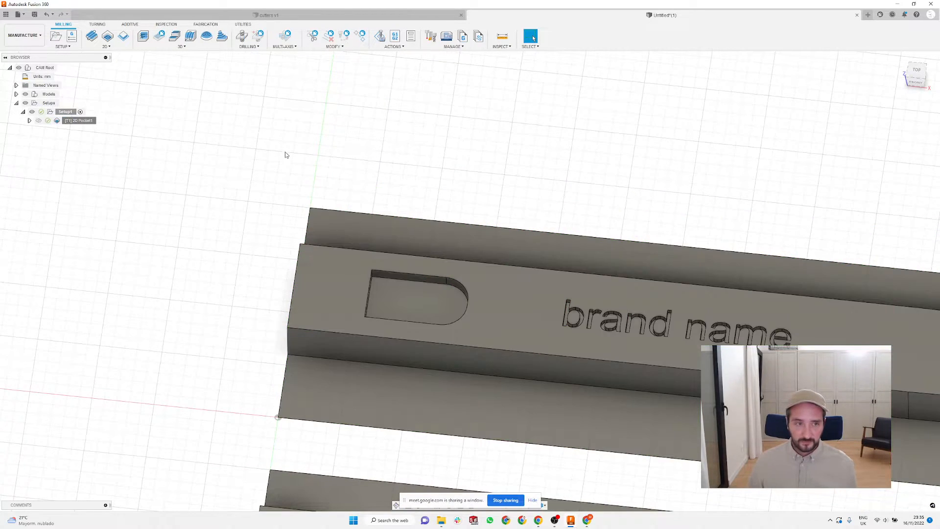
scroll(275, 155, "down", 1)
left_click(78, 120)
left_click(78, 121)
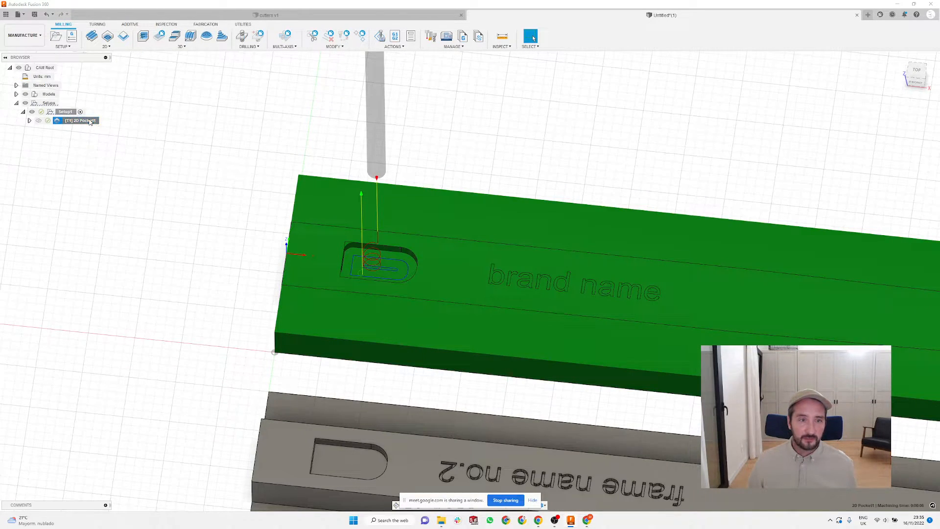
type("hinge")
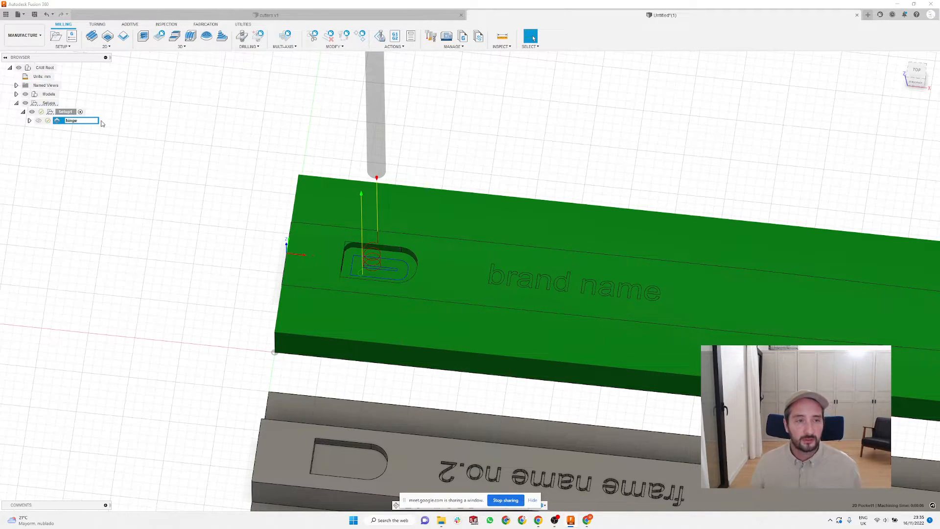
left_click(137, 99)
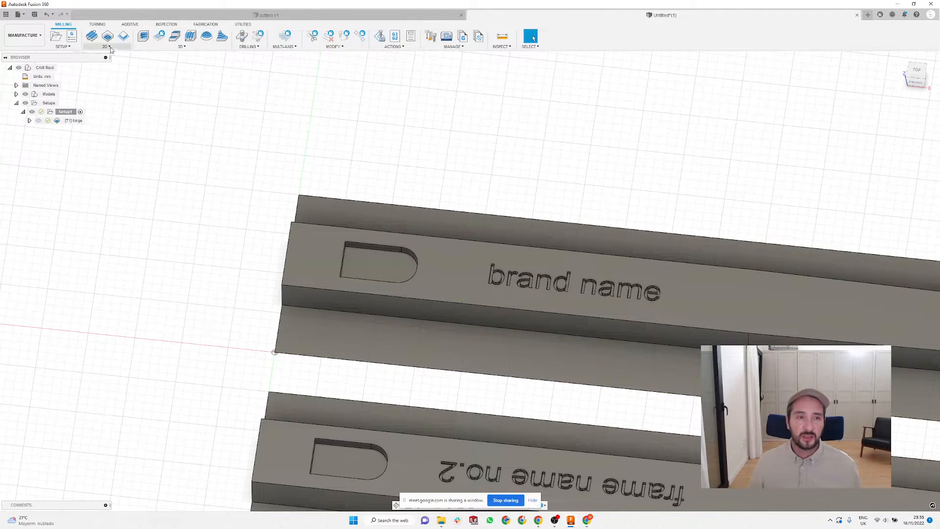
Step: Start a 2D Contour operation and select the lower outline around the "brand name" temple as its contour
scroll(350, 216, "down", 5)
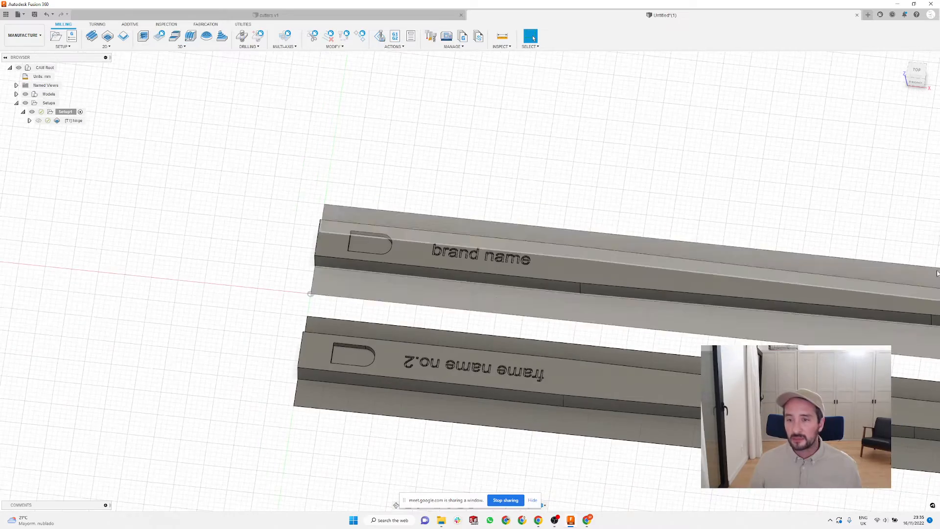
left_click(107, 47)
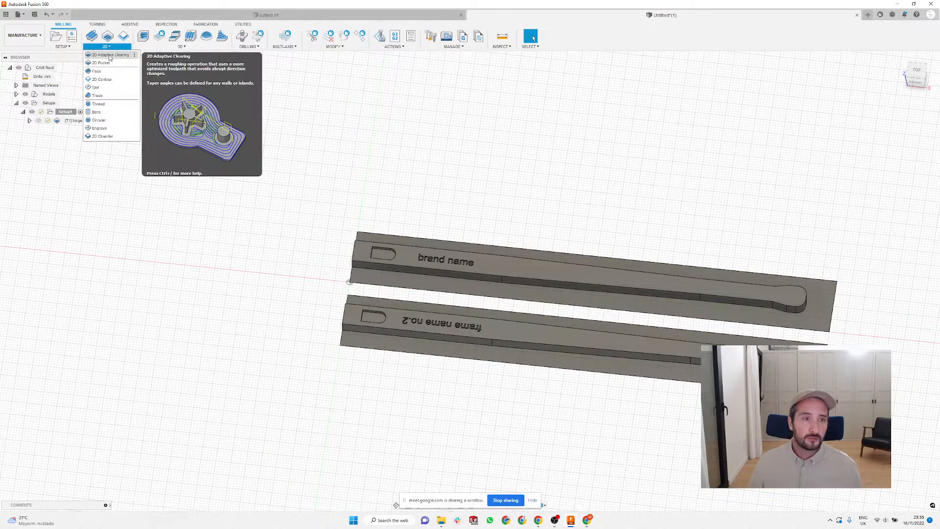
left_click(100, 79)
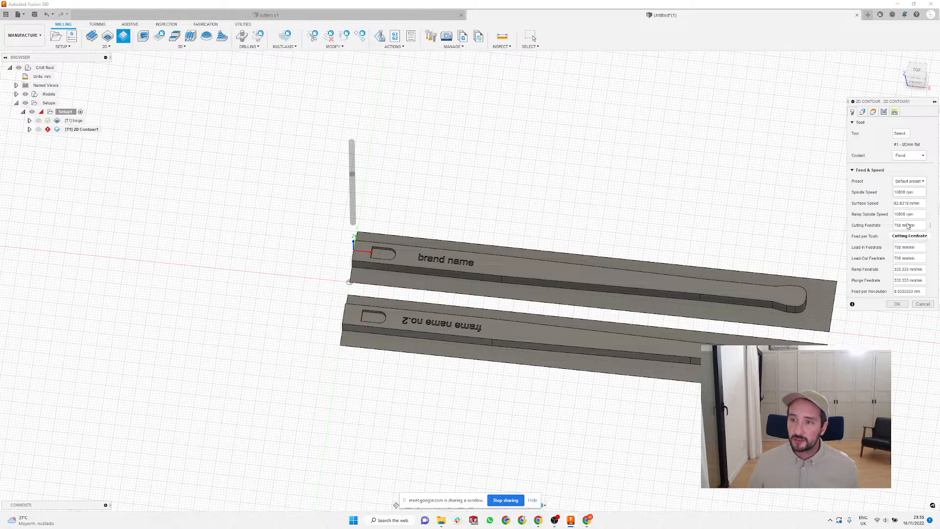
left_click(863, 113)
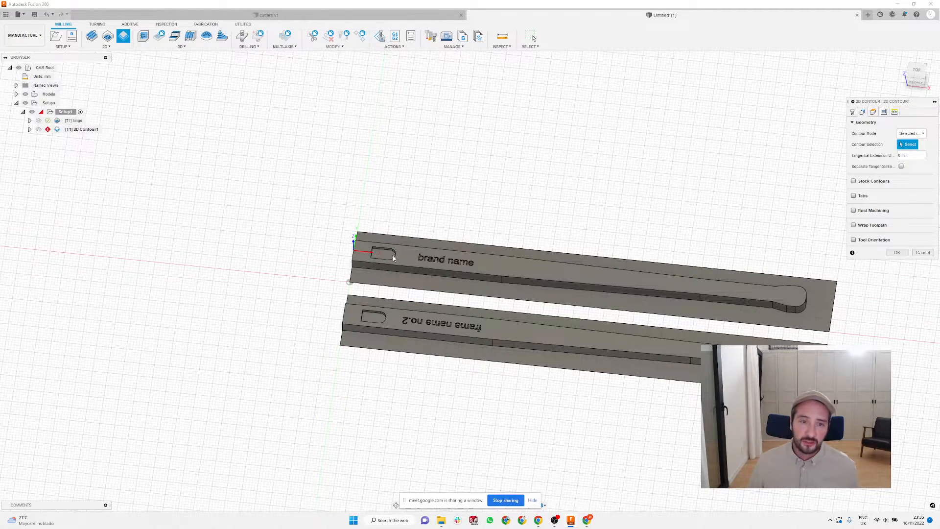
scroll(346, 280, "up", 3)
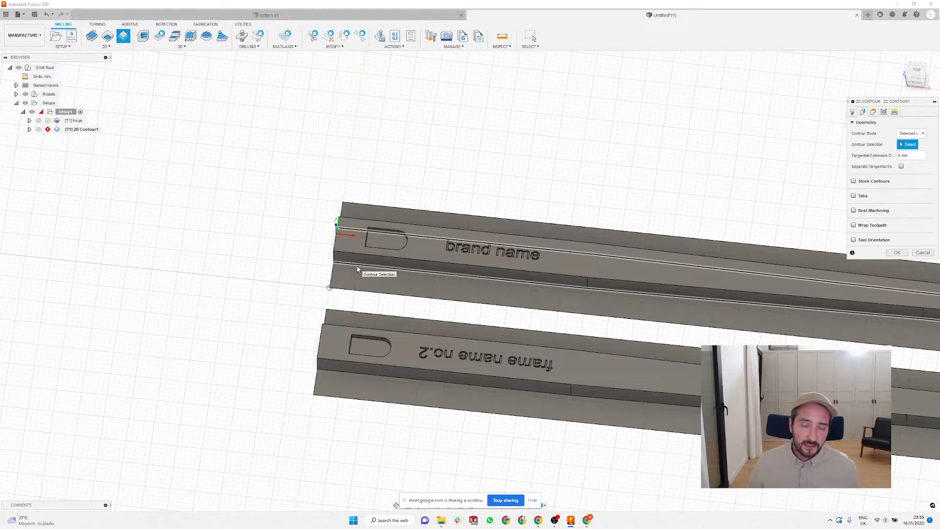
left_click(357, 269)
scroll(347, 172, "down", 2)
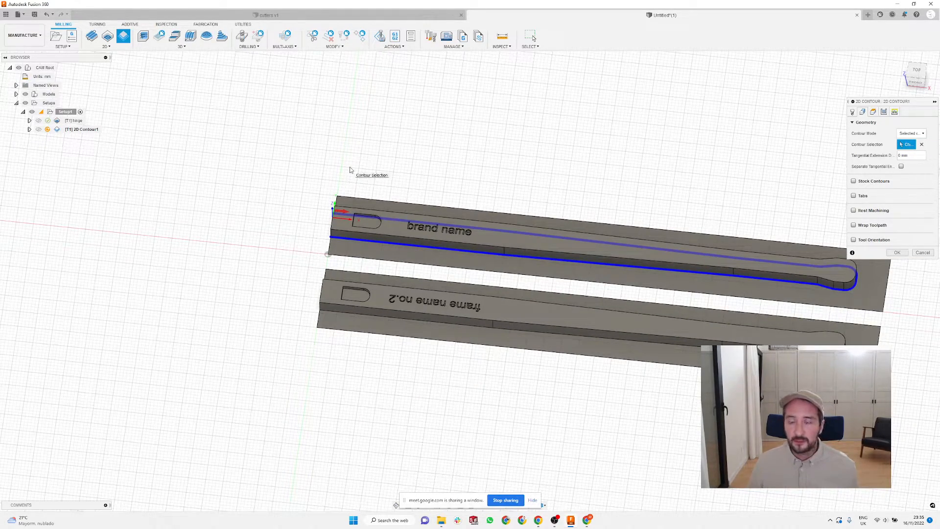
Step: Examine the selected open contour around the "brand name" temple, especially at its hinge end
scroll(270, 220, "up", 3)
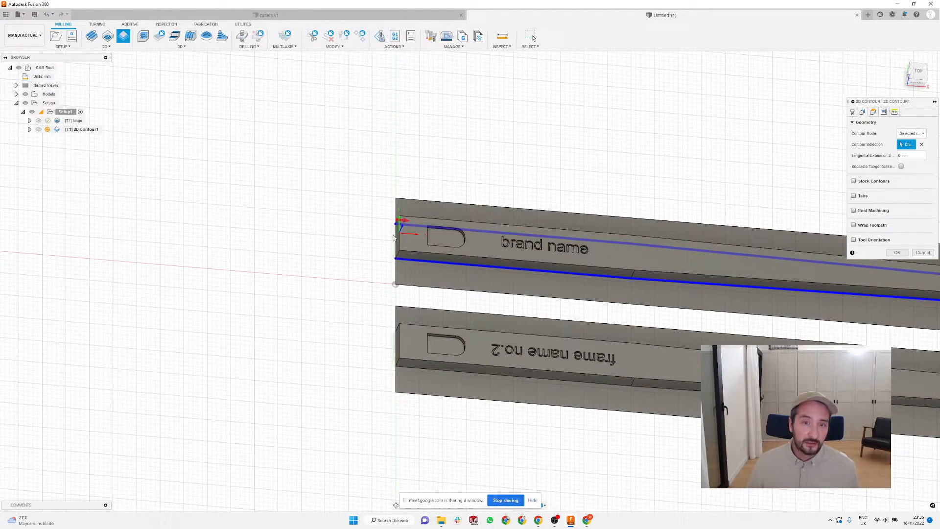
scroll(394, 252, "up", 2)
scroll(398, 253, "up", 1)
scroll(398, 253, "up", 1)
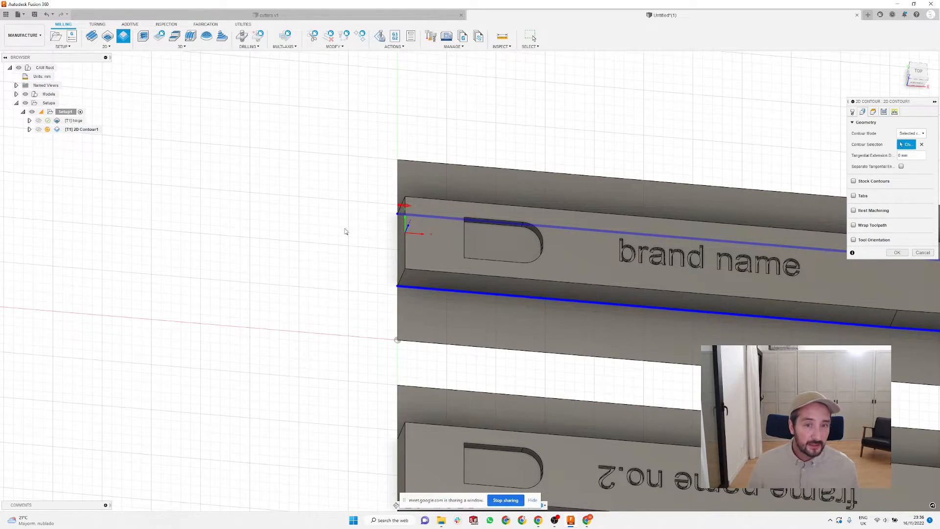
scroll(346, 230, "down", 2)
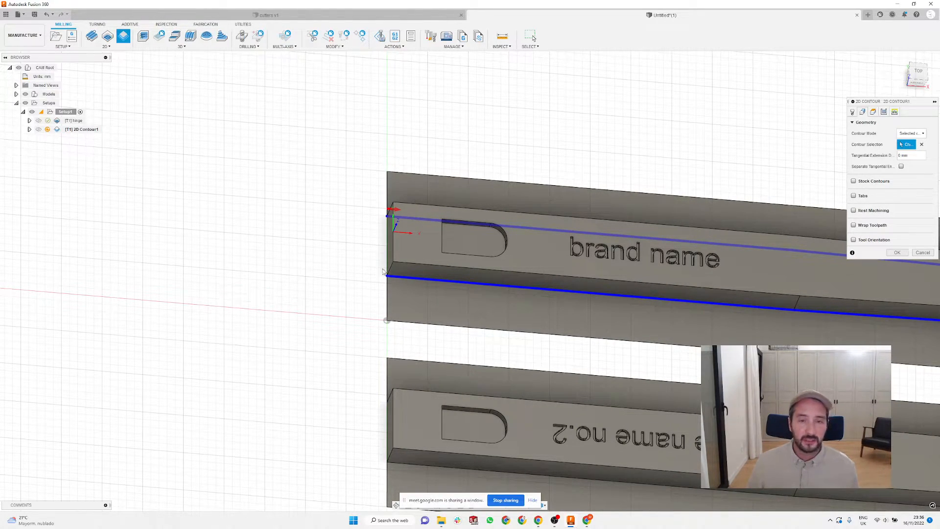
scroll(274, 244, "down", 1)
scroll(304, 251, "down", 2)
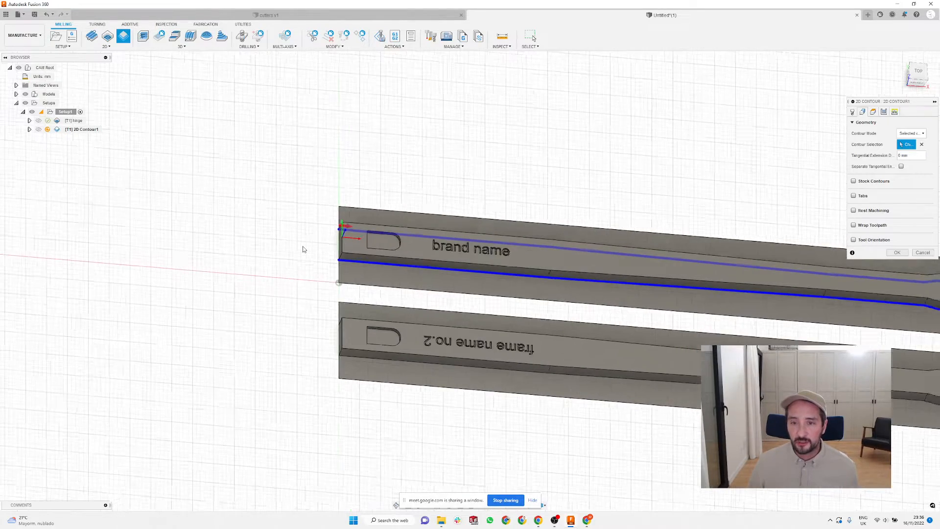
left_click(811, 299)
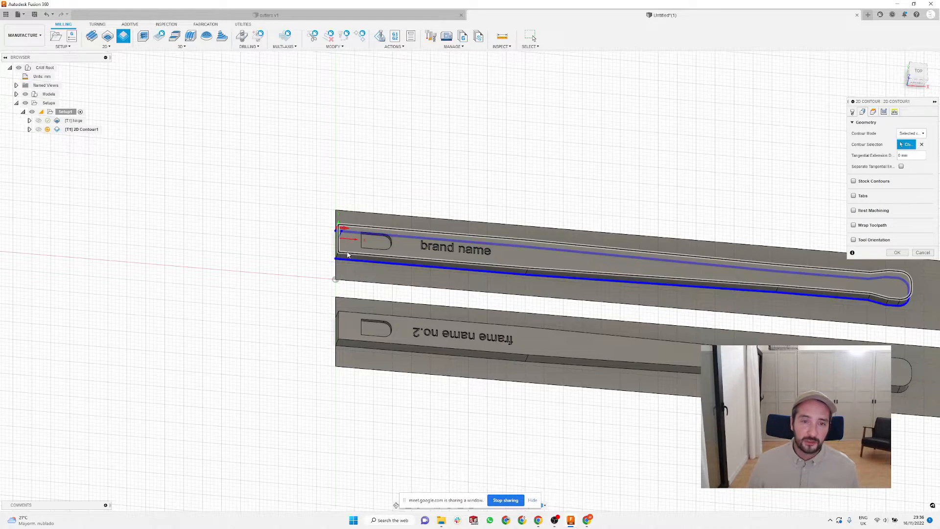
scroll(336, 265, "up", 3)
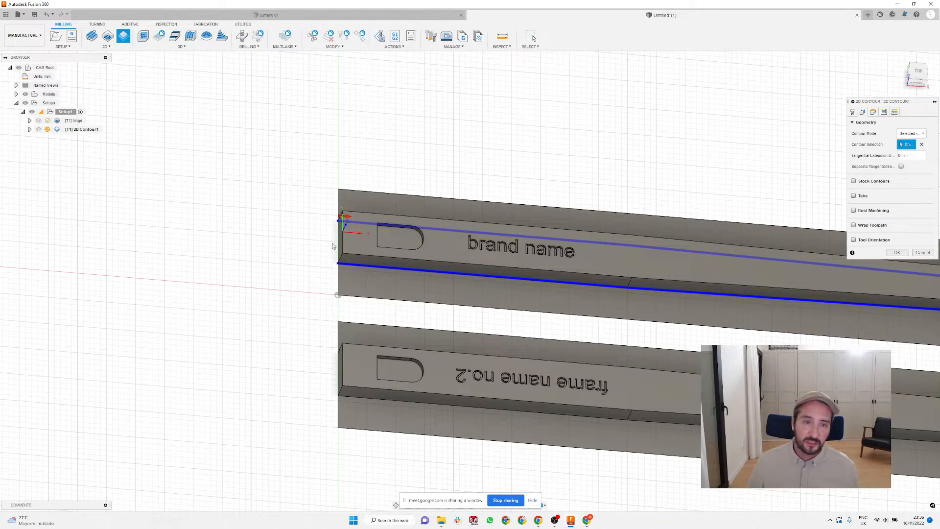
Step: Enable multiple depths with a maximum roughing stepdown of 2 mm and generate the 2D Contour toolpath
left_click(884, 113)
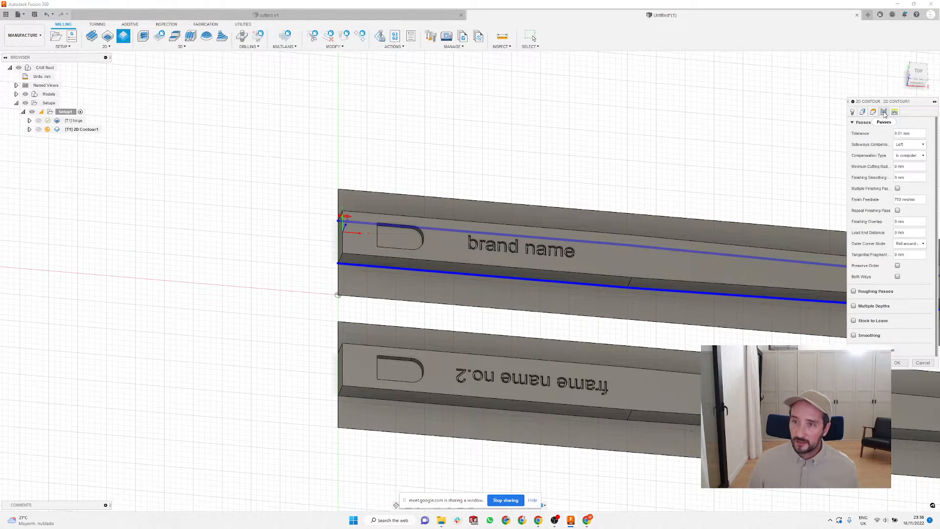
left_click(853, 306)
left_click_drag(914, 318, 887, 316)
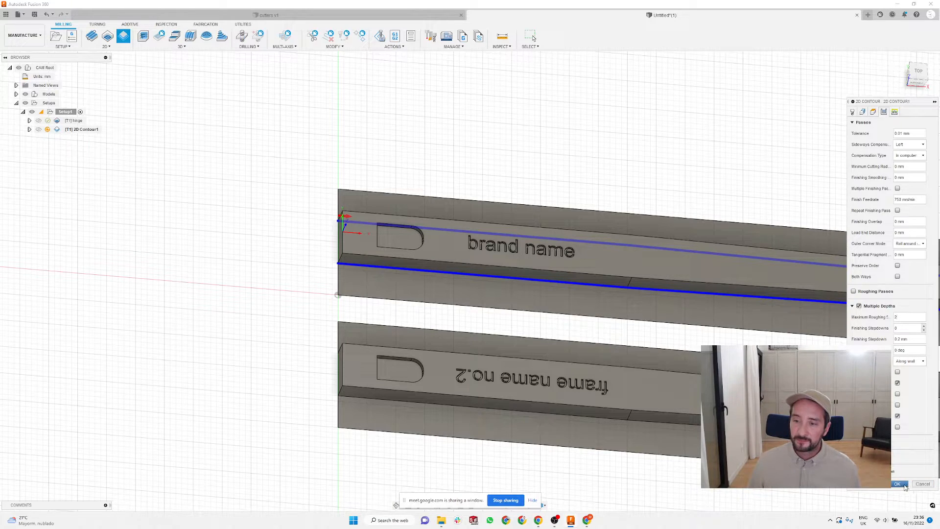
left_click(898, 484)
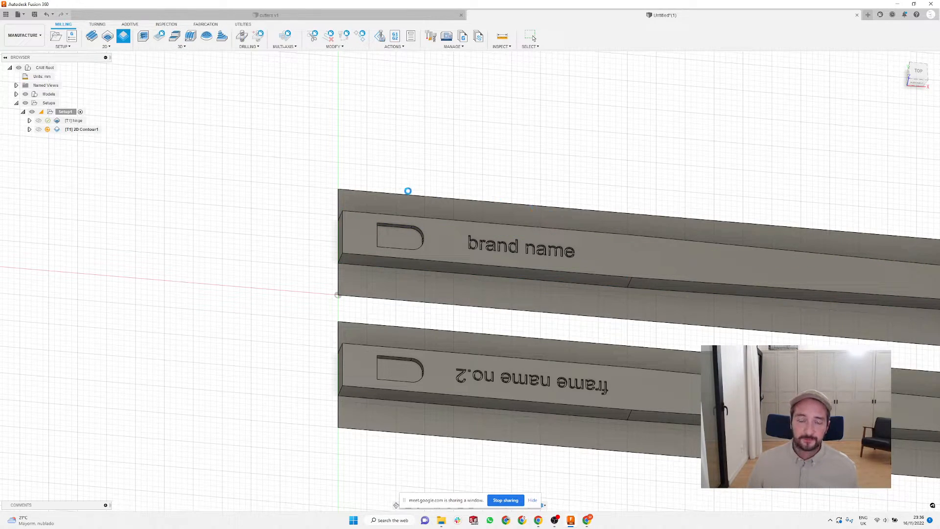
Step: Inspect the generated contour toolpath at the hinge end of the "brand name" temple, then clear the selection
middle_click_drag(382, 222, 419, 237, "shift")
scroll(326, 204, "up", 4)
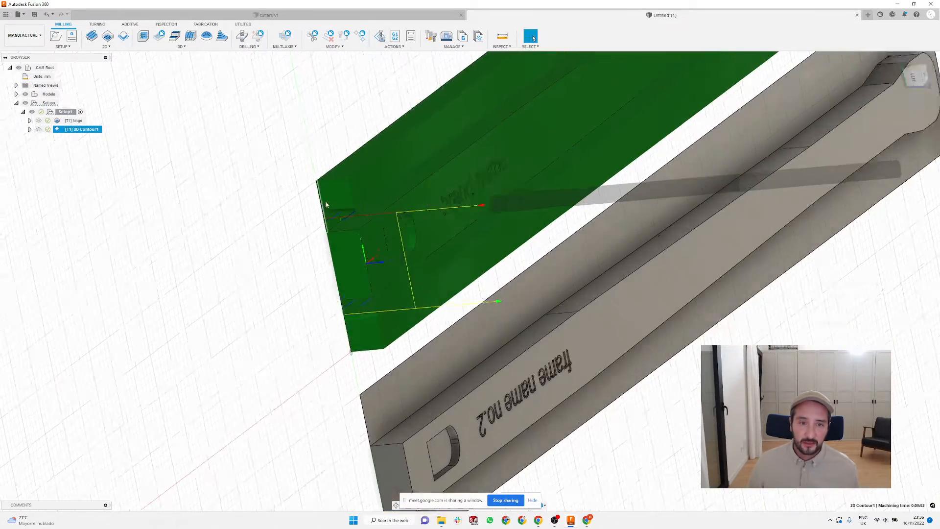
scroll(407, 269, "down", 3)
middle_click_drag(406, 269, 489, 203, "shift")
scroll(364, 191, "down", 3)
left_click(490, 203)
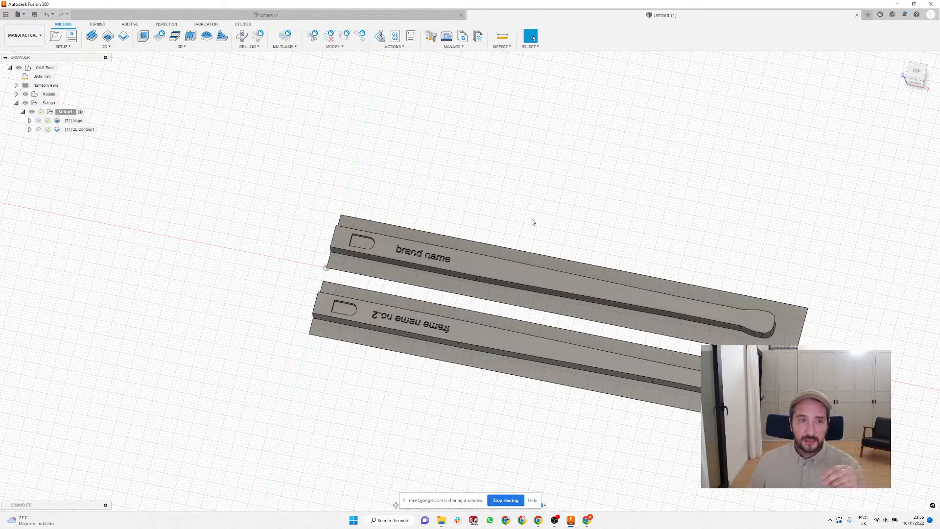
scroll(429, 235, "up", 4)
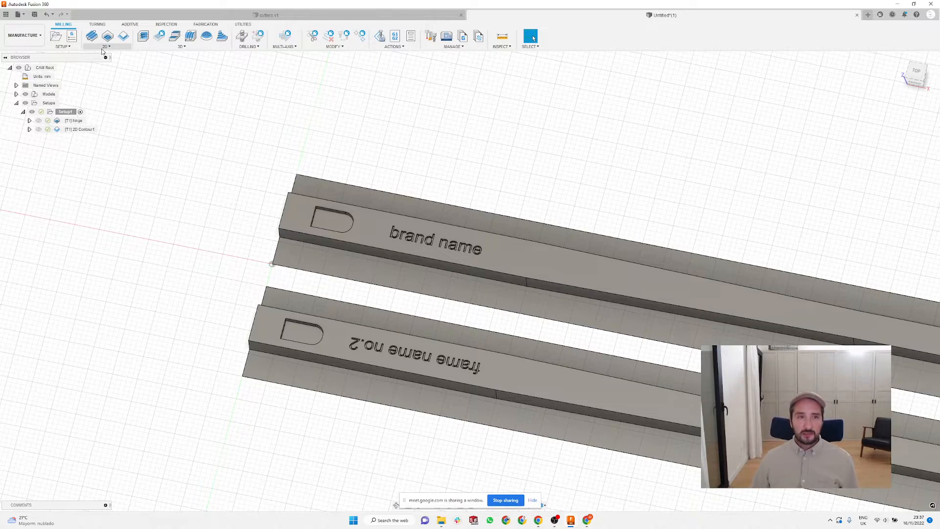
scroll(472, 109, "up", 5)
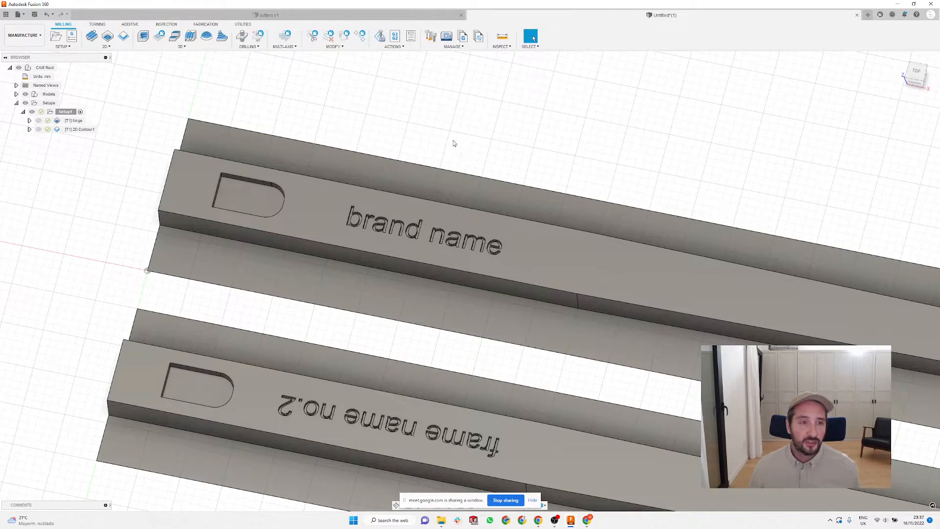
scroll(574, 162, "down", 3)
mouse_move(419, 106)
middle_mouse_down("shift")
mouse_move(439, 103)
mouse_move(419, 104)
middle_mouse_up("shift")
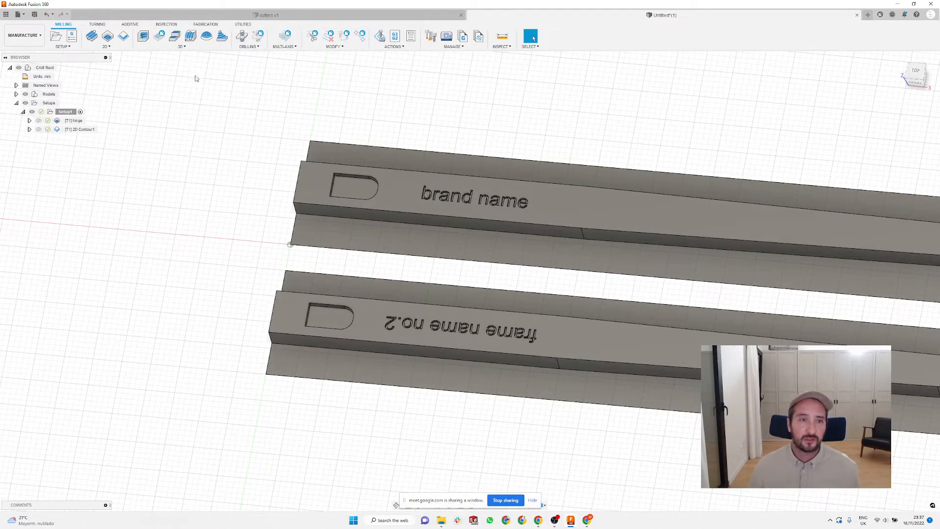
left_click(109, 47)
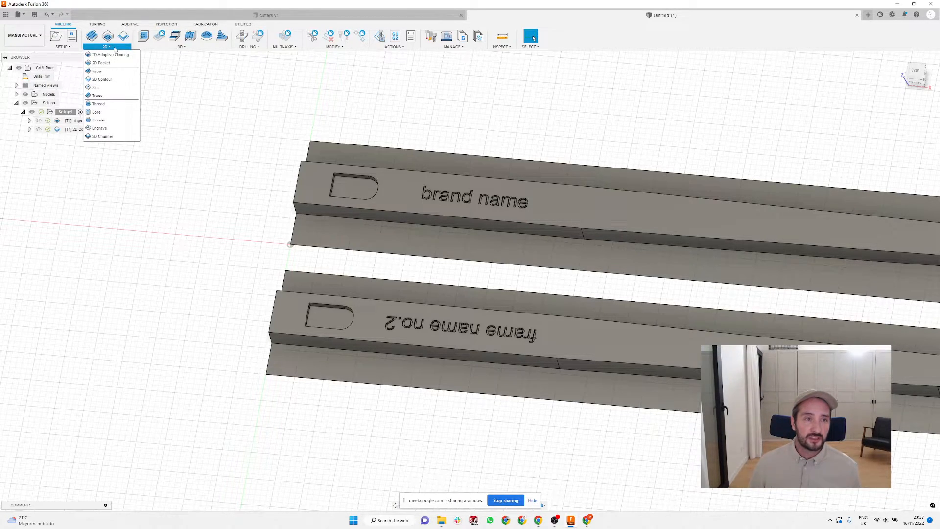
left_click(101, 63)
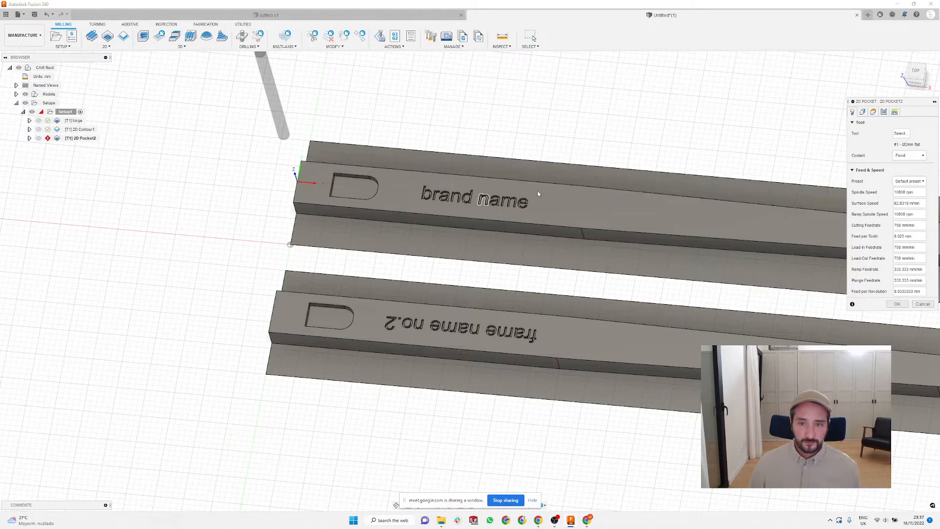
left_click(896, 134)
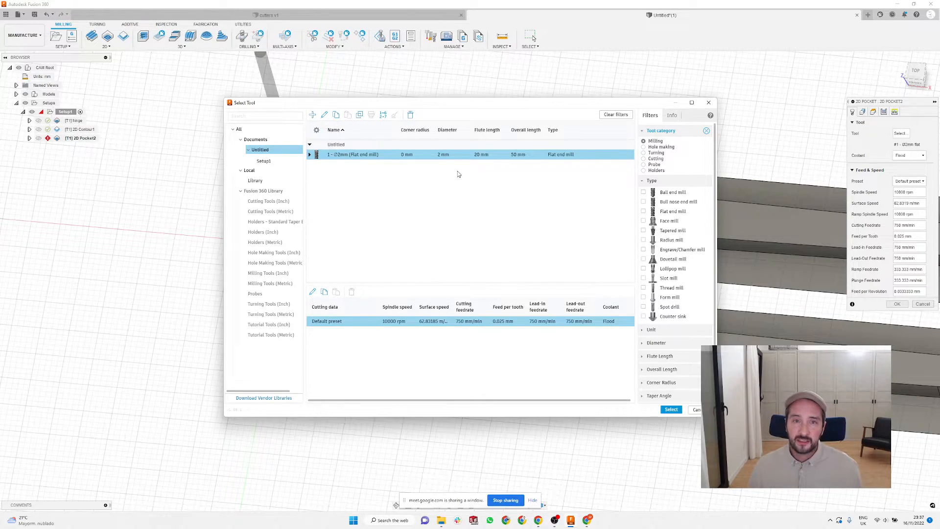
key("Escape")
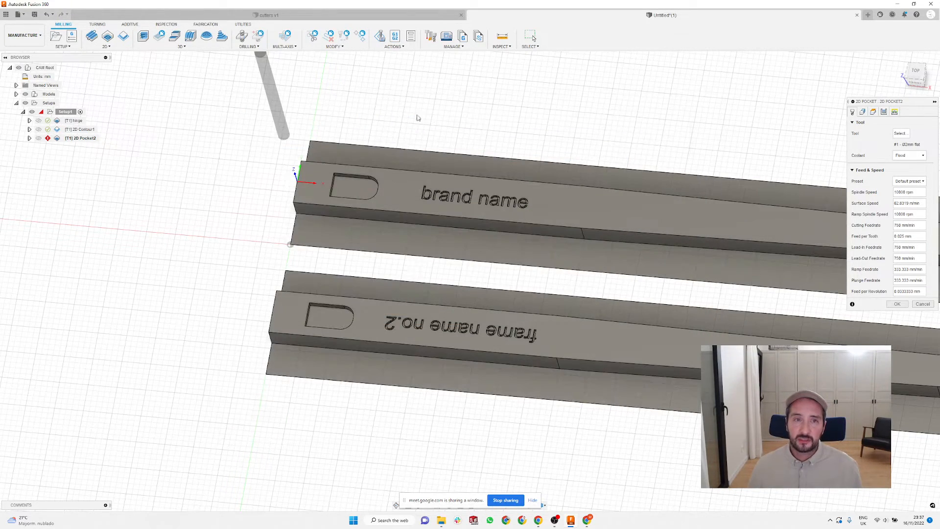
Step: Look at the engraving bits image in the cutters design and return to the manufacturing document
left_click(345, 17)
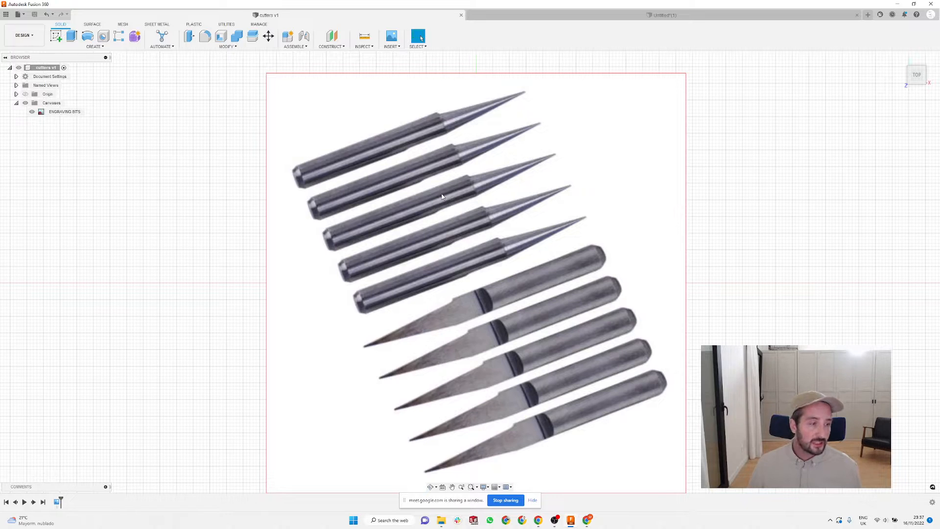
scroll(513, 244, "down", 1)
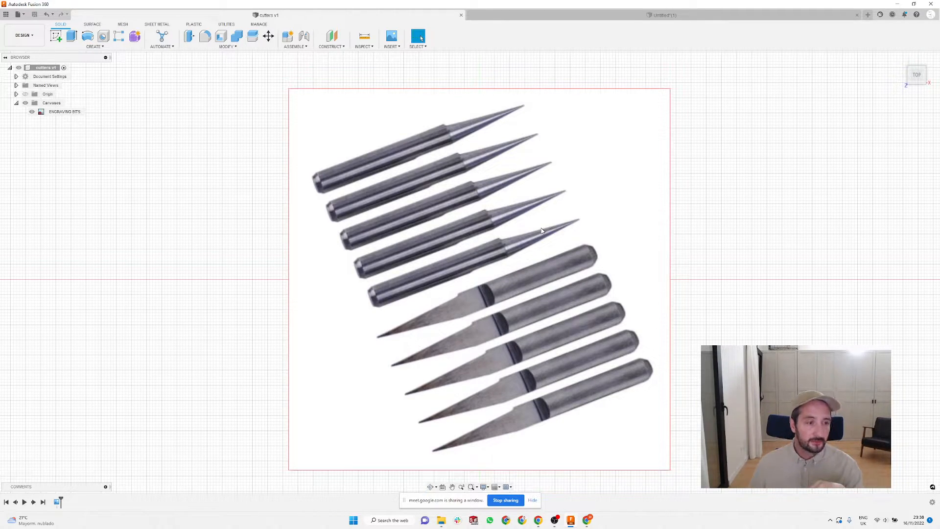
left_click(601, 18)
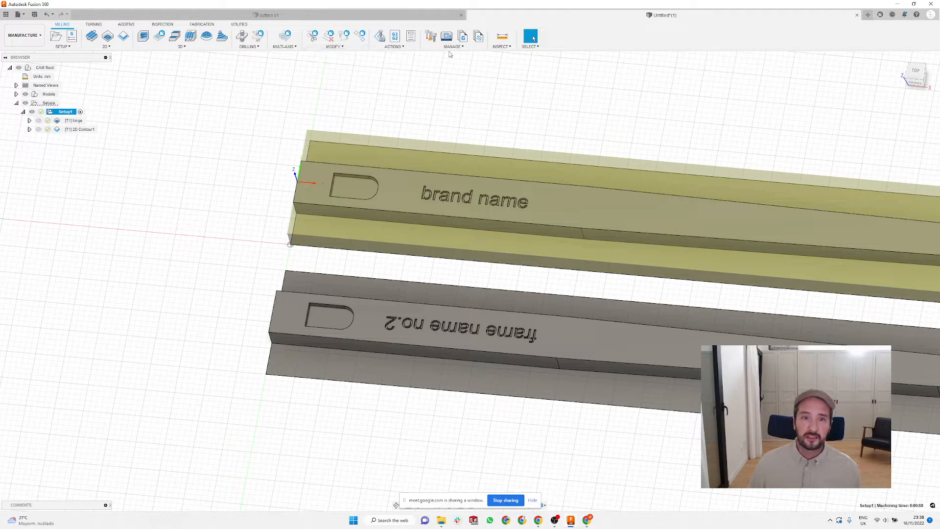
Step: Start a 2D Pocket operation and create a new flat end mill in the document's tool library
left_click(105, 46)
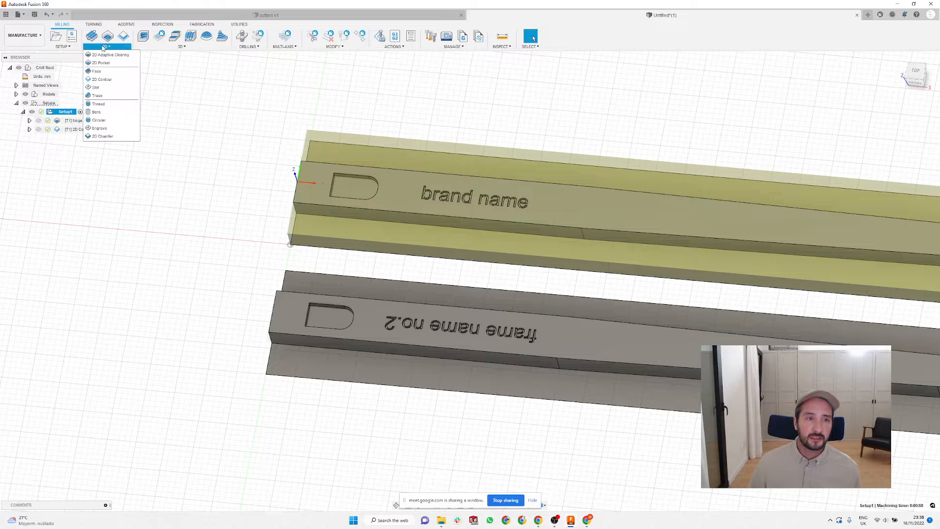
left_click(100, 62)
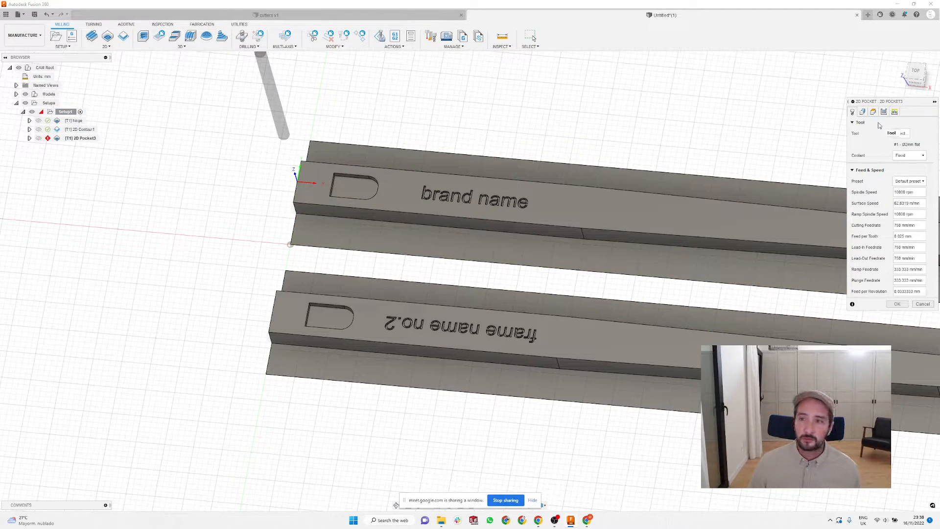
left_click(899, 133)
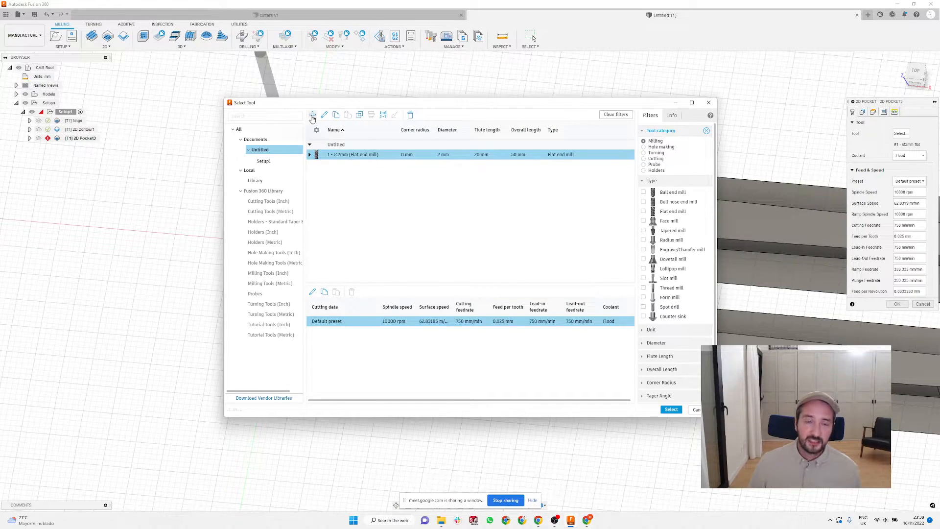
left_click(312, 116)
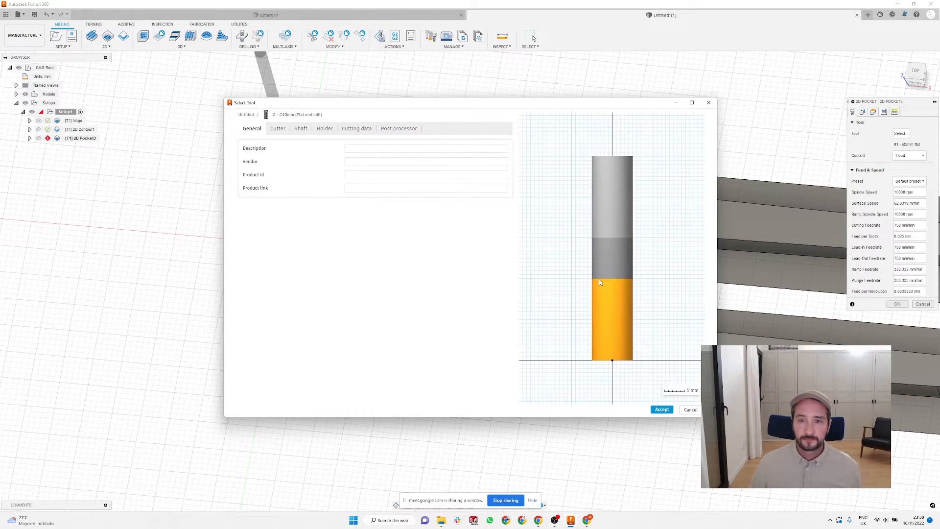
Step: Set the cutter diameter of the new flat end mill to 0.1 mm
left_click(279, 129)
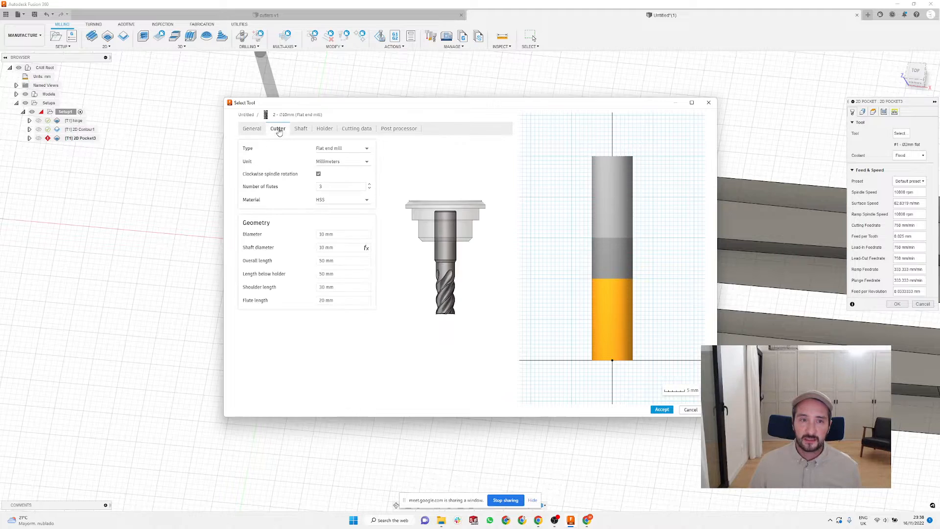
left_click(346, 236)
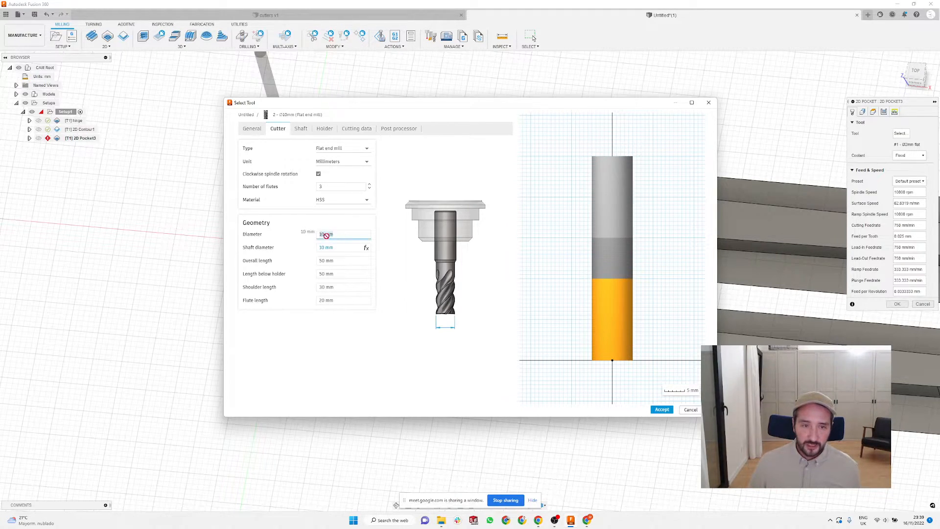
left_click_drag(332, 234, 313, 237)
type("0.1")
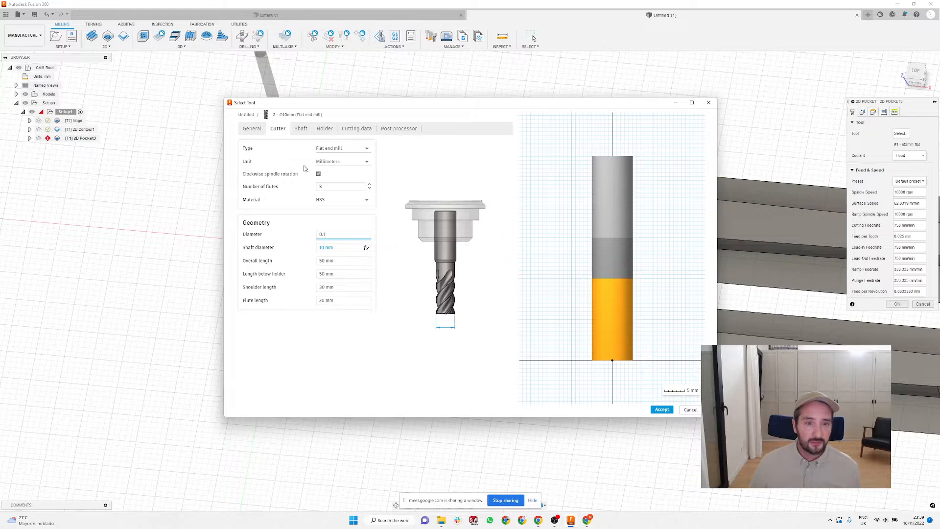
Step: Set the new end mill's cutting feedrate to 500 mm/min, then accept it and assign it to the 2D Pocket operation
left_click(303, 129)
left_click(325, 129)
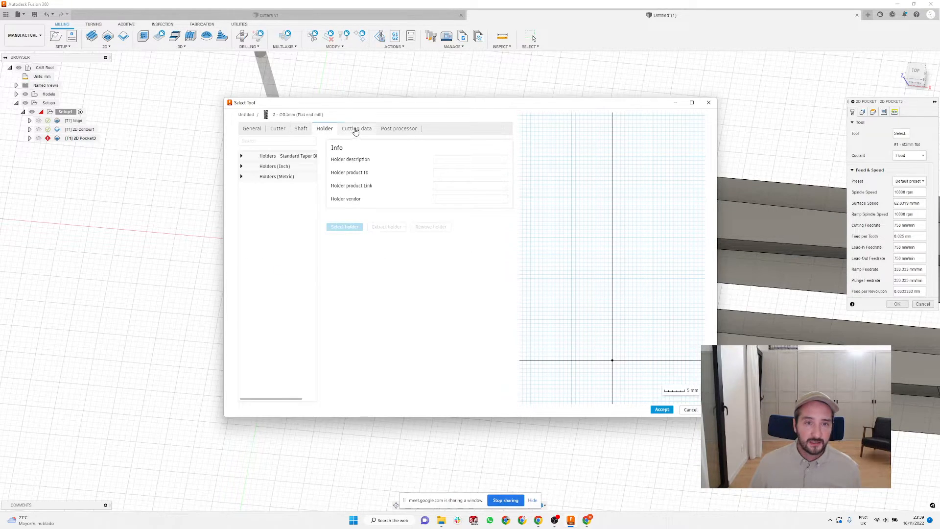
left_click(356, 129)
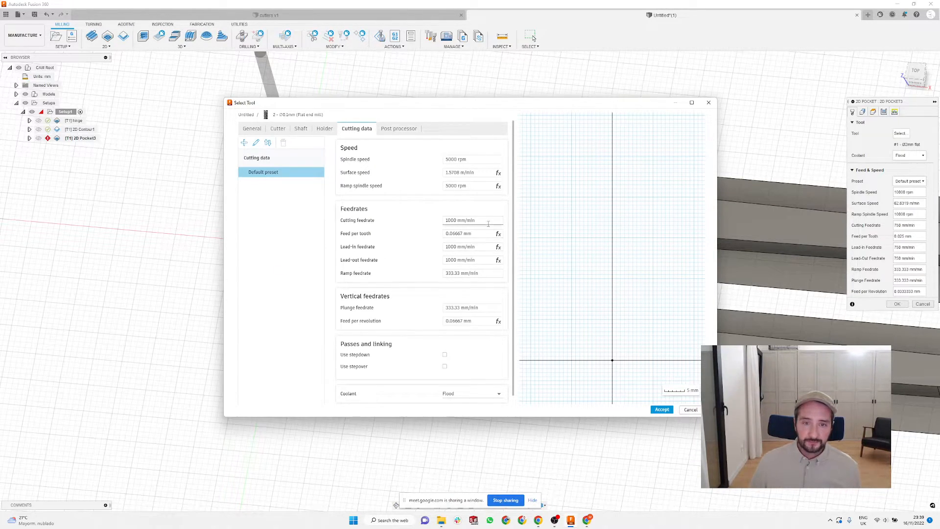
mouse_move(483, 218)
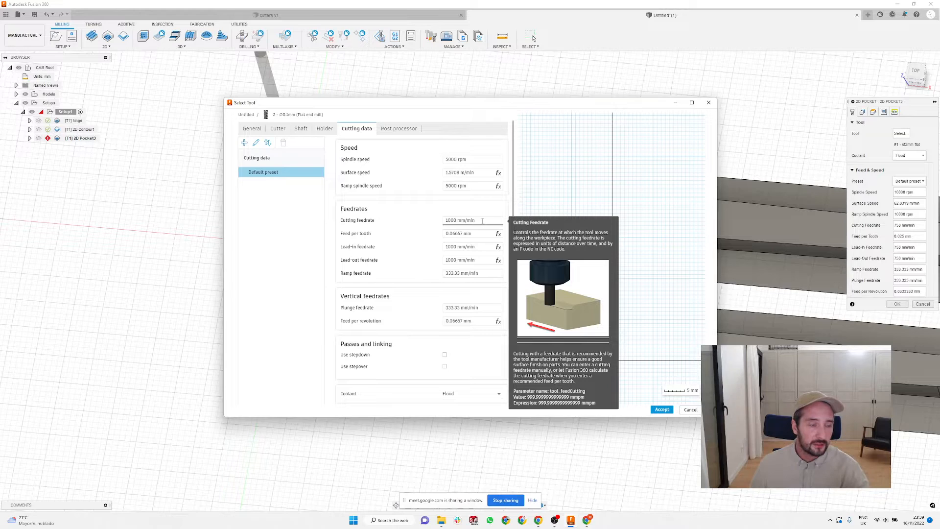
left_click(483, 221)
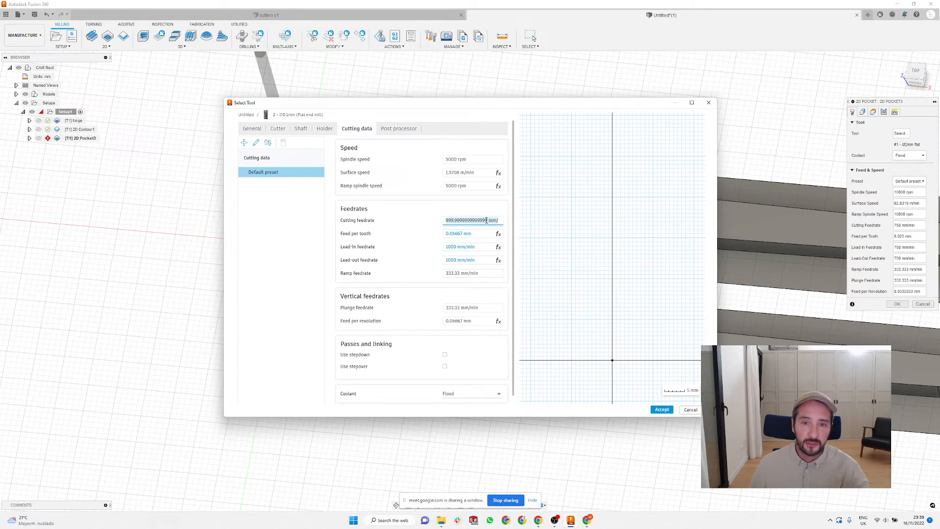
type("500")
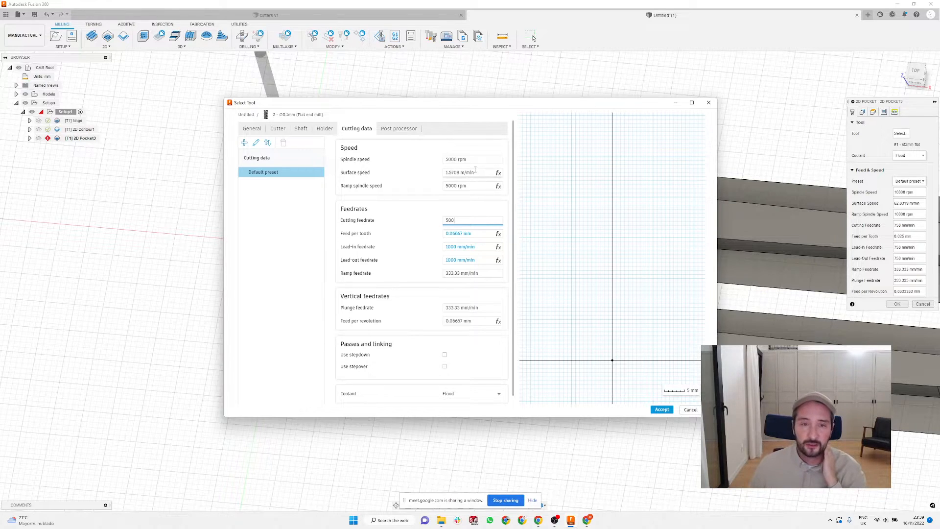
mouse_move(477, 162)
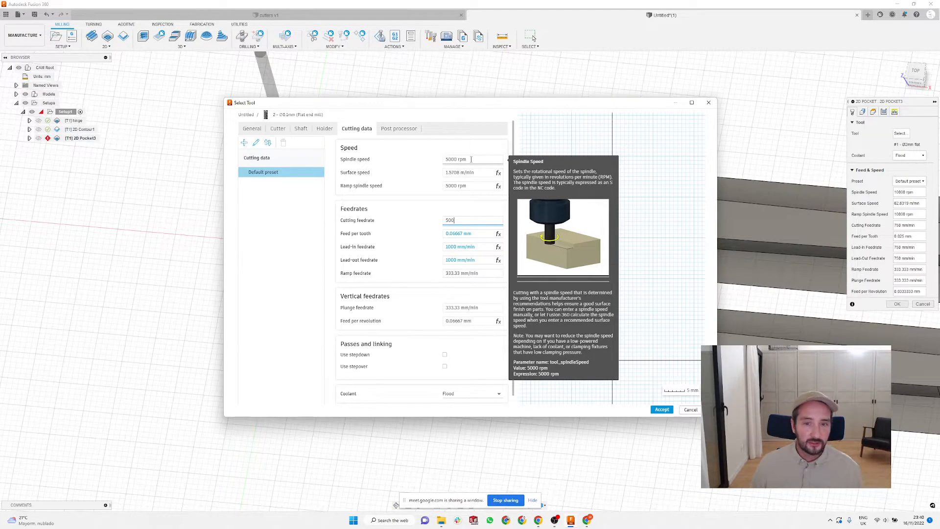
left_click(661, 409)
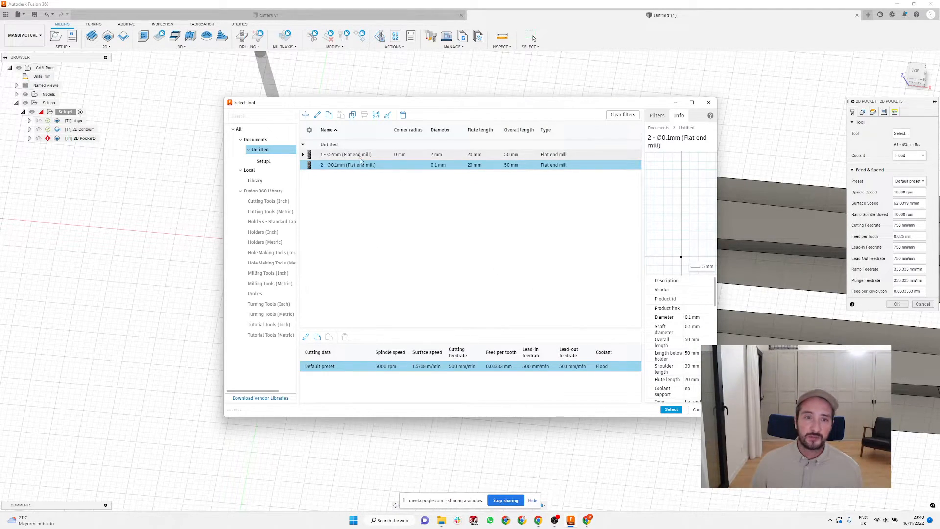
left_click(671, 410)
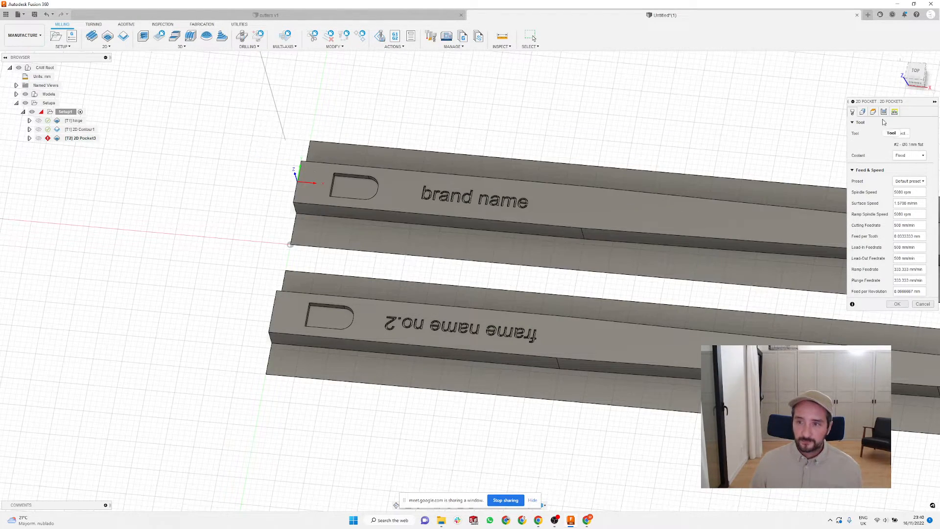
Step: Open the 2D Pocket's geometry settings for picking the engraved letters of "brand name" on the temple
left_click(861, 113)
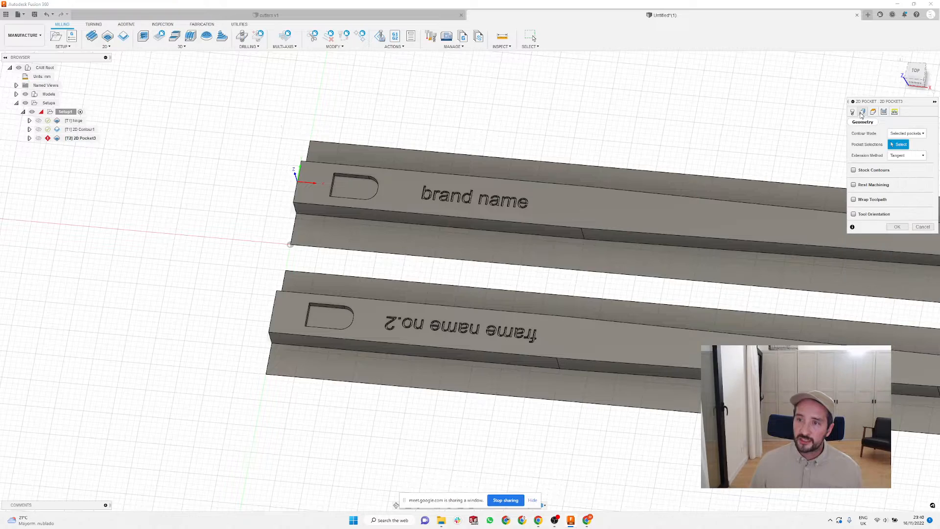
scroll(450, 230, "up", 5)
scroll(443, 215, "up", 3)
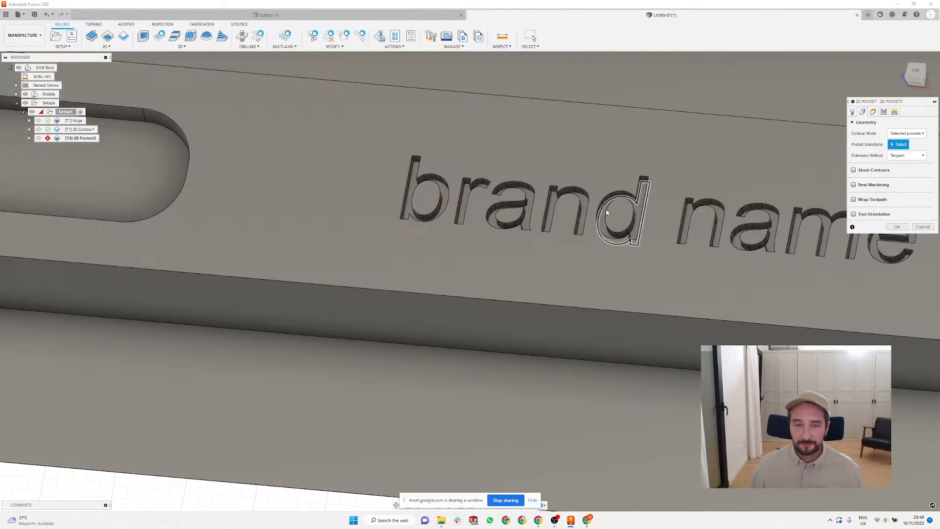
scroll(451, 191, "up", 2)
scroll(451, 191, "up", 2)
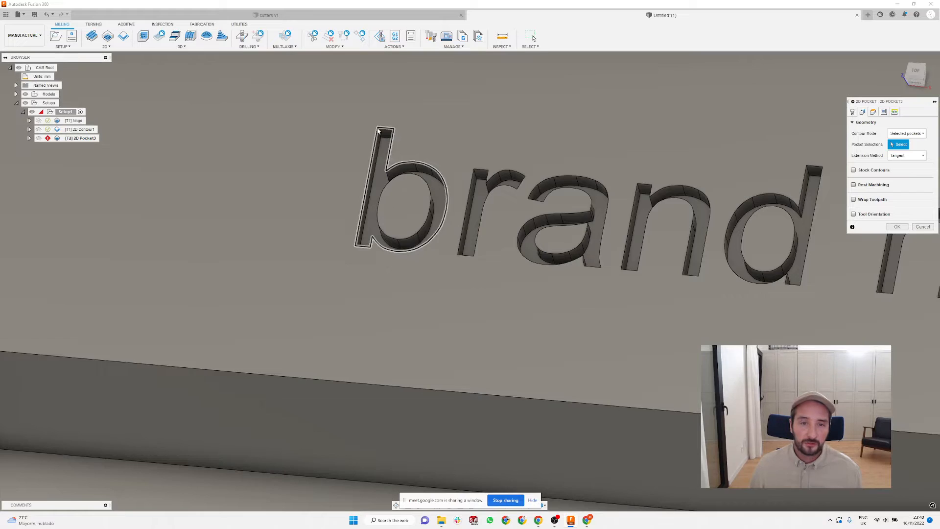
scroll(373, 131, "up", 2)
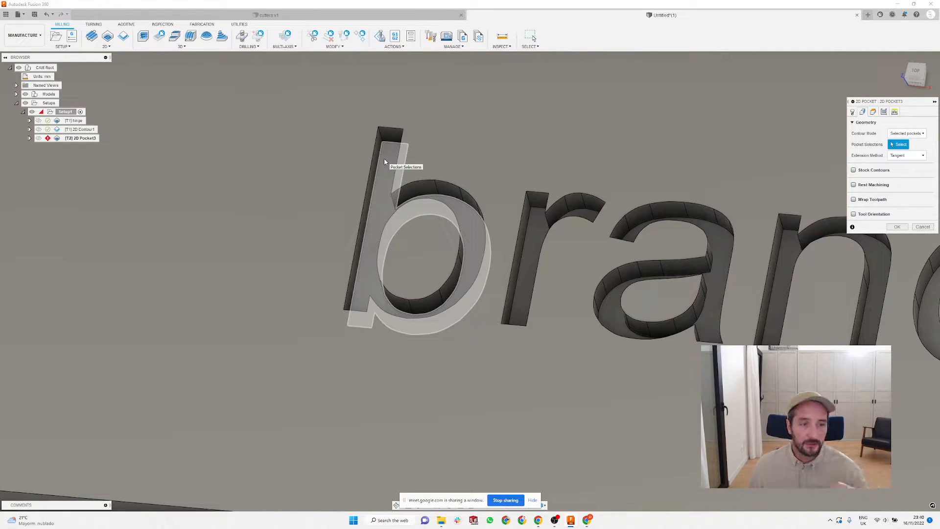
left_click(384, 162)
left_click(534, 233)
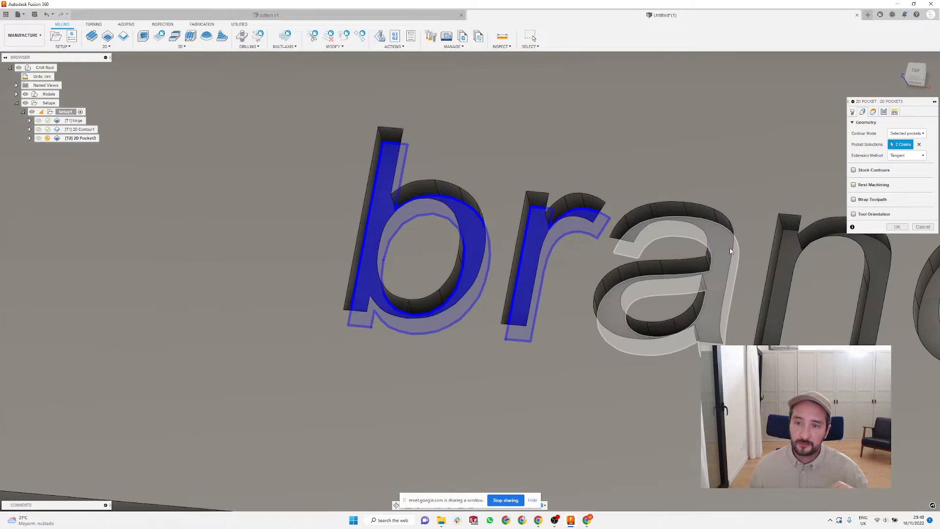
left_click(725, 248)
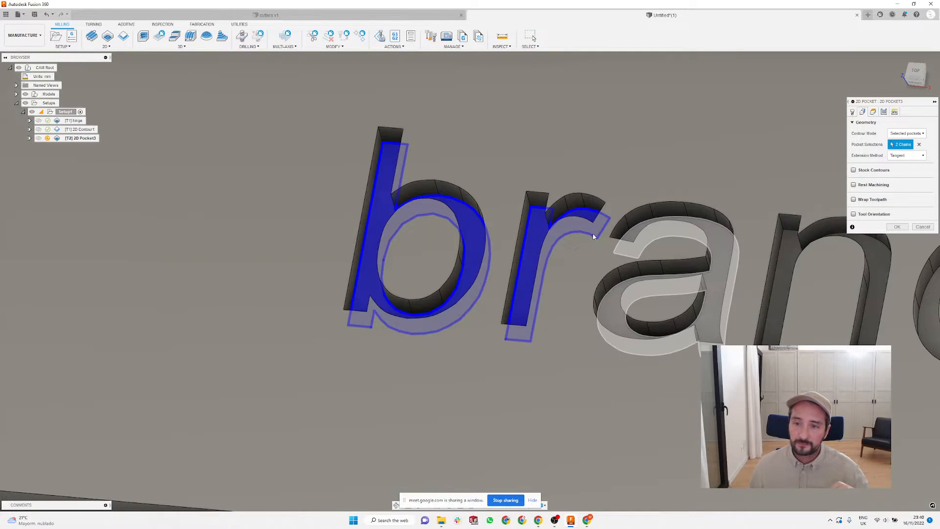
scroll(462, 264, "down", 3)
scroll(640, 280, "up", 1)
scroll(639, 279, "up", 2)
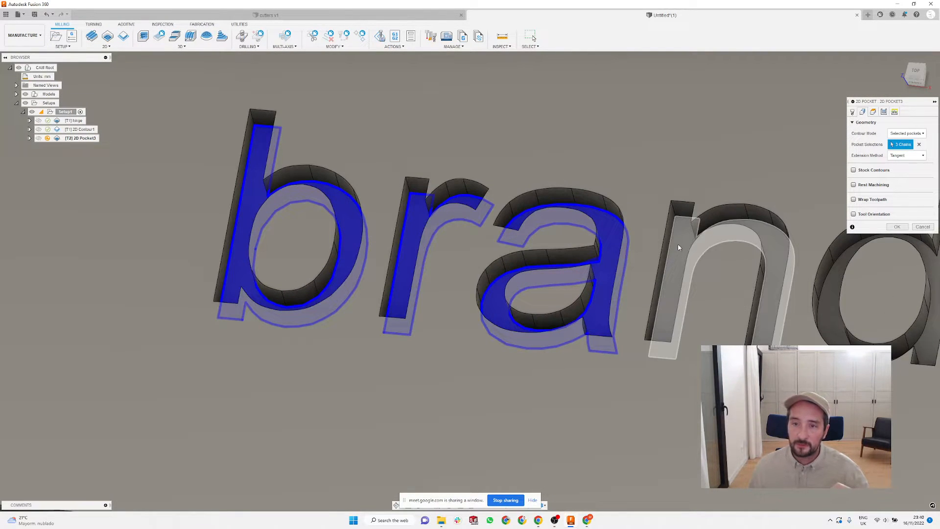
left_click(680, 243)
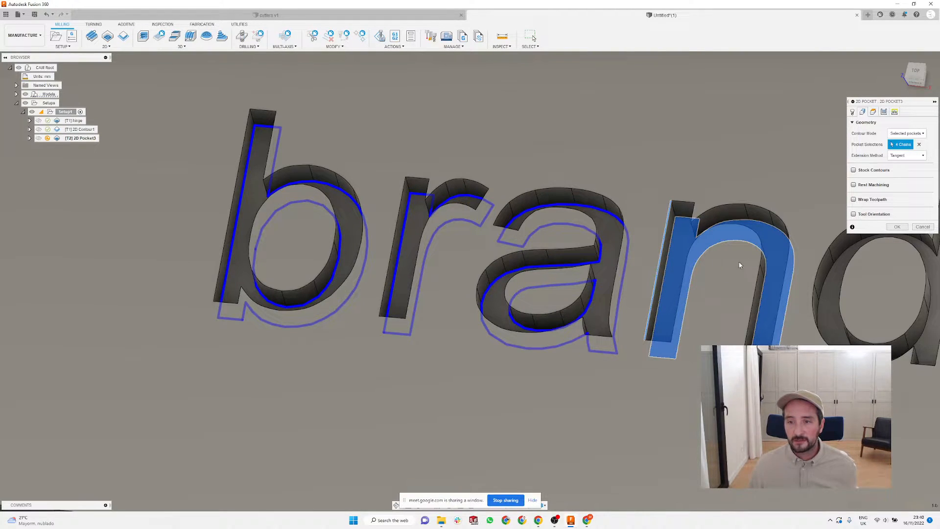
left_click(919, 144)
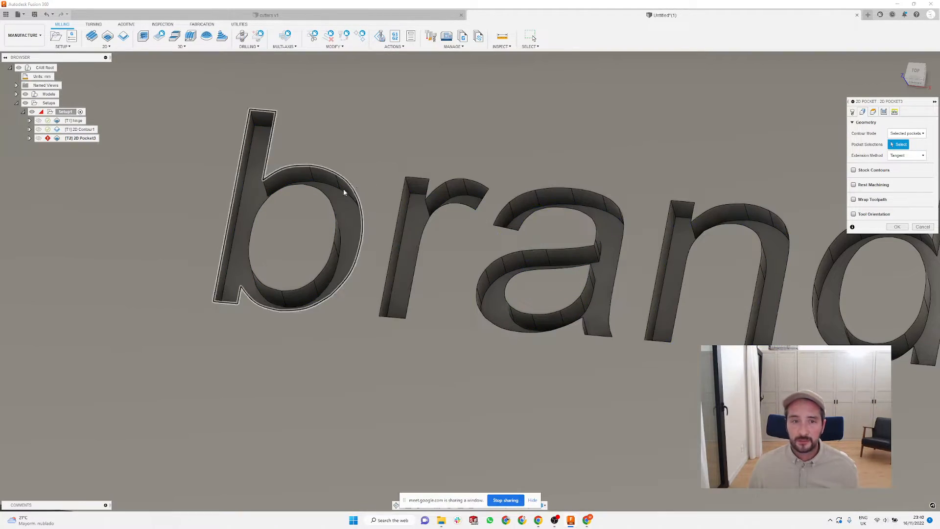
Step: Select the floors of the engraved letters b, r, a, n and d in "brand" as pocket geometry
left_click(343, 201)
left_click(416, 223)
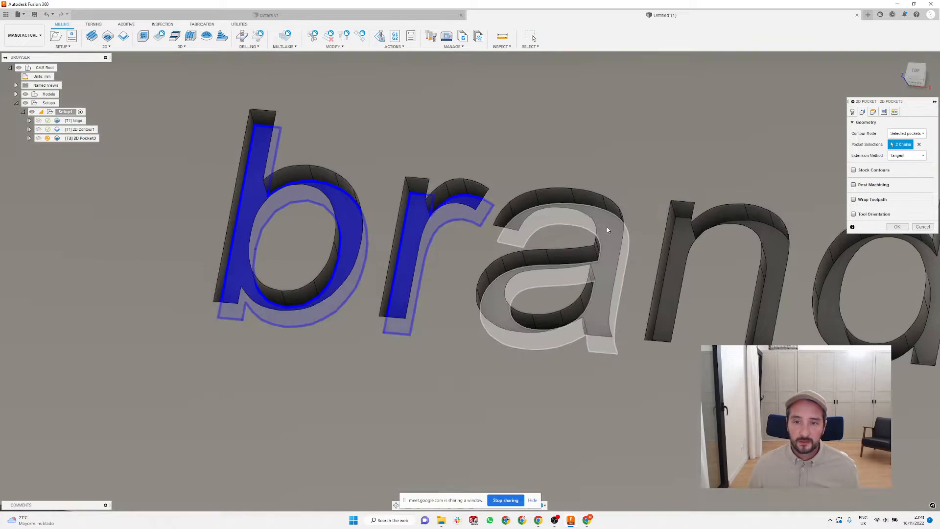
left_click(609, 235)
left_click(672, 232)
scroll(432, 240, "down", 4)
scroll(656, 260, "up", 3)
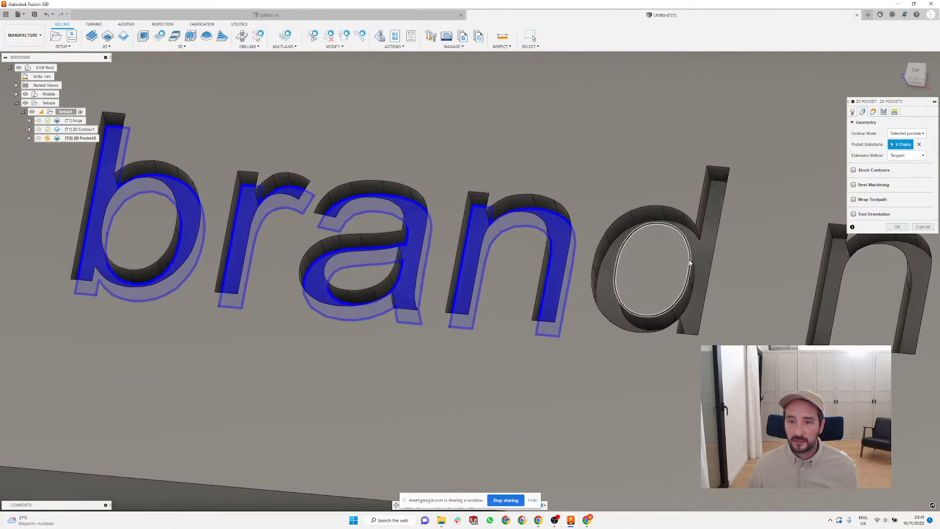
left_click(705, 259)
Step: Add the engraved letters n, a, m and e of "name" to the pocket selections
scroll(395, 258, "down", 4)
scroll(651, 263, "up", 3)
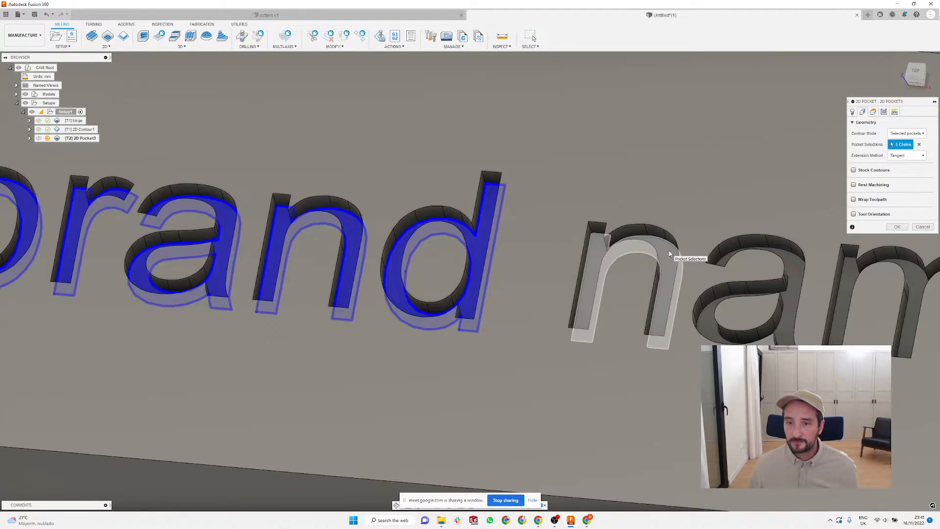
left_click(671, 253)
left_click(792, 269)
scroll(510, 292, "down", 4)
scroll(682, 285, "up", 4)
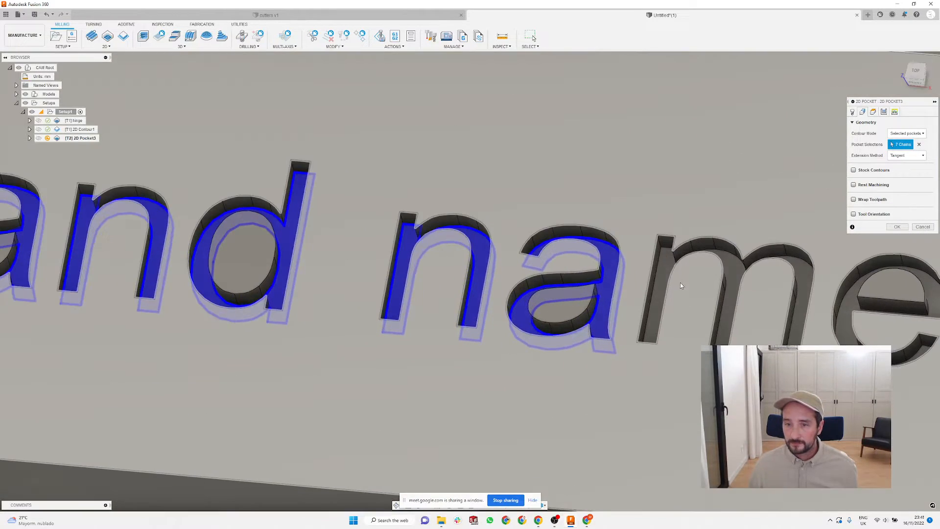
left_click(833, 289)
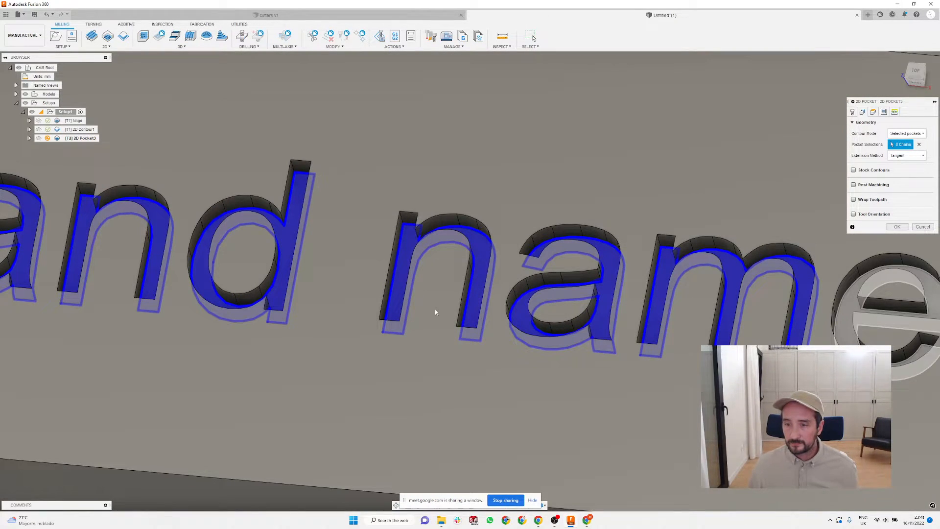
scroll(442, 312, "down", 6)
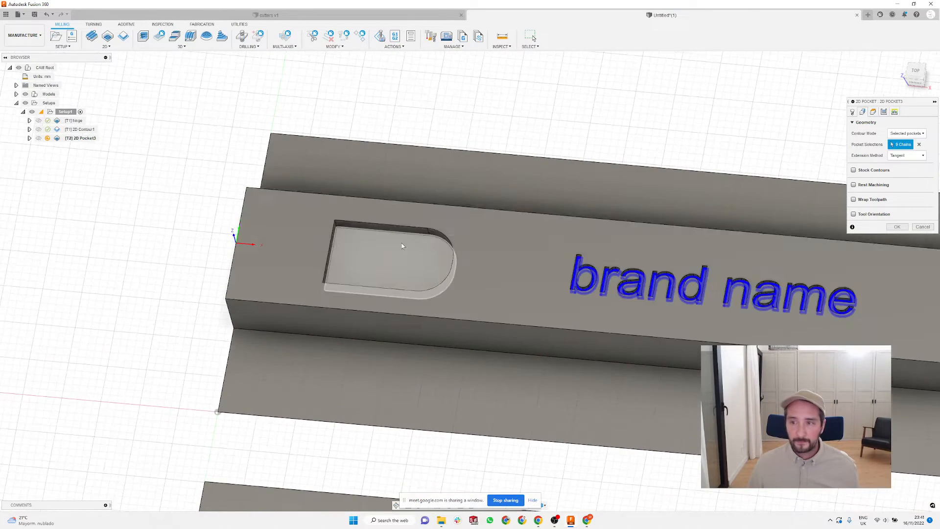
Step: Disable stock to leave, lead-in and lead-out for the 2D Pocket and generate the engraving toolpath
left_click(884, 112)
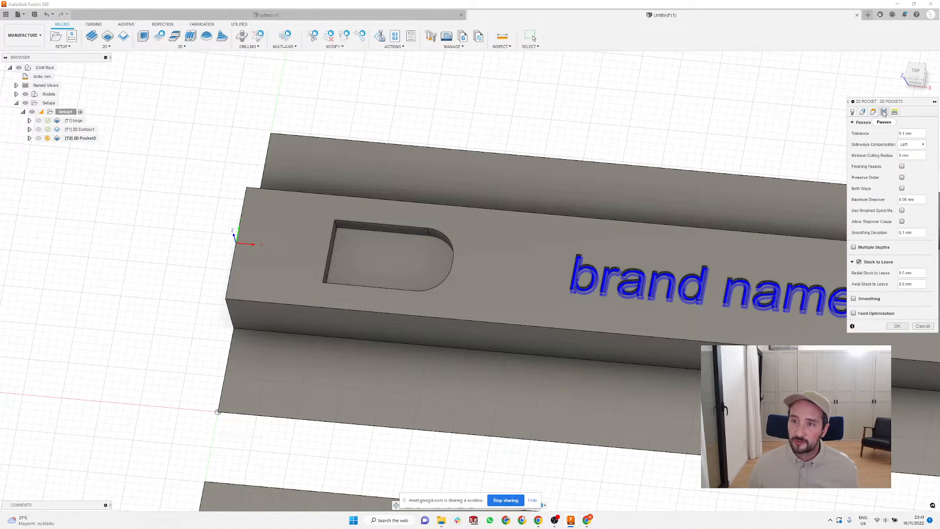
left_click(860, 262)
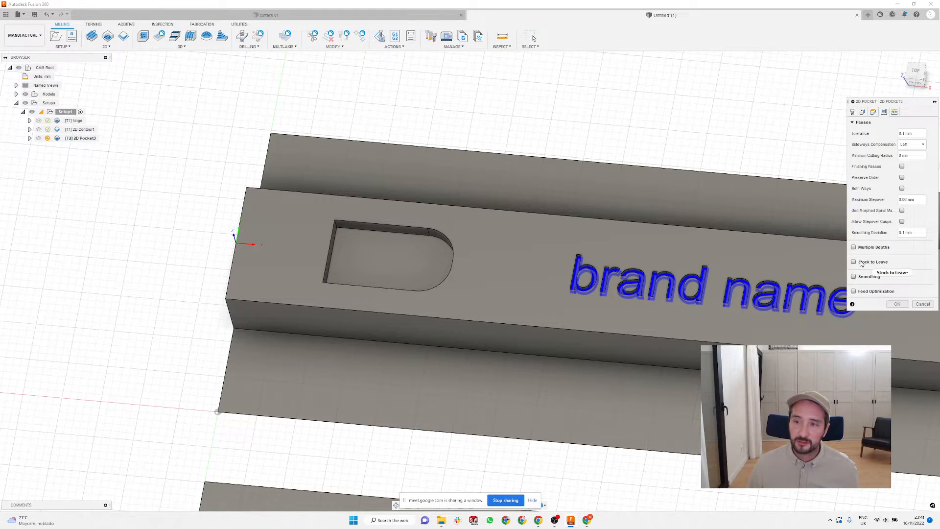
left_click(894, 112)
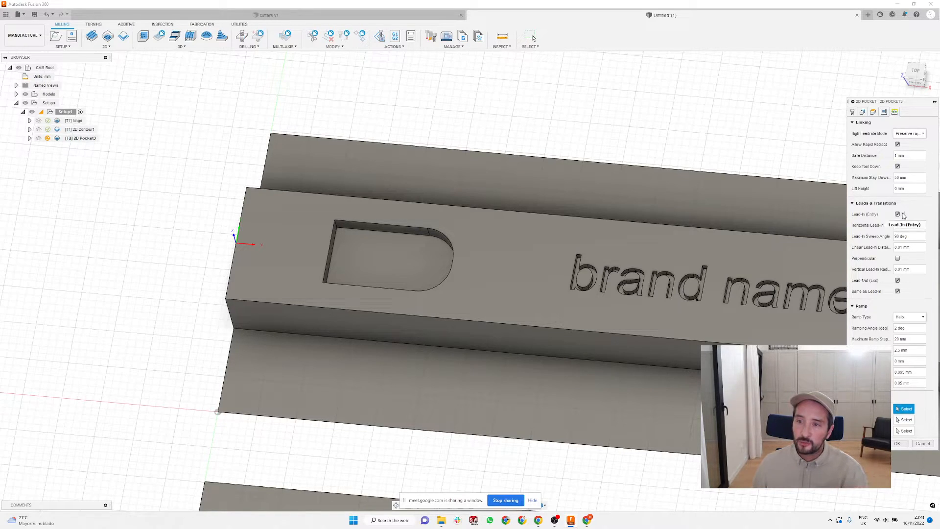
mouse_move(899, 215)
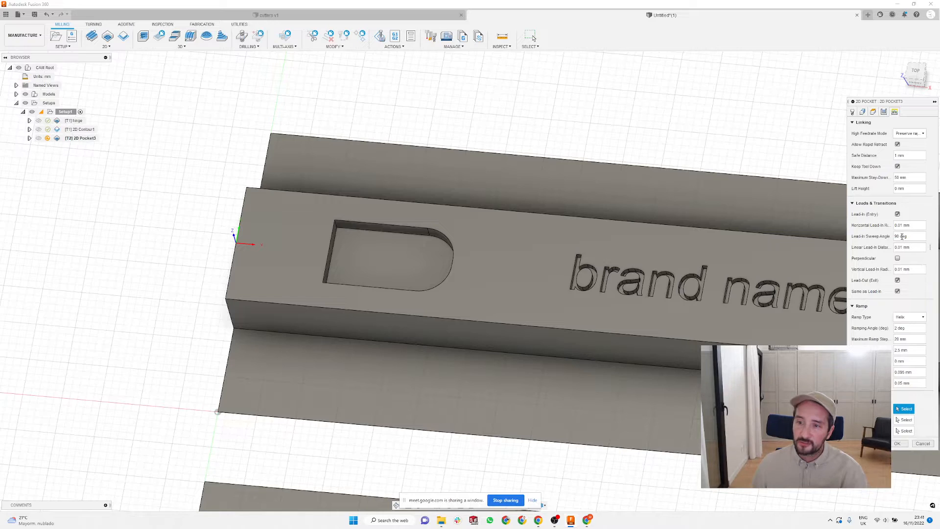
left_click(898, 215)
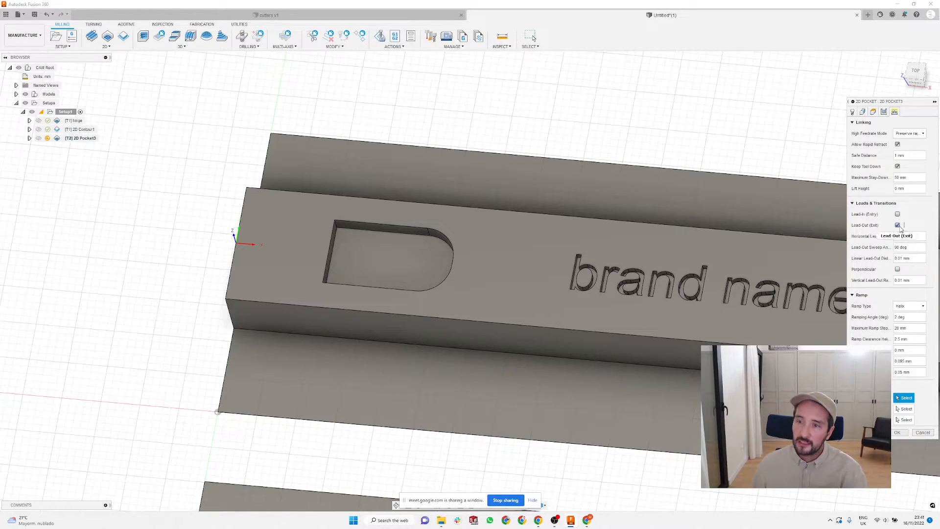
left_click(897, 224)
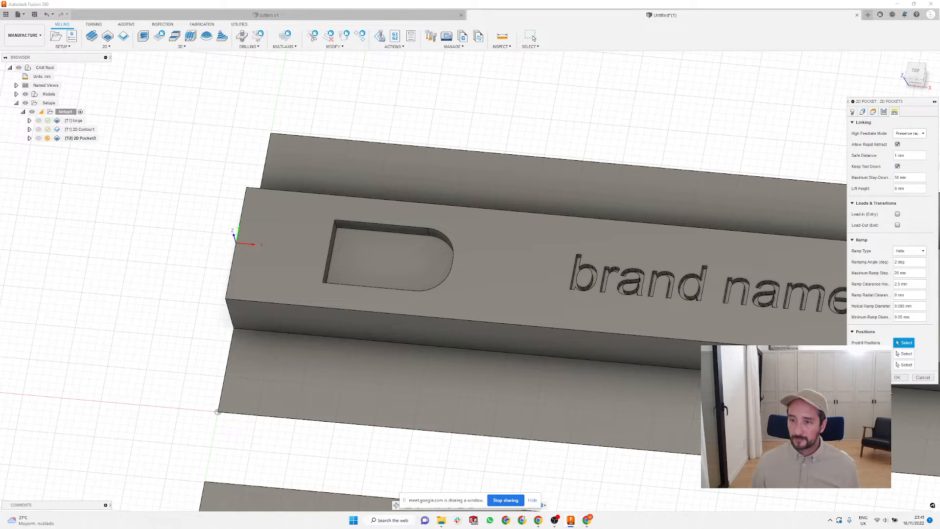
left_click(899, 377)
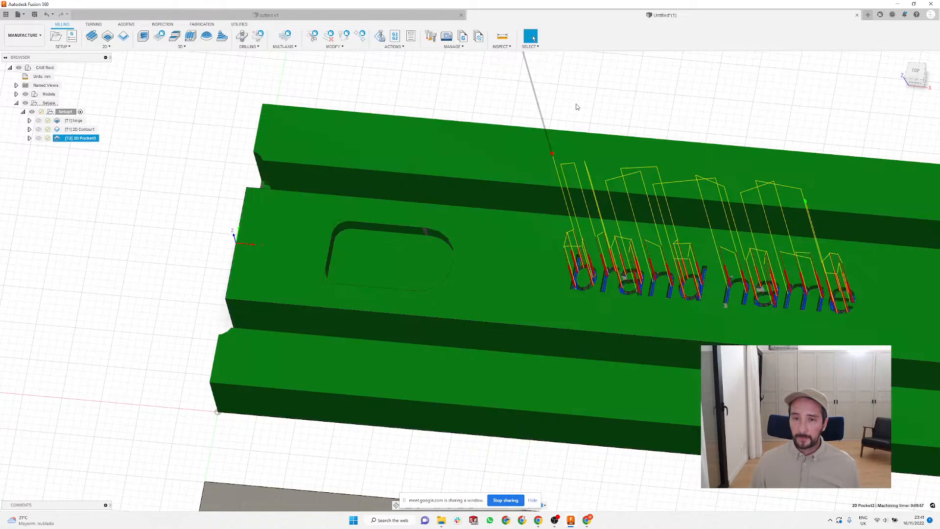
Step: Change the ramp type of the engraving 2D Pocket to Plunge and regenerate the toolpath
scroll(582, 290, "up", 5)
scroll(573, 256, "up", 3)
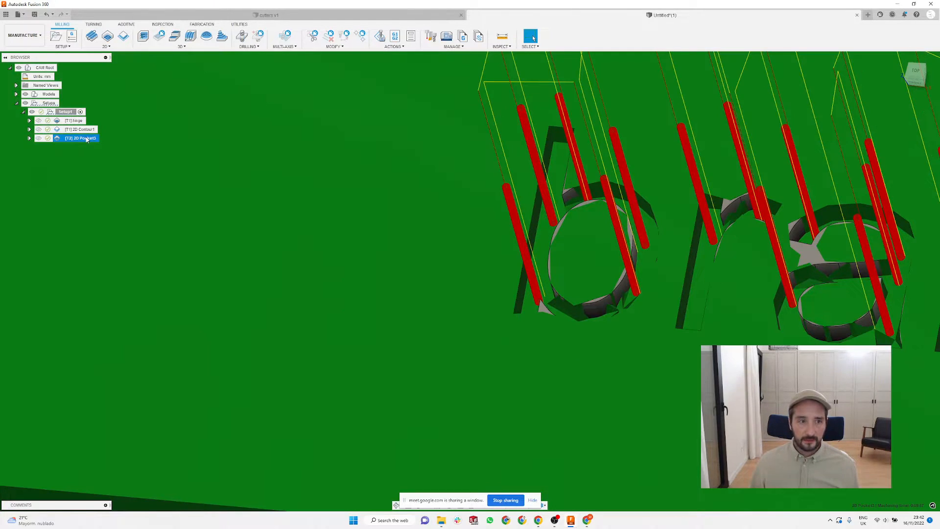
right_click(86, 139)
left_click(98, 142)
scroll(395, 230, "down", 3)
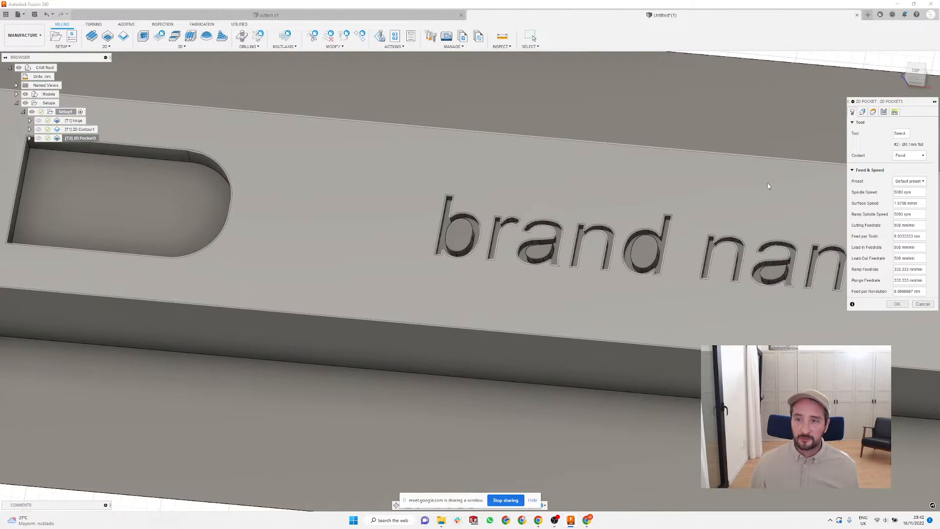
left_click(895, 112)
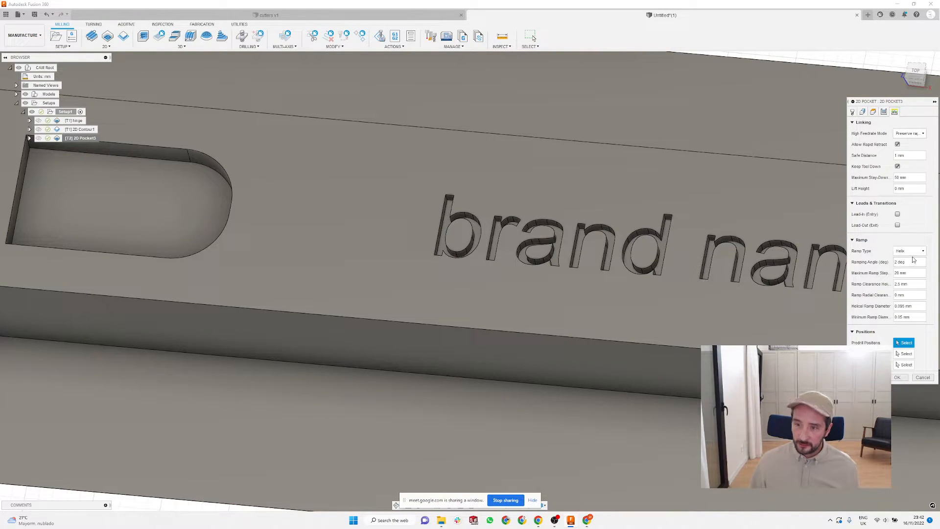
left_click(912, 252)
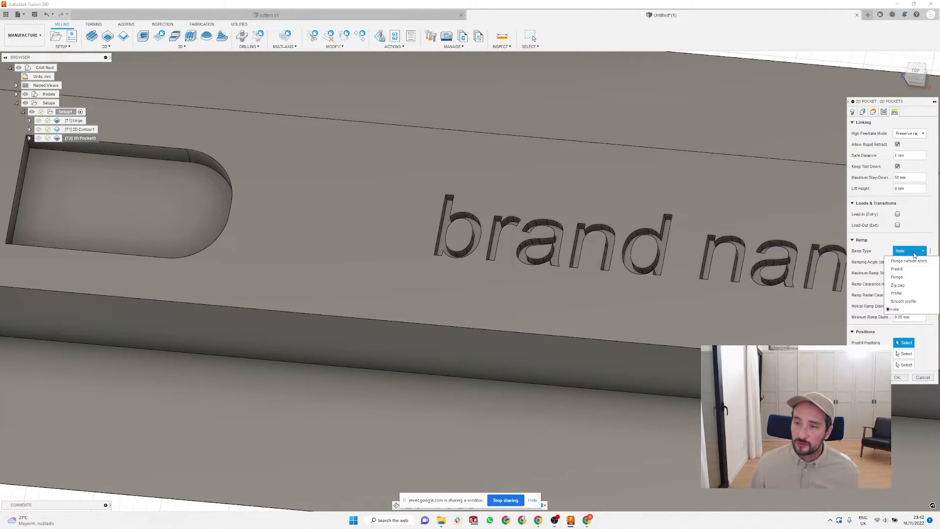
left_click(906, 276)
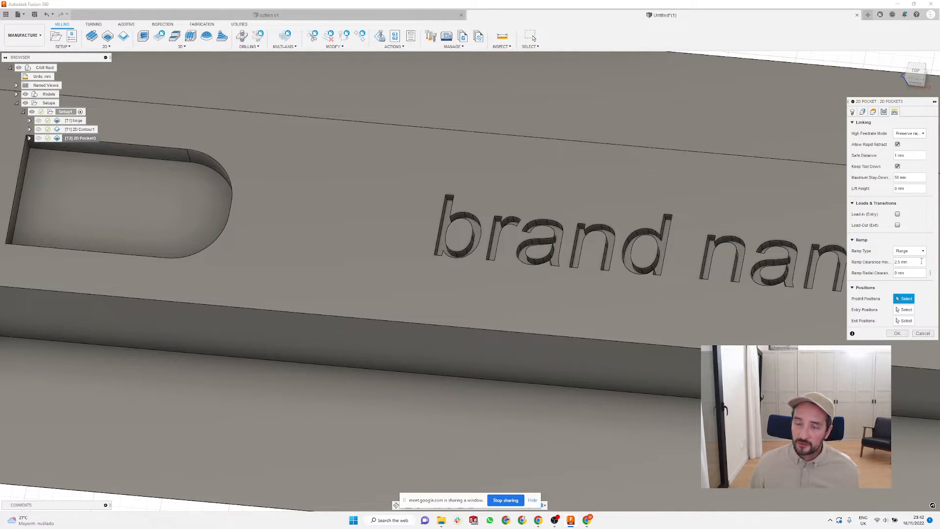
left_click(914, 263)
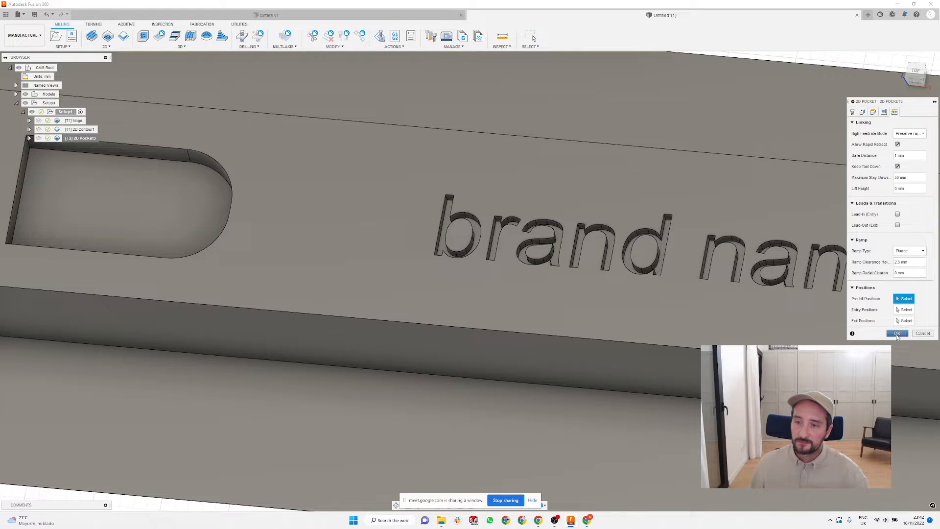
left_click(897, 334)
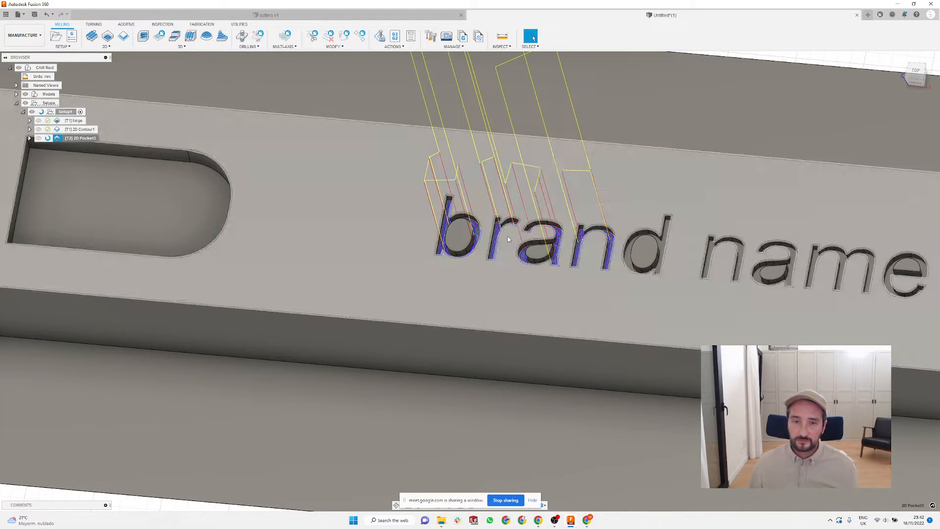
scroll(489, 247, "up", 5)
scroll(529, 214, "down", 4)
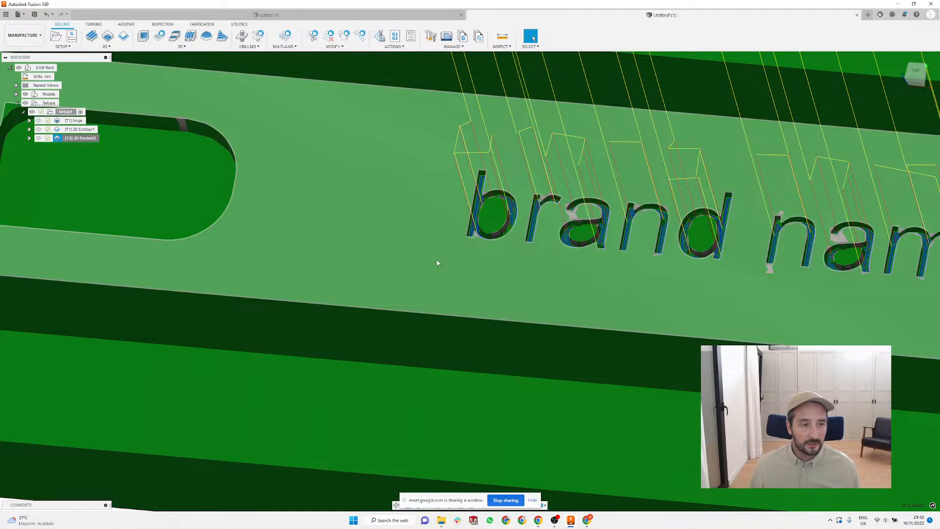
scroll(437, 263, "down", 5)
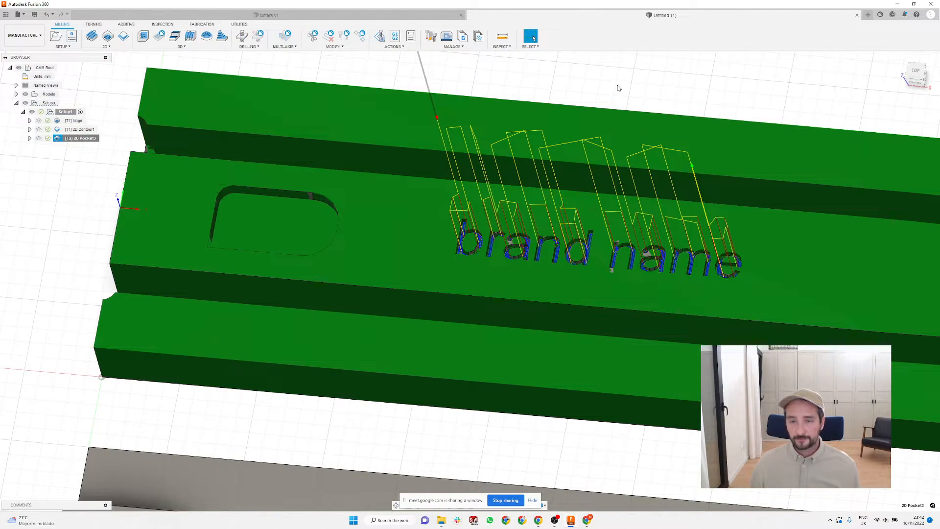
Step: Rename the 2D Pocket operation as "engraving right"
left_click(617, 88)
scroll(513, 136, "down", 3)
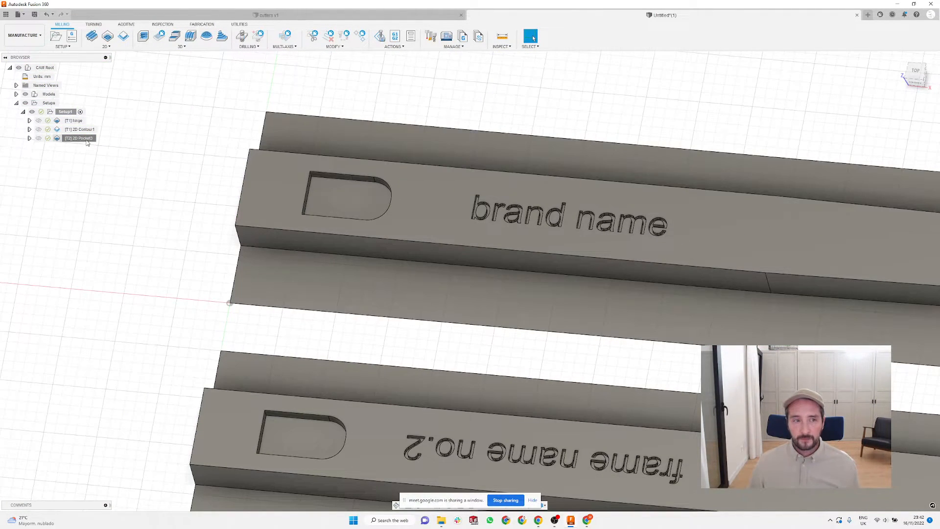
left_click(87, 142)
left_click(84, 139)
type("engraving righ")
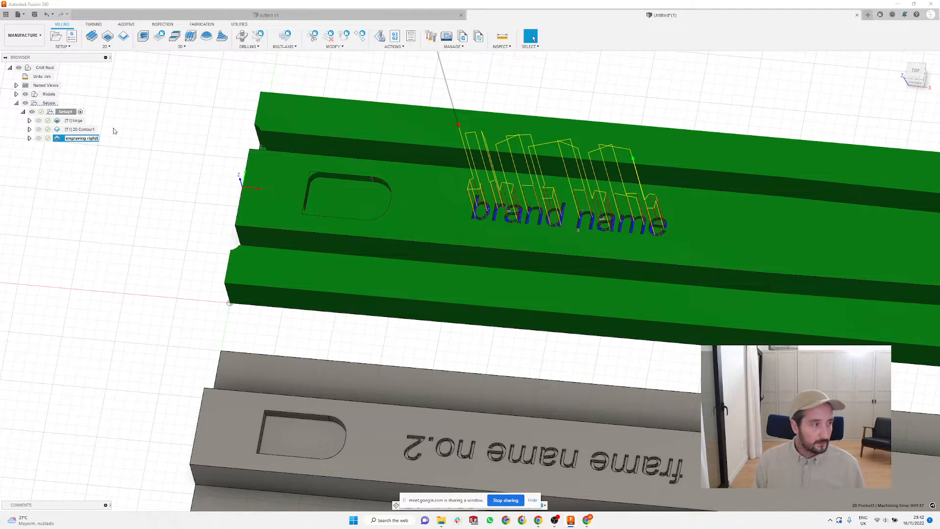
type("t")
key("Return")
left_click(188, 192)
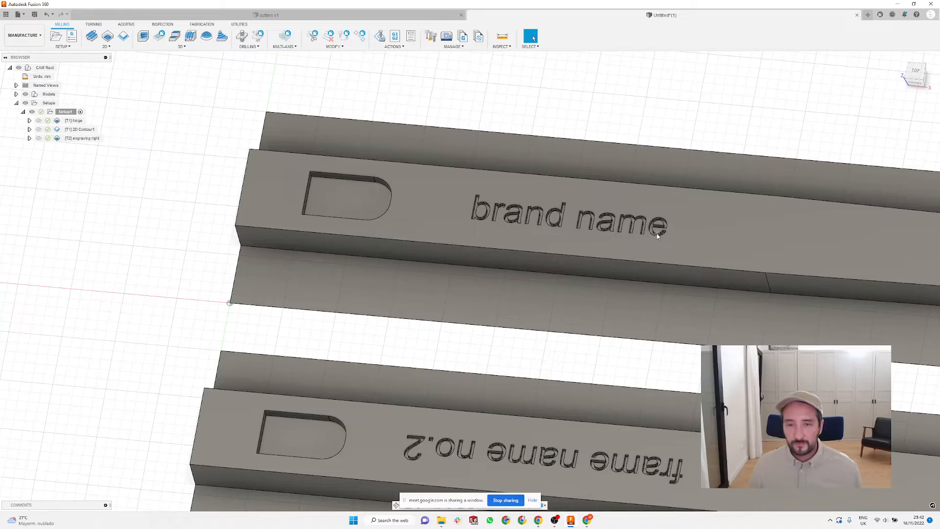
Step: Edit the "engraving right" operation and set its clearance height offset to 2 mm above the retract height
scroll(658, 236, "up", 2)
left_click(83, 138)
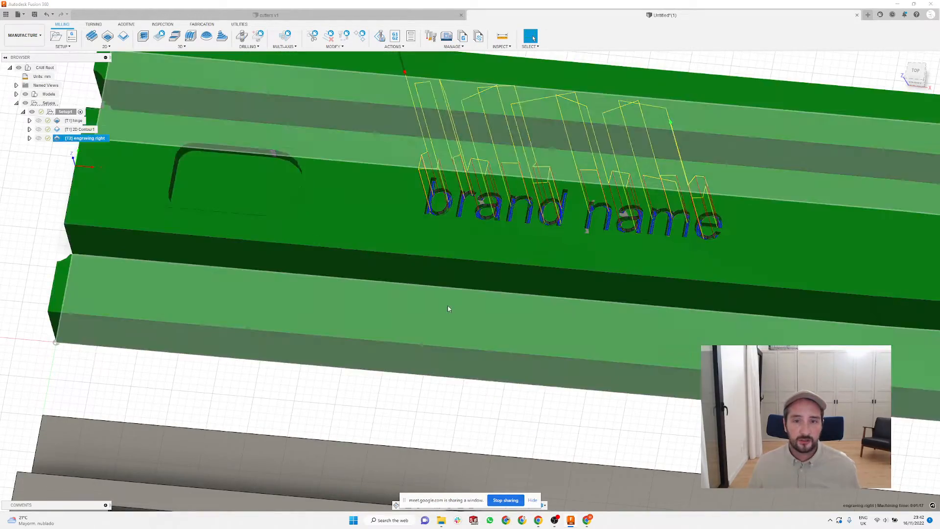
scroll(448, 309, "down", 3)
mouse_move(571, 310)
middle_mouse_down("shift")
mouse_move(564, 272)
mouse_move(568, 313)
mouse_move(568, 292)
mouse_move(571, 304)
middle_mouse_up("shift")
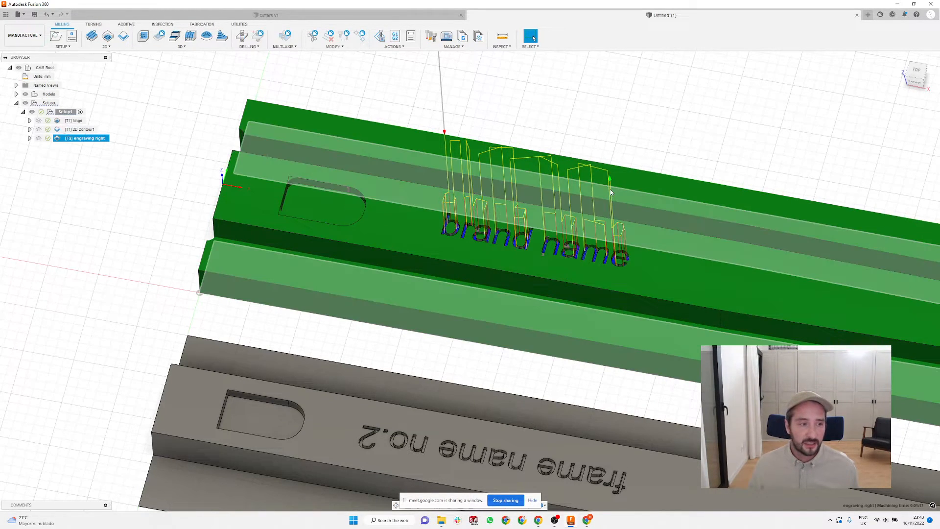
right_click(100, 139)
left_click(122, 145)
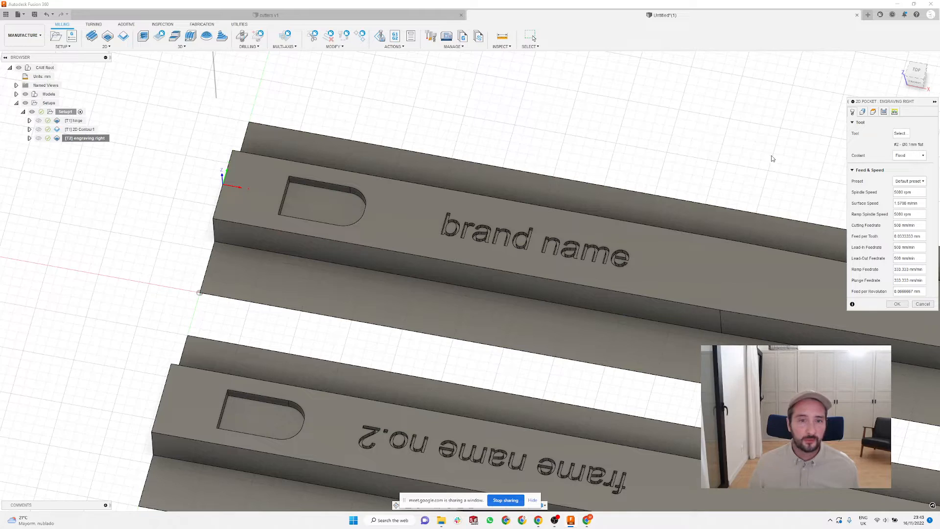
left_click(873, 112)
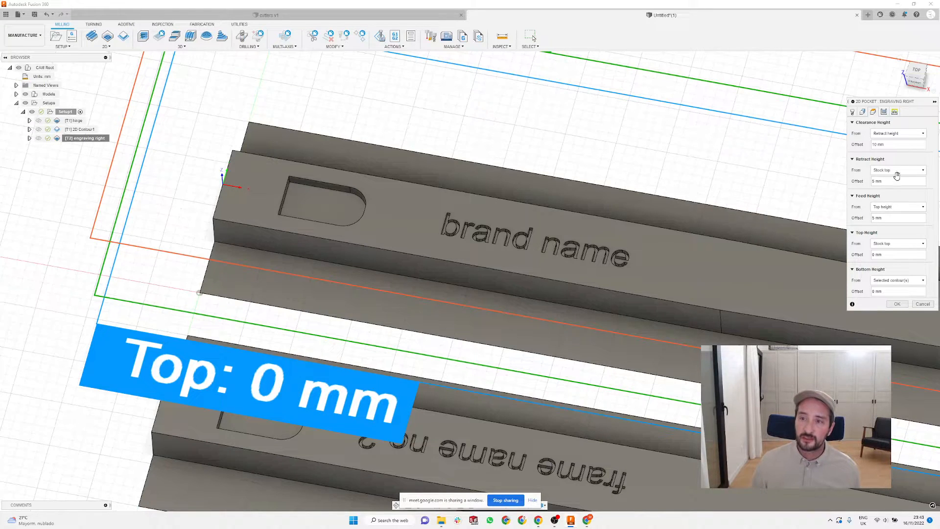
left_click_drag(886, 146, 862, 146)
type("1")
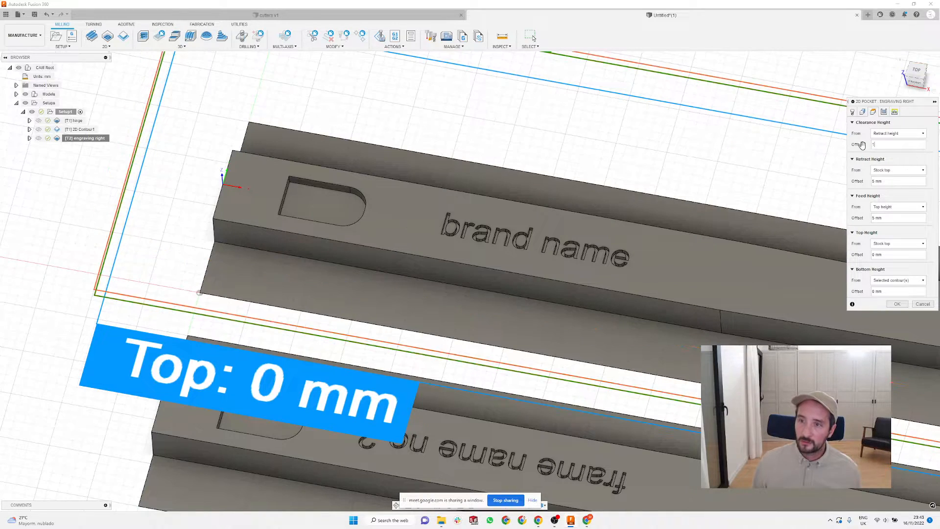
left_click_drag(880, 144, 867, 144)
type("2")
Step: Set both the retract height offset and the feed height offset of "engraving right" to 1 mm
left_click(889, 181)
left_click_drag(889, 182, 869, 181)
key("BackSpace")
type("1")
left_click_drag(892, 218, 861, 219)
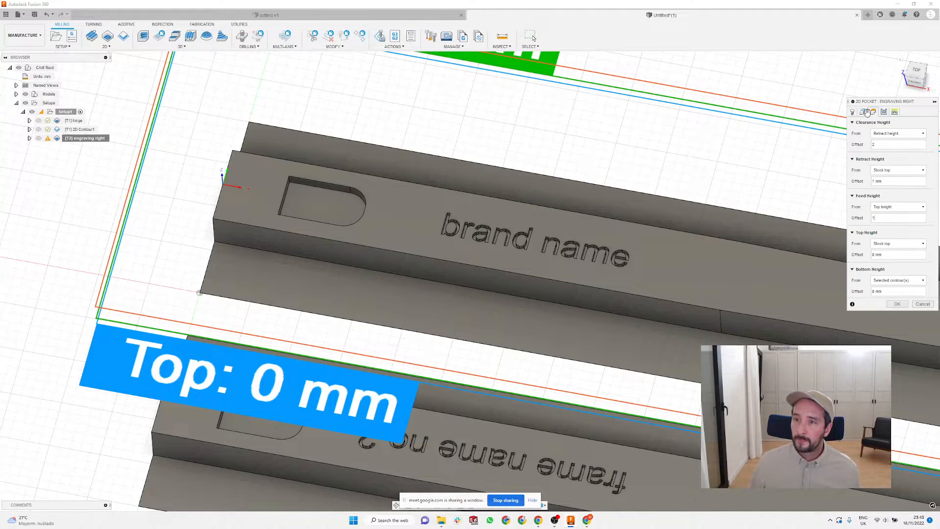
Step: Set the ramp clearance height of "engraving right" to 1 mm and regenerate the toolpath
left_click(884, 112)
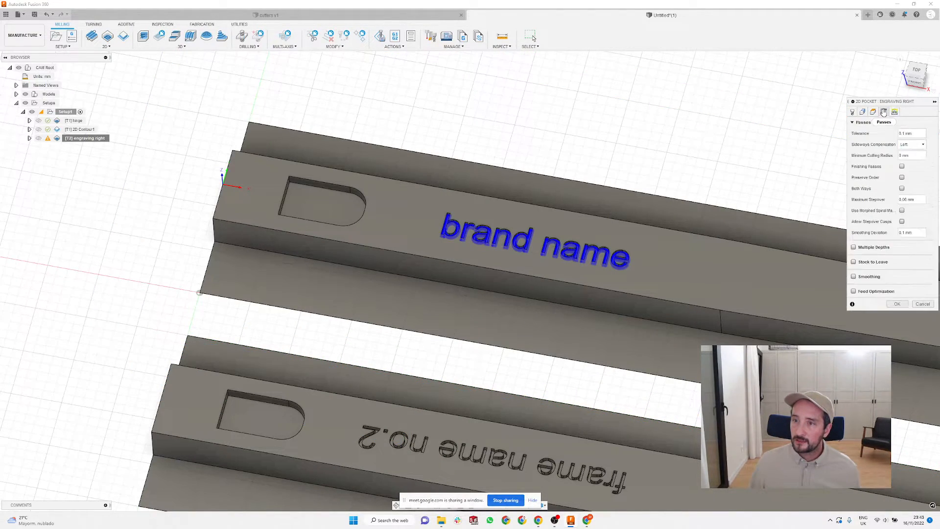
left_click(895, 112)
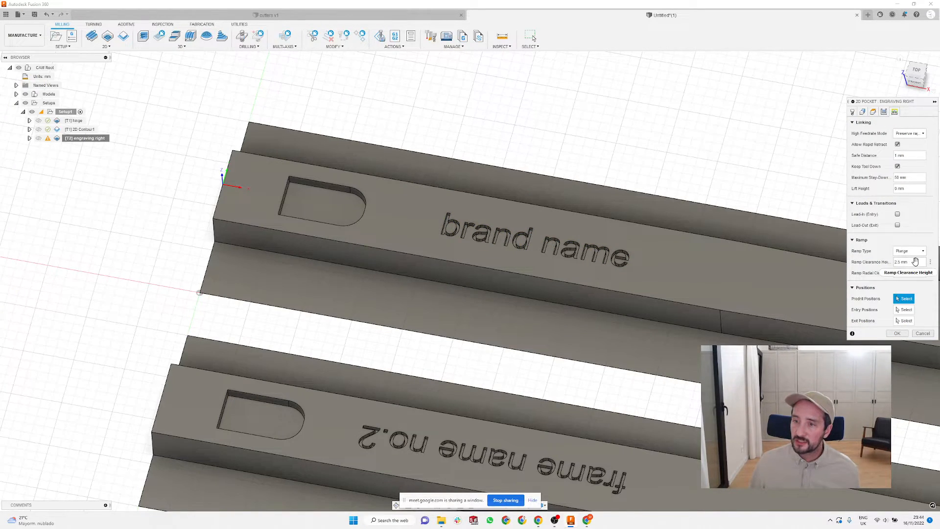
left_click_drag(915, 261, 876, 260)
type("1")
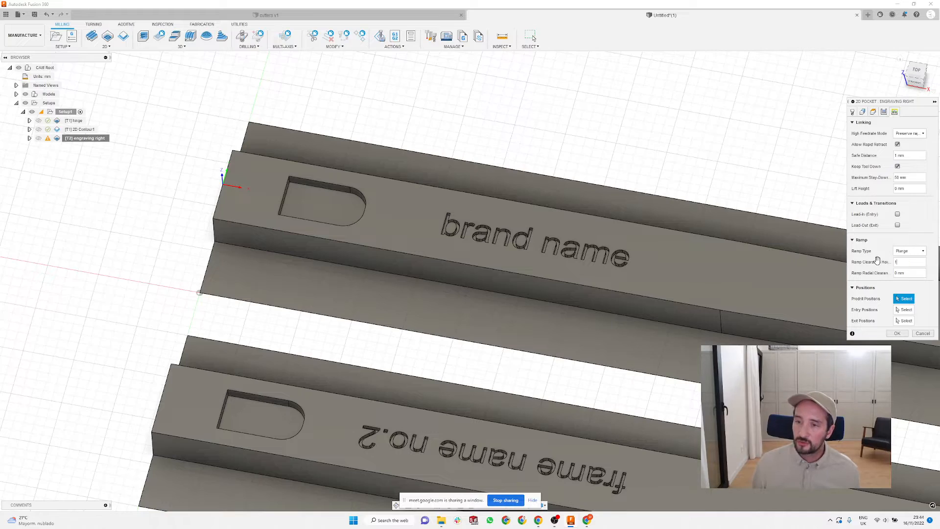
left_click(896, 333)
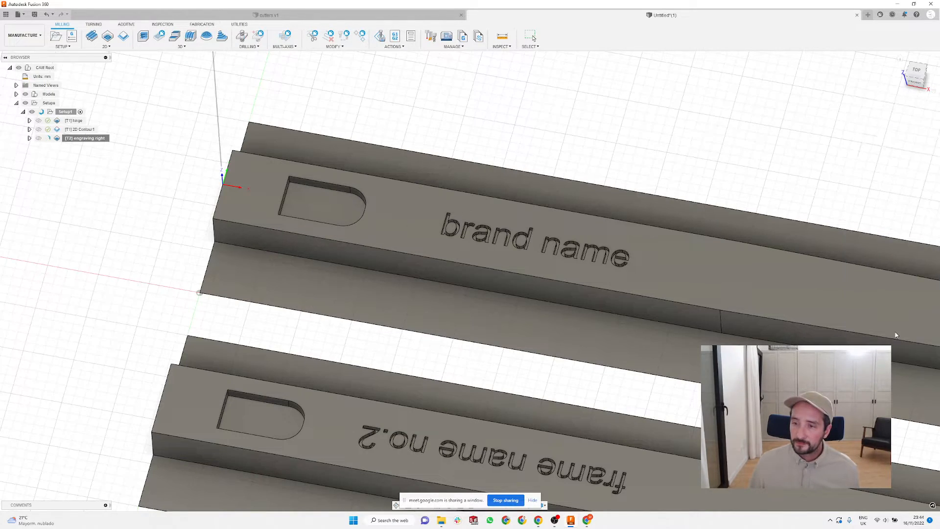
scroll(515, 240, "up", 5)
middle_click_drag(515, 240, 510, 198, "shift")
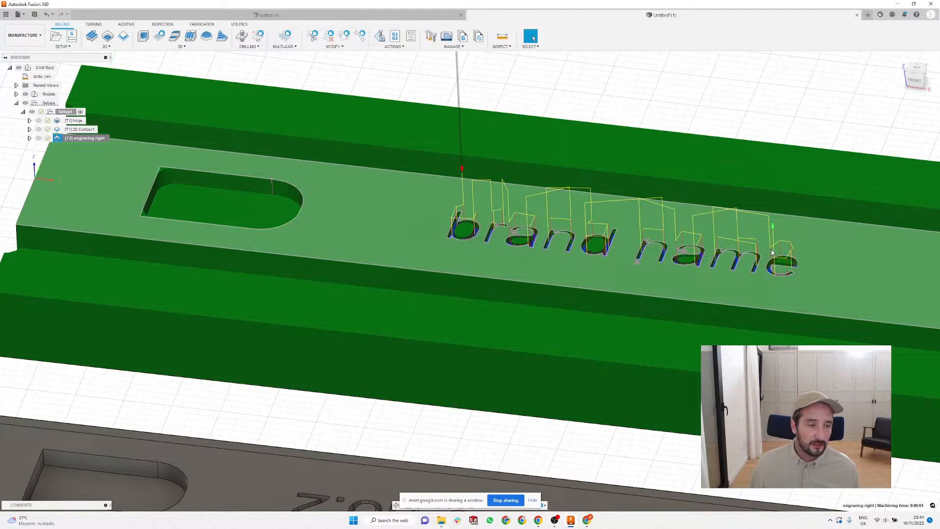
scroll(605, 288, "down", 5)
left_click(632, 133)
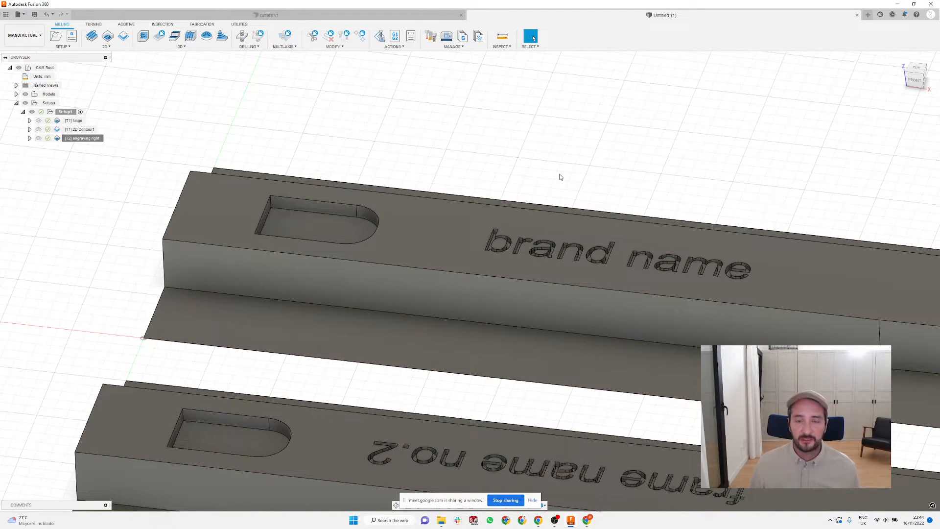
Step: Rename the setup that holds the brand name temple's toolpaths as "right"
scroll(494, 174, "down", 3)
middle_click_drag(528, 153, 528, 165, "shift")
scroll(531, 158, "down", 3)
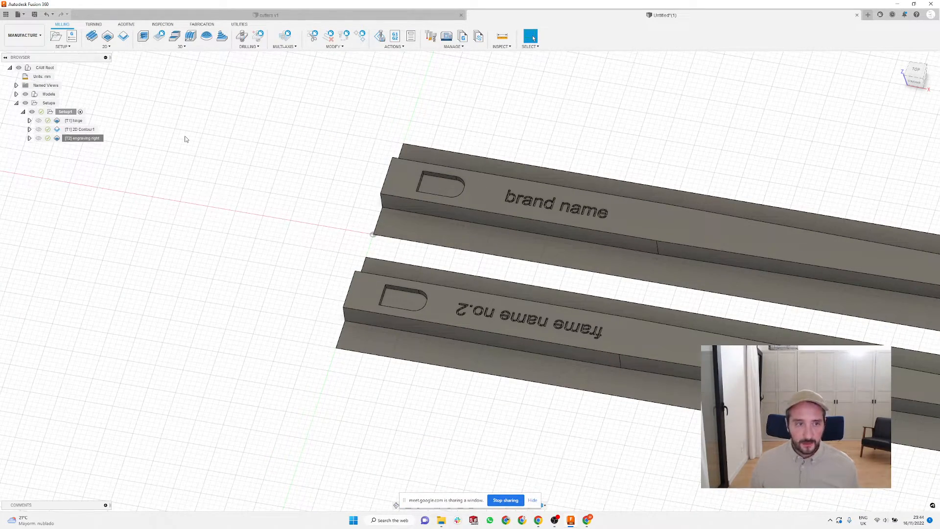
left_click(65, 112)
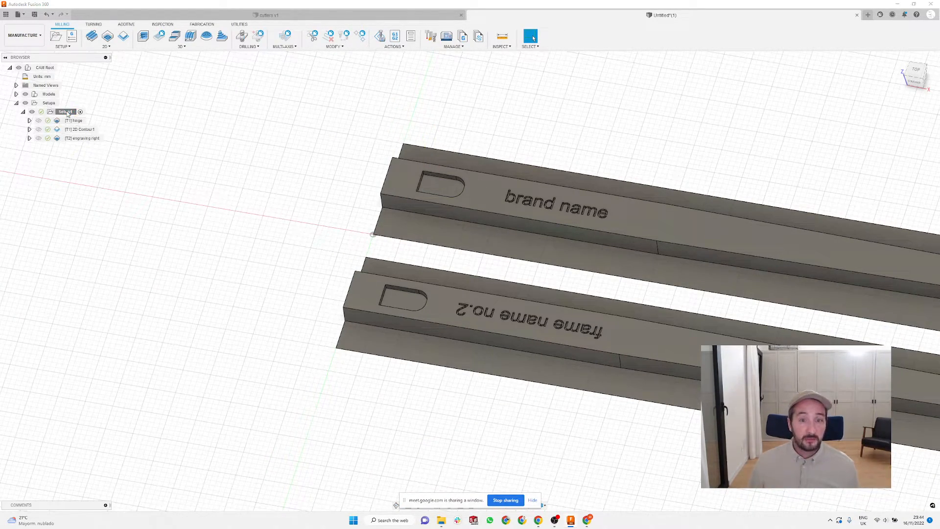
scroll(289, 239, "down", 3)
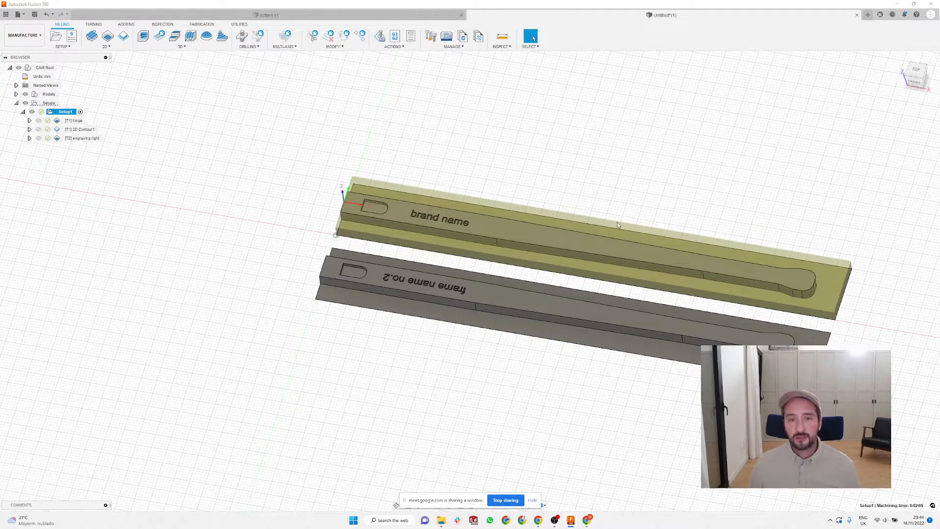
left_click(259, 225)
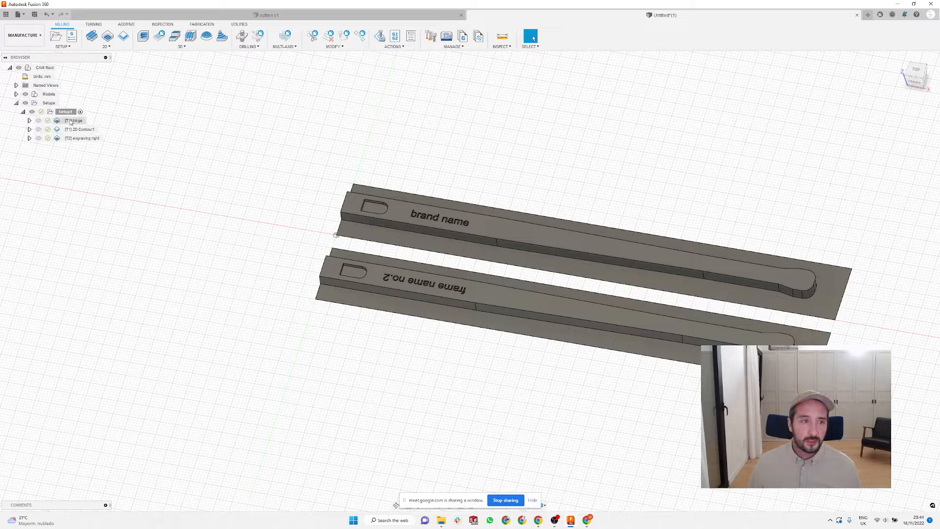
left_click(63, 112)
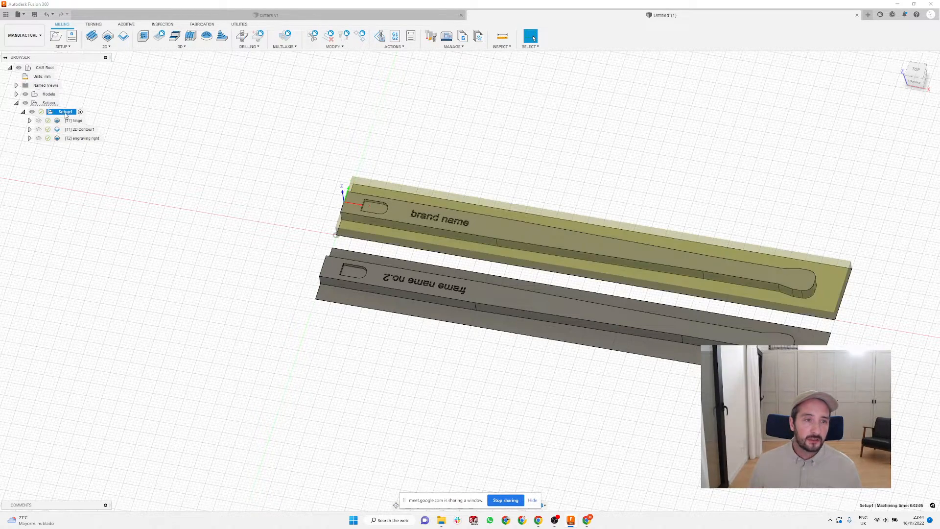
left_click(66, 113)
type("right")
key("Return")
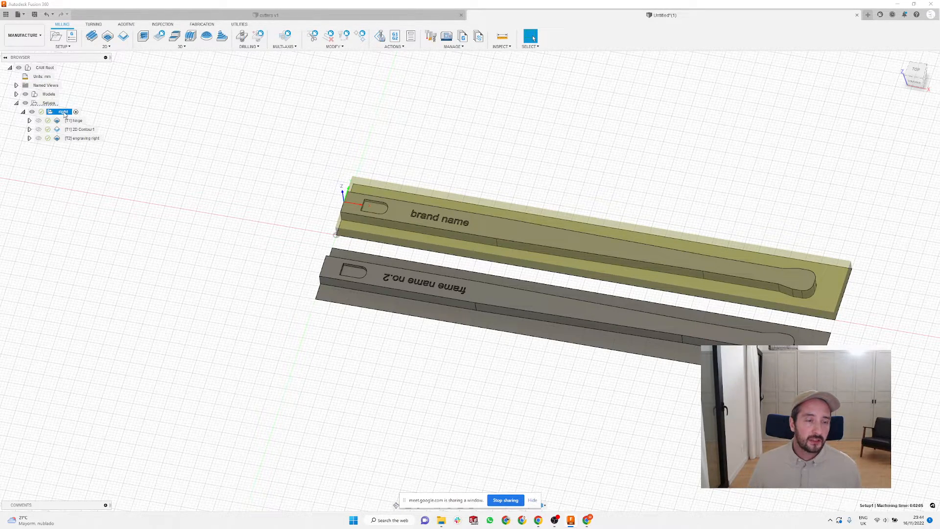
Step: Duplicate the "right" setup together with its operations and rename the copy as "left"
right_click(65, 114)
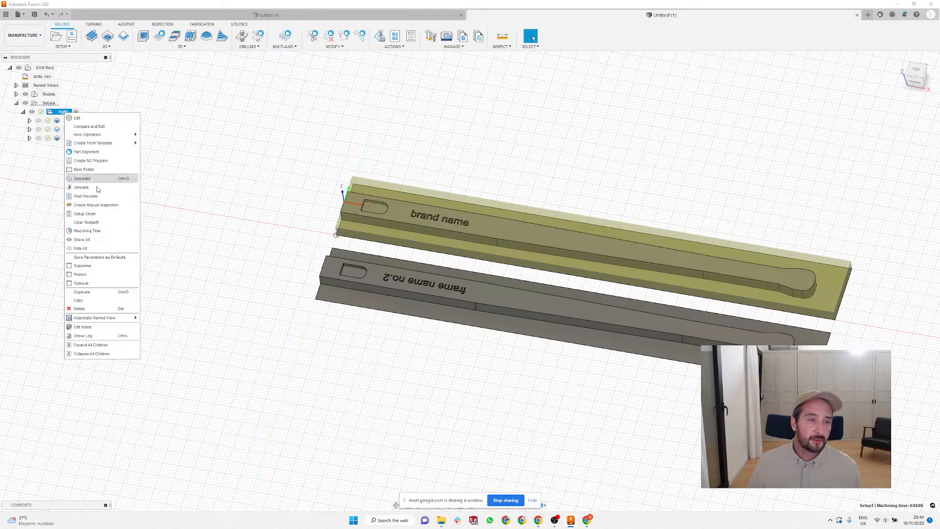
left_click(103, 293)
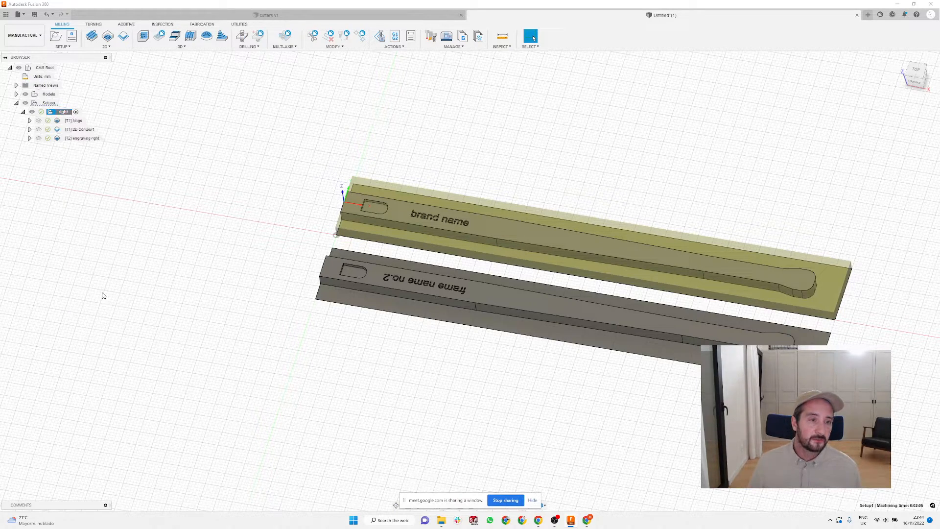
left_click(63, 149)
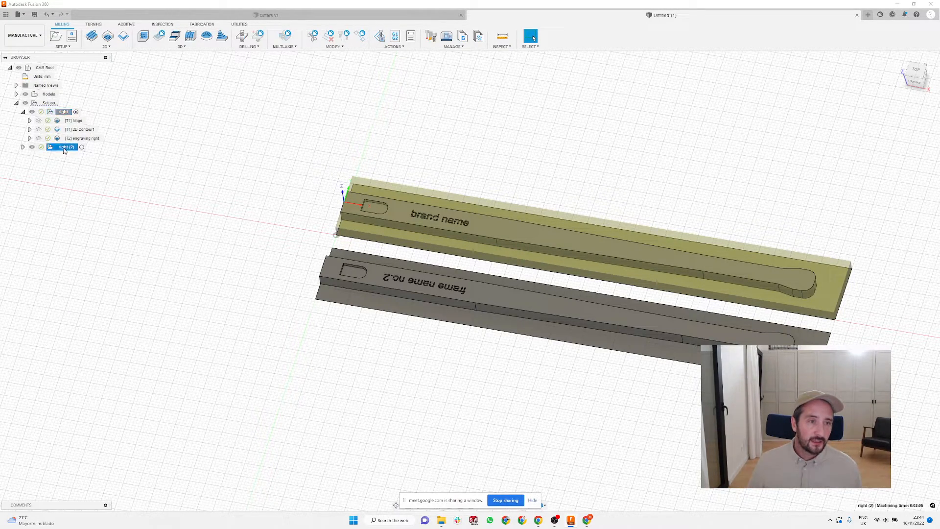
left_click(23, 147)
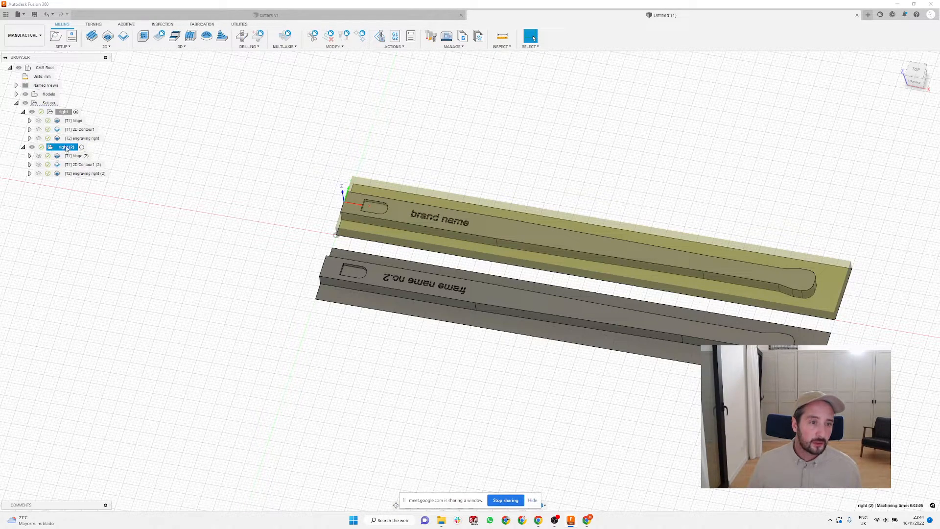
double_click(67, 147)
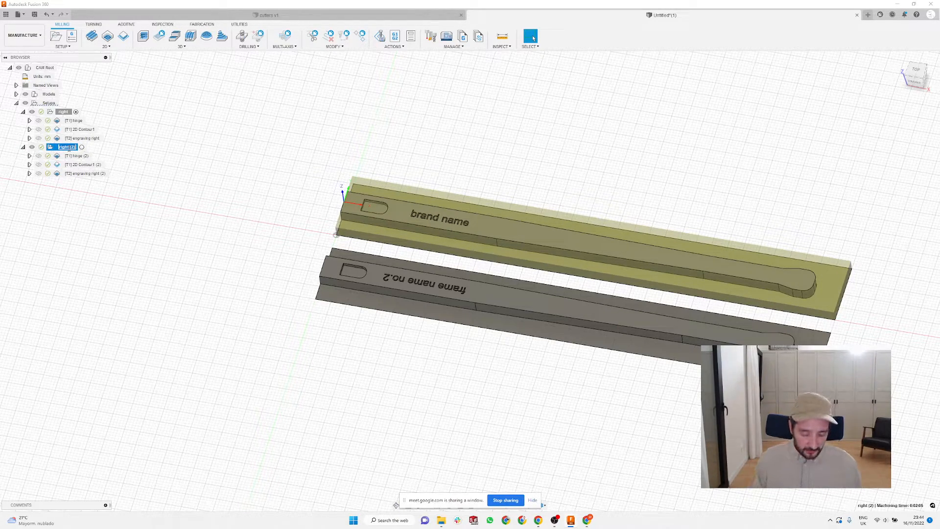
type("left")
key("Return")
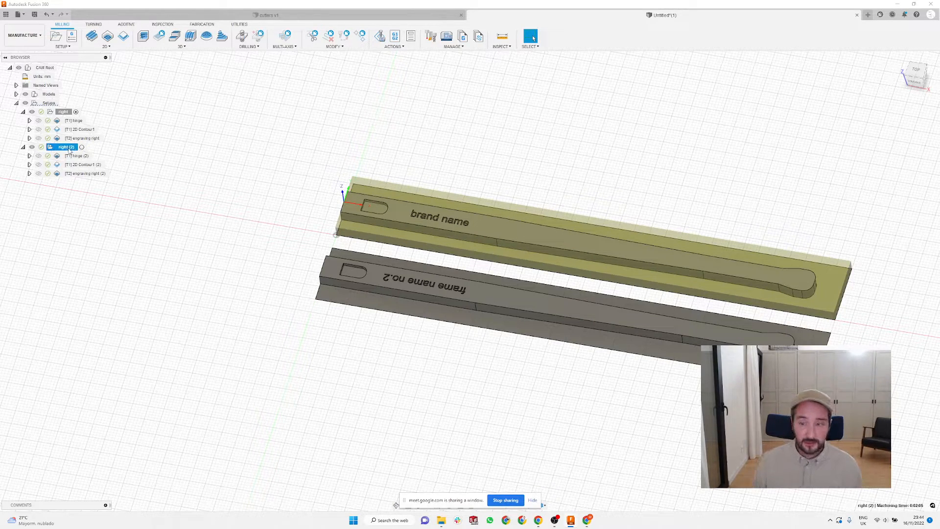
left_click(79, 156)
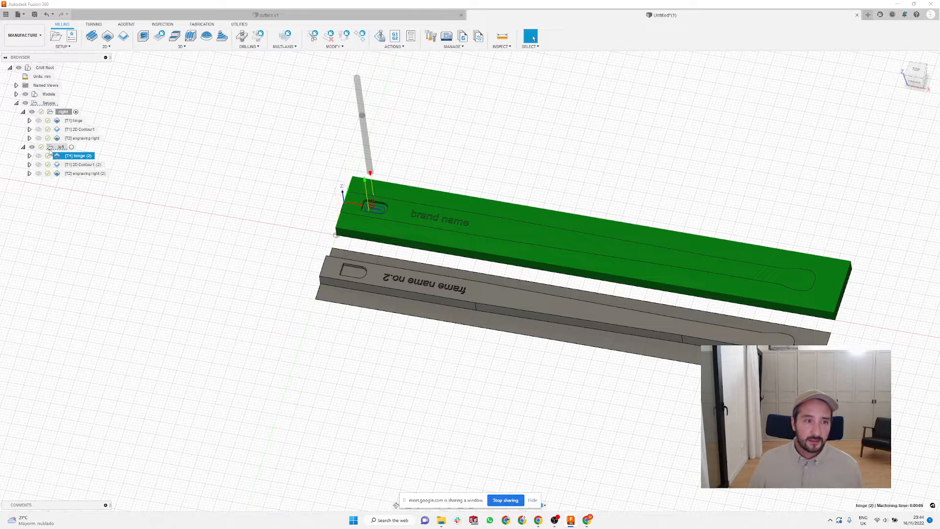
Step: Edit the "left" setup and replace its model body with the "frame name no.2" temple
left_click(60, 148)
right_click(61, 149)
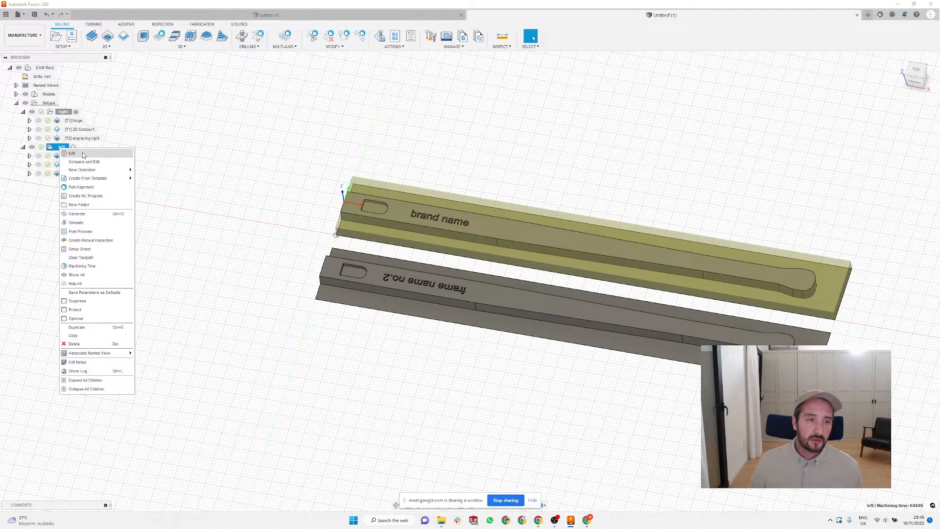
left_click(71, 154)
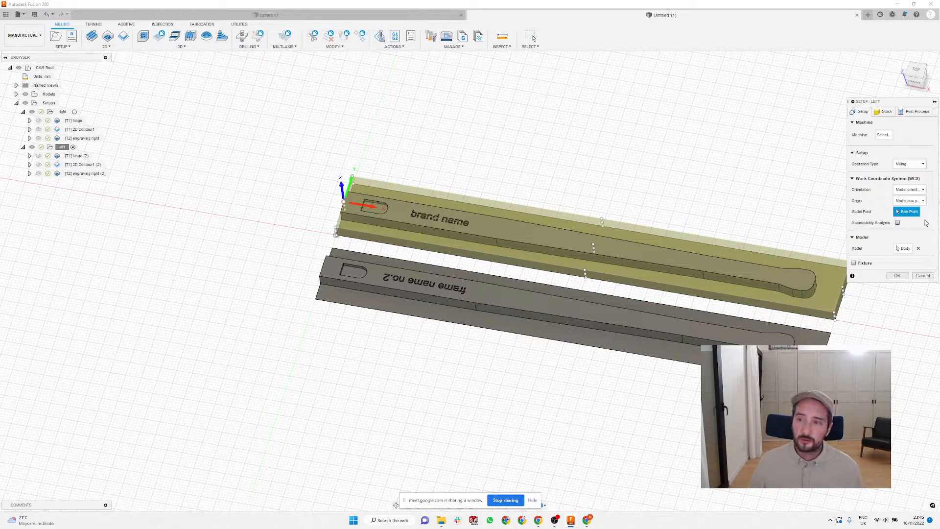
left_click(919, 248)
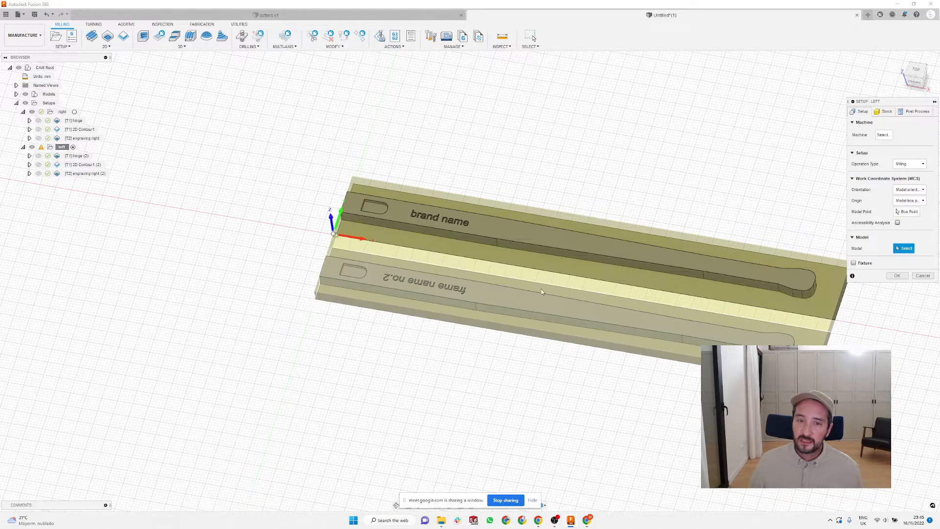
left_click(511, 301)
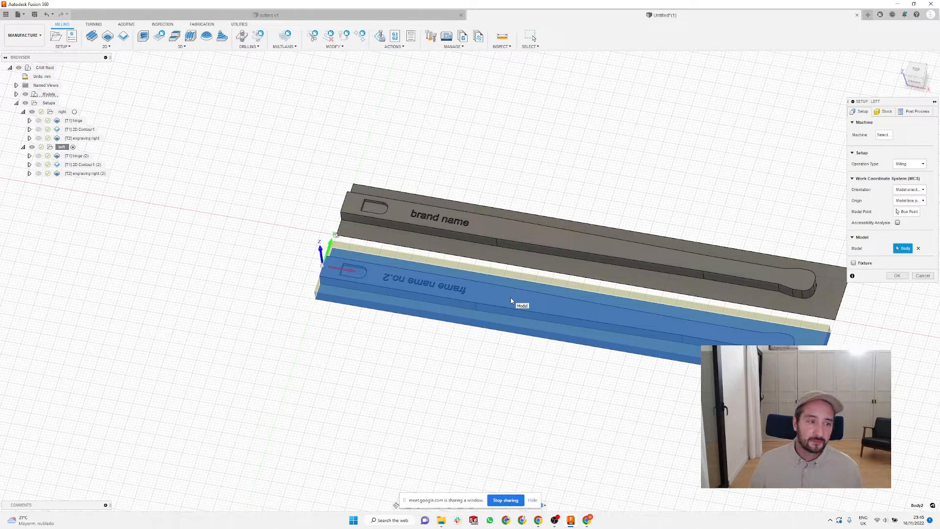
left_click(896, 276)
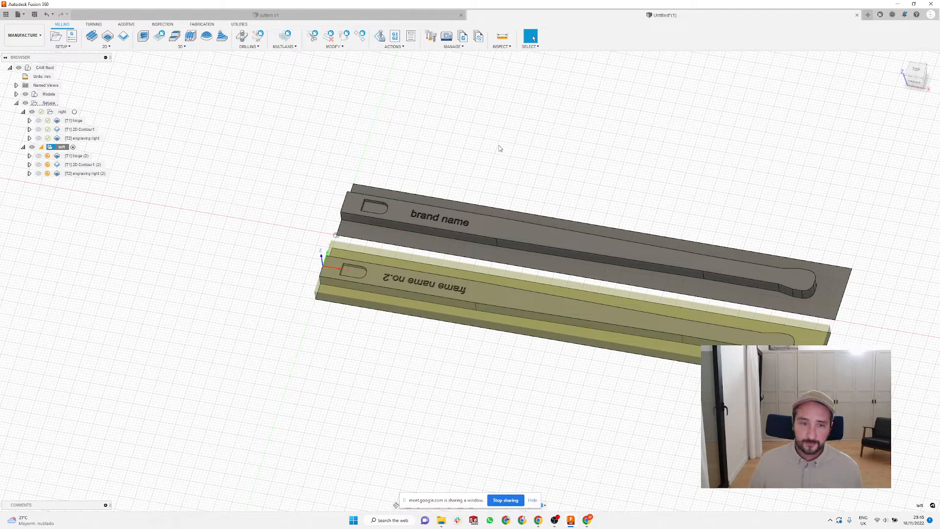
Step: Edit the "hinge (2)" operation, replace its pocket selection with the "frame name no.2" temple's hinge pocket, and regenerate the toolpath
left_click(76, 156)
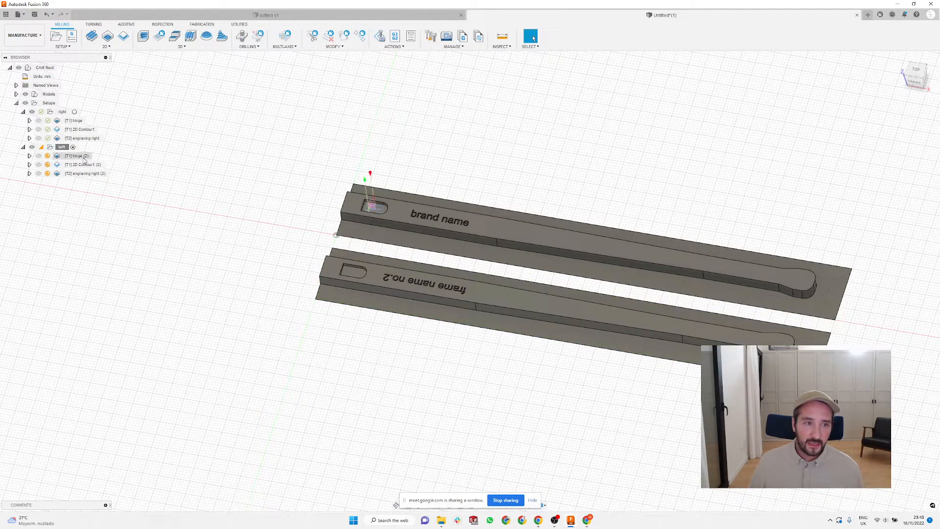
right_click(71, 156)
left_click(74, 162)
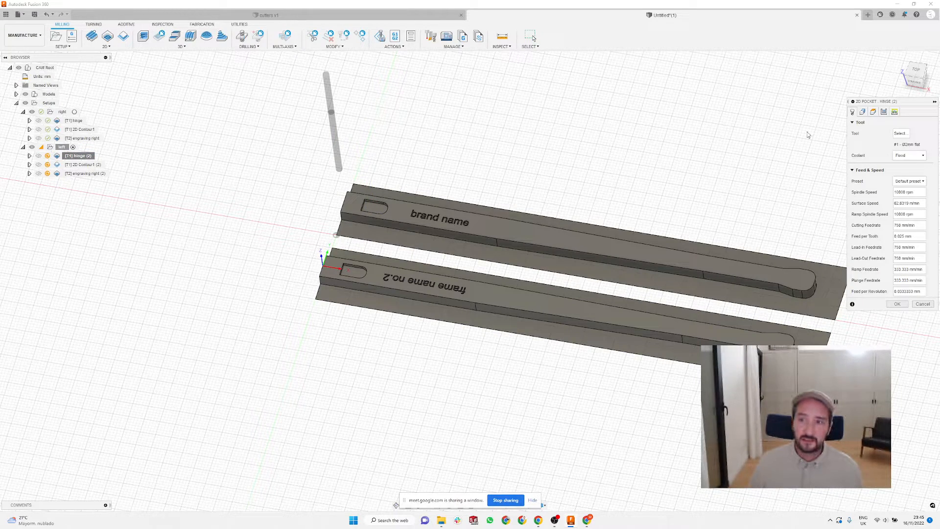
left_click(863, 113)
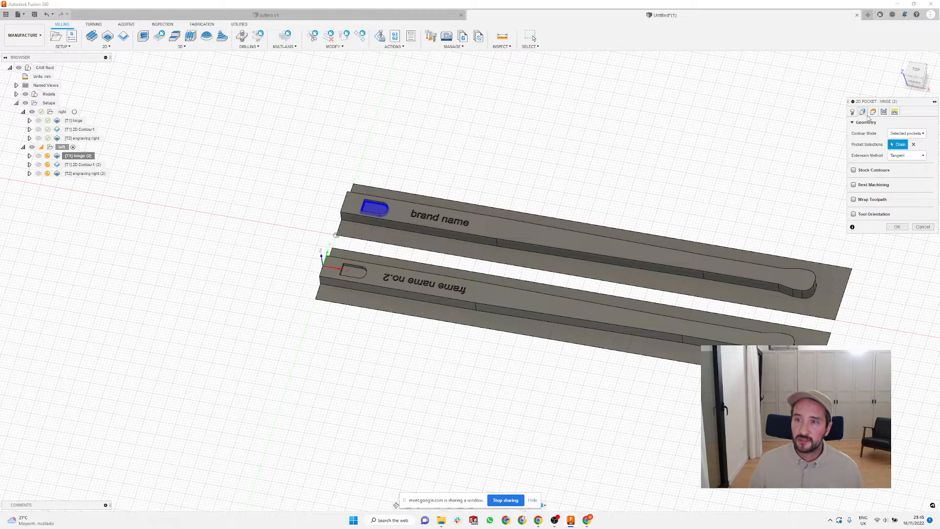
left_click(912, 145)
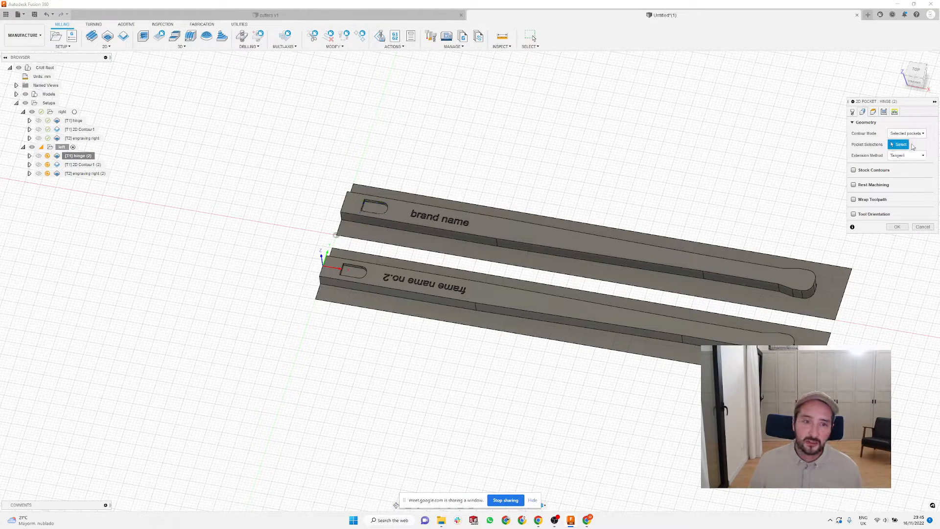
scroll(366, 287, "up", 4)
left_click(367, 287)
key("Return")
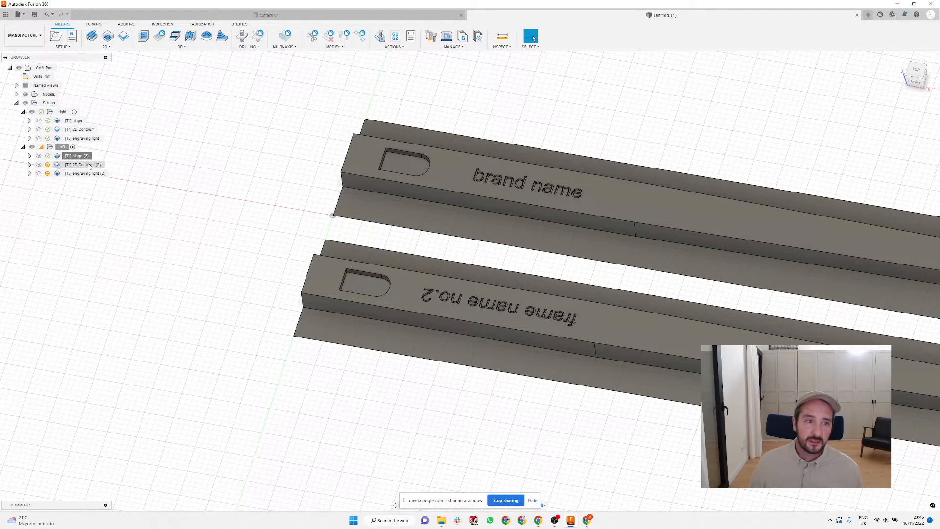
Step: Edit "2D Contour1 (2)", replace its contour selection with the lower outline of the "frame name no.2" temple, and regenerate the toolpath
right_click(86, 165)
left_click(103, 170)
left_click(863, 112)
left_click(921, 145)
left_click(355, 316)
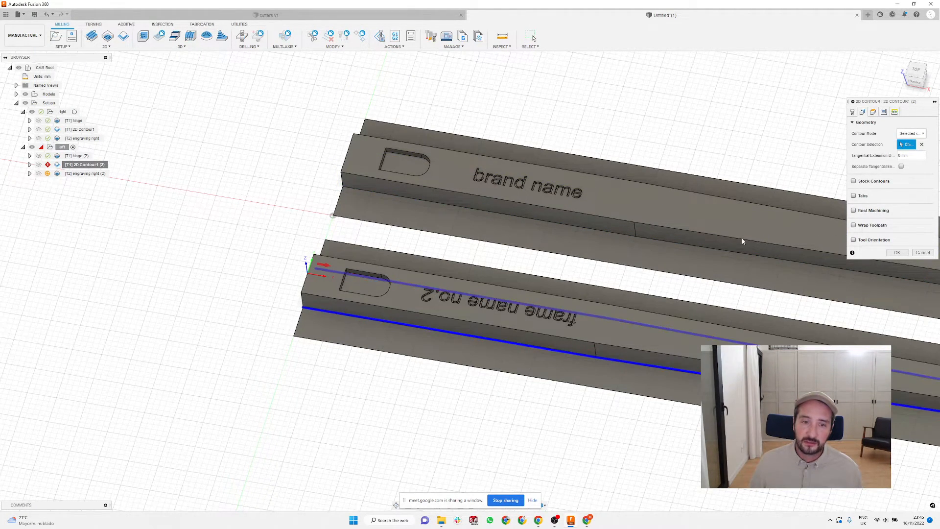
left_click(897, 252)
Step: Edit "engraving right (2)", clear its pocket selection and select the "2", period and "o" of the "frame name no.2" text
left_click(87, 173)
right_click(88, 177)
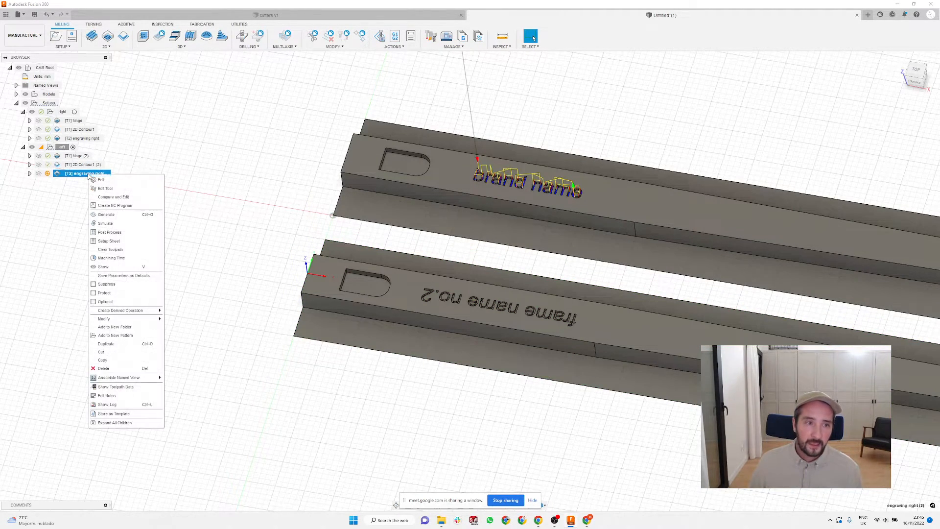
left_click(101, 180)
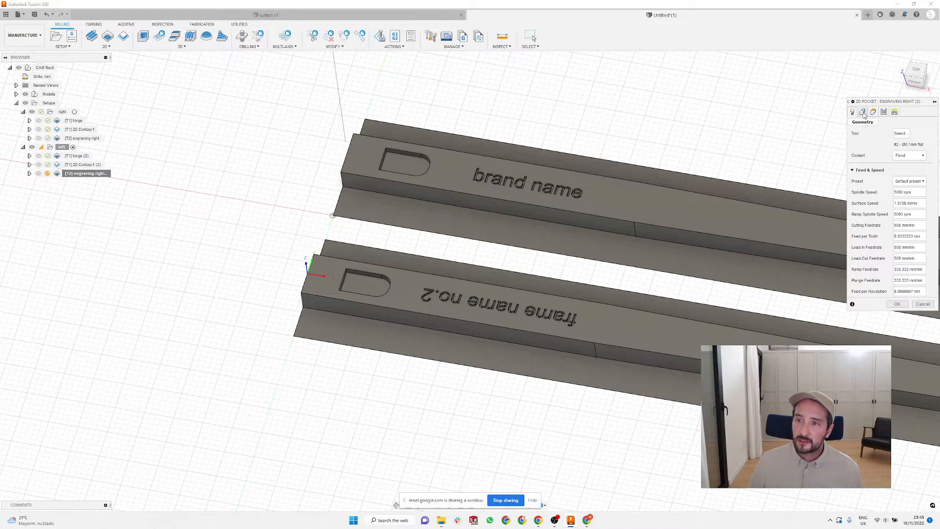
left_click(862, 111)
left_click(919, 145)
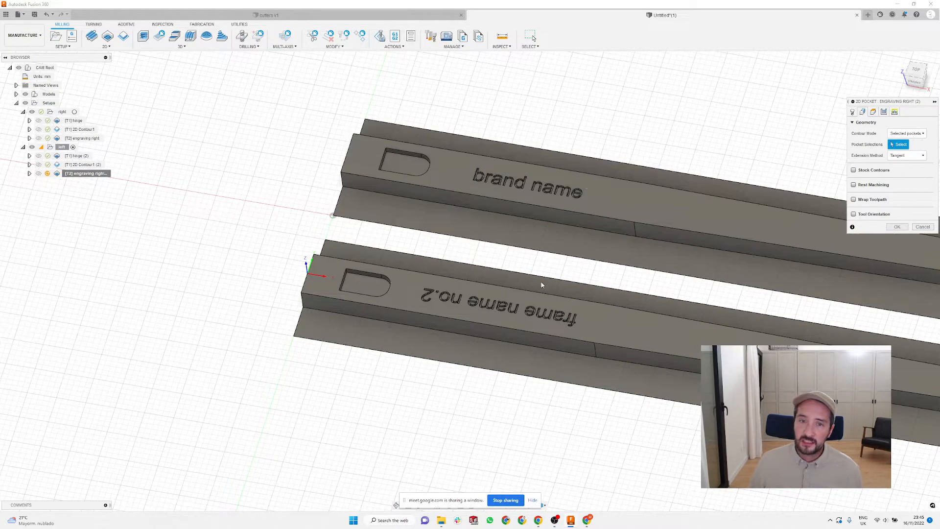
scroll(498, 277, "up", 10)
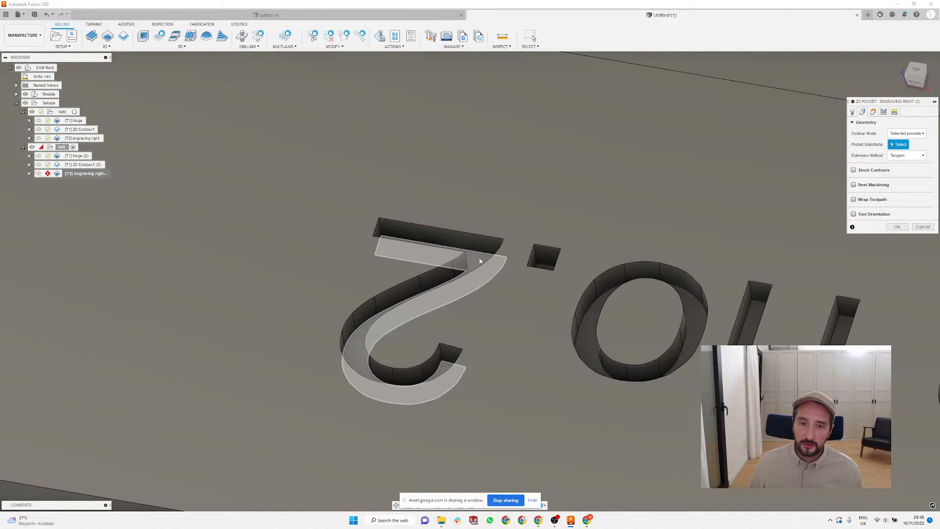
left_click(477, 262)
scroll(546, 272, "up", 5)
left_click(546, 272)
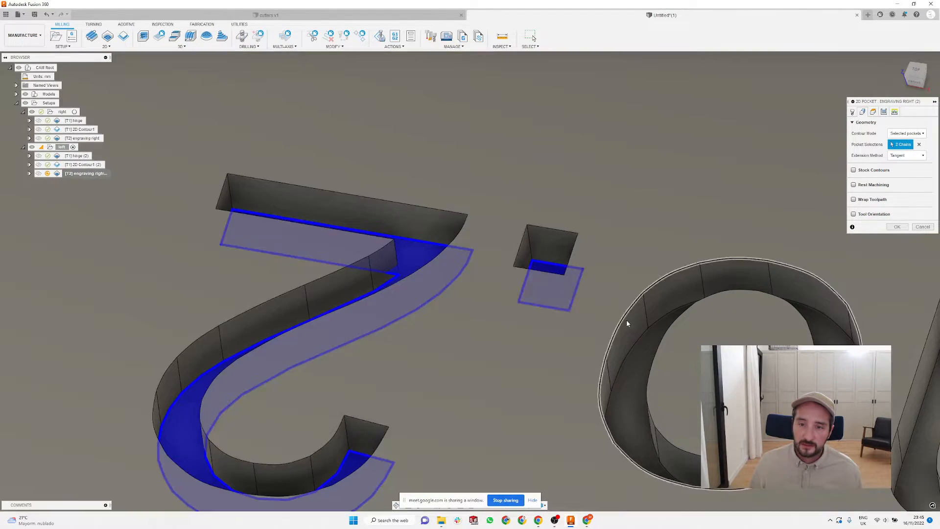
left_click(634, 358)
scroll(633, 358, "down", 5)
scroll(702, 379, "up", 4)
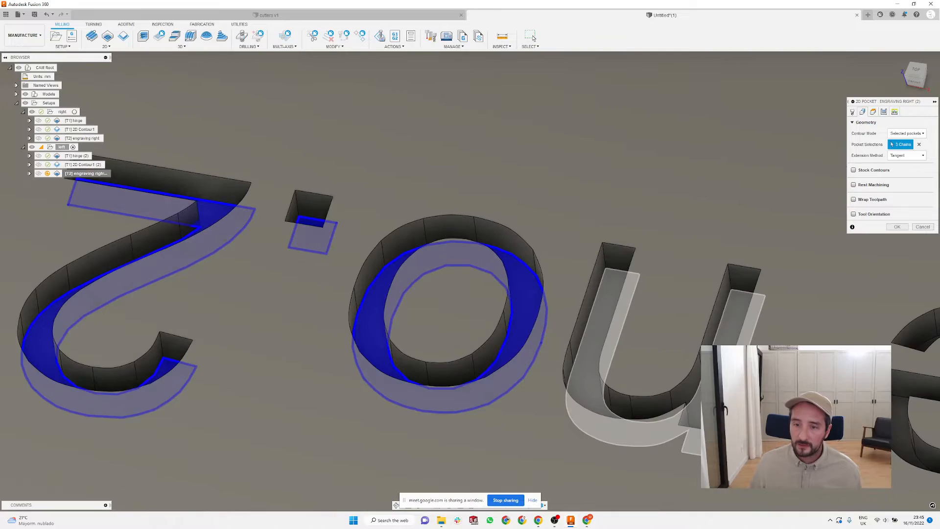
Step: Add the "n" of "no.2", the whole word "name" and the "e" of "frame" to the engraving's pocket selection
left_click(703, 380)
left_click(900, 421)
left_click(507, 367)
scroll(507, 367, "down", 5)
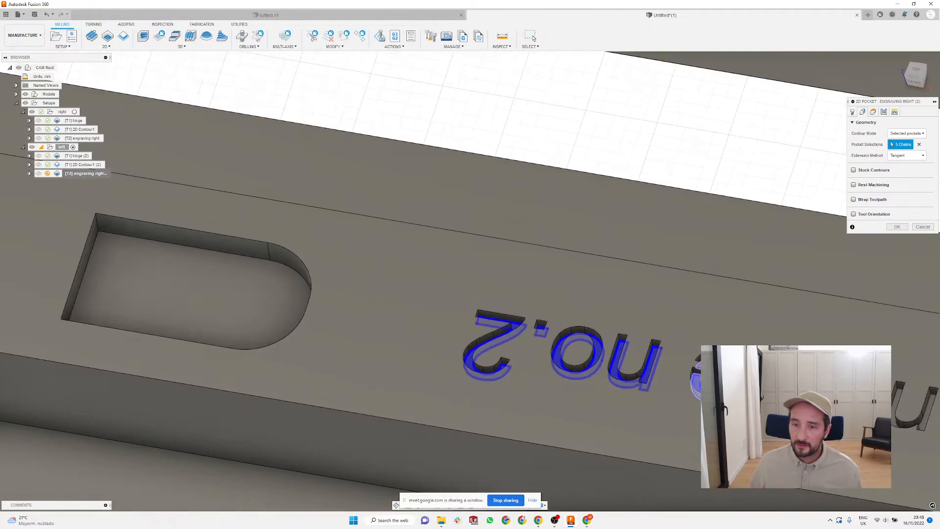
scroll(470, 370, "up", 3)
scroll(468, 370, "down", 3)
scroll(468, 371, "down", 2)
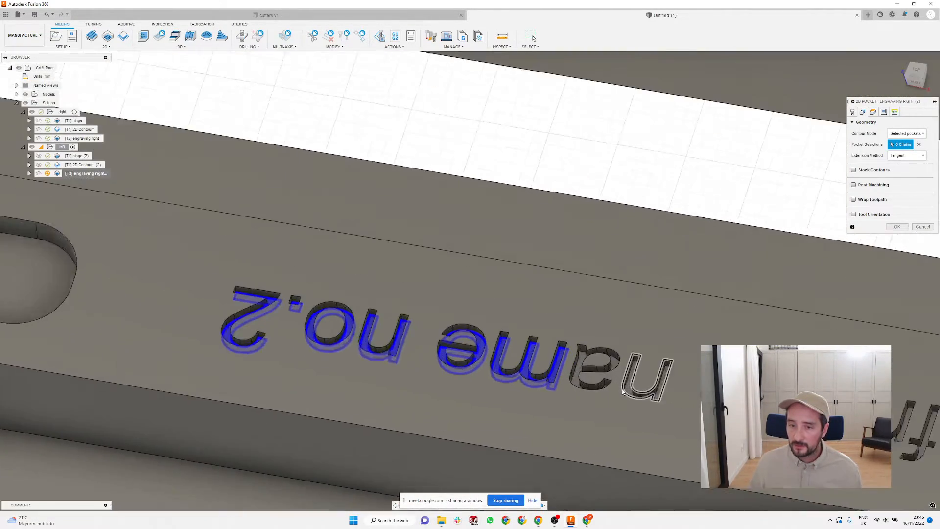
scroll(634, 392, "up", 5)
left_click(634, 391)
left_click(637, 394)
scroll(583, 395, "down", 3)
scroll(637, 395, "up", 3)
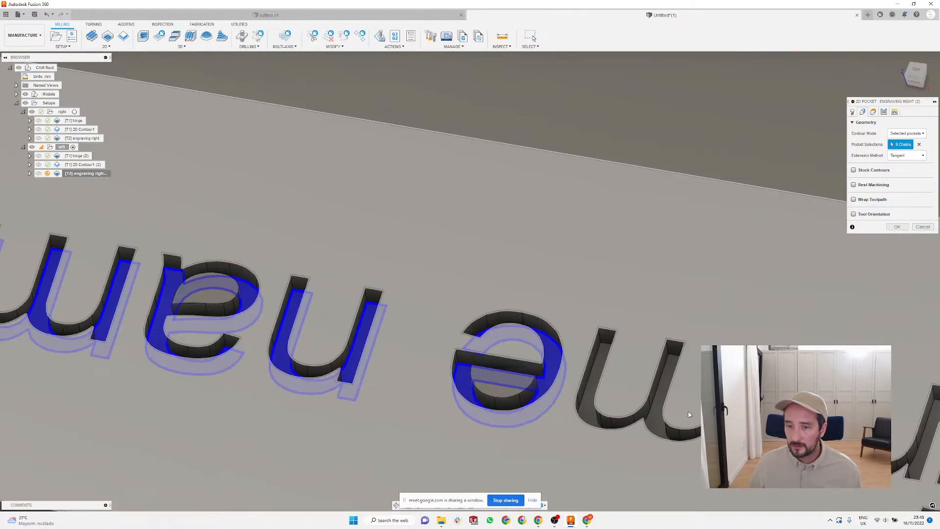
Step: Add the remaining letters "m", "a", "r" and "f" of "frame" to the engraving pockets and regenerate the toolpath
left_click(663, 394)
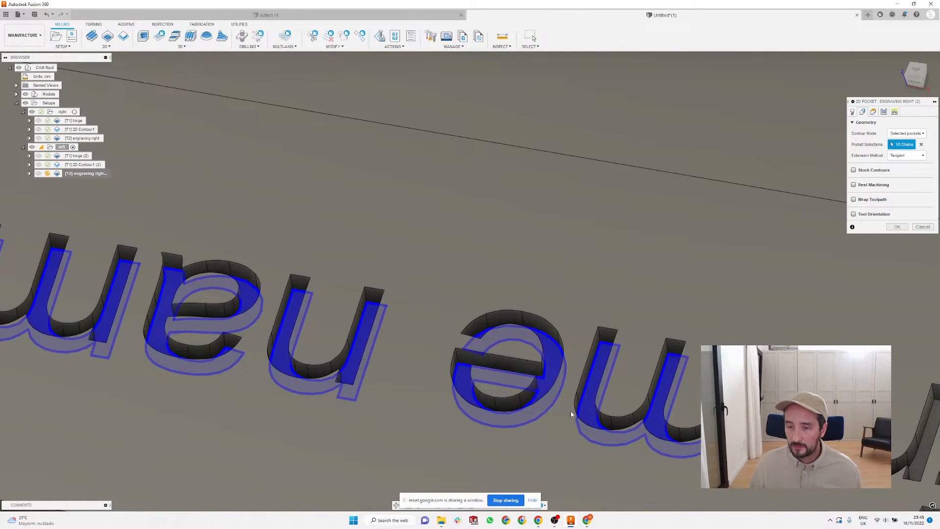
scroll(460, 357, "down", 3)
left_click(612, 398)
scroll(638, 406, "up", 3)
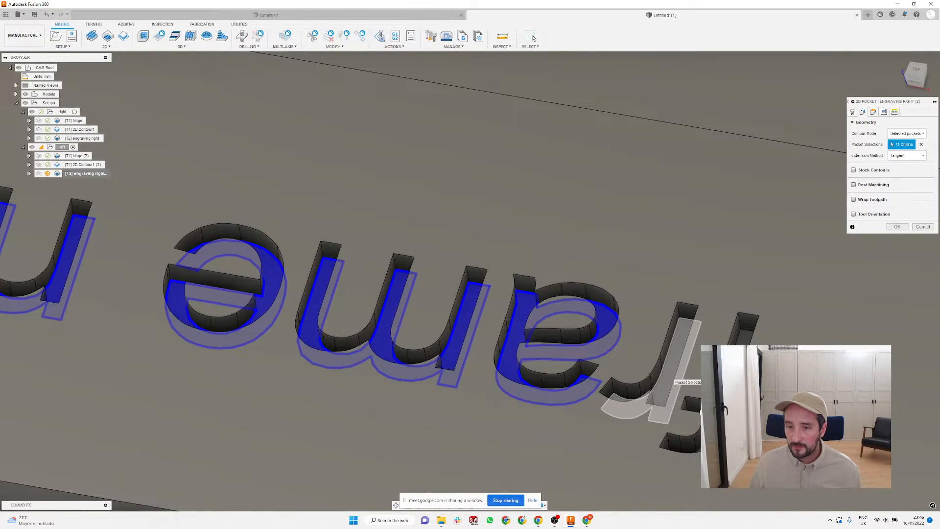
left_click(669, 377)
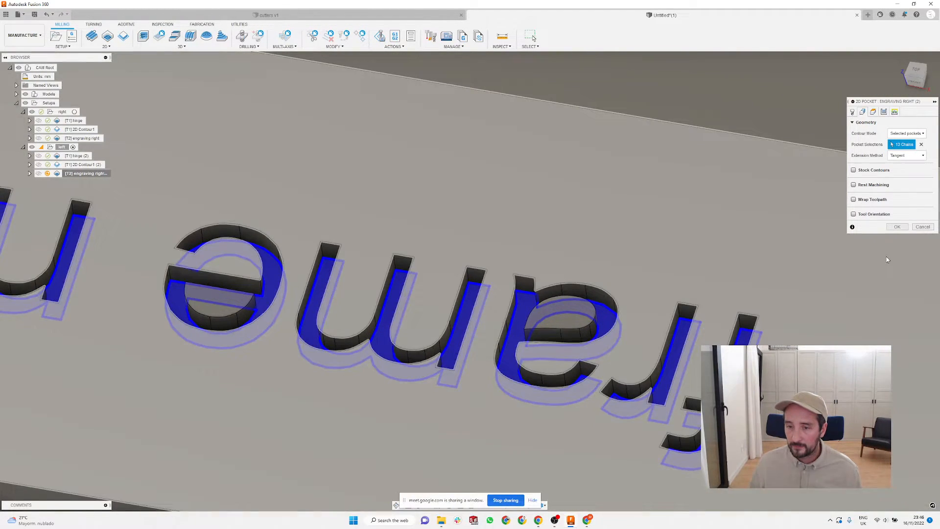
left_click(896, 227)
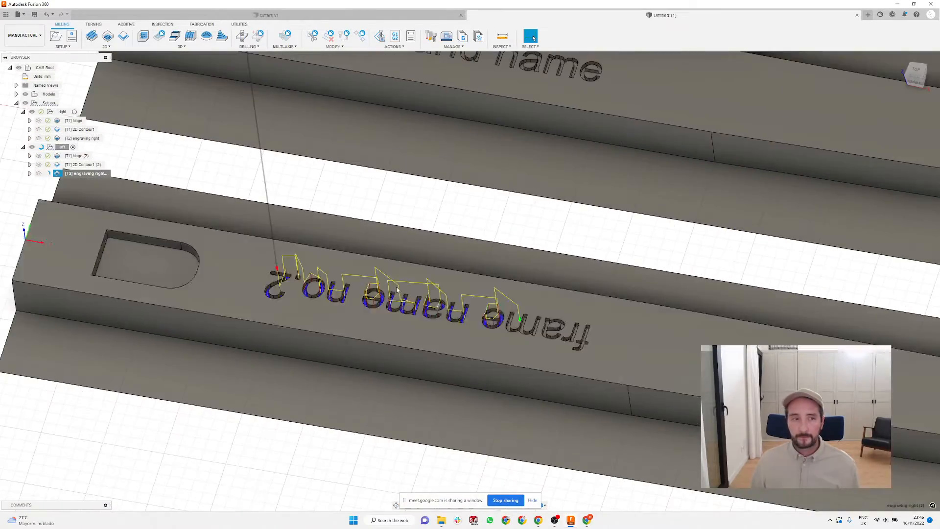
Step: Review the left temple's engraving toolpath and display the "engraving right" toolpath of the "right" setup
scroll(264, 298, "up", 2)
scroll(233, 334, "down", 3)
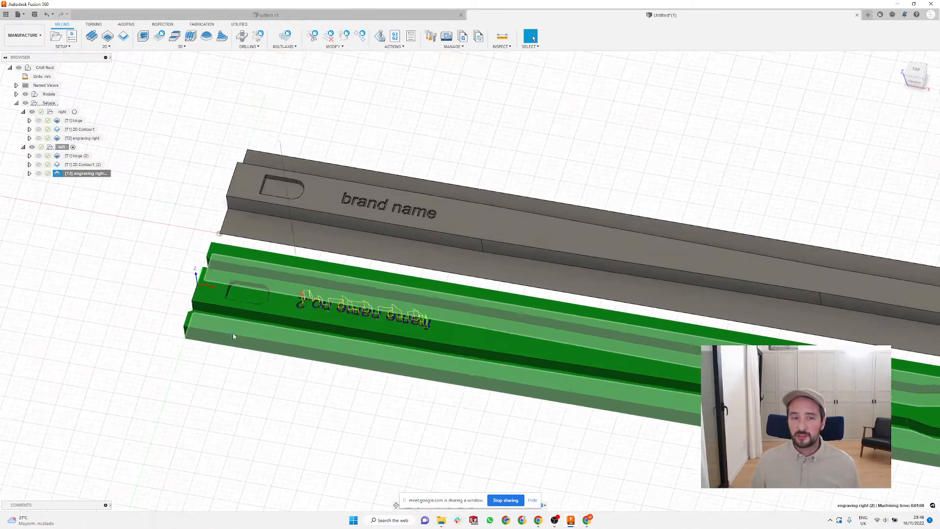
left_click(496, 145)
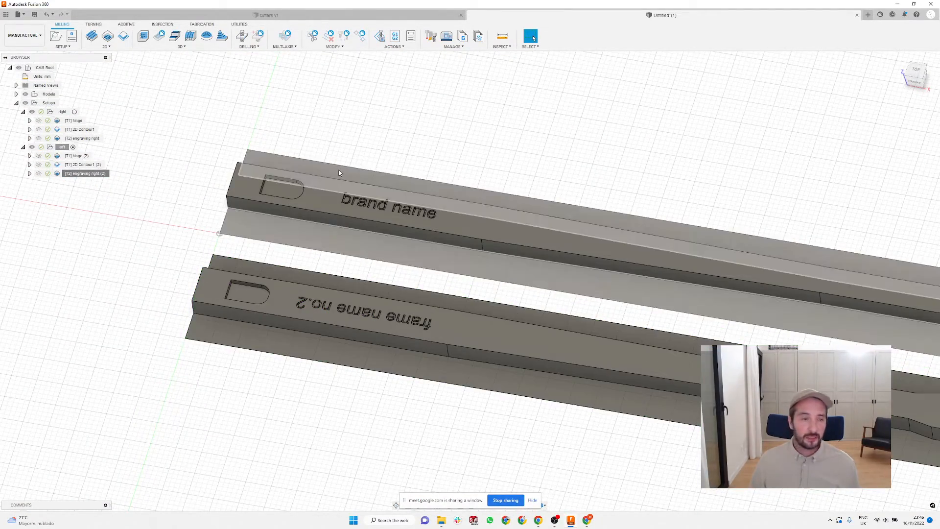
scroll(341, 172, "down", 2)
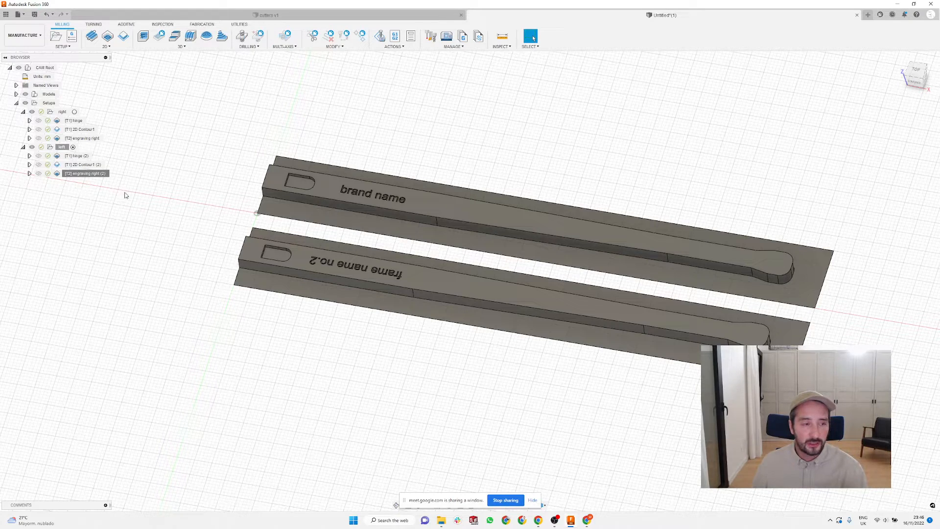
left_click(94, 139)
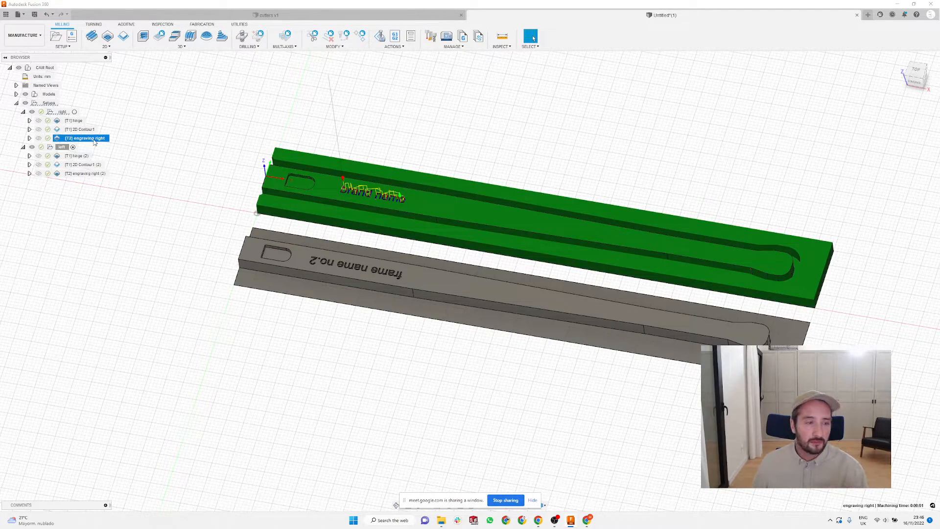
Step: Deselect the engraving toolpath and switch from the Manufacture workspace to the Design workspace
left_click(223, 150)
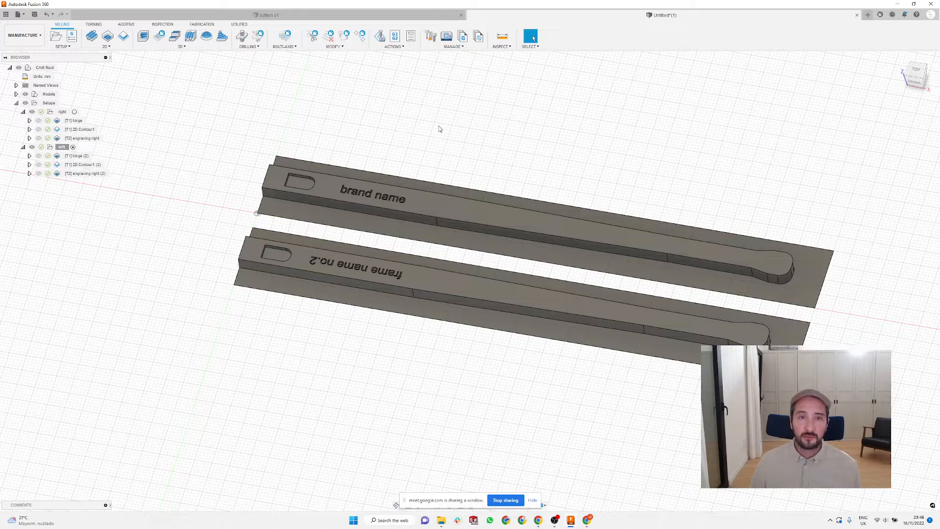
left_click(32, 37)
left_click(253, 109)
left_click(32, 38)
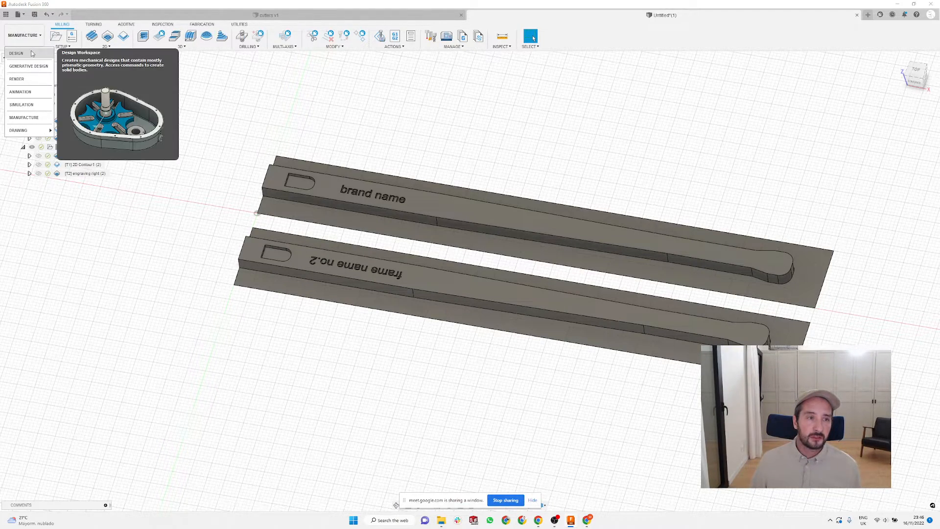
left_click(22, 54)
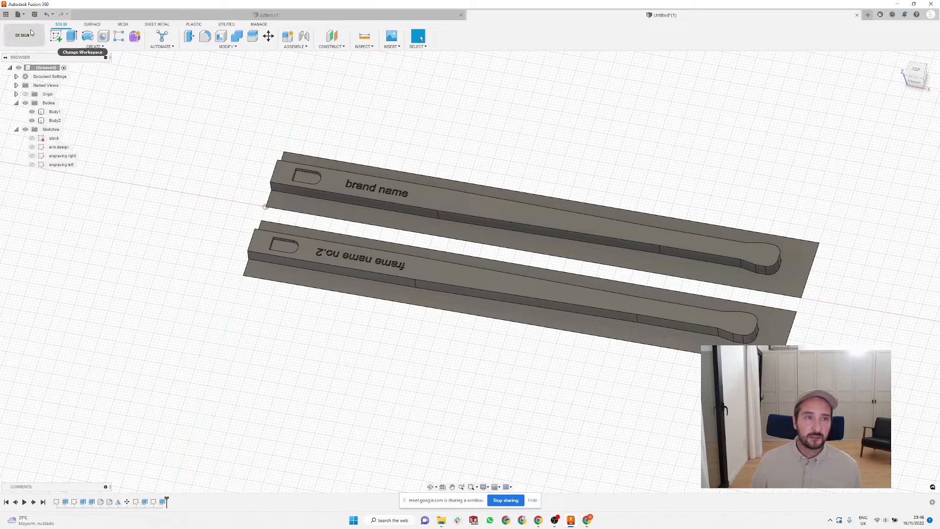
Step: Browse the team's data to the "CLASS no.5" project and save the design there as "sides 01"
left_click(7, 15)
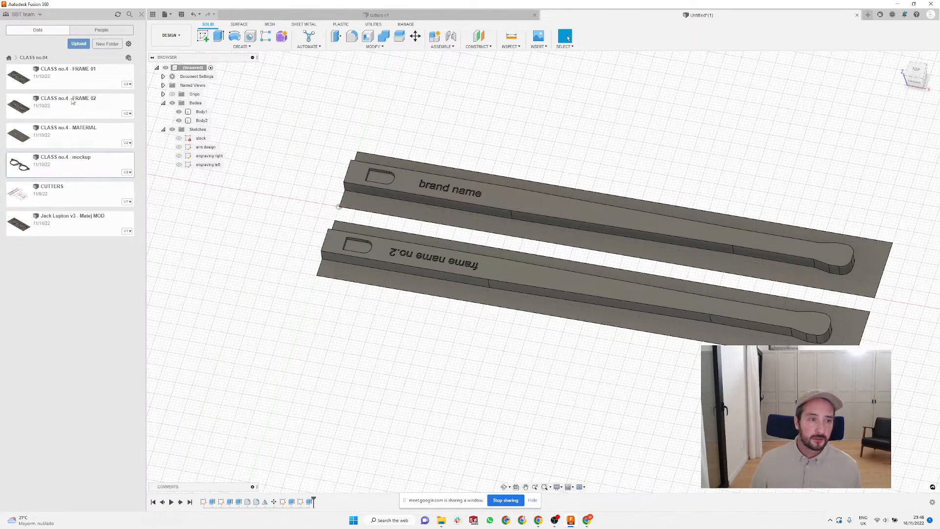
left_click(9, 57)
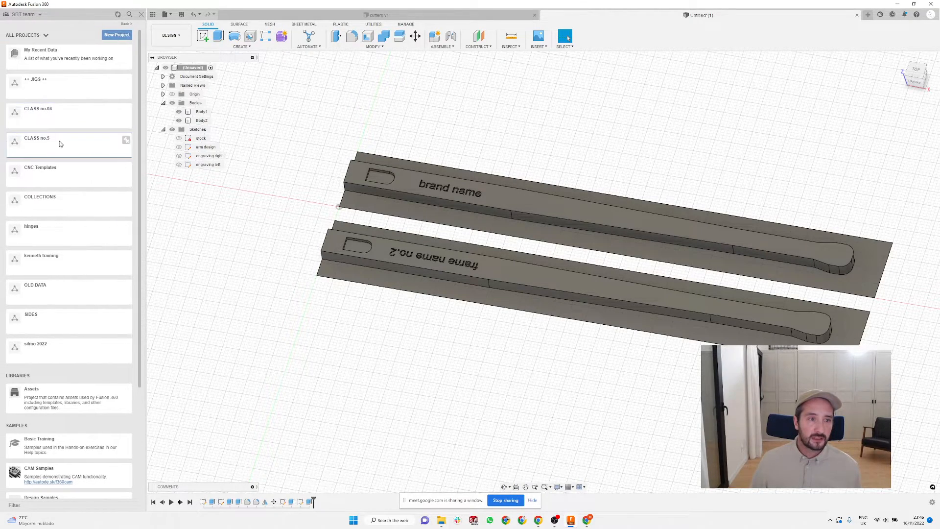
left_click(52, 151)
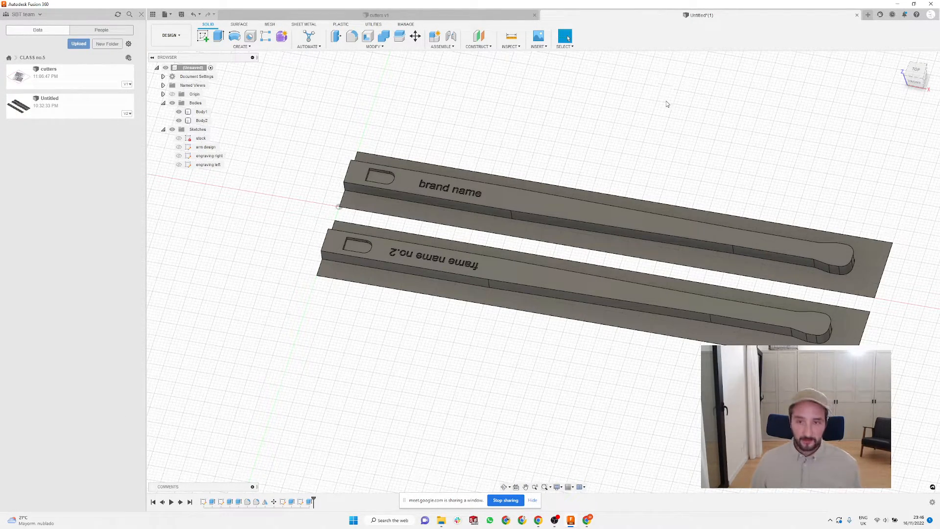
key("ctrl+s")
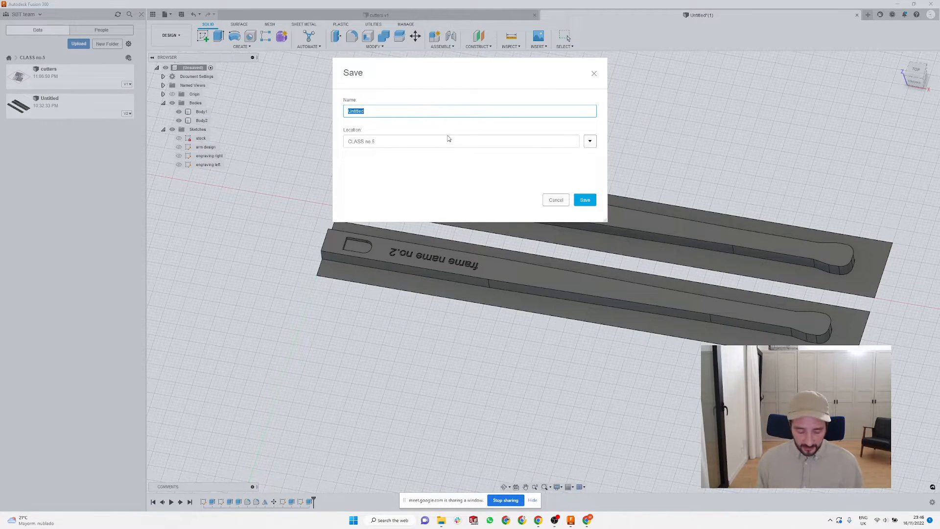
type("sides 01")
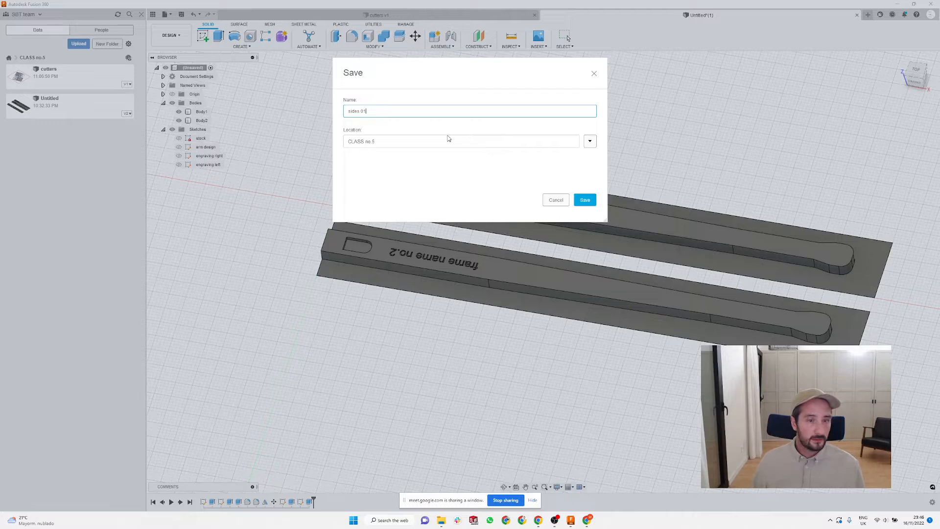
key("Return")
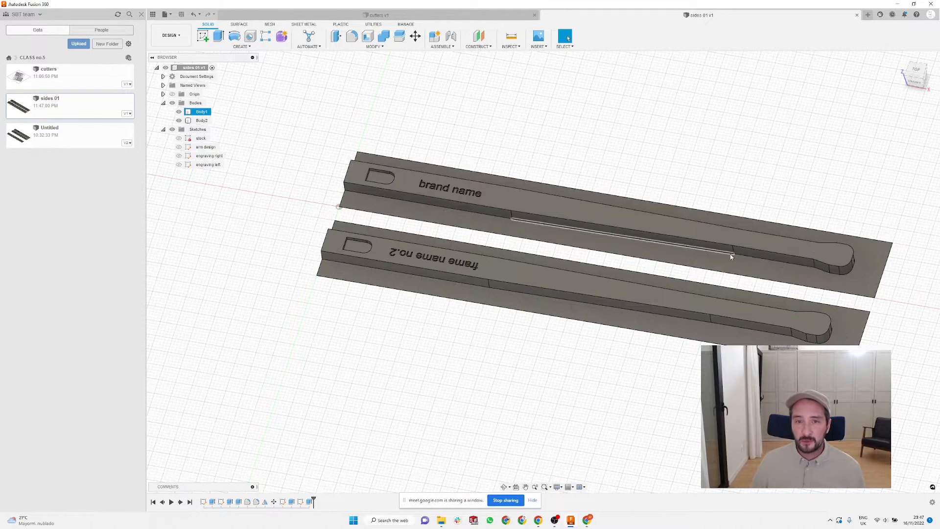
Step: Copy the "sides 01" design within the "CLASS no.5" project and rename the copy "sides 02"
right_click(81, 108)
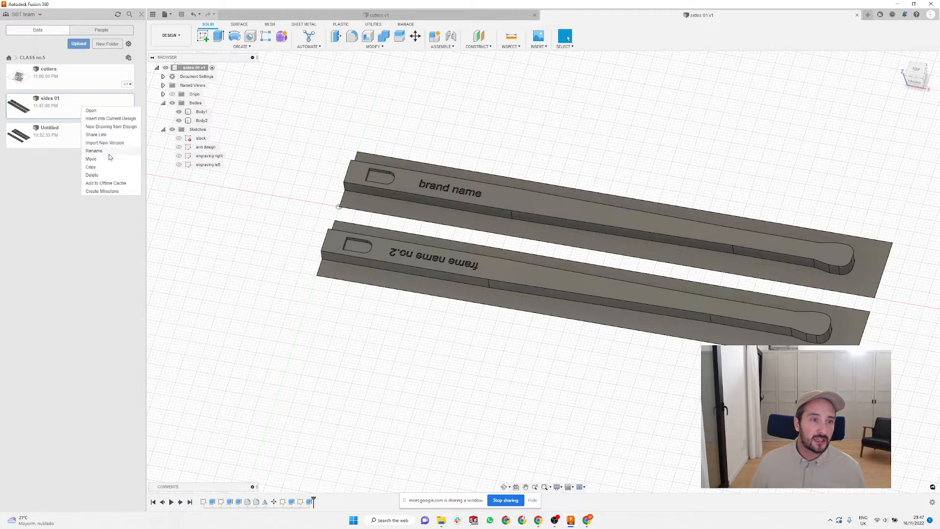
left_click(100, 168)
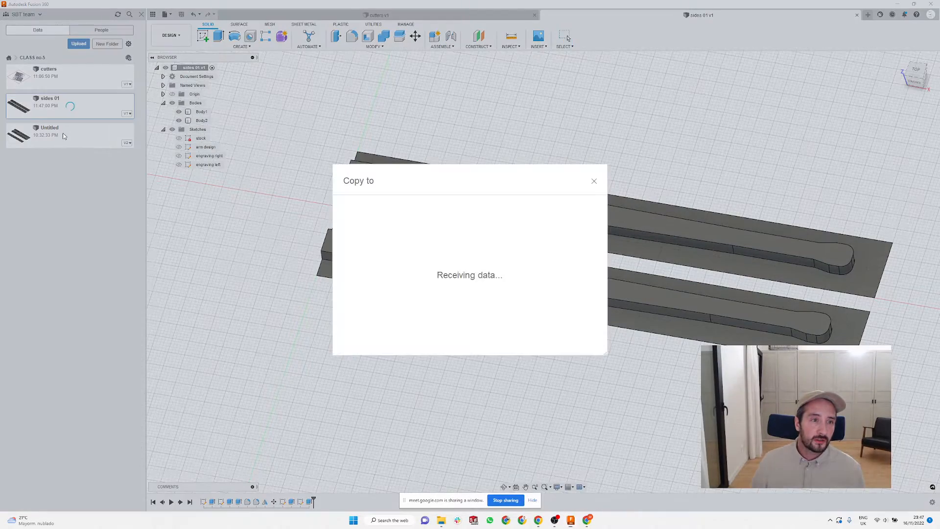
left_click(581, 333)
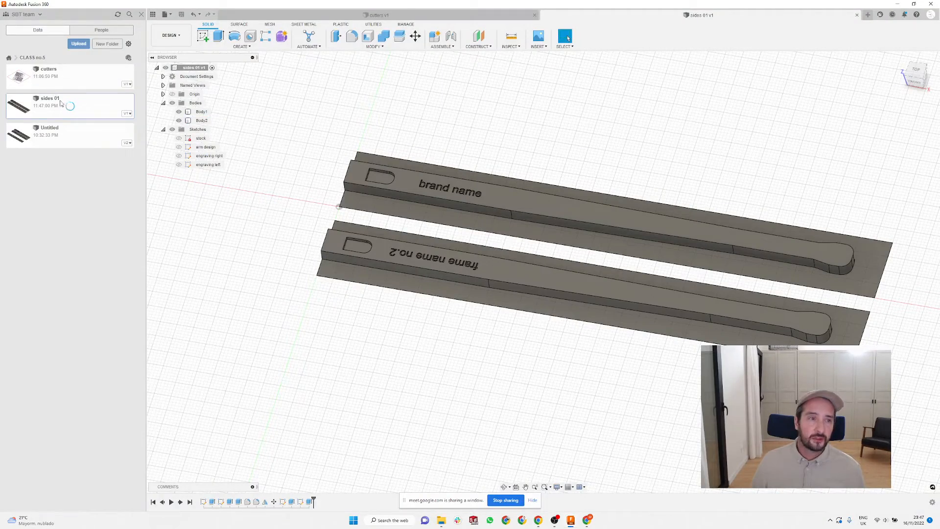
left_click(59, 140)
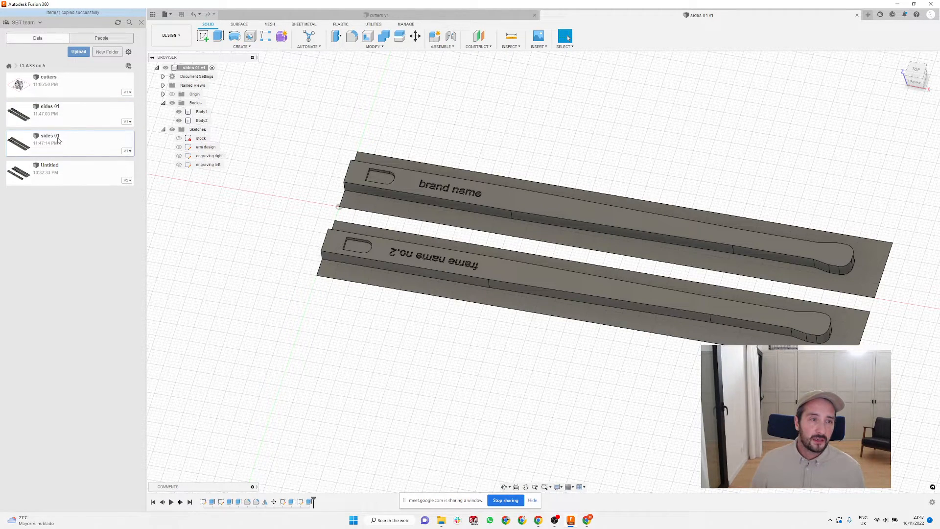
right_click(58, 140)
left_click(98, 167)
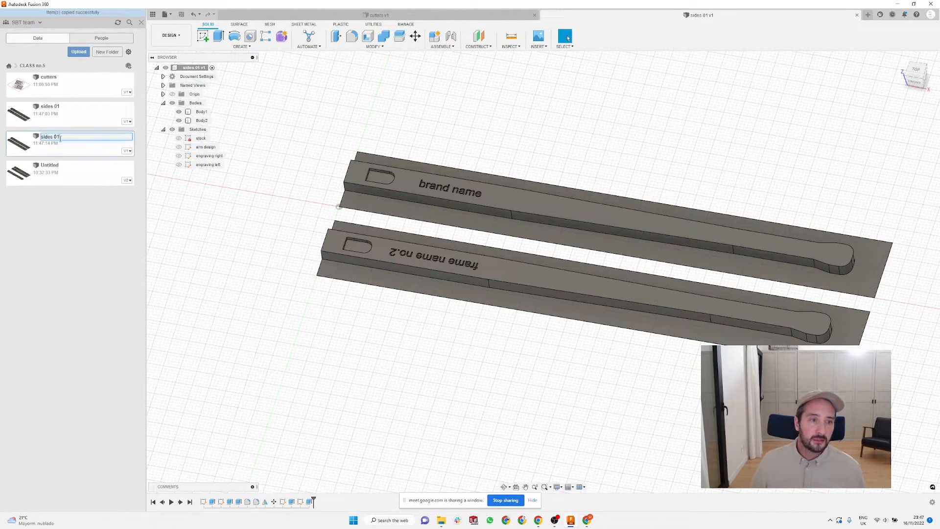
type("2")
key("Return")
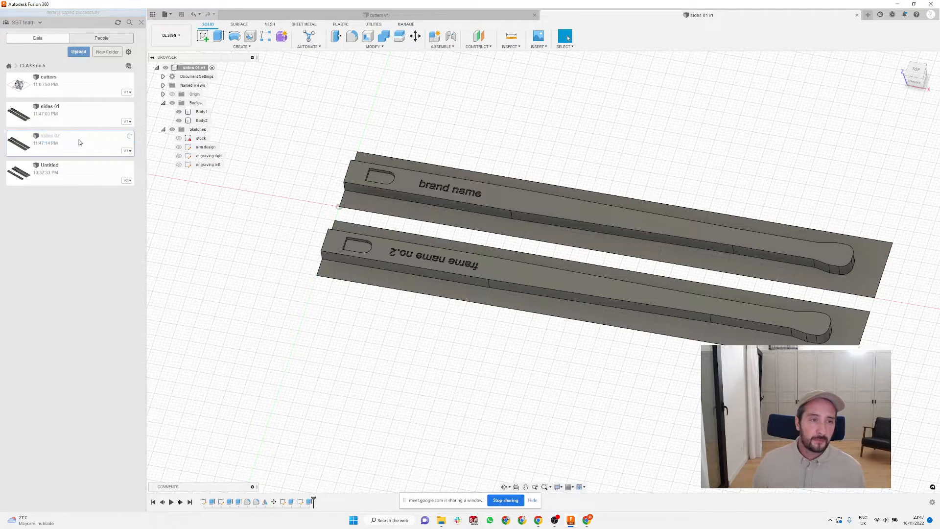
Step: Open the "sides 02" design and view it from the top with the temples running horizontally
double_click(80, 142)
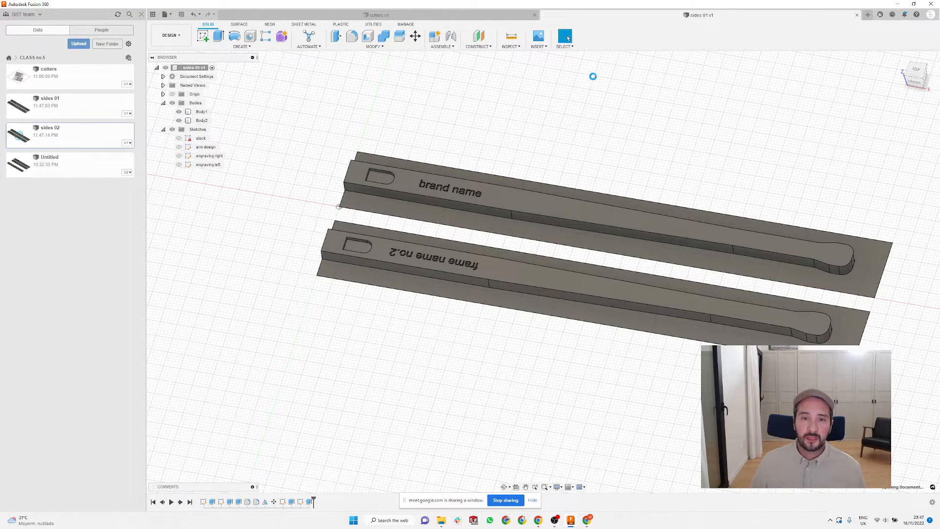
left_click(914, 69)
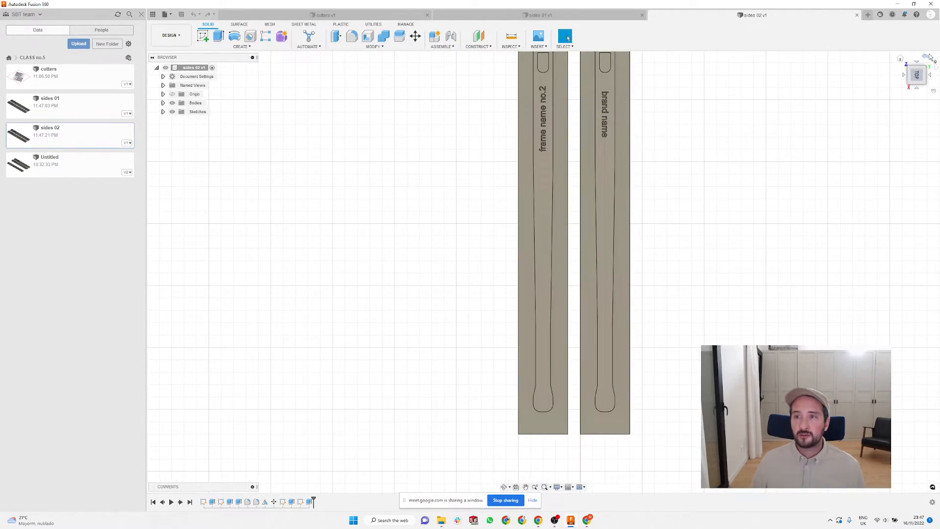
left_click(928, 59)
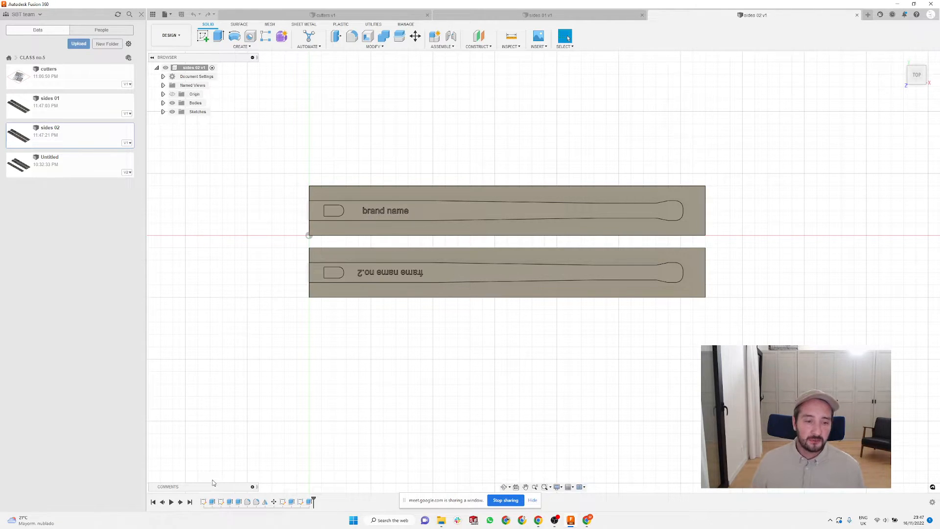
Step: Edit the arm design sketch, setting the temple's hinge-end width to 11 mm and the hinge pocket's width to 6 mm, and finish the sketch
double_click(220, 502)
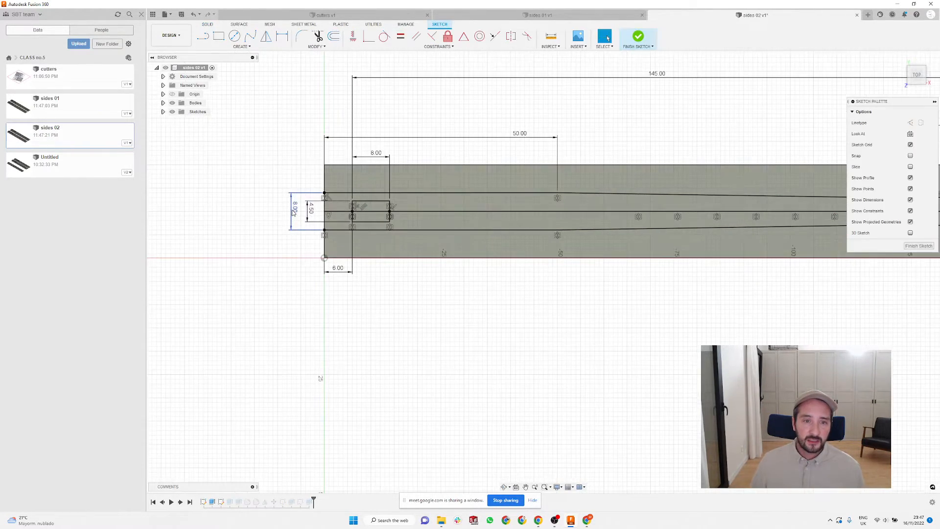
double_click(294, 211)
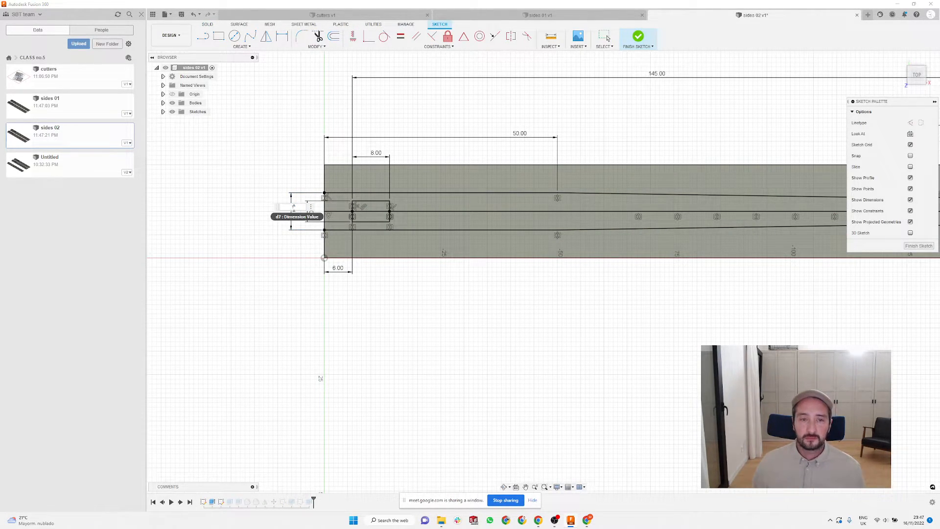
key("Return")
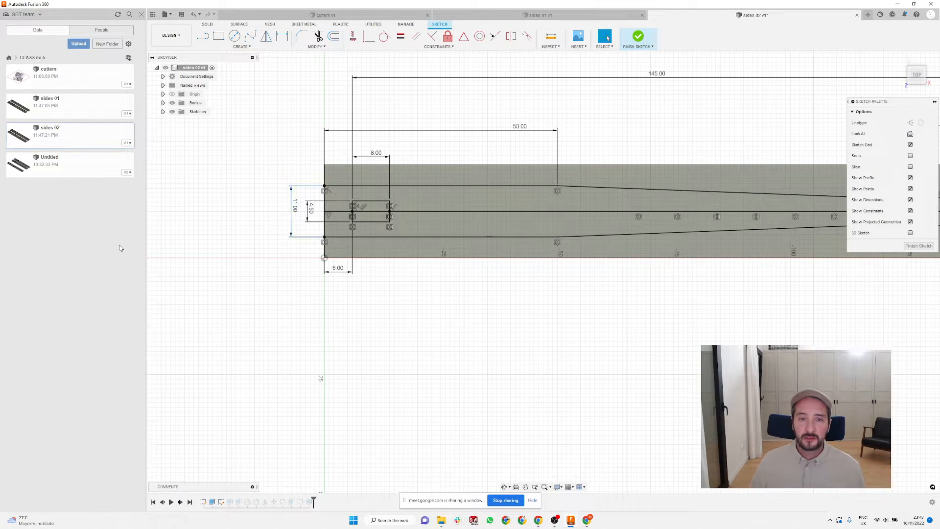
double_click(314, 213)
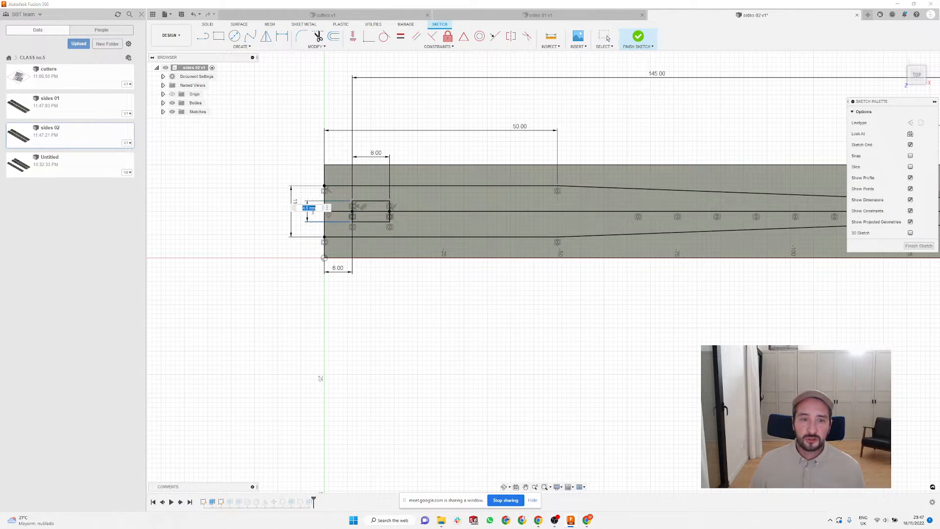
type("6")
key("Return")
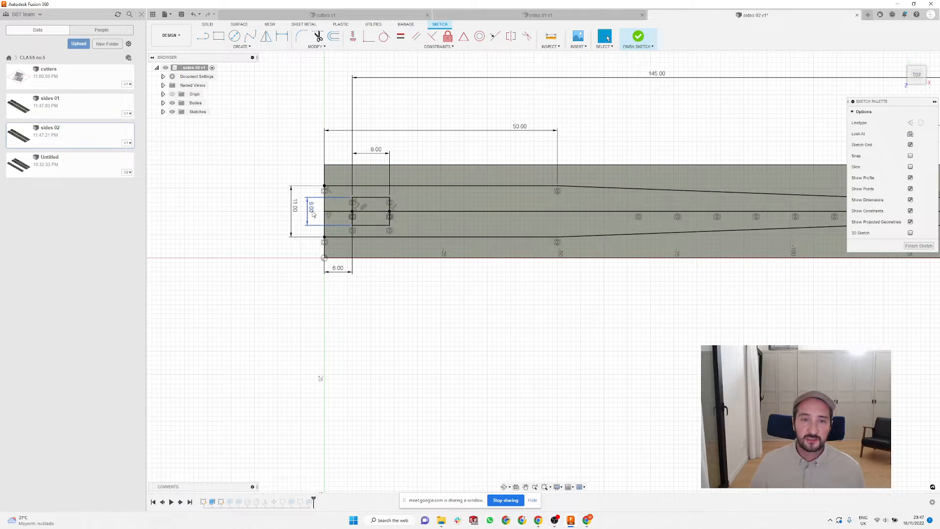
scroll(276, 175, "down", 3)
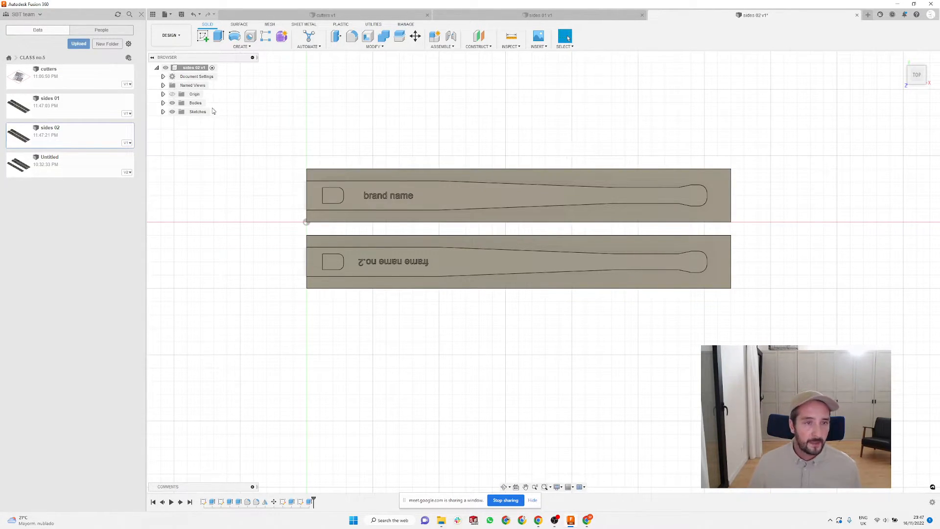
Step: Switch to the Manufacture workspace and examine the "left" setup and both reshaped temples
left_click(171, 35)
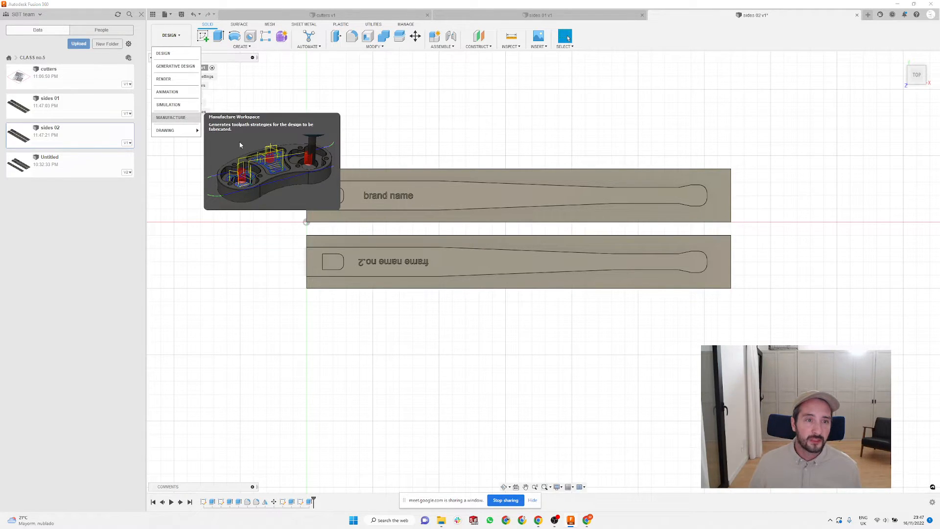
left_click(183, 118)
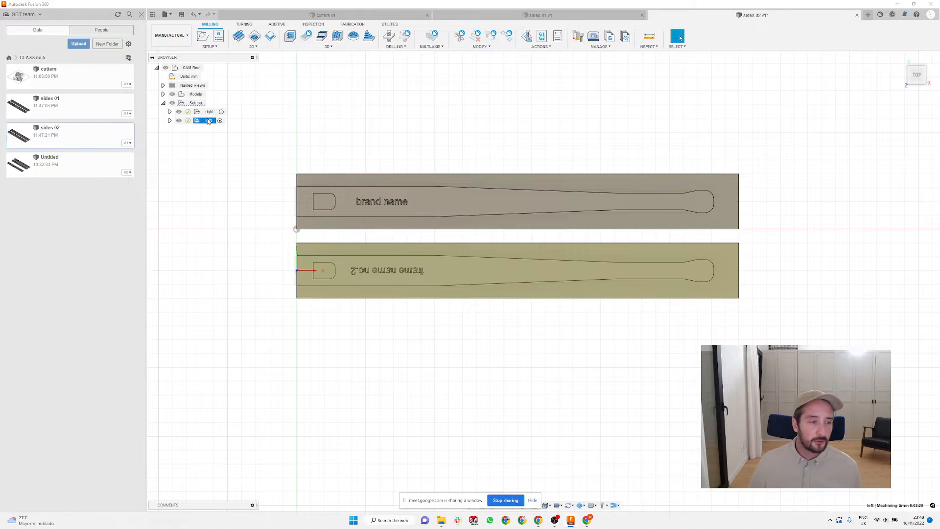
left_click(488, 132)
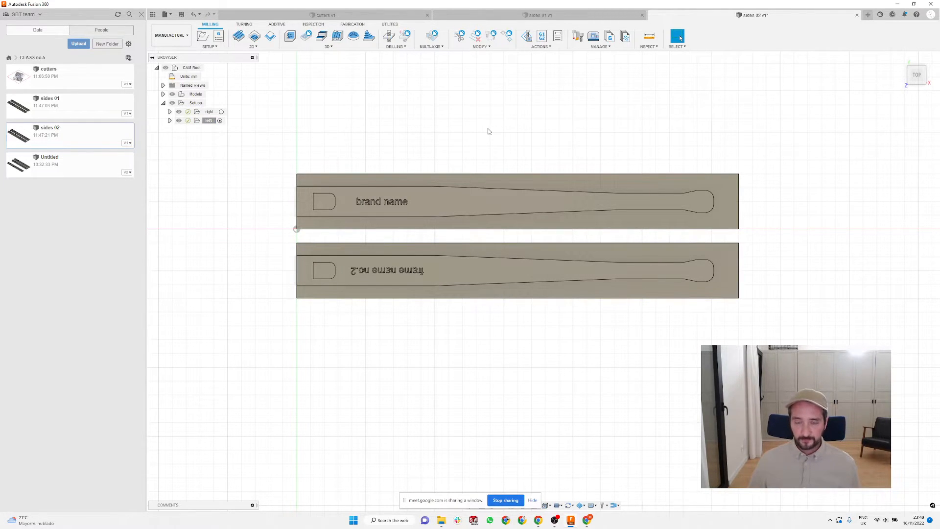
mouse_move(508, 141)
middle_mouse_down("shift")
mouse_move(495, 111)
mouse_move(508, 130)
middle_mouse_up("shift")
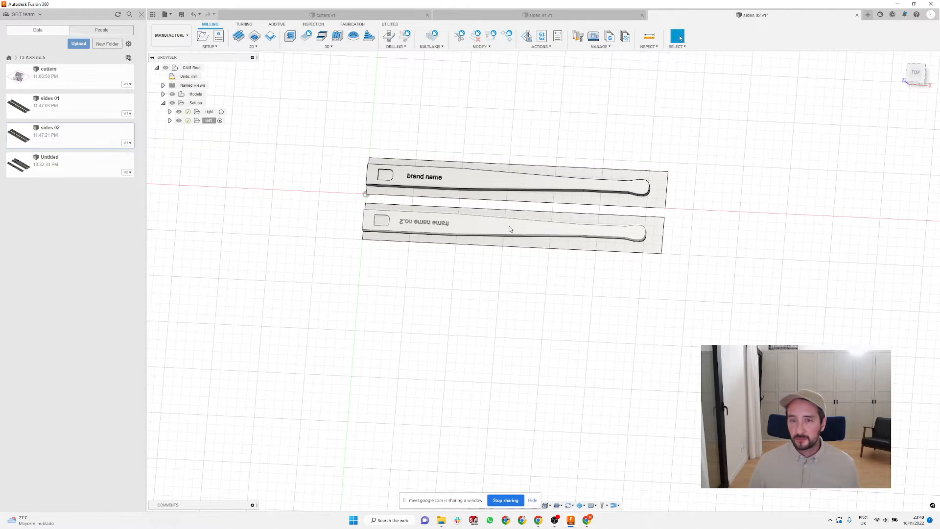
scroll(499, 131, "up", 1)
scroll(468, 131, "up", 3)
mouse_move(468, 131)
middle_mouse_down("shift")
mouse_move(476, 138)
mouse_move(476, 128)
mouse_move(475, 153)
mouse_move(470, 130)
mouse_move(474, 143)
middle_mouse_up("shift")
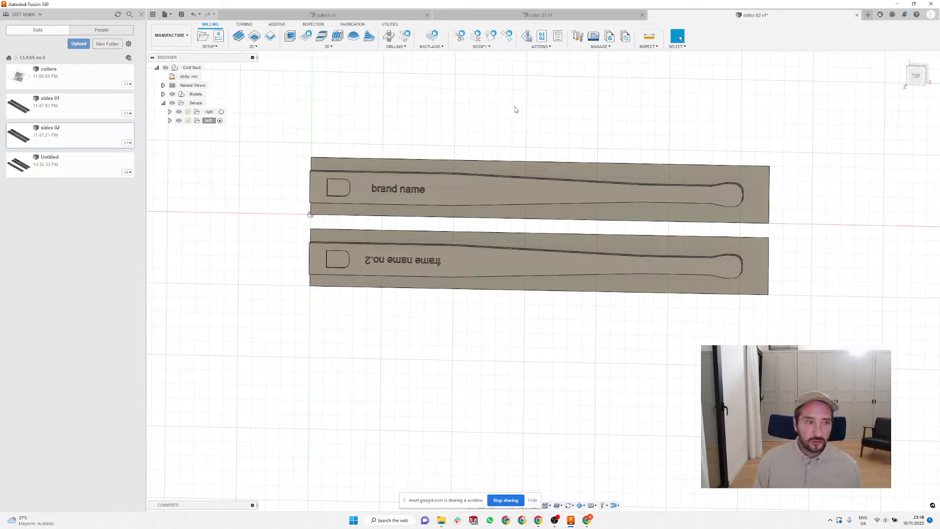
Step: Create a new design, view it from the top and start a sketch on the horizontal origin plane
key("ctrl+n")
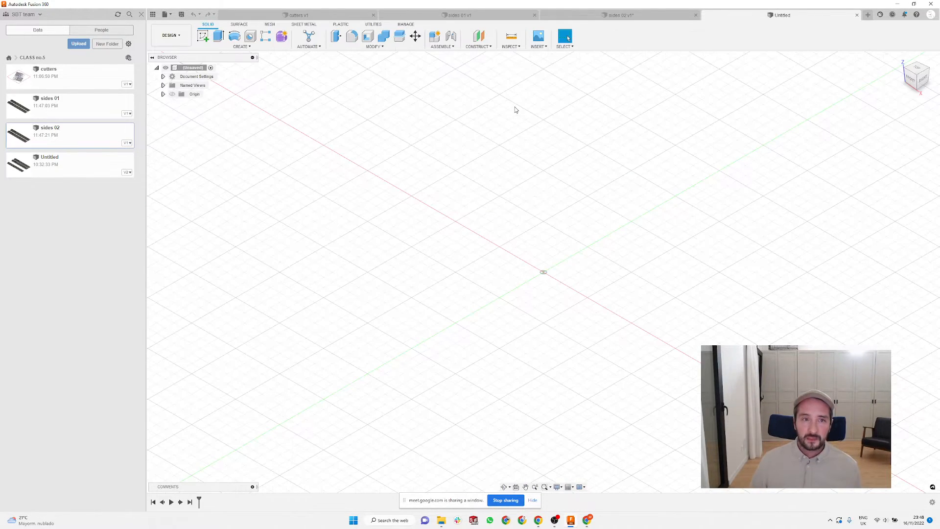
left_click(917, 70)
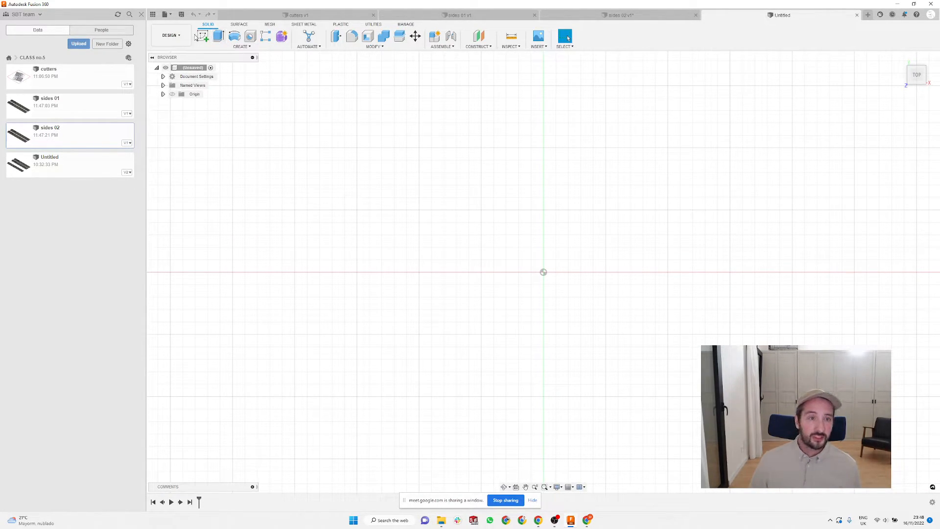
left_click(204, 38)
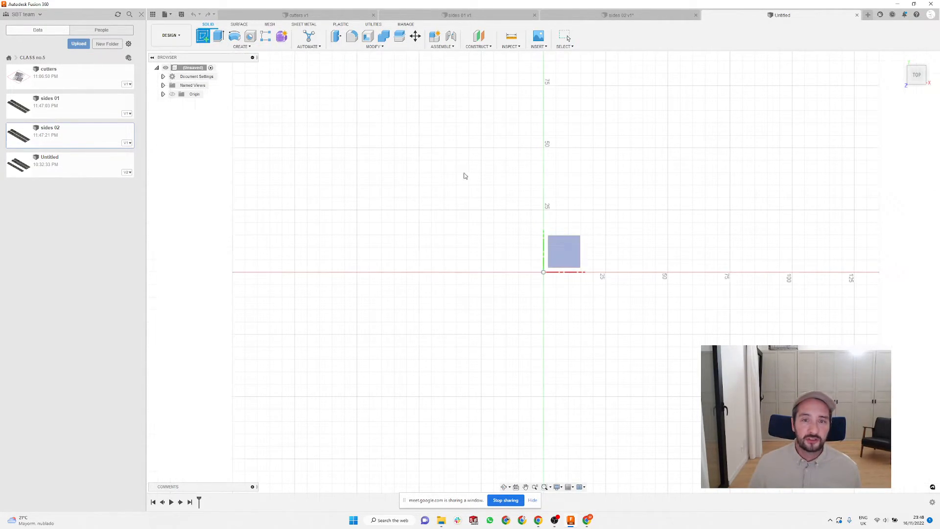
left_click(565, 246)
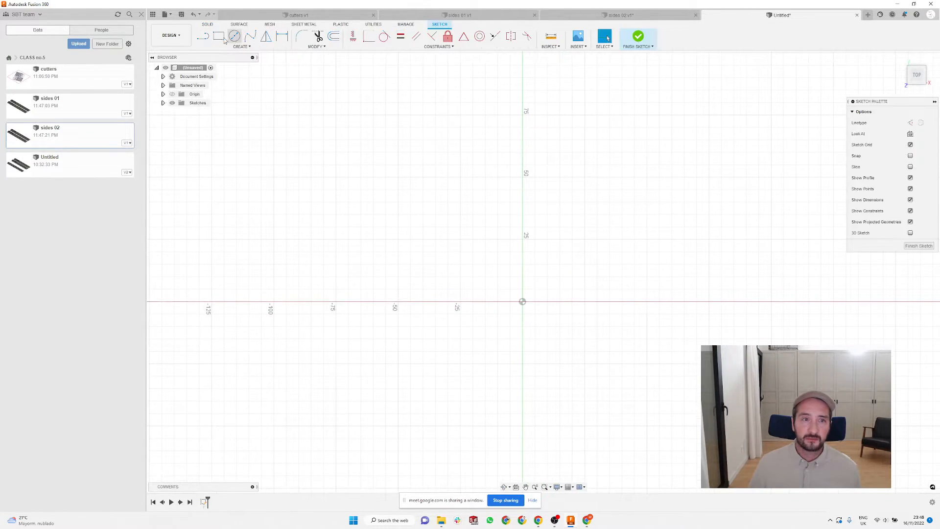
Step: Draw a 160 by 30 mm rectangle with one corner on the origin
key("r")
left_click(522, 302)
scroll(369, 279, "down", 3)
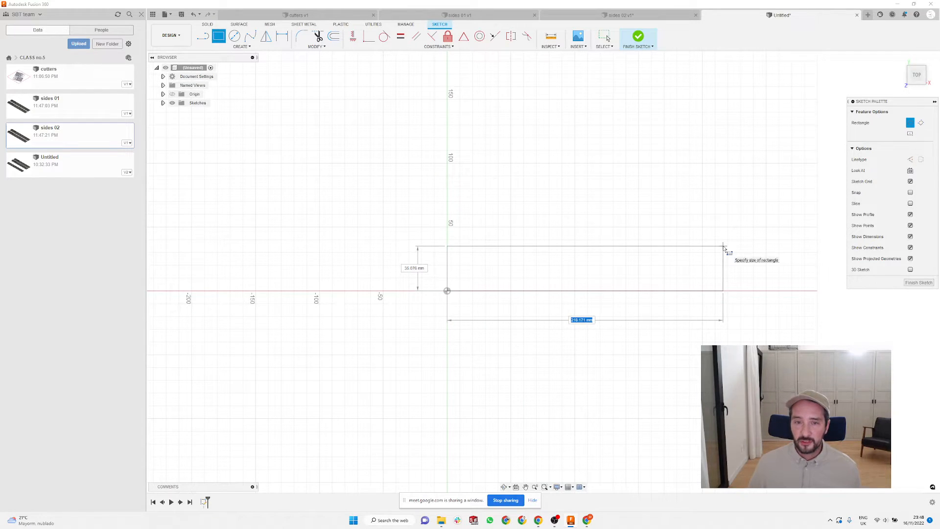
type("160")
key("Tab")
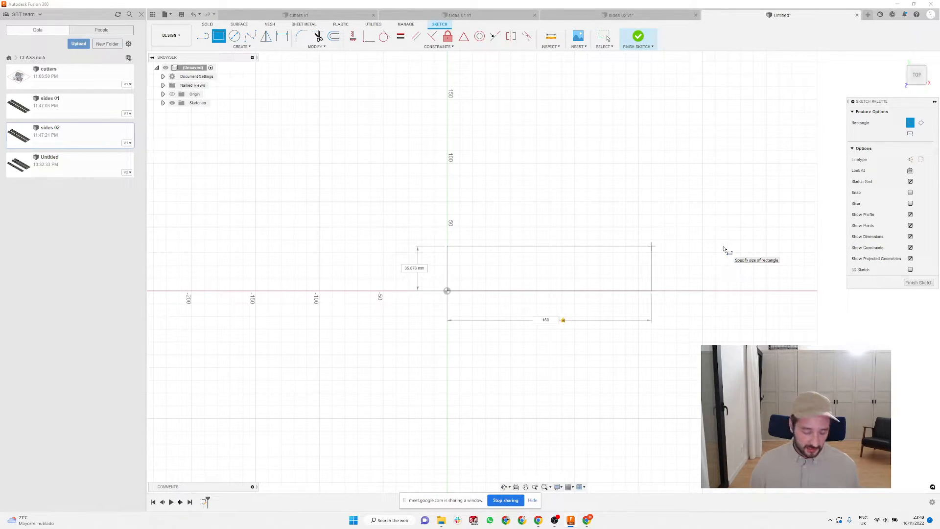
type("30")
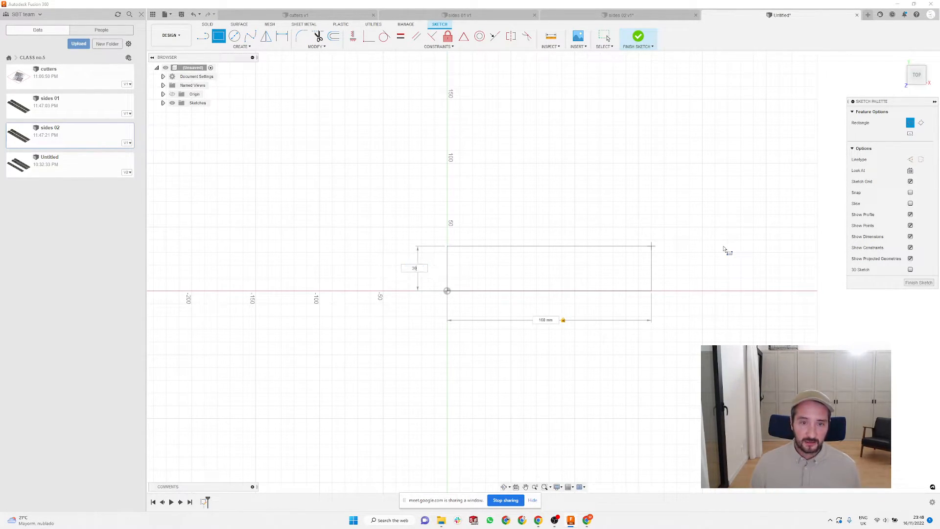
key("Return")
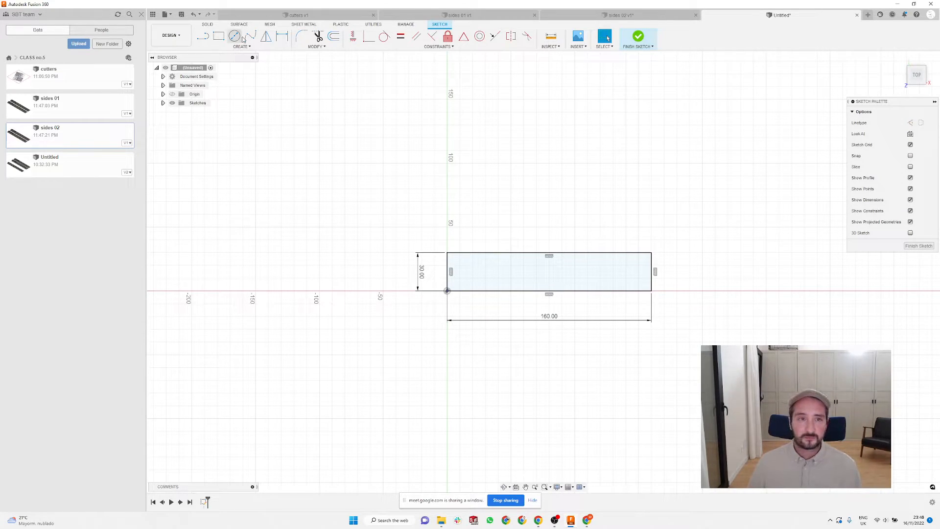
Step: Extrude the rectangle 0.01 mm as a new body
key("e")
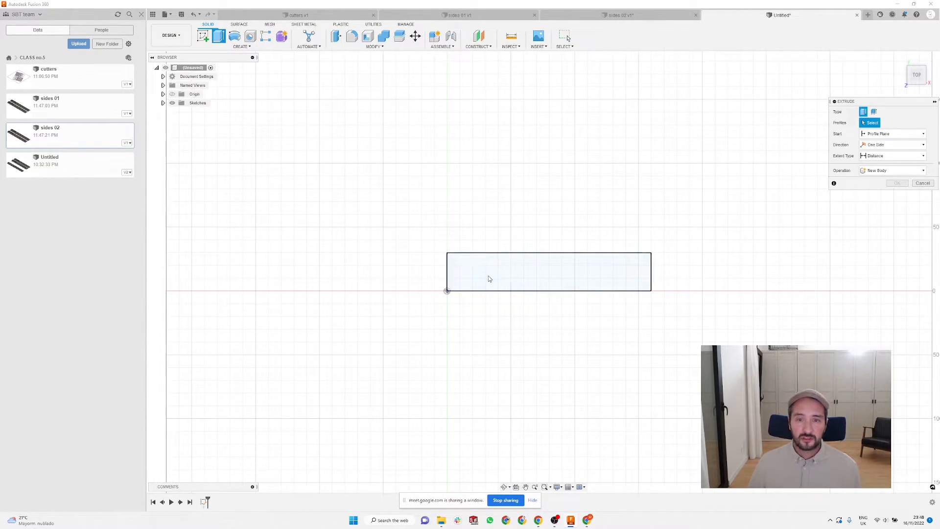
left_click(489, 275)
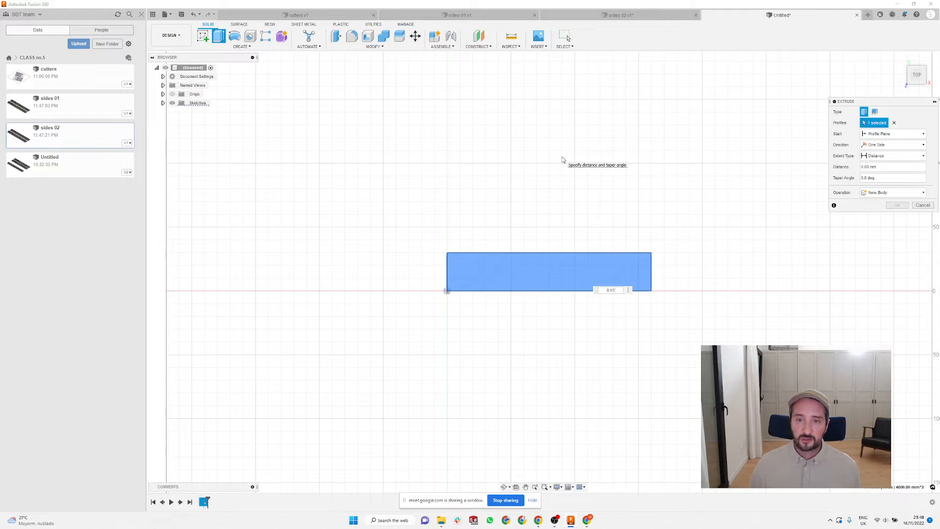
type("0.01")
key("Return")
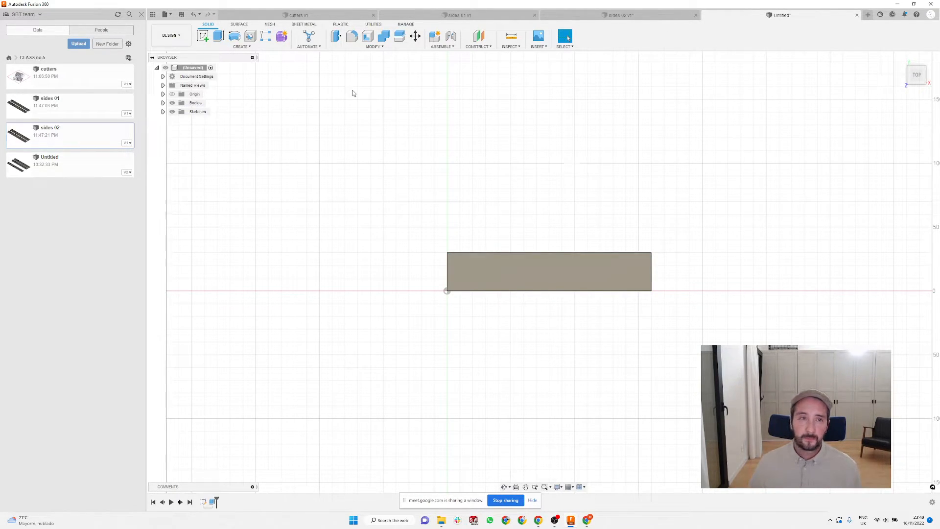
Step: Start a sketch on the thin plate's upper face and draw a horizontal centre line between the midpoints of its short edges
left_click(203, 36)
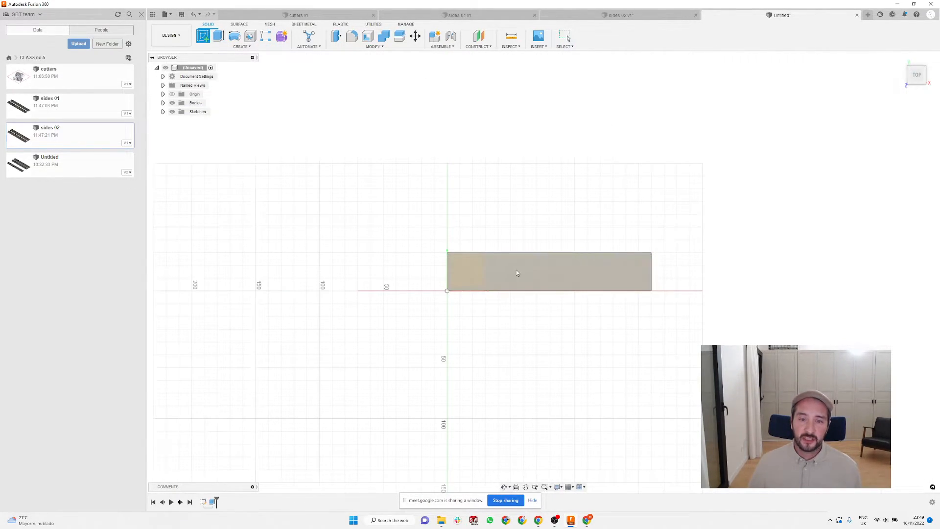
left_click(571, 269)
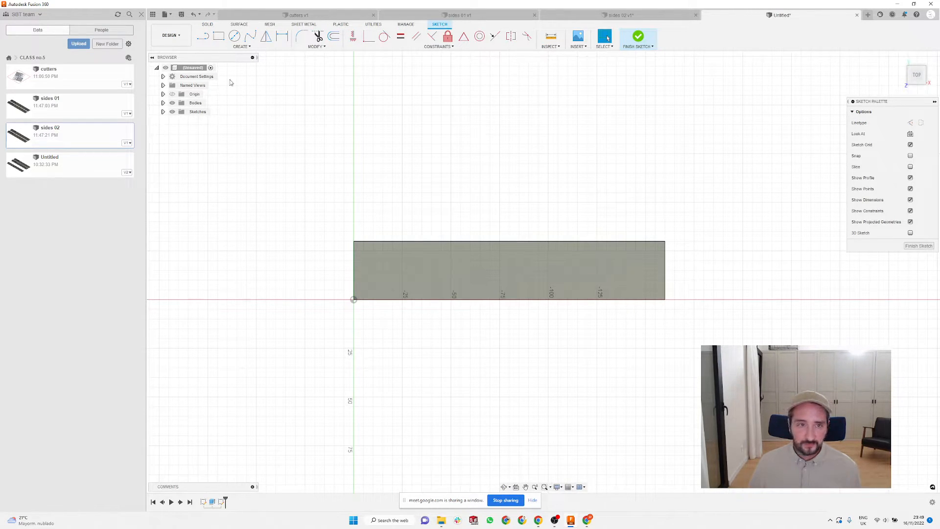
left_click(202, 36)
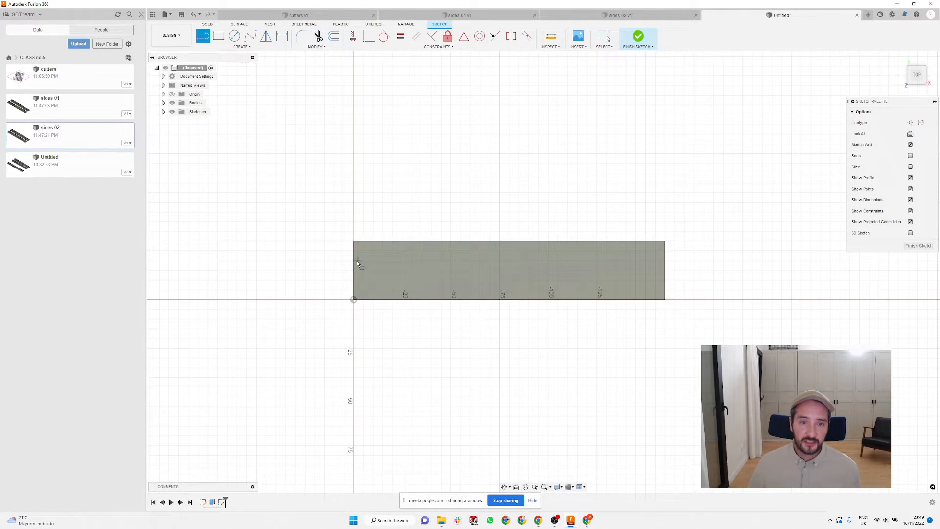
left_click(353, 270)
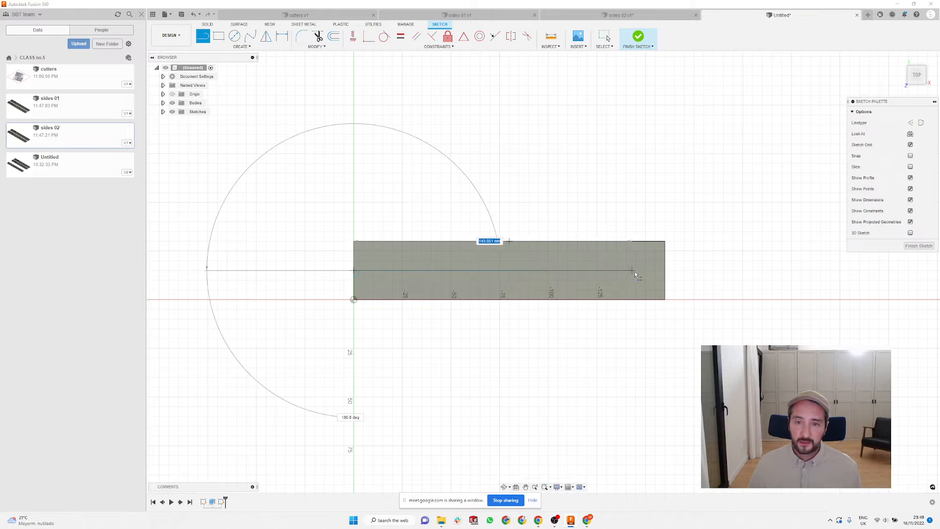
double_click(665, 270)
key("Escape")
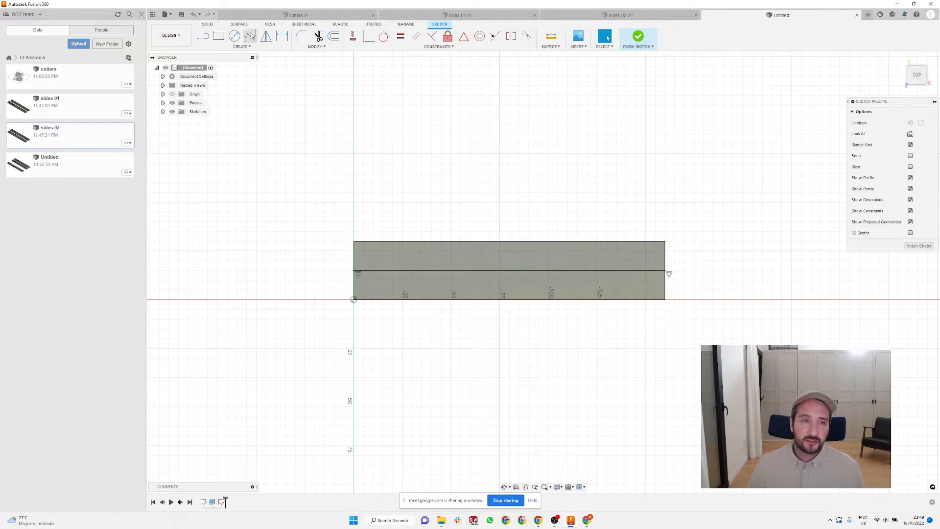
Step: Draw the temple outline's upper edge from the plate's short edge at the origin: a straight run, a gentle downward slope and a shorter straight run
left_click(202, 37)
scroll(427, 278, "up", 3)
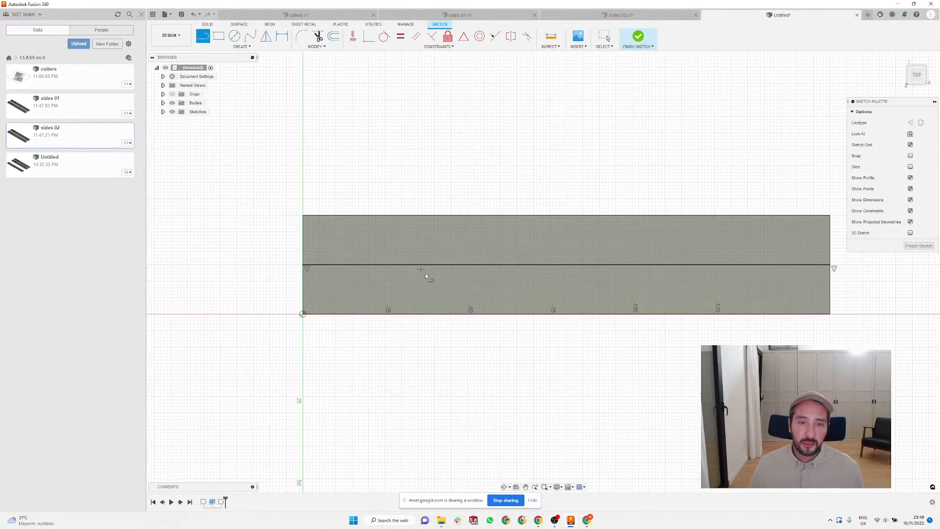
left_click(302, 237)
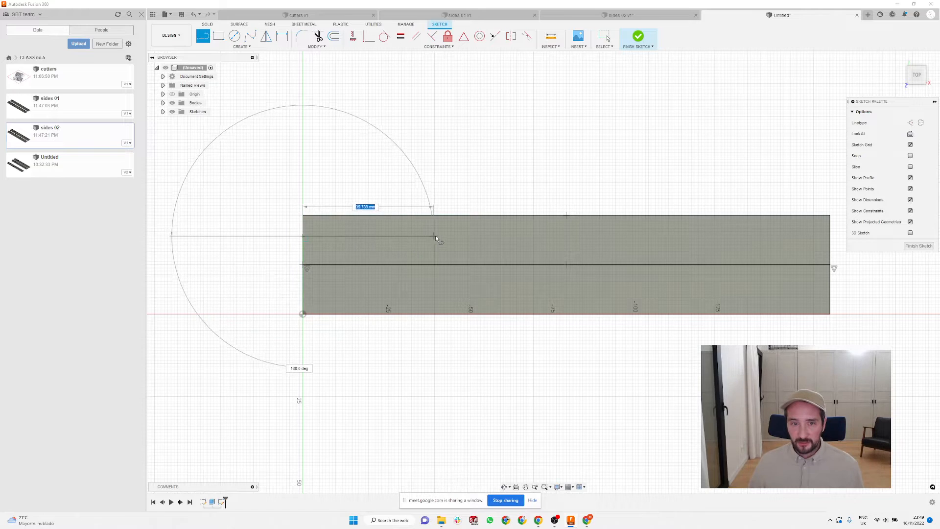
left_click(506, 236)
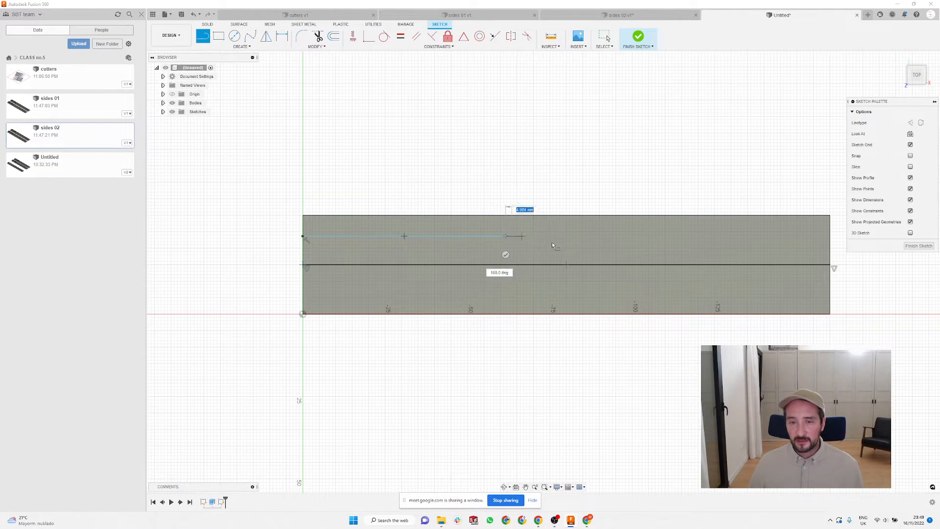
left_click(691, 248)
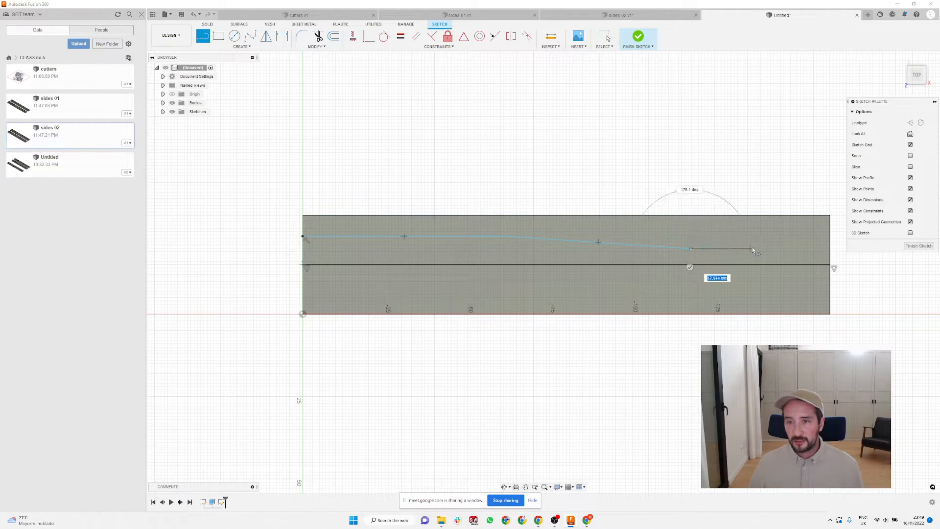
left_click(802, 249)
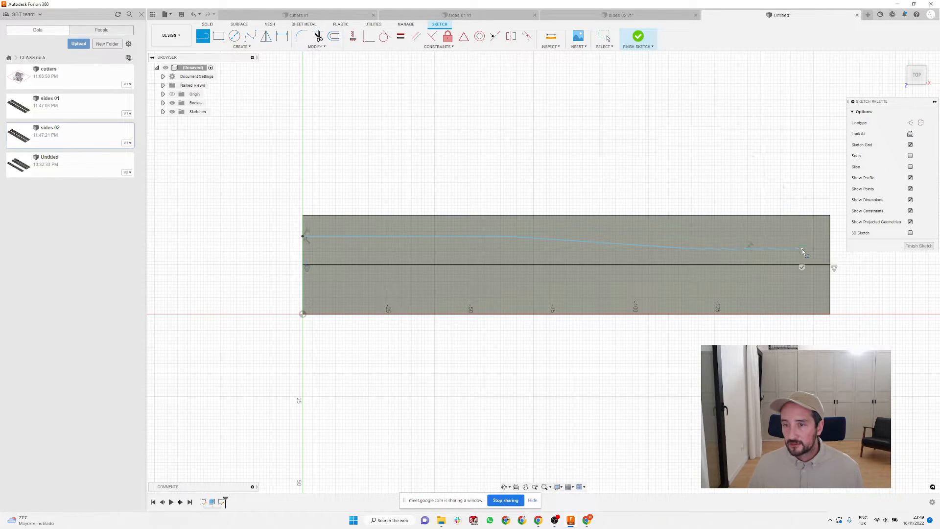
Step: Continue the outline down an end about 9.7 mm wide and back along a lower edge that dips mid-length to the starting short edge
left_click(801, 281)
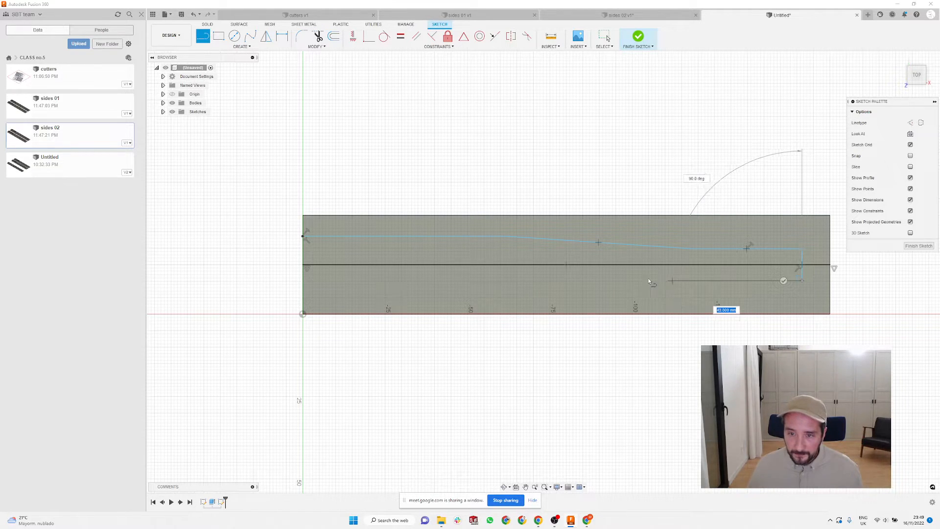
left_click(615, 281)
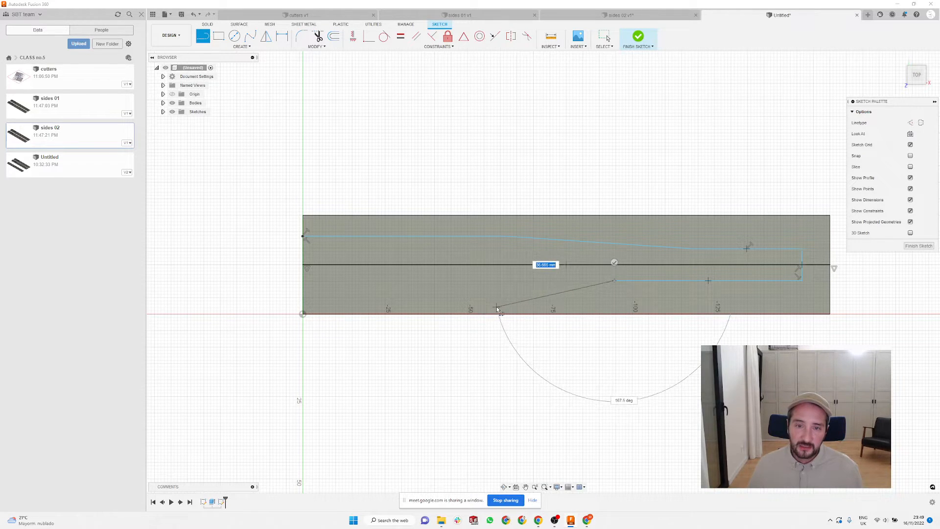
left_click(501, 306)
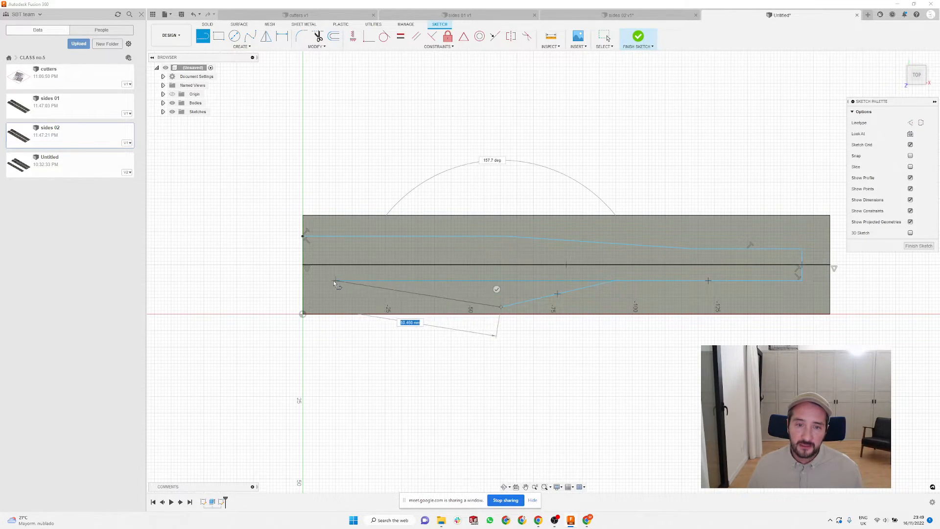
scroll(299, 277, "up", 3)
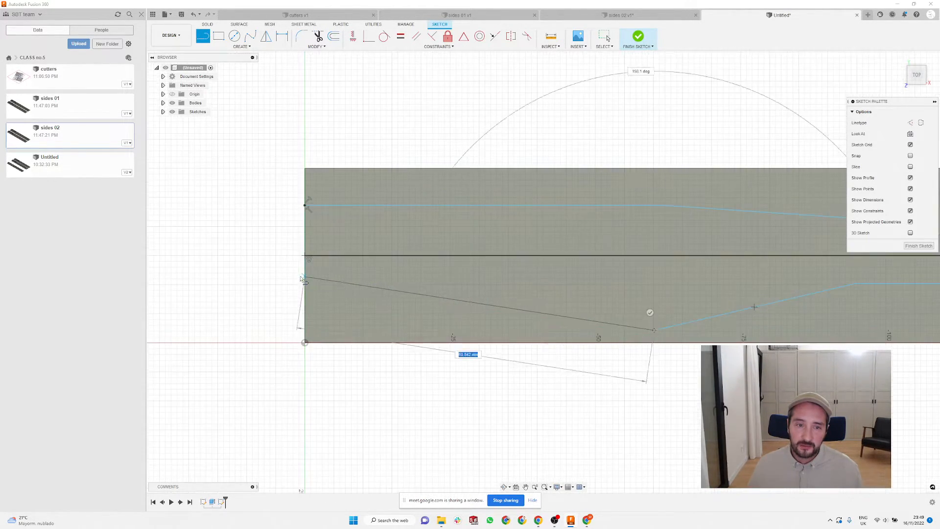
left_click(305, 275)
scroll(272, 265, "down", 3)
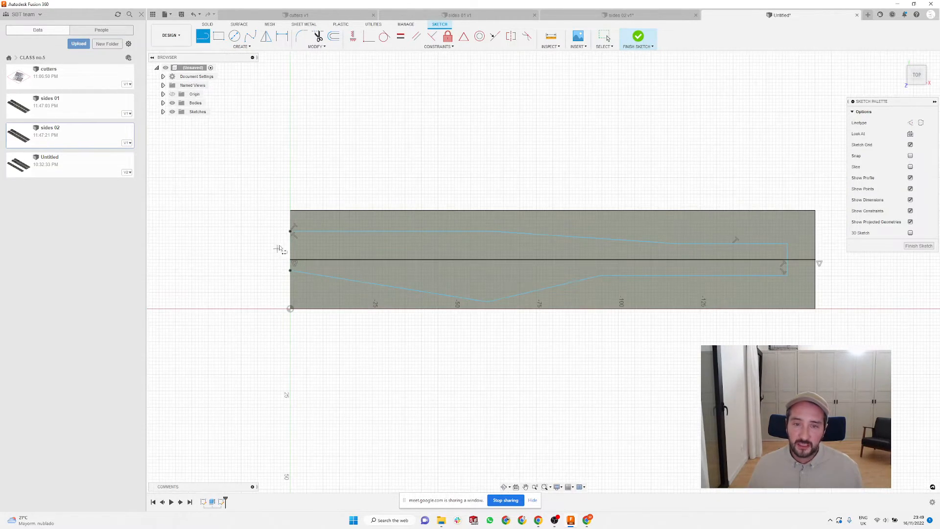
key("Escape")
scroll(377, 263, "down", 2)
scroll(531, 302, "up", 3)
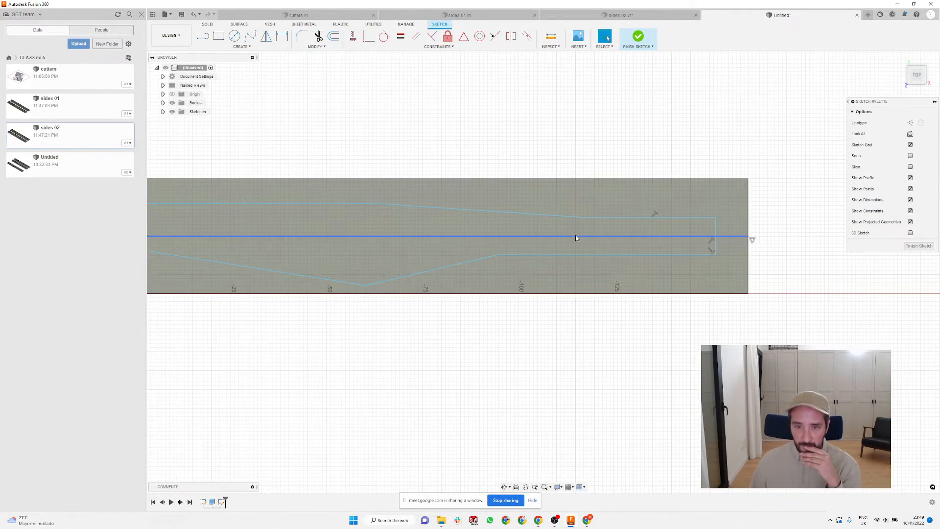
scroll(552, 216, "down", 2)
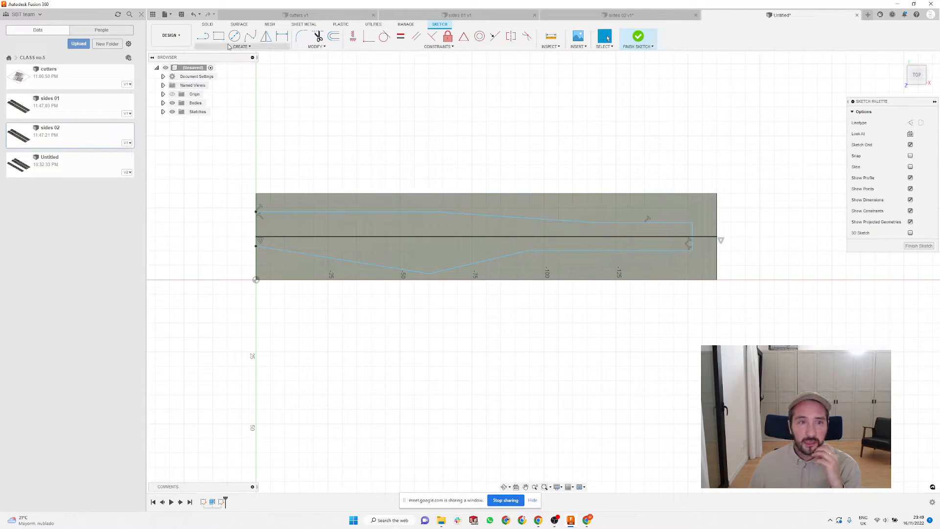
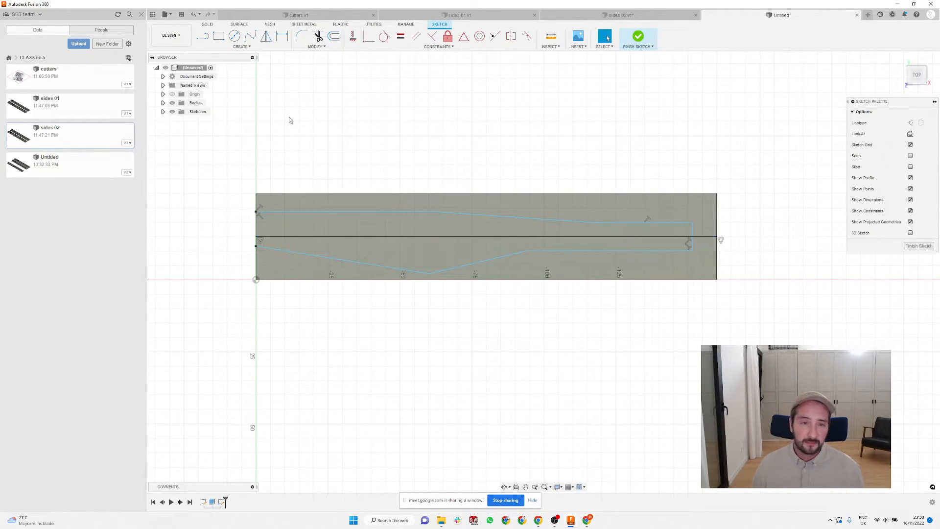
Step: Dimension the width between the temple tip's upper and lower lines as 6 mm
left_click(282, 36)
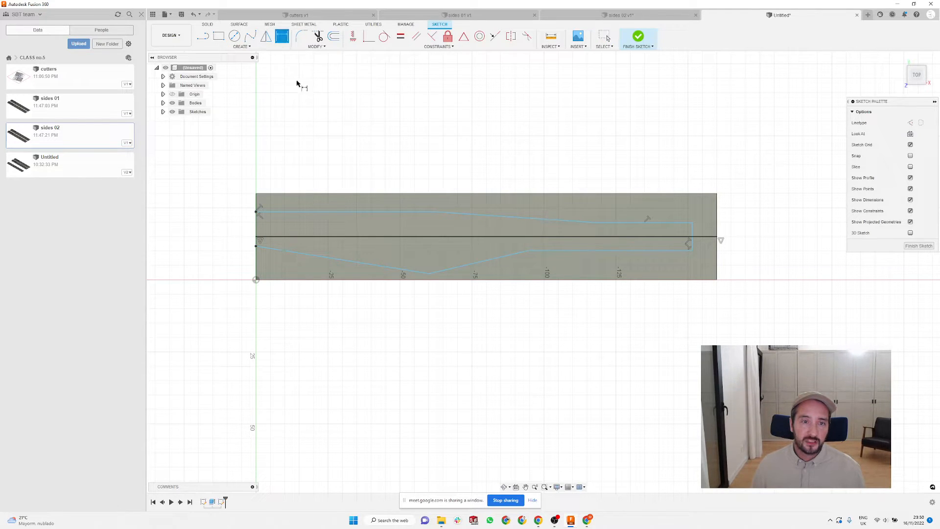
left_click(668, 223)
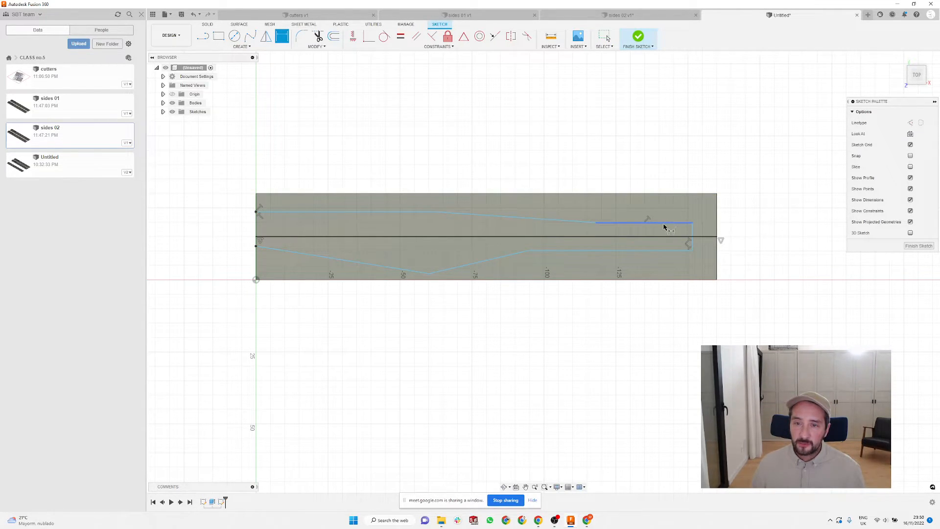
left_click(657, 250)
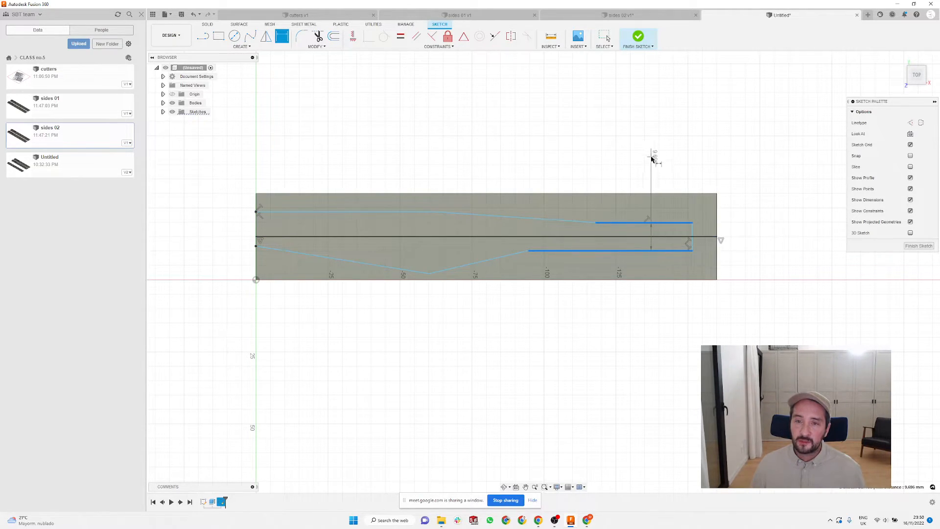
left_click(669, 157)
type("6")
key("Return")
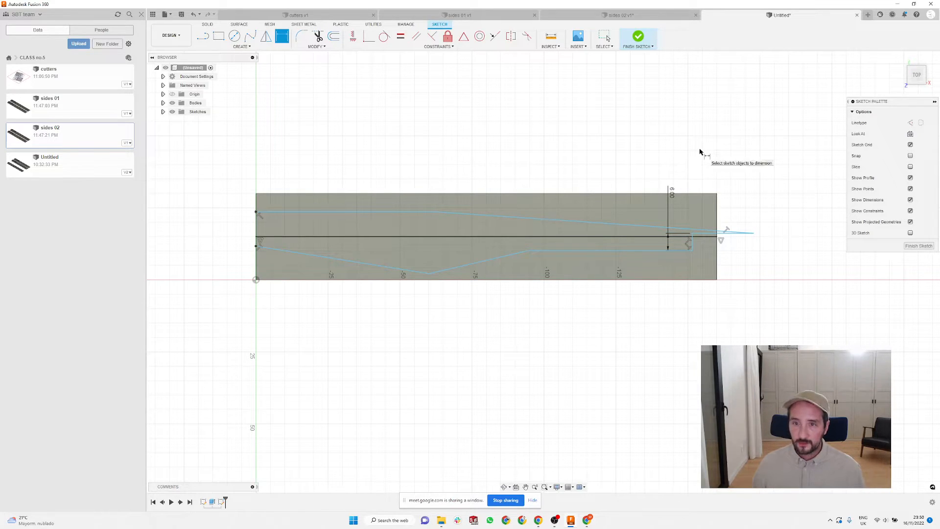
key("Escape")
Step: Move the corner joining the upper slope and the tip back to about the 100 mm mark, above the lower edge's bend
scroll(699, 221, "up", 3)
mouse_move(736, 244)
left_mouse_down()
mouse_move(396, 213)
mouse_move(405, 238)
left_mouse_up()
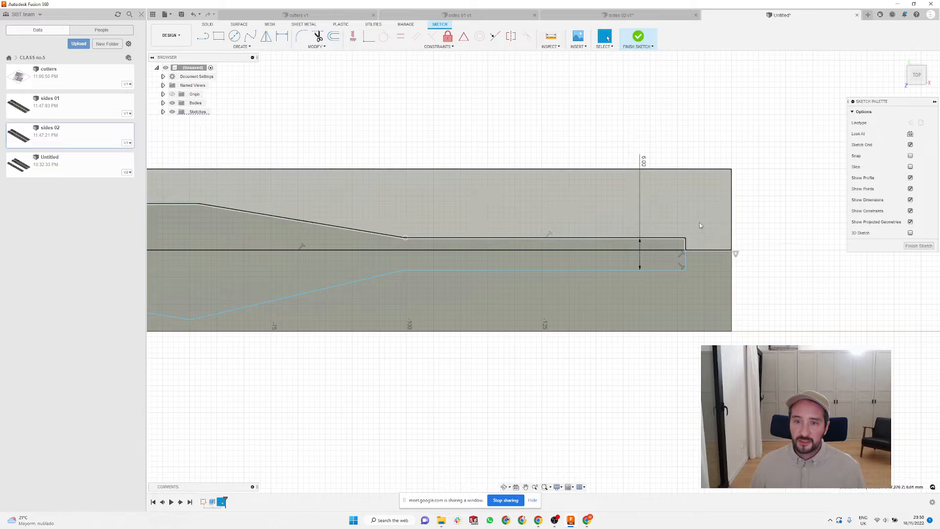
left_click(663, 250)
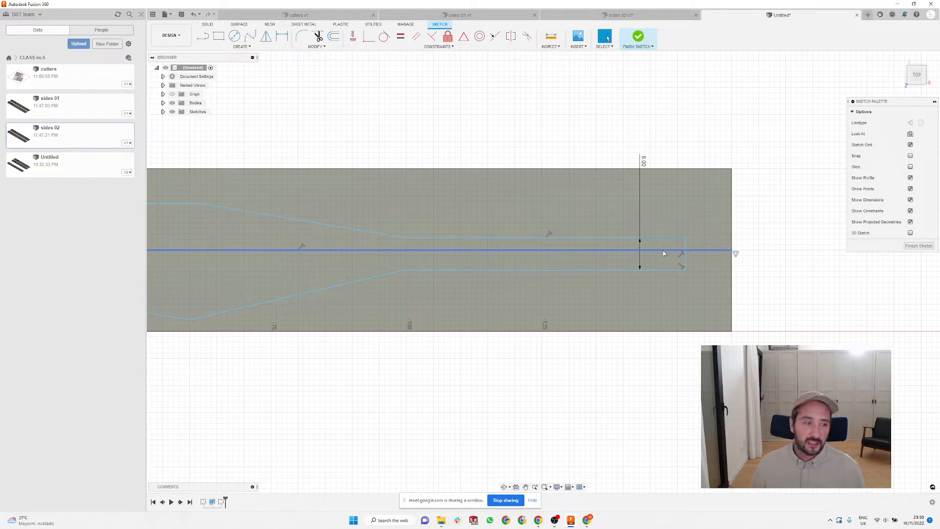
left_click(509, 117)
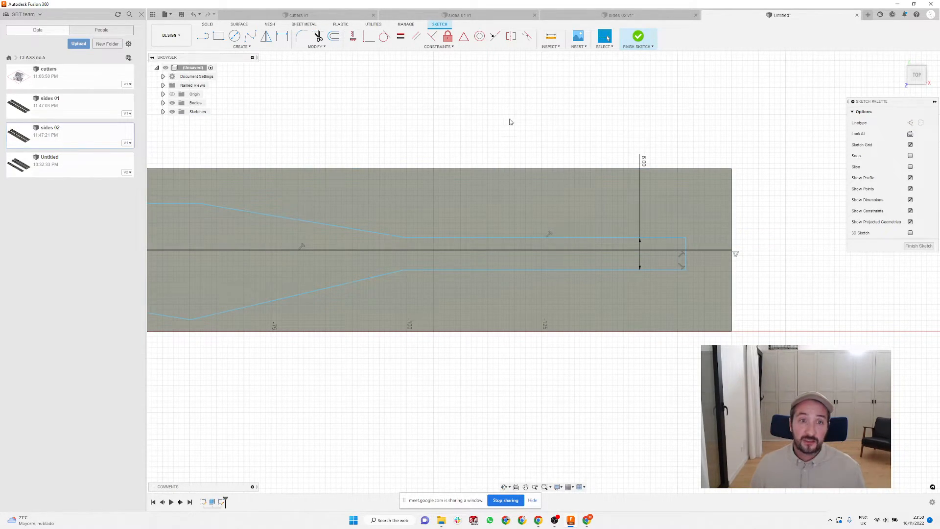
Step: Dimension the distance from the tip's upper line to the centre line, keeping it as drawn
left_click(283, 37)
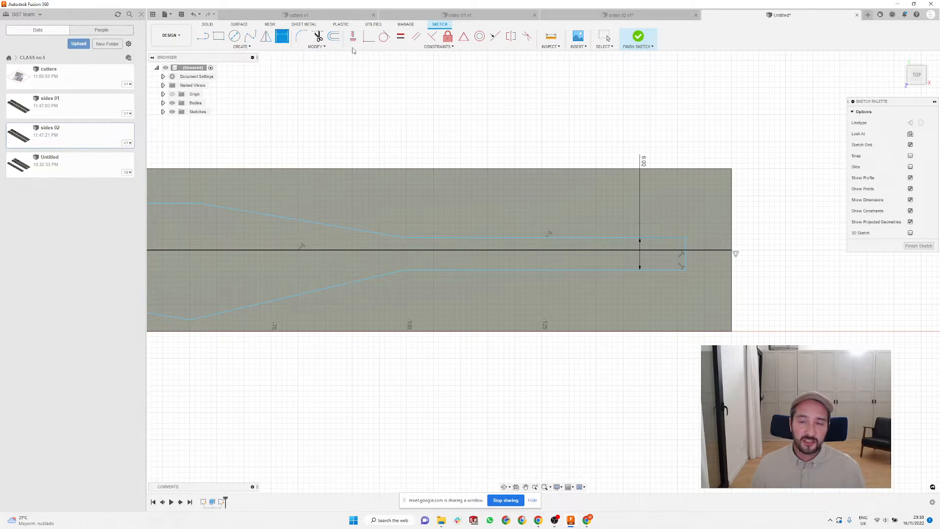
left_click(602, 238)
left_click(595, 250)
left_click(592, 151)
key("Return")
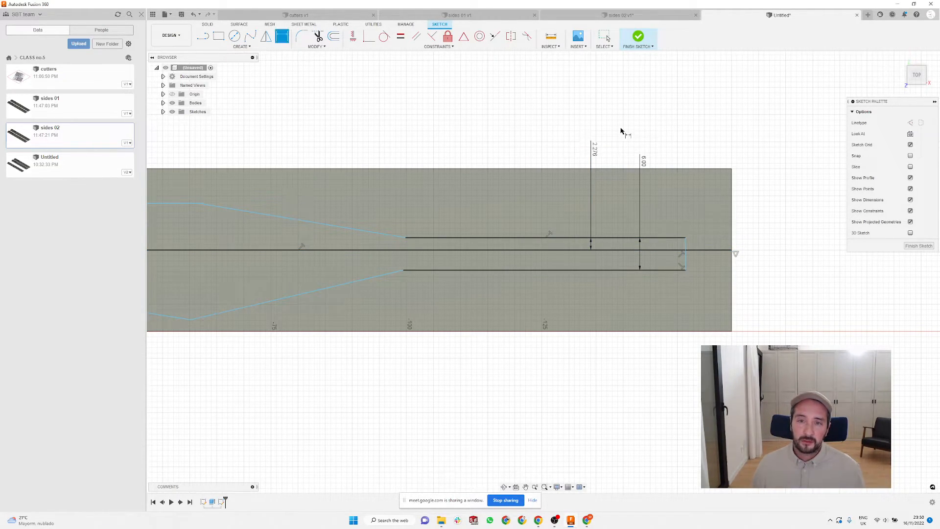
key("Escape")
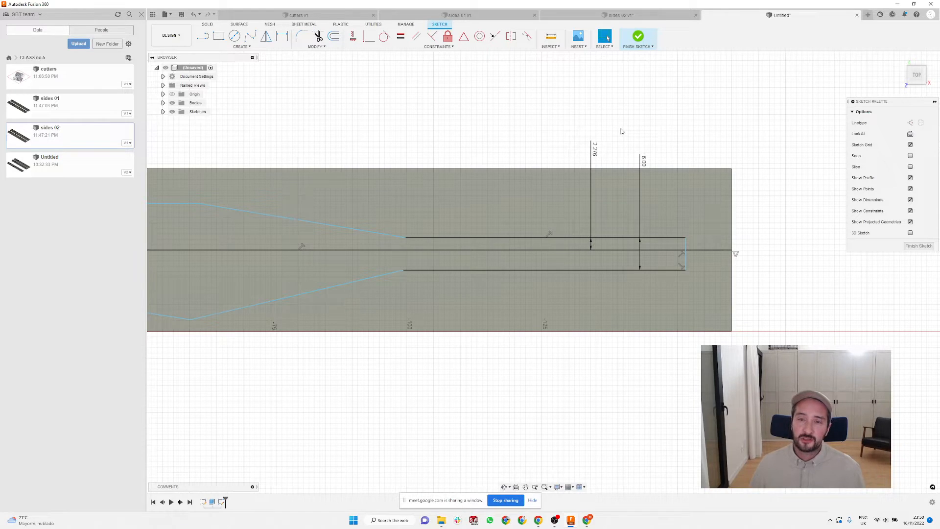
Step: Set the distance between the tip's upper line and the centre line to half of the tip's width dimension
double_click(595, 152)
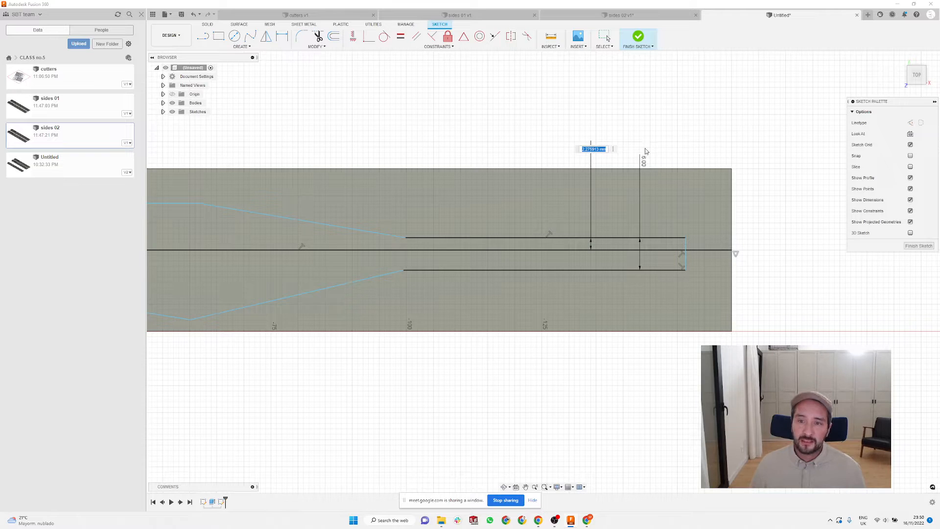
key("Escape")
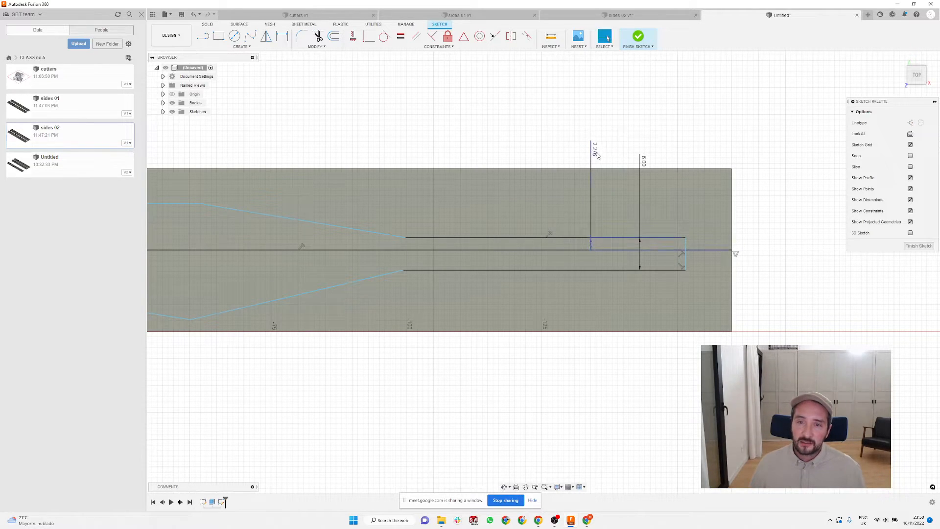
double_click(595, 153)
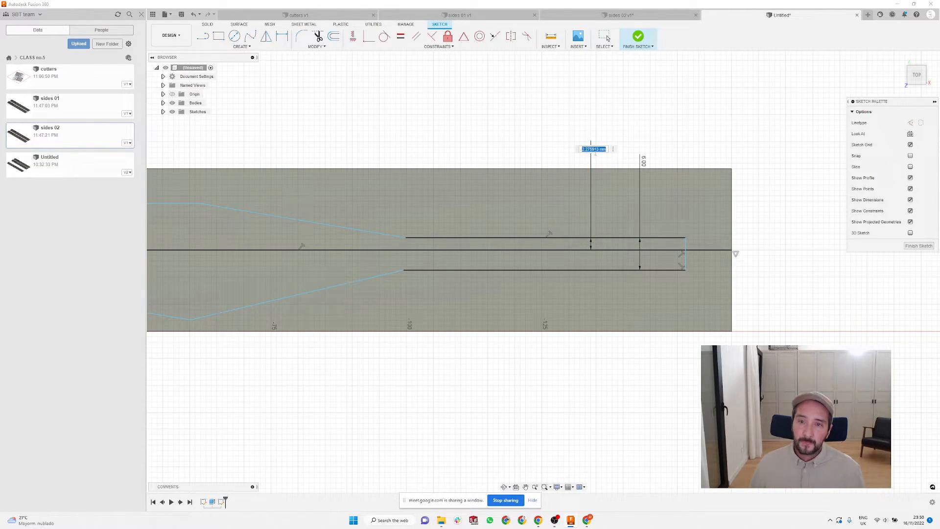
left_click(645, 164)
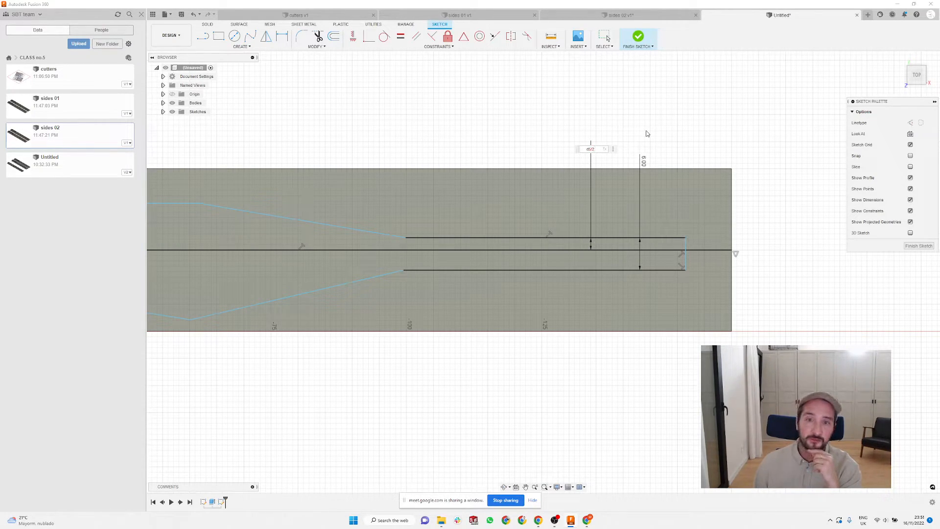
key("Return")
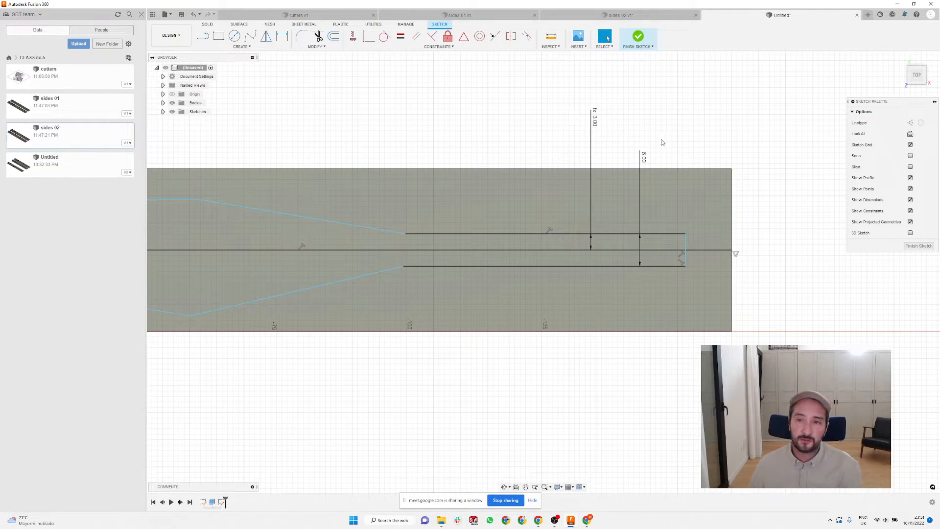
Step: Set the width between the temple tip's upper and lower lines to 5 mm
double_click(643, 157)
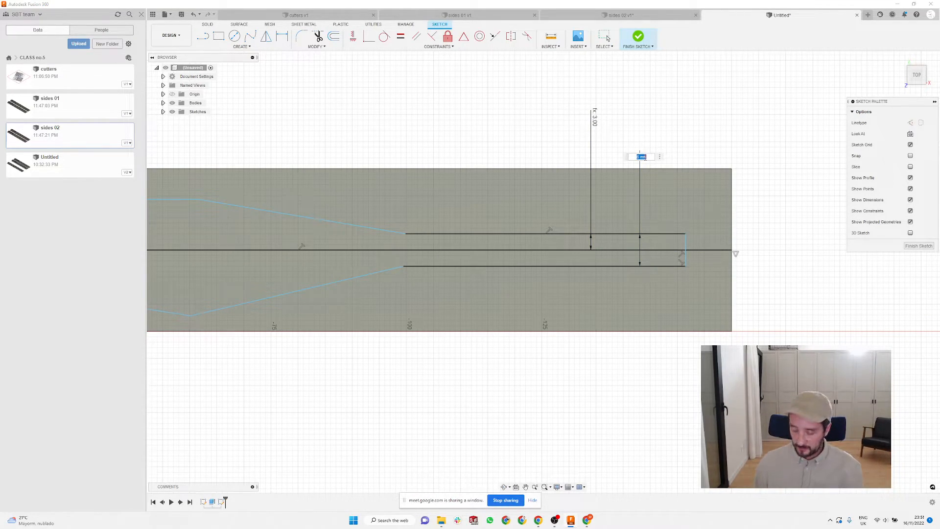
type("5")
key("Return")
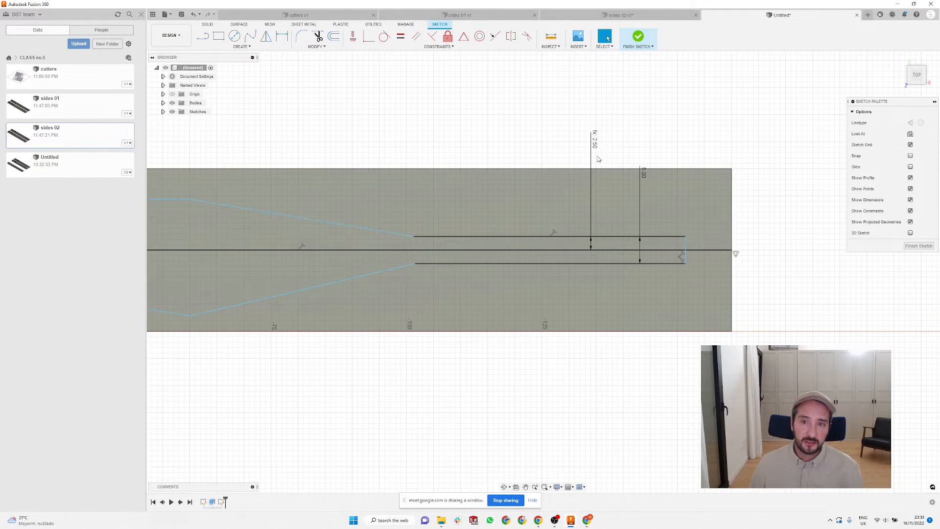
Step: Lower the outline's upper edge by its mid-length corner to about 5 mm above the centre line
scroll(759, 217, "down", 5)
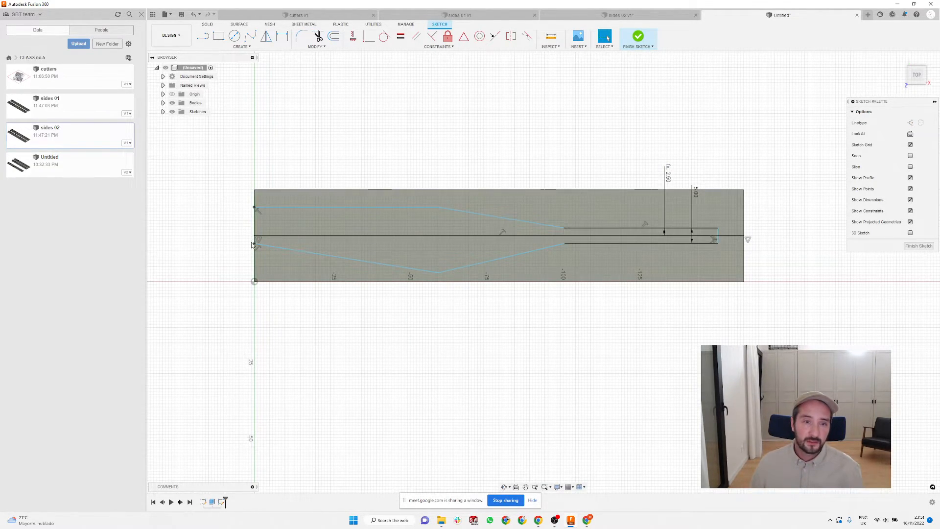
scroll(255, 234, "up", 3)
scroll(317, 166, "down", 1)
scroll(317, 166, "down", 2)
scroll(362, 226, "up", 2)
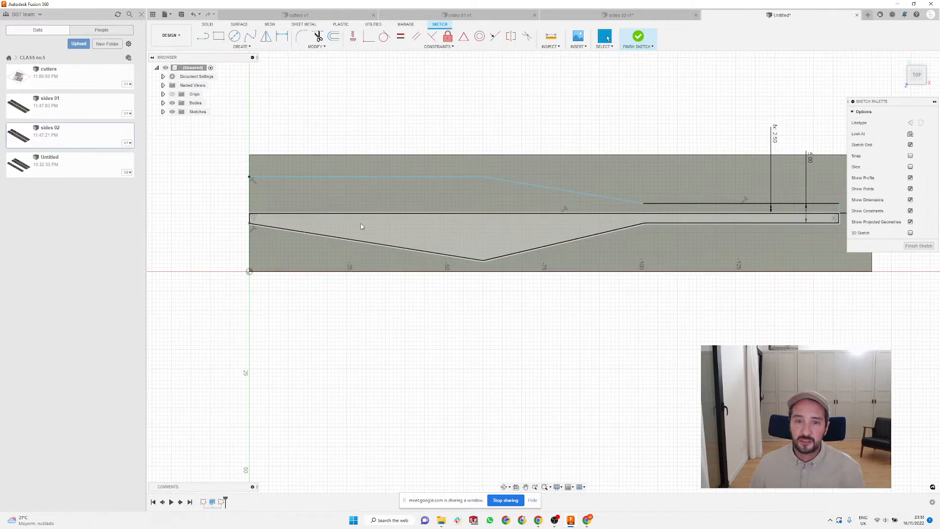
left_click_drag(480, 177, 475, 194)
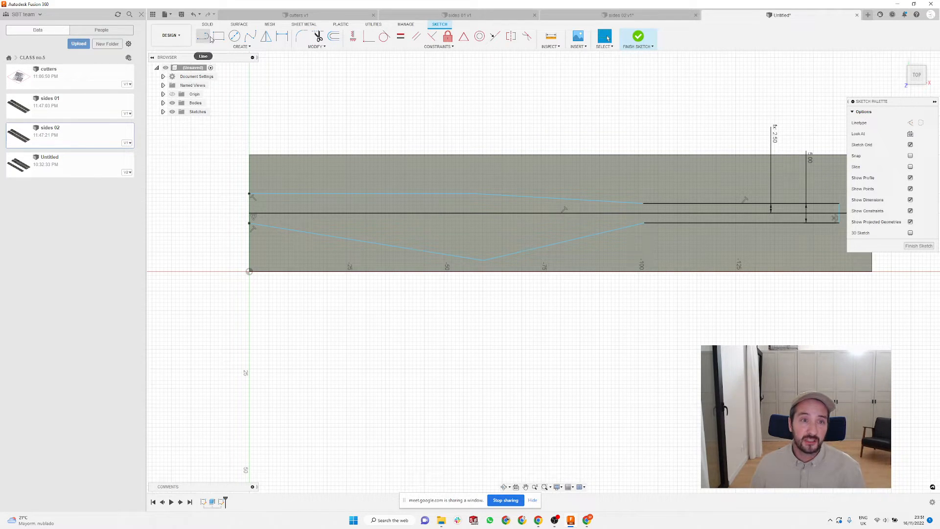
Step: Dimension the height between the outline's two corner points on the plate's starting short edge as 8 mm
left_click(281, 37)
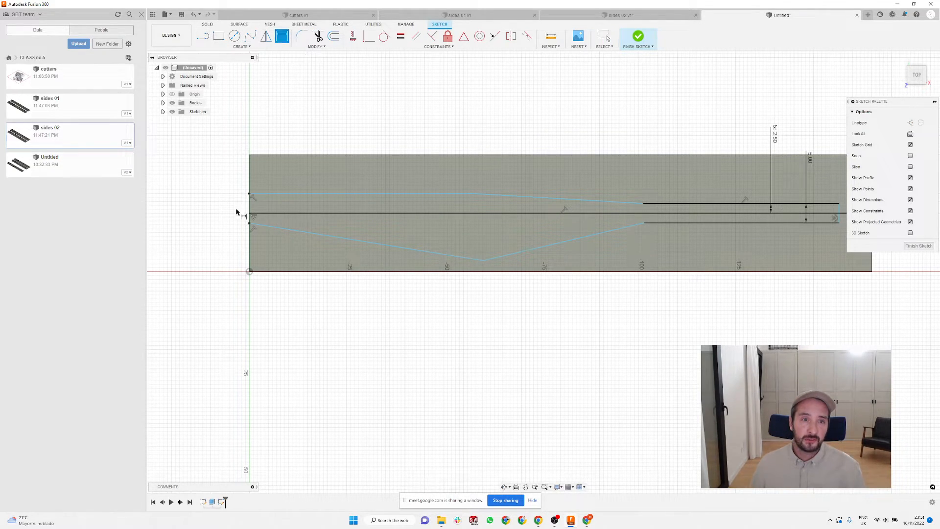
left_click(249, 194)
left_click(249, 223)
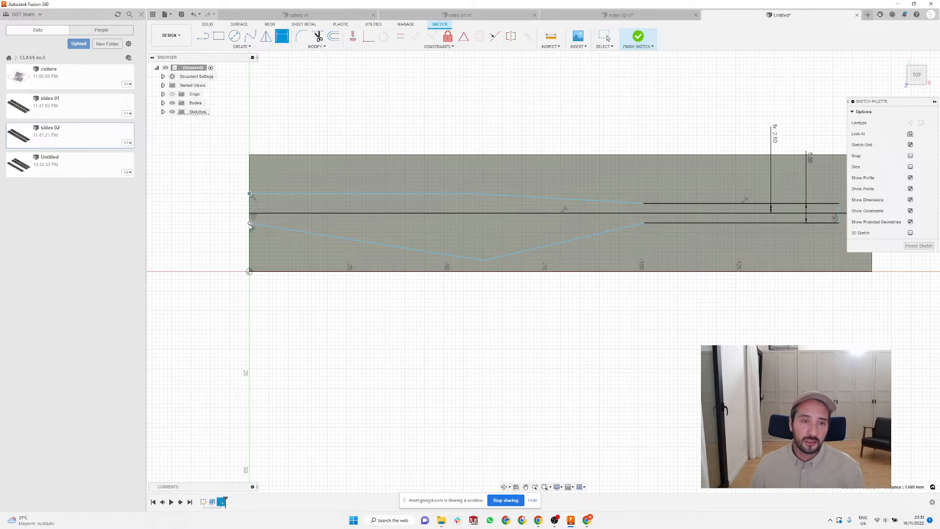
left_click(225, 215)
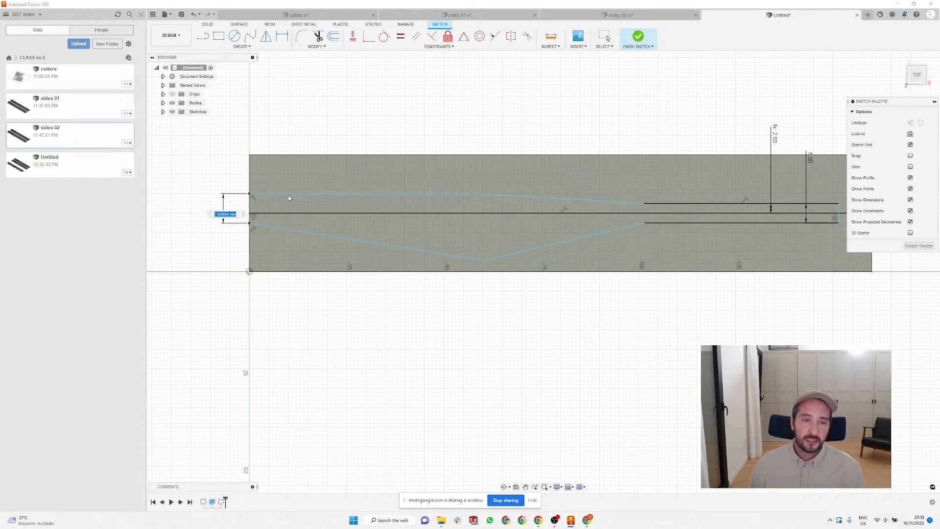
type("8")
key("Return")
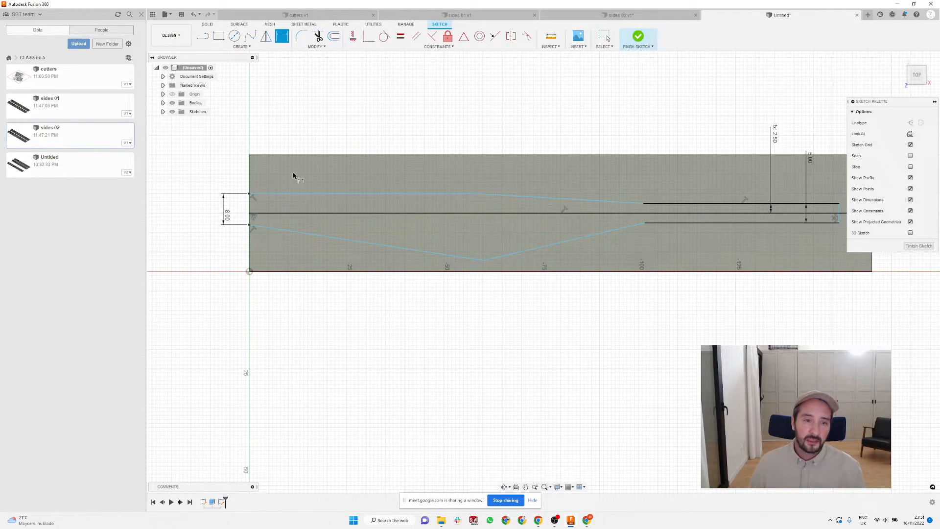
Step: Dimension the distance from the outline's upper starting edge to the centre line as half of the 8 mm height dimension
left_click(250, 195)
left_click(272, 213)
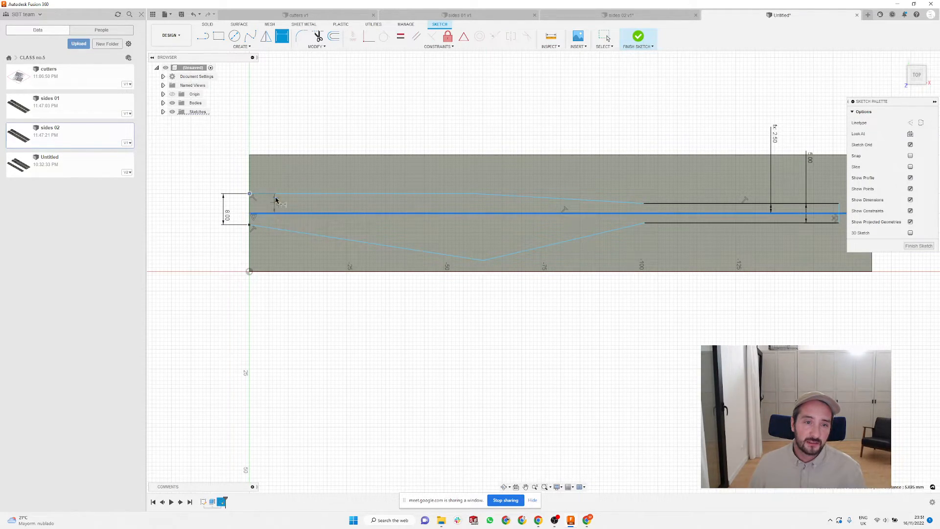
left_click(279, 174)
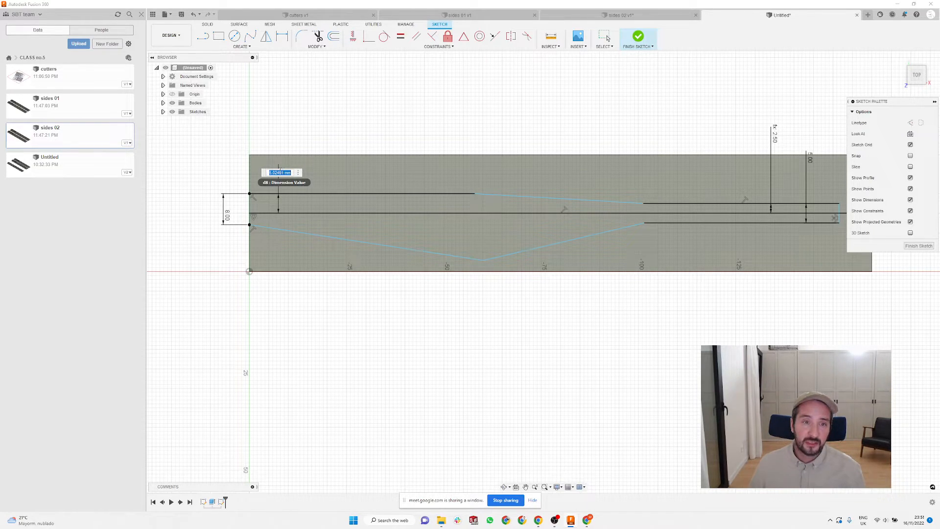
left_click(226, 215)
type("/2")
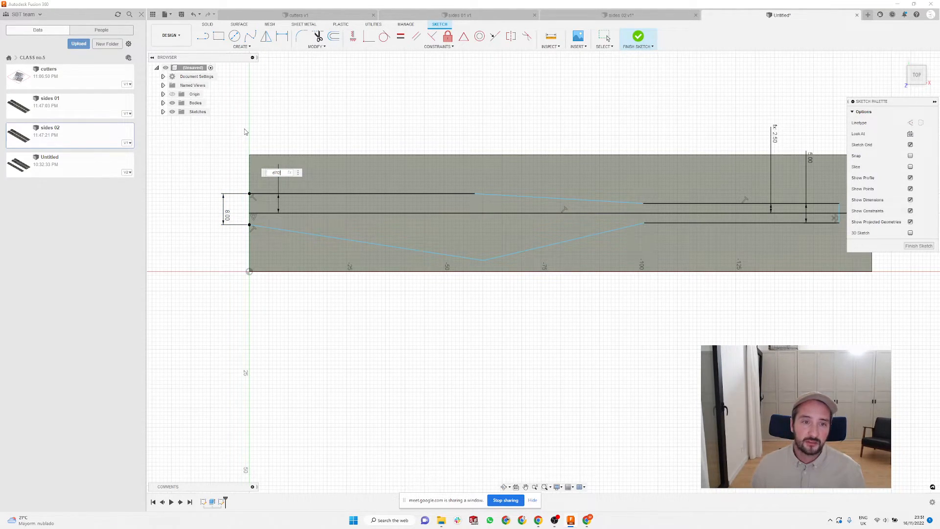
key("Return")
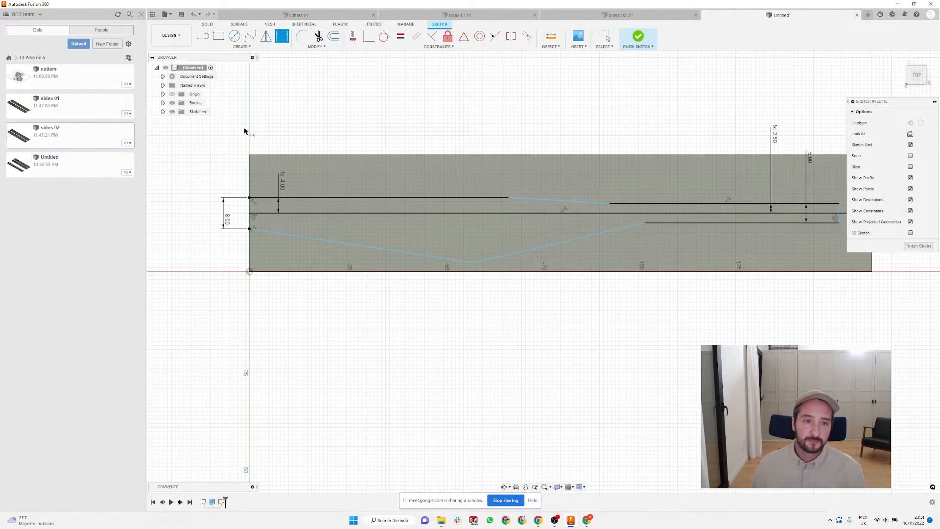
key("Escape")
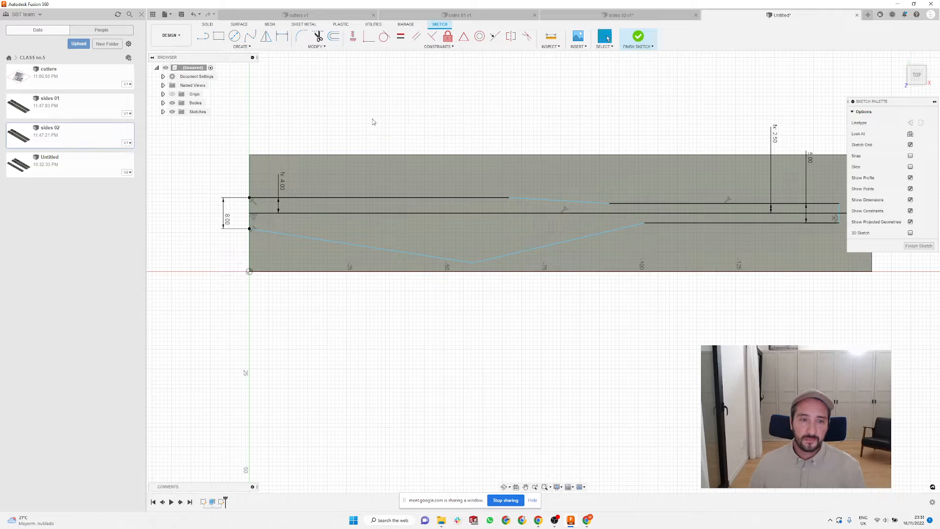
Step: Move the upper edge's bend back to about the 57 mm mark and the lower edge's lowest corner forward to about the 66 mm mark
scroll(242, 191, "down", 1)
scroll(242, 189, "down", 2)
scroll(588, 210, "up", 3)
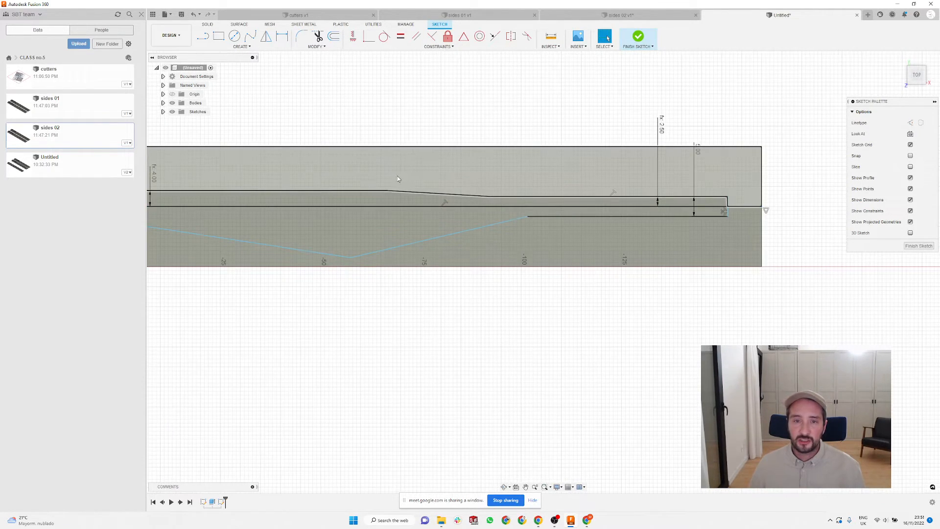
scroll(390, 191, "down", 2)
scroll(312, 195, "up", 1)
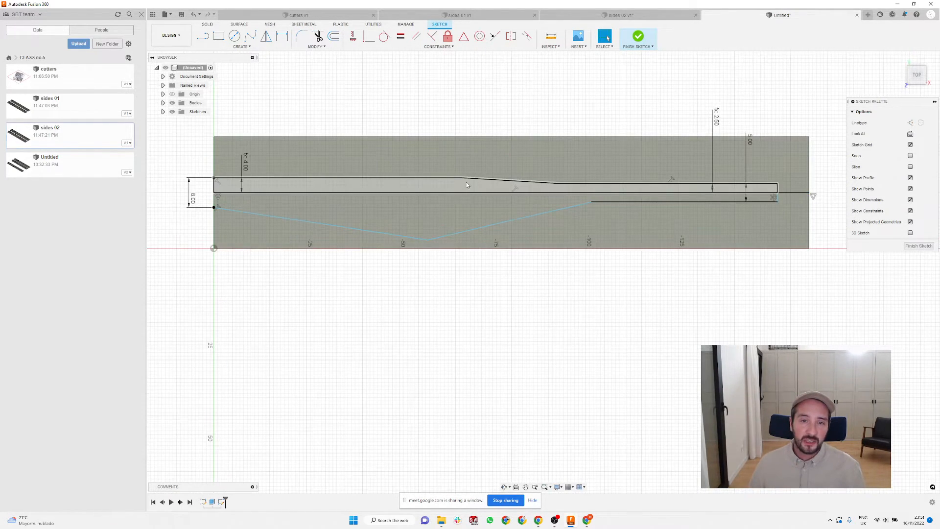
left_click_drag(461, 180, 428, 172)
left_click_drag(427, 240, 458, 238)
left_click(451, 114)
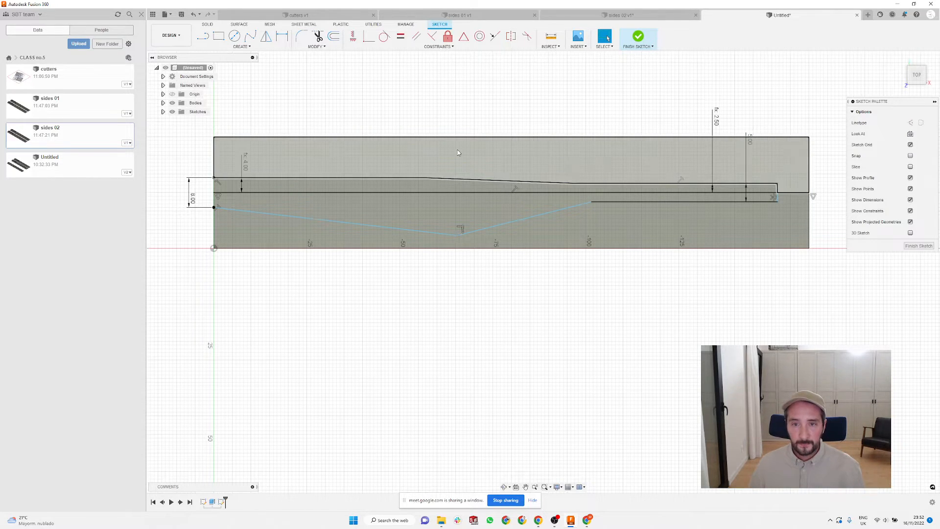
Step: Fillet the corner between the lower slope and the tip's lower line with a 150 mm radius, and reposition the arc's end points
left_click(300, 37)
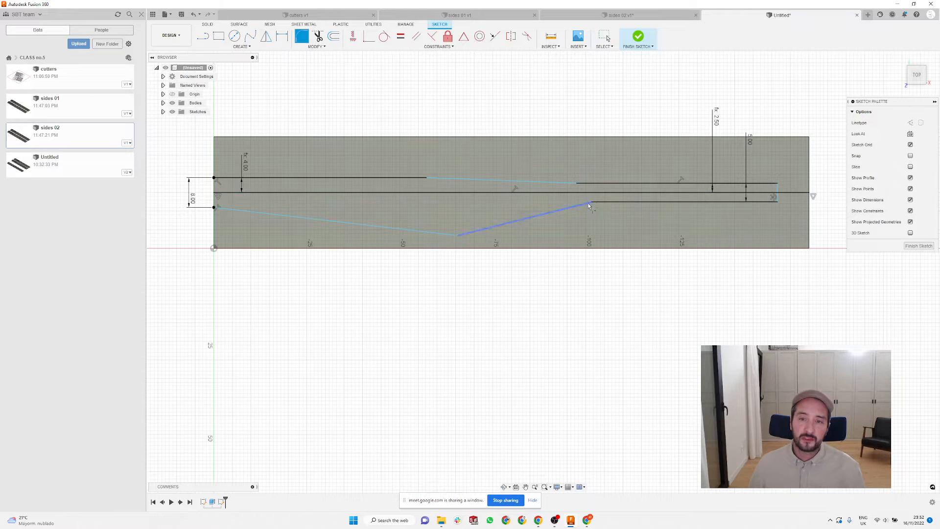
left_click(570, 209)
left_click(613, 205)
scroll(590, 209, "up", 2)
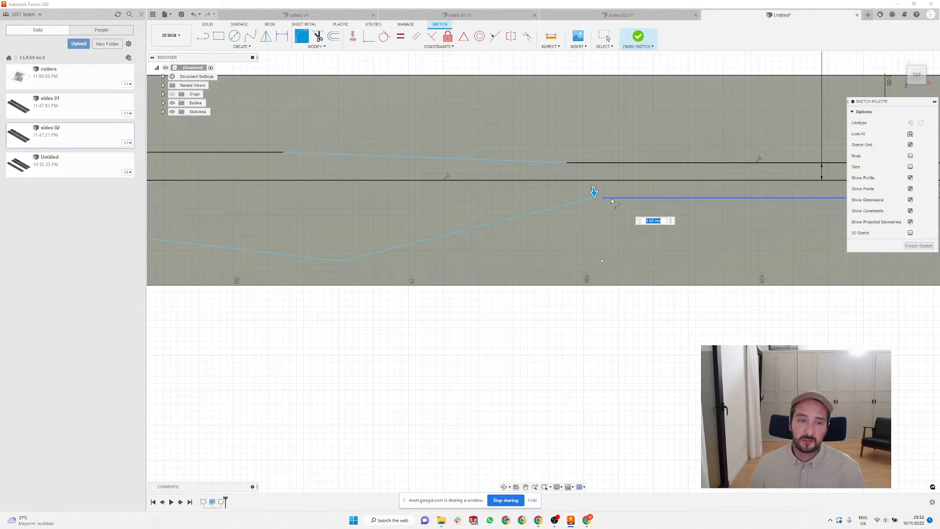
scroll(521, 214, "down", 1)
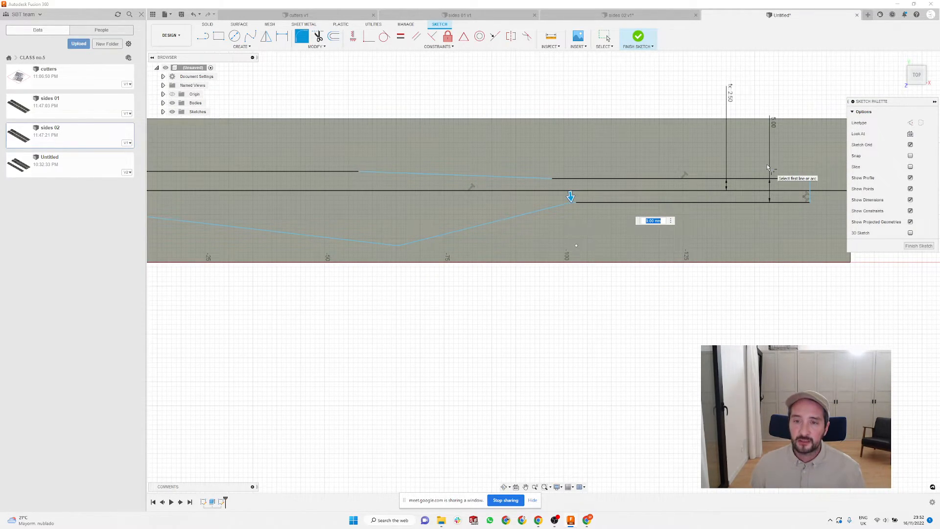
type("30")
key("BackSpace")
type("150")
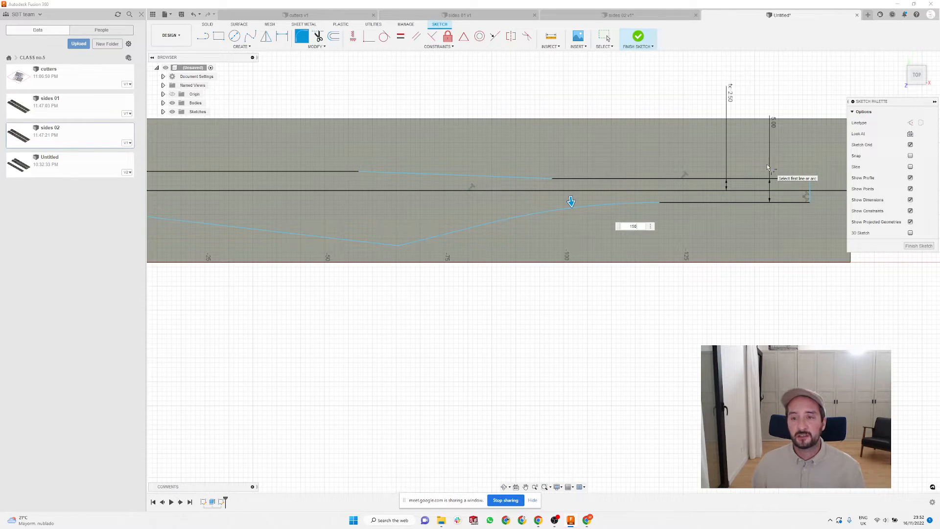
key("Return")
left_click_drag(660, 203, 644, 202)
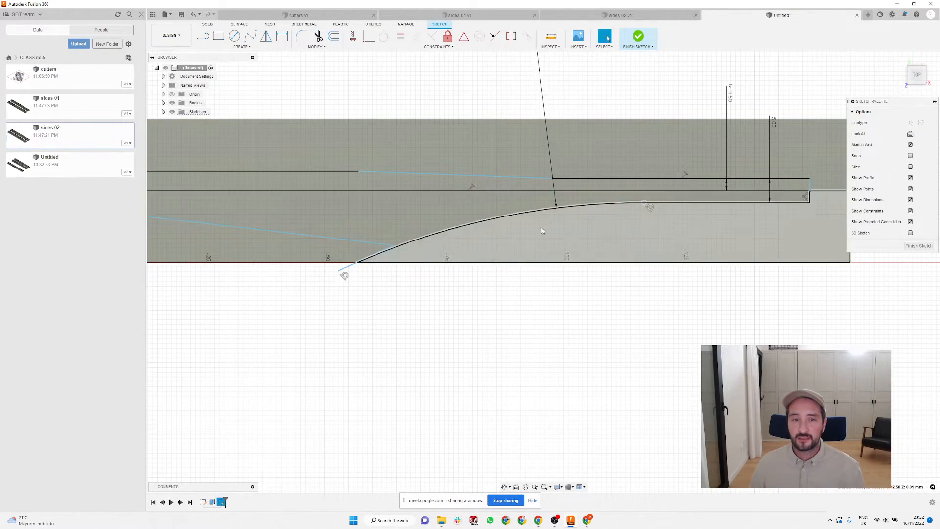
left_click_drag(340, 270, 417, 243)
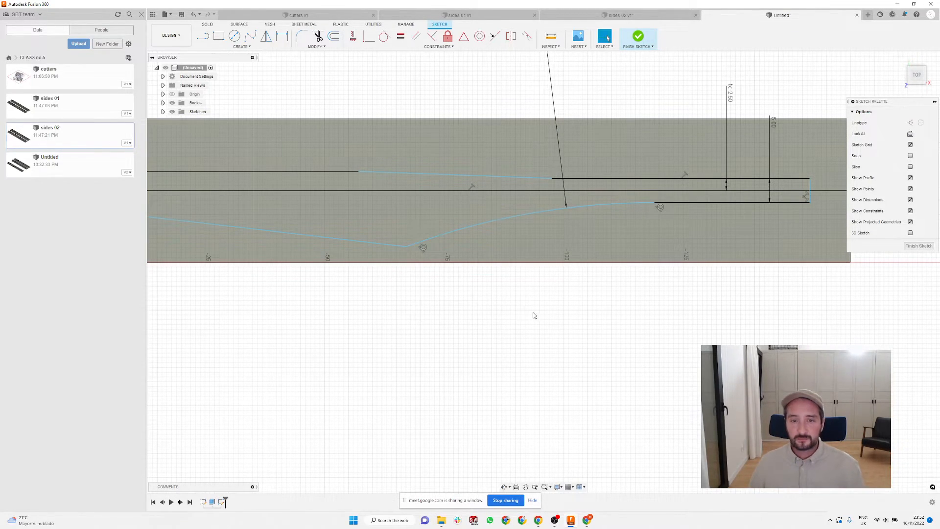
Step: Fillet the temple tip's upper end corner with a 2 mm radius
scroll(530, 313, "down", 3)
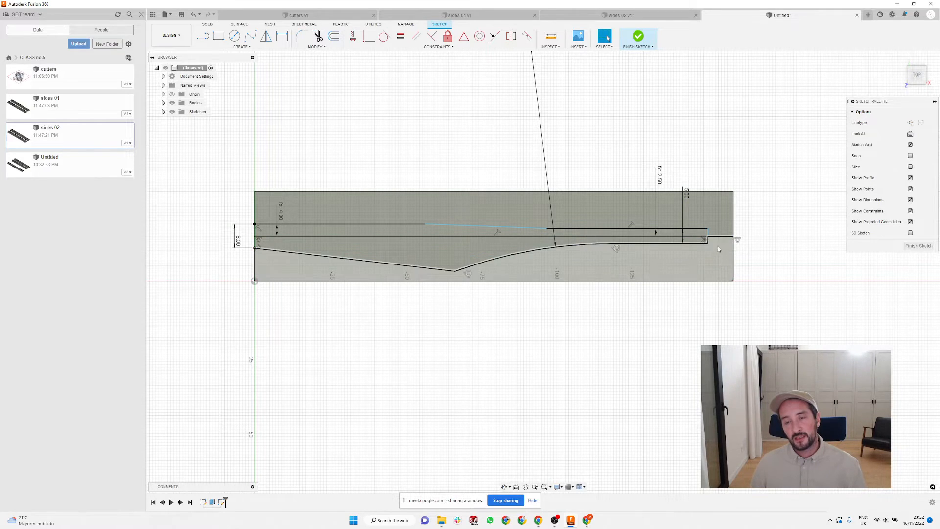
scroll(705, 235, "up", 3)
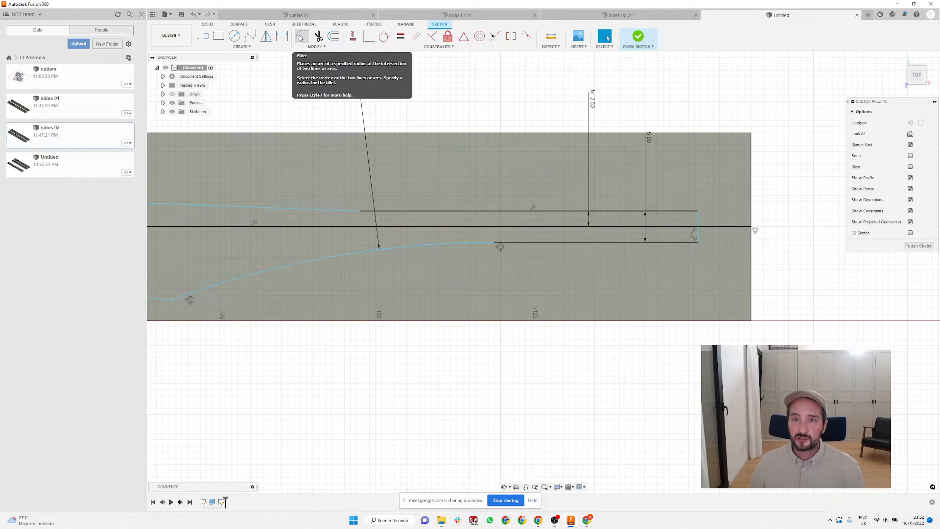
left_click(300, 38)
scroll(680, 213, "up", 2)
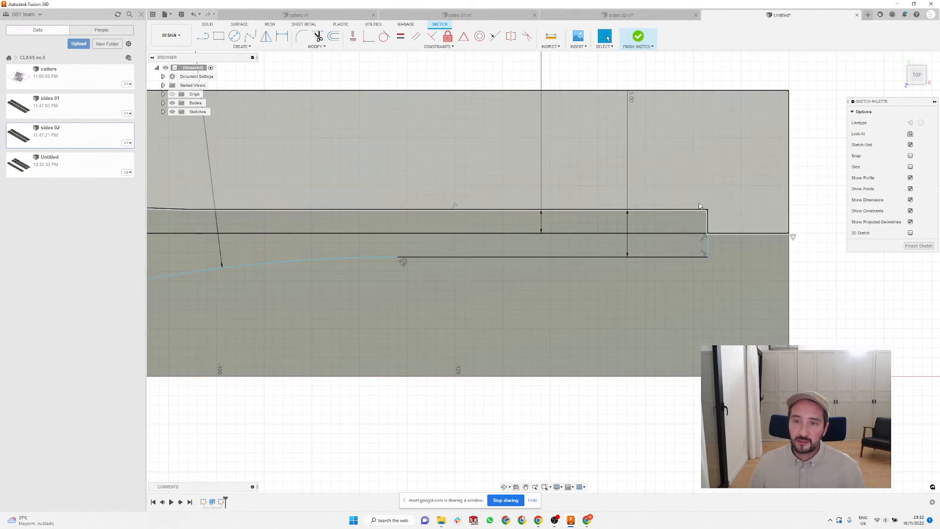
left_click(302, 36)
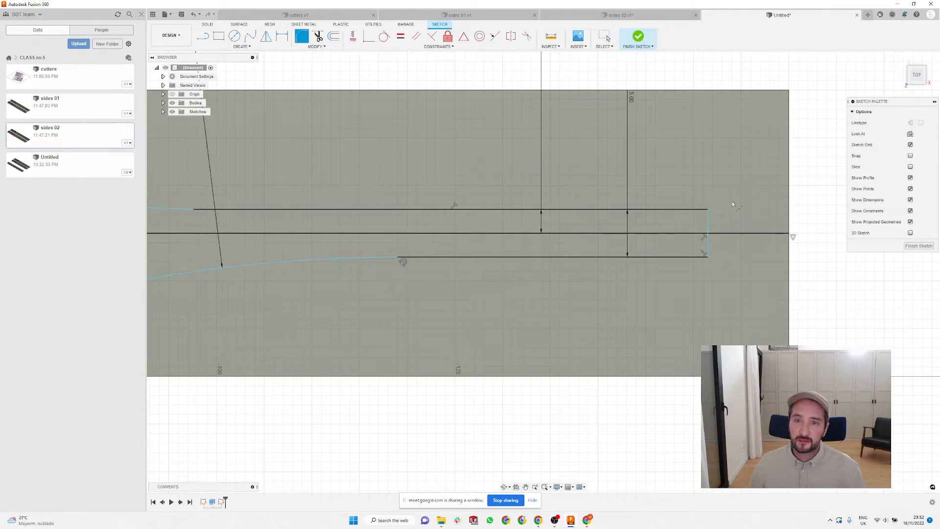
left_click(692, 210)
left_click(708, 223)
type("2")
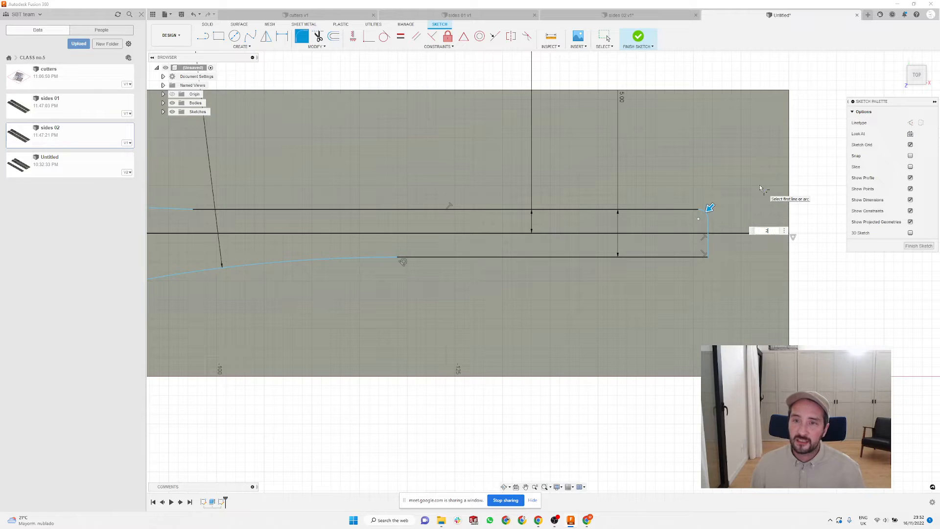
key("Return")
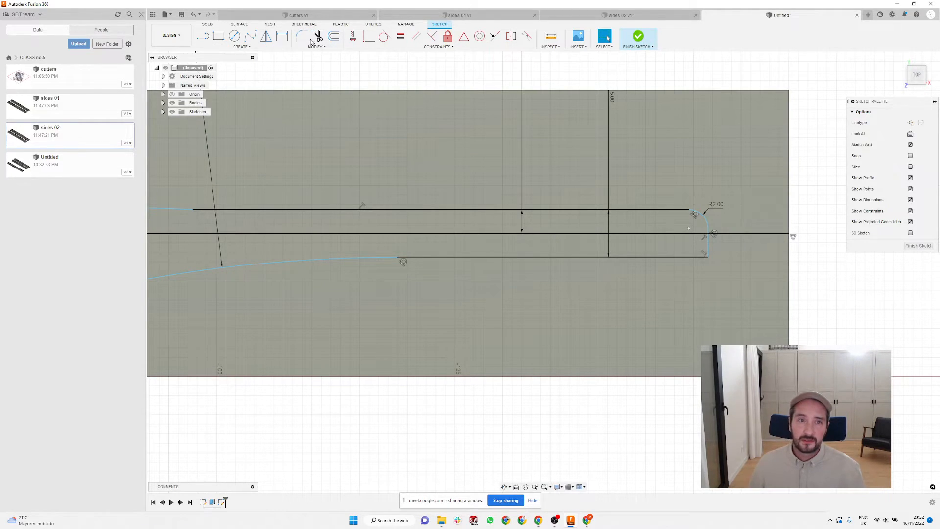
Step: Fillet the temple tip's lower end corner with a 2 mm radius
left_click(304, 38)
left_click(705, 246)
left_click(703, 257)
type("2")
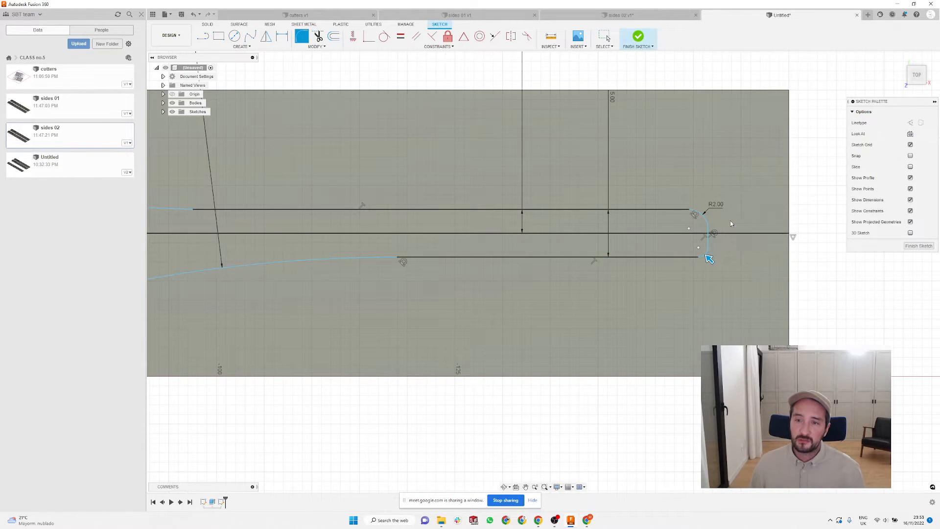
key("Return")
Step: Sketch a rectangle about 10.7 mm long across the centre line near the temple's wide front end
scroll(767, 245, "down", 6)
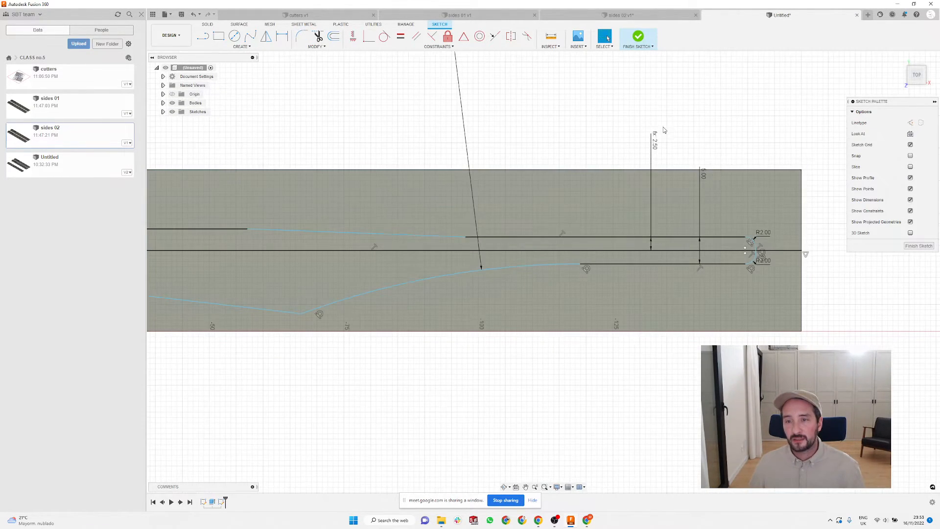
left_click(219, 36)
scroll(272, 246, "up", 3)
scroll(271, 245, "up", 2)
left_click(264, 223)
left_click(339, 250)
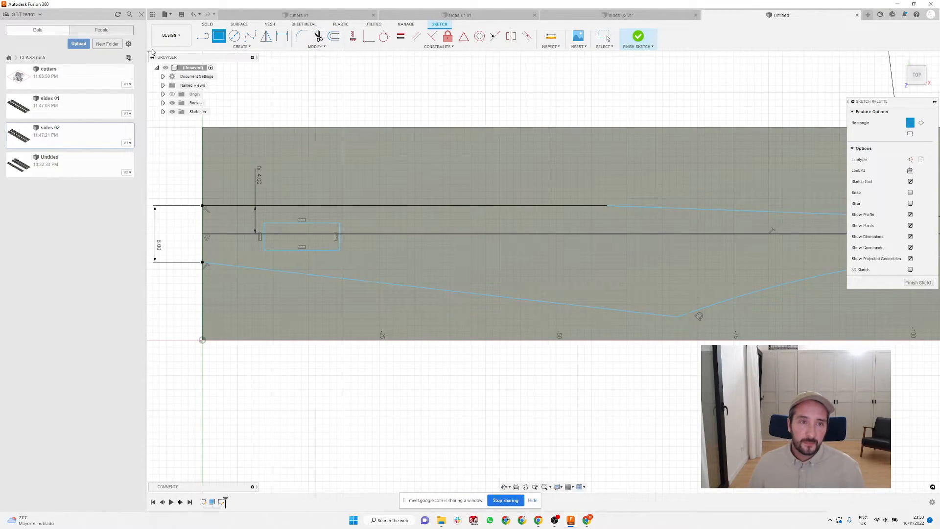
key("Escape")
Step: Dimension the rectangle 4 mm high and 8 mm long
left_click(264, 231)
left_click(169, 223)
type("4")
key("Return")
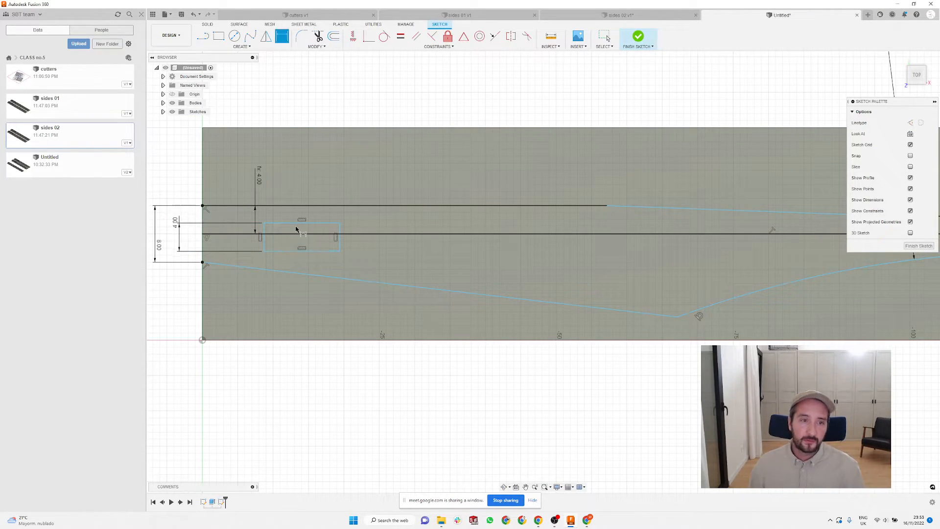
left_click(311, 224)
scroll(311, 226, "down", 2)
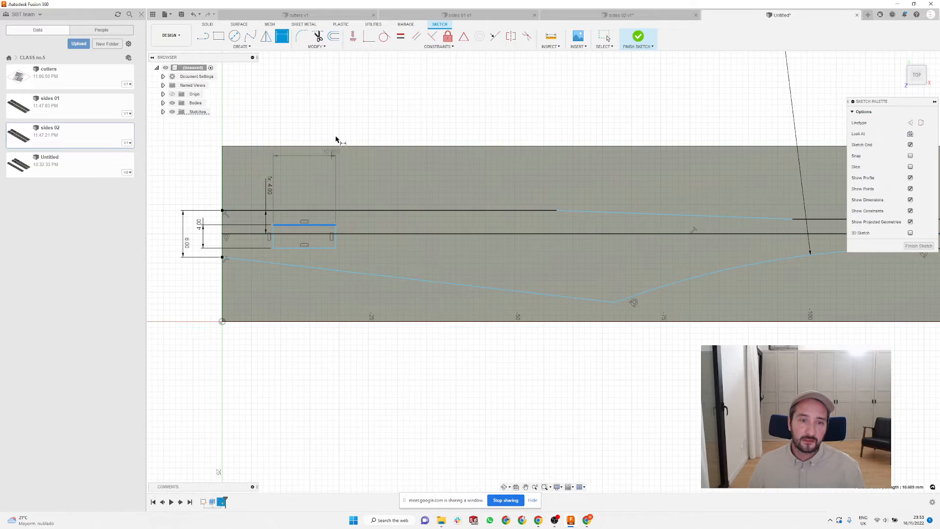
left_click(335, 114)
type("8")
key("Return")
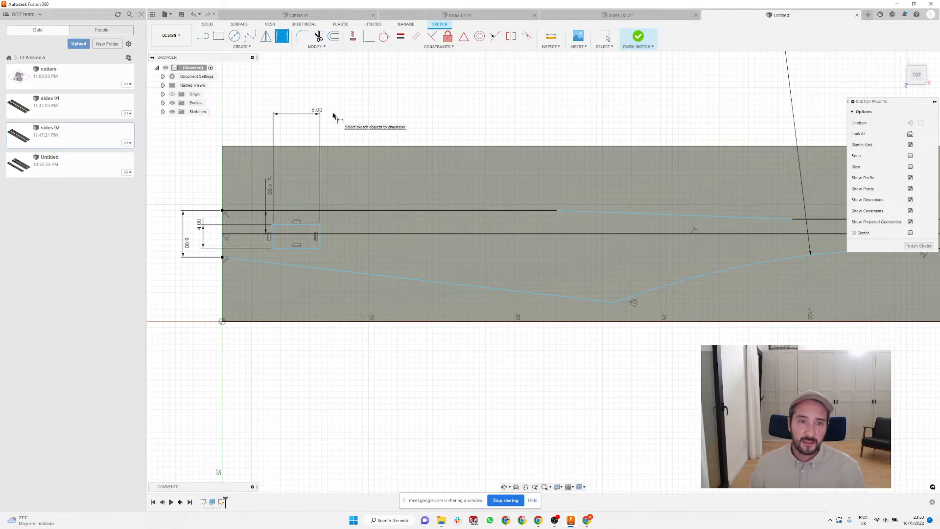
Step: Dimension the distance from the rectangle's upper edge to the centre line as half of its 4 mm height dimension
scroll(282, 235, "up", 2)
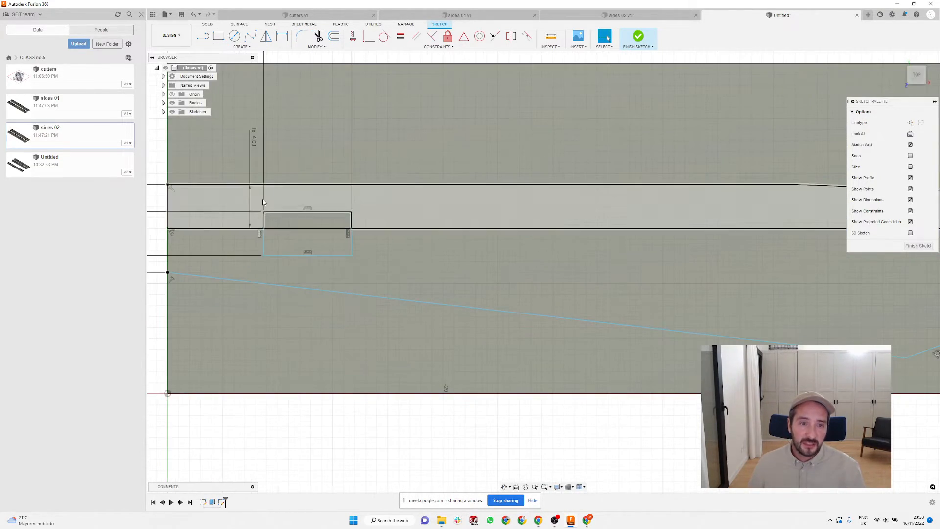
scroll(574, 253, "down", 2)
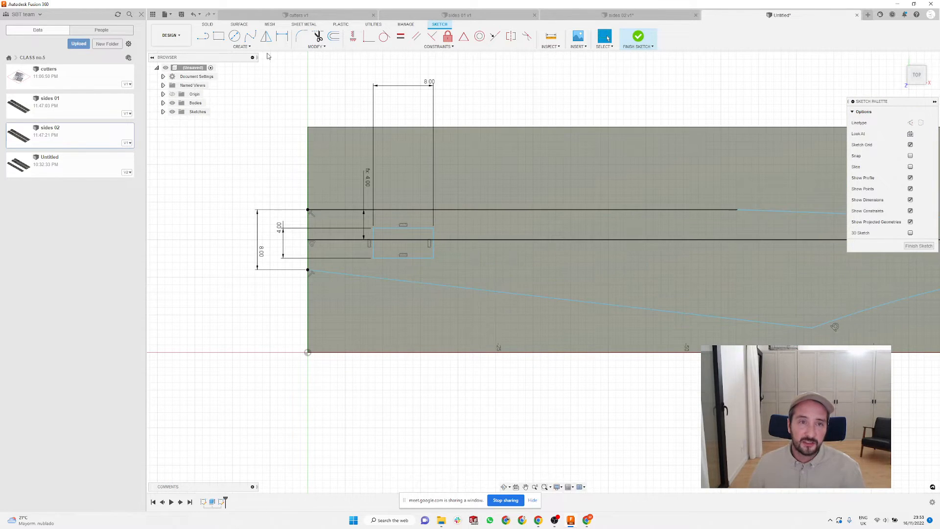
left_click(281, 37)
left_click(399, 227)
left_click(461, 241)
left_click(461, 254)
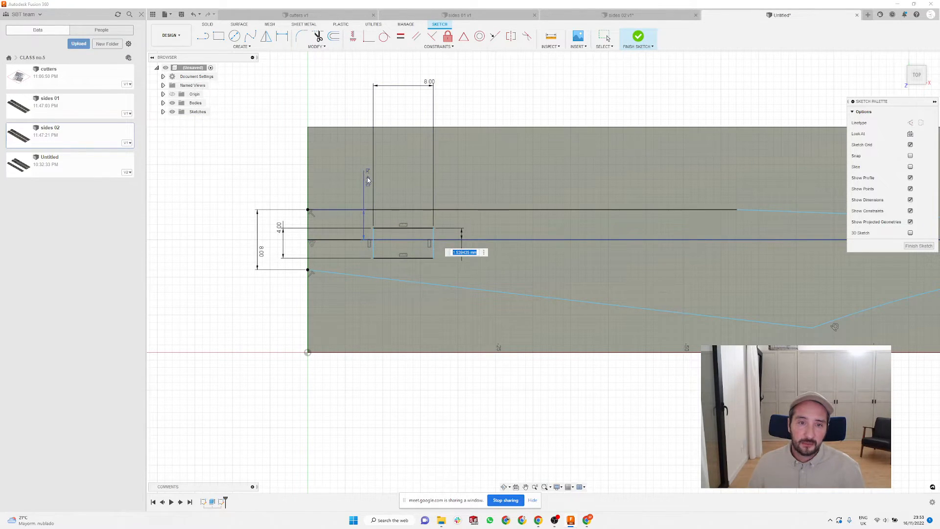
left_click(280, 230)
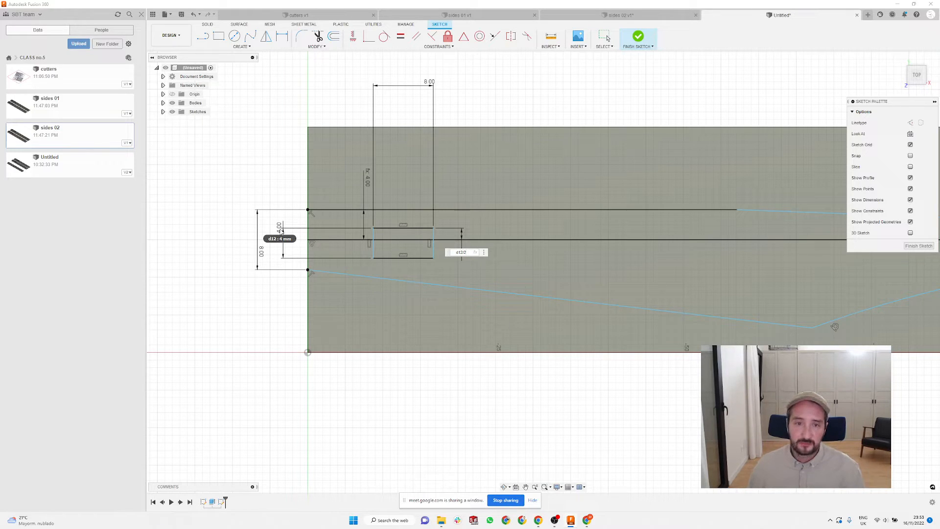
key("Return")
key("Escape")
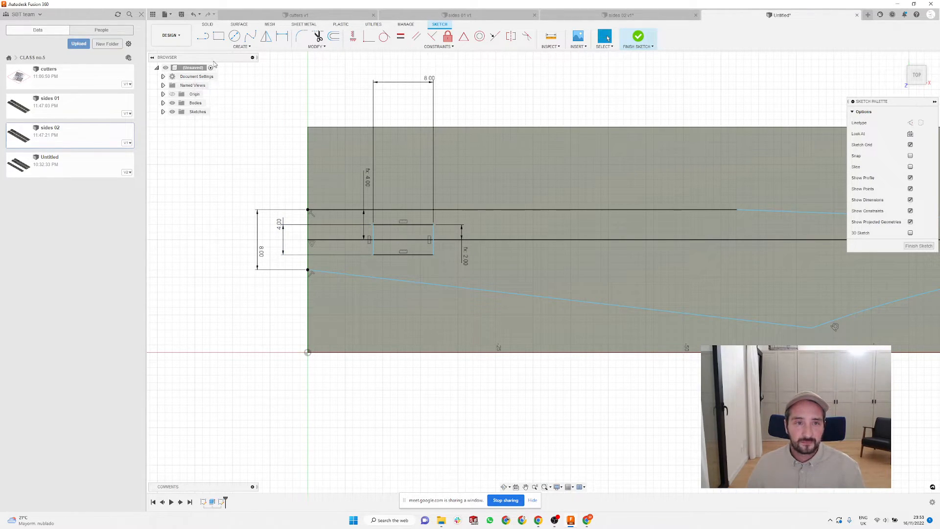
Step: Dimension the rectangle's near side 6 mm from the plate's front edge
left_click(287, 43)
left_click(308, 191)
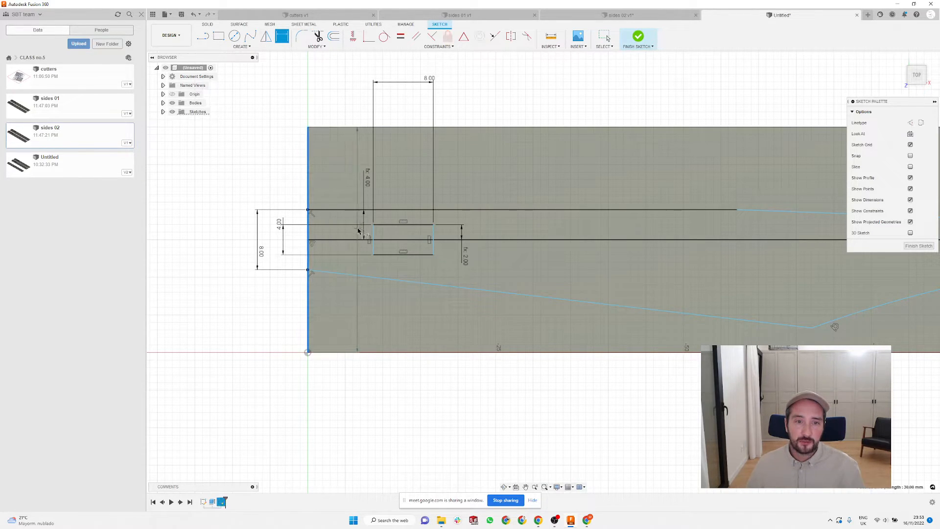
left_click(343, 107)
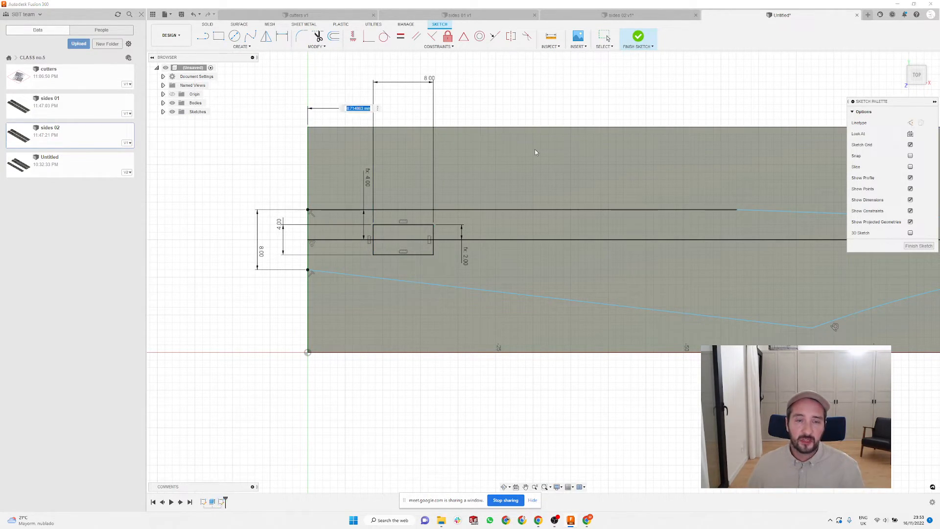
type("6")
key("Return")
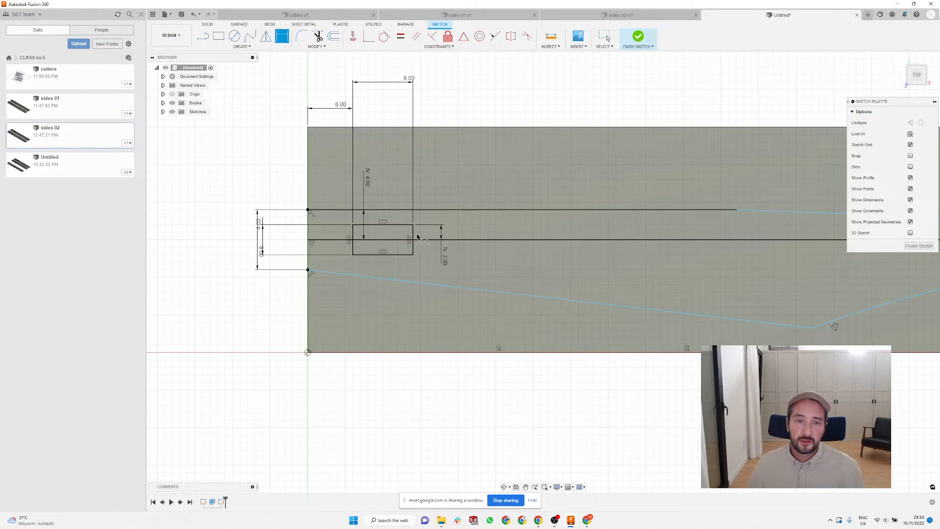
Step: Dimension the distance from the rectangle's near side to the temple tip's end as 145 mm
scroll(338, 239, "down", 5)
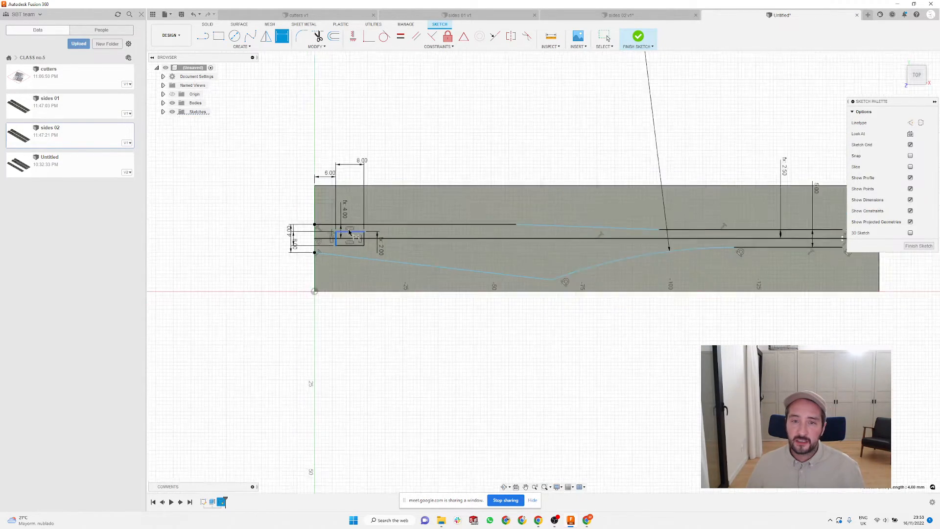
scroll(803, 230, "up", 1)
scroll(803, 226, "up", 5)
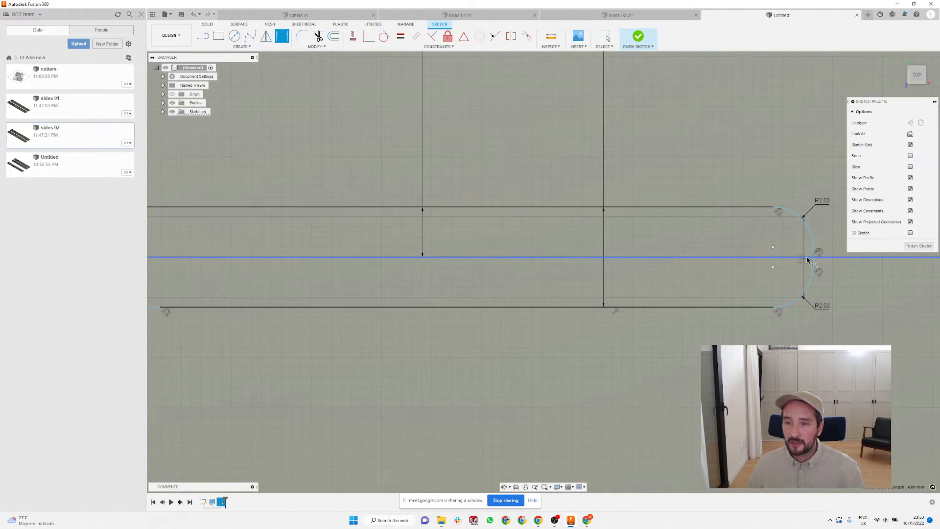
scroll(803, 258, "down", 8)
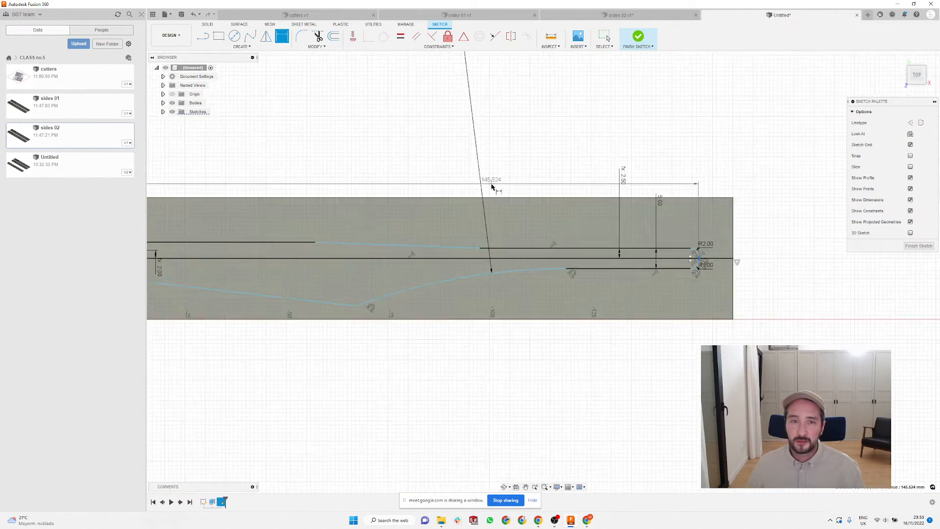
left_click(255, 234)
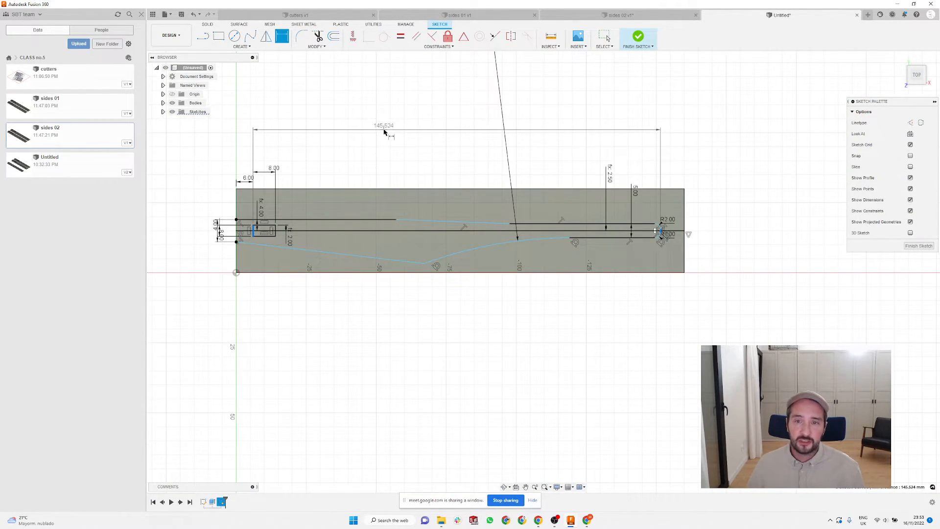
left_click(384, 130)
type("14")
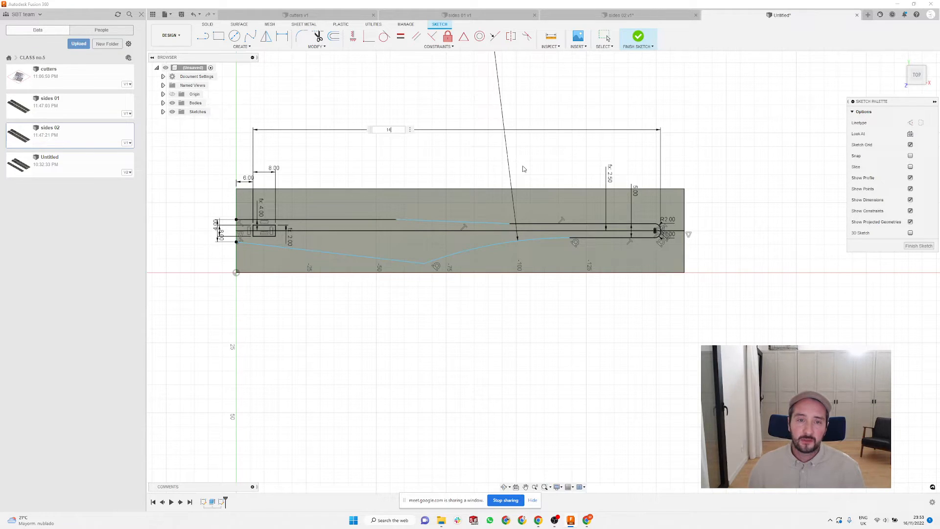
type("5")
key("Return")
key("Escape")
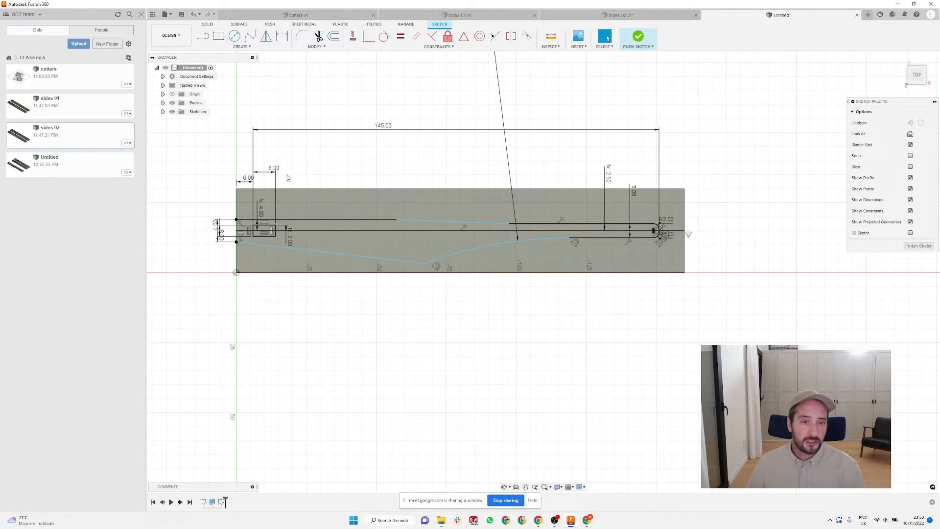
Step: Separate the overlapping 8 mm and 4 mm height dimensions, placing the 8 mm one farther out and the 4 mm one nearer the plate
scroll(258, 257, "up", 3)
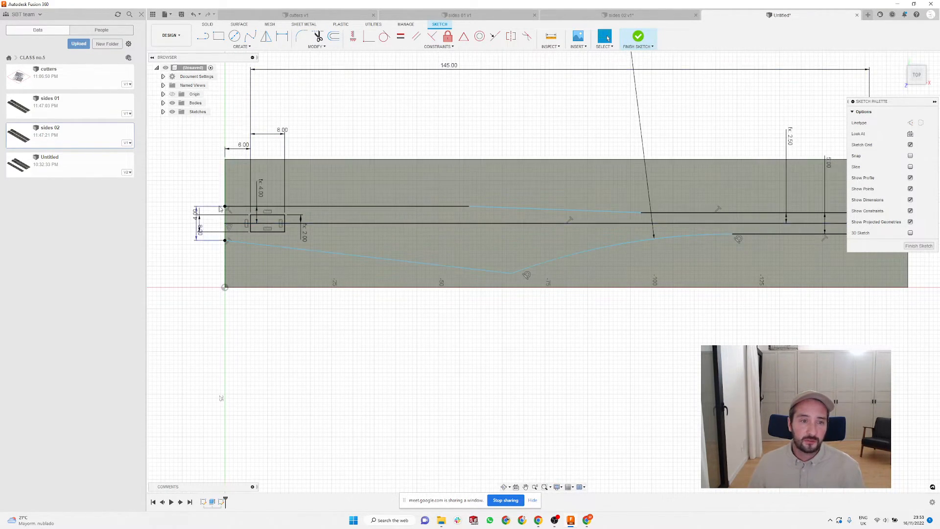
left_click_drag(195, 214, 170, 223)
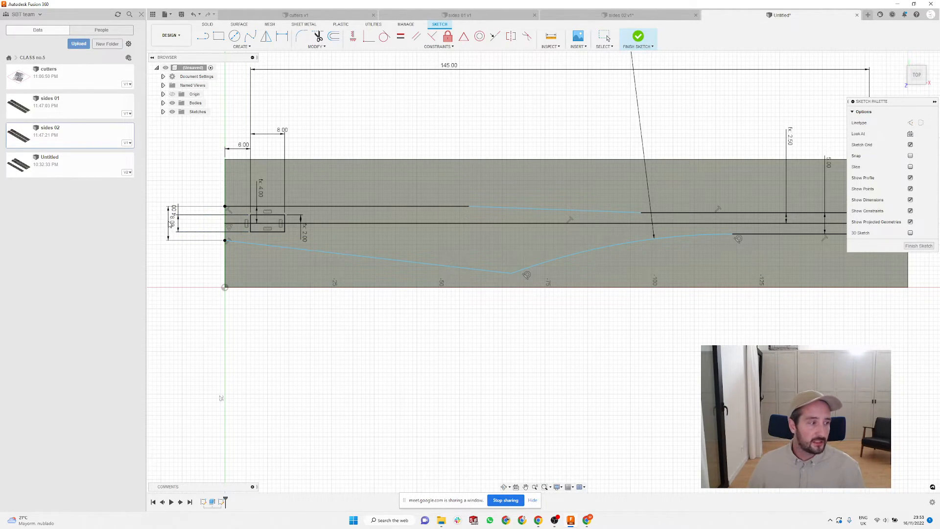
scroll(753, 288, "down", 4)
scroll(390, 212, "up", 4)
scroll(518, 320, "up", 2)
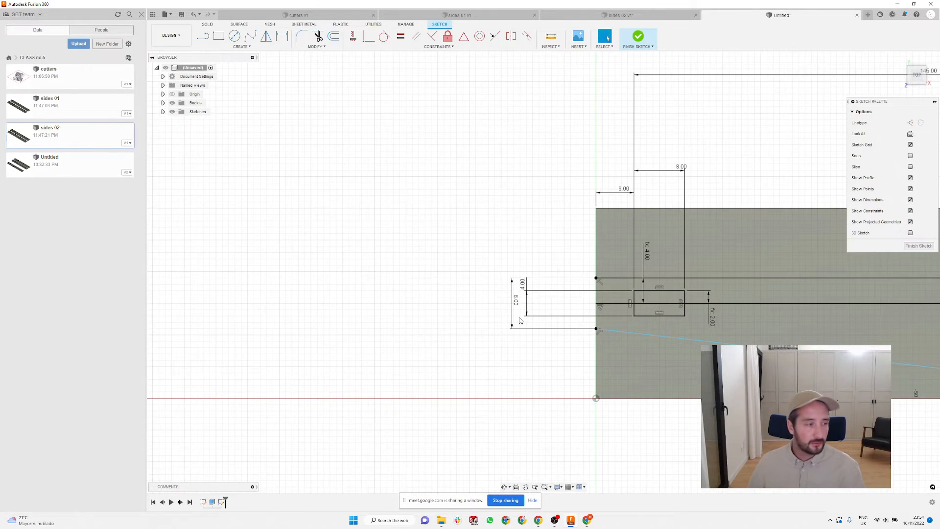
scroll(571, 351, "up", 1)
left_click_drag(511, 284, 570, 296)
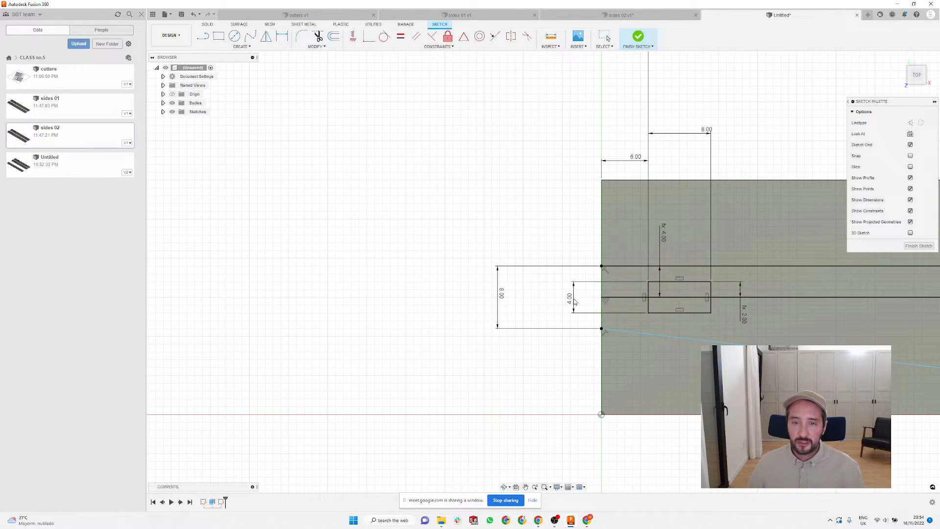
Step: Set the height of the outline's front end to 7 mm
double_click(500, 296)
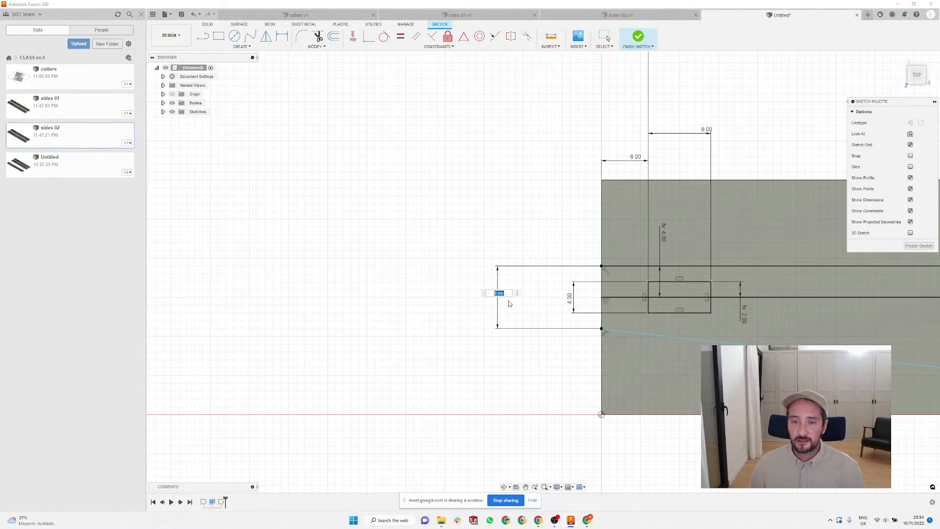
type("7")
key("Return")
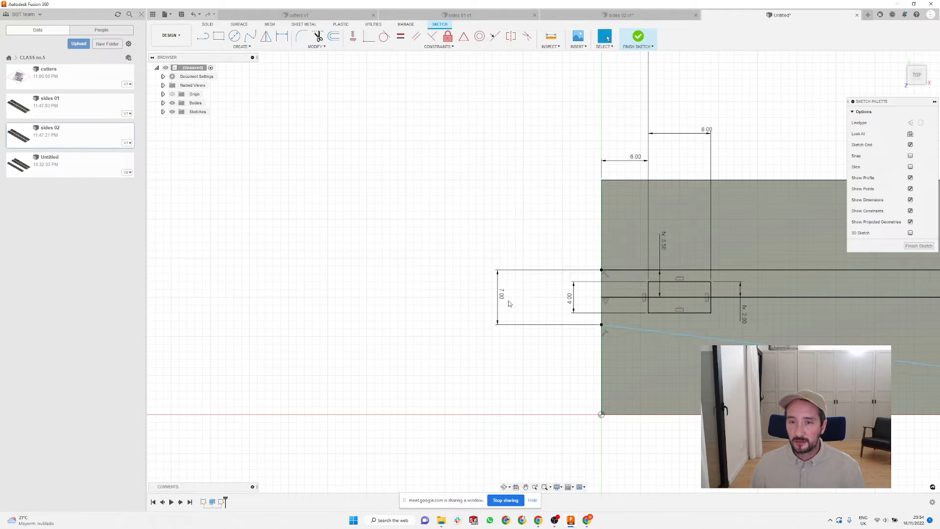
Step: Set the distance from the rectangle to the temple tip's end to 135 mm
scroll(509, 304, "down", 4)
scroll(877, 333, "up", 2)
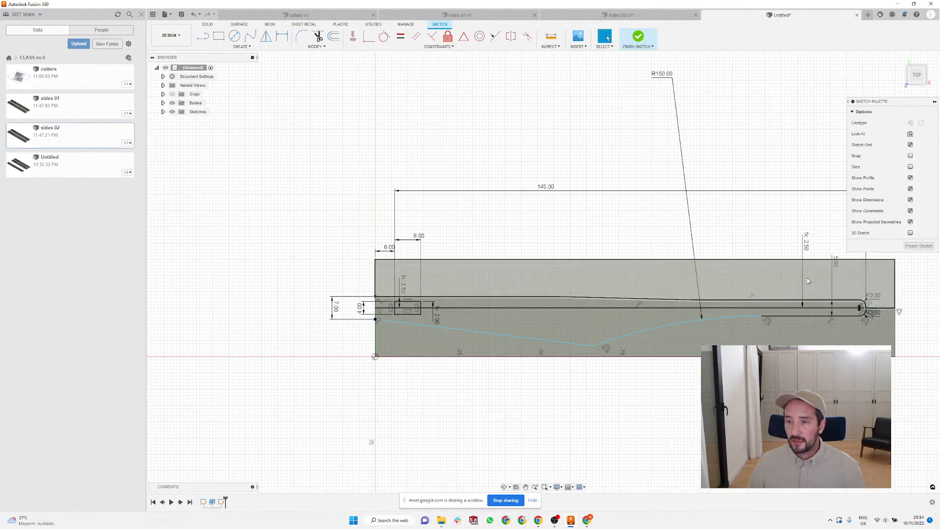
double_click(548, 188)
scroll(460, 220, "down", 2)
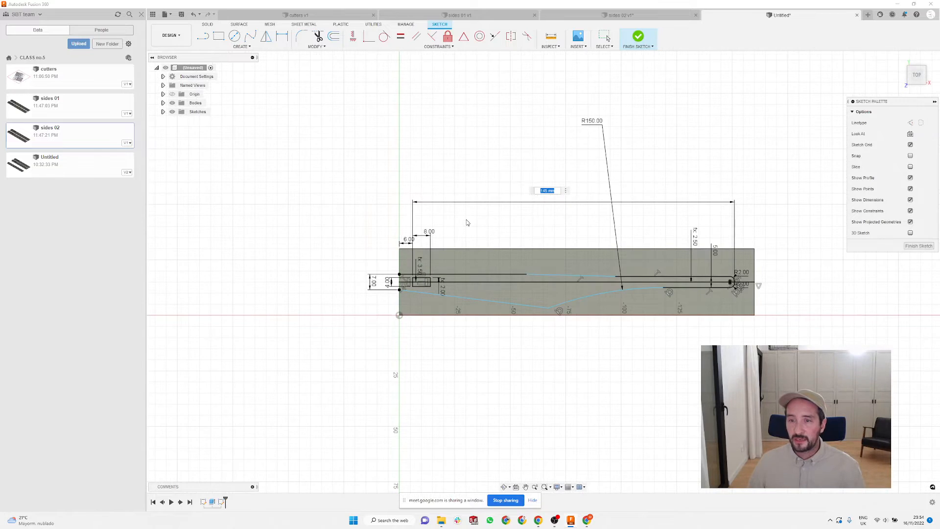
type("135")
key("Return")
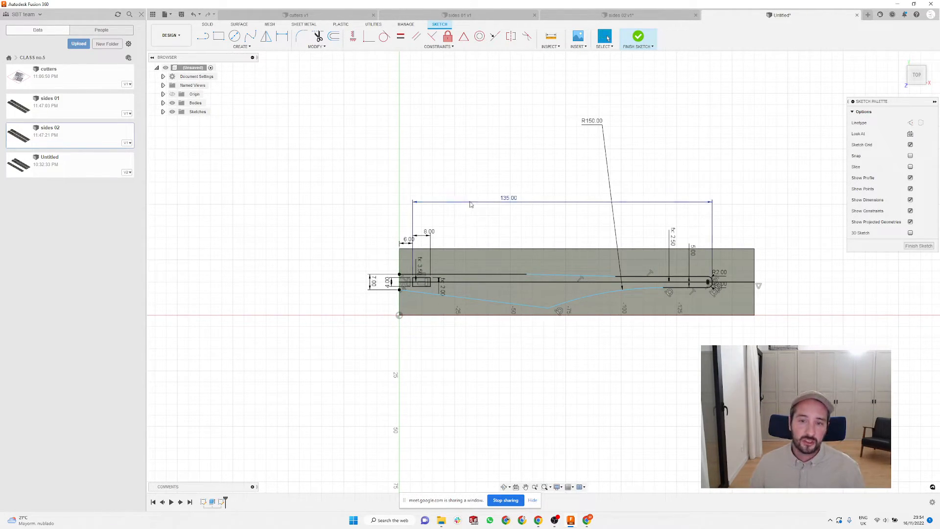
Step: Extrude the temple regions above and below the centre line by 4 mm, leaving out the small rectangle
left_click(204, 25)
left_click(220, 36)
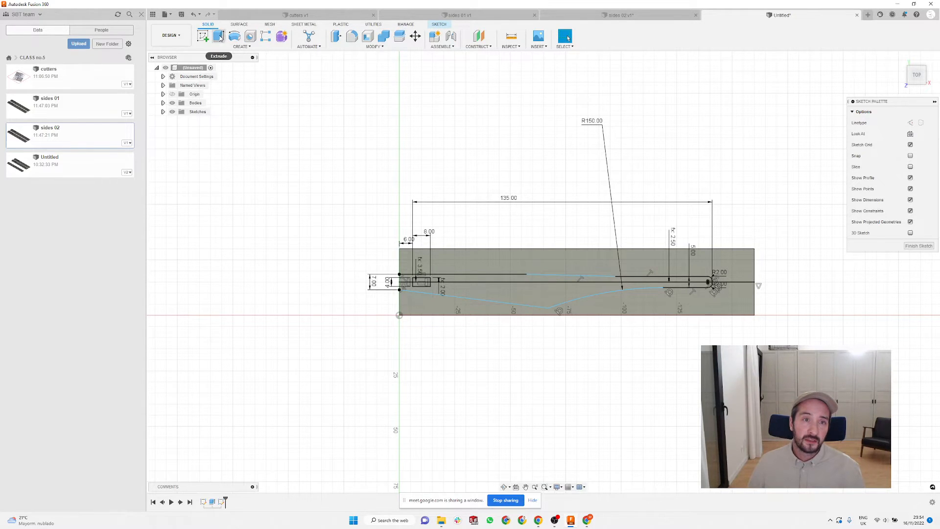
left_click(524, 280)
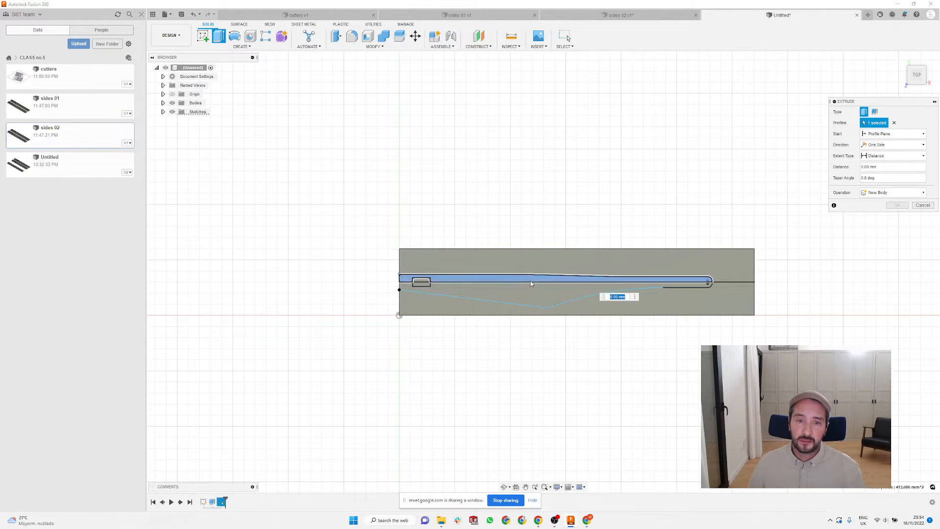
left_click(523, 294)
type("4")
key("Return")
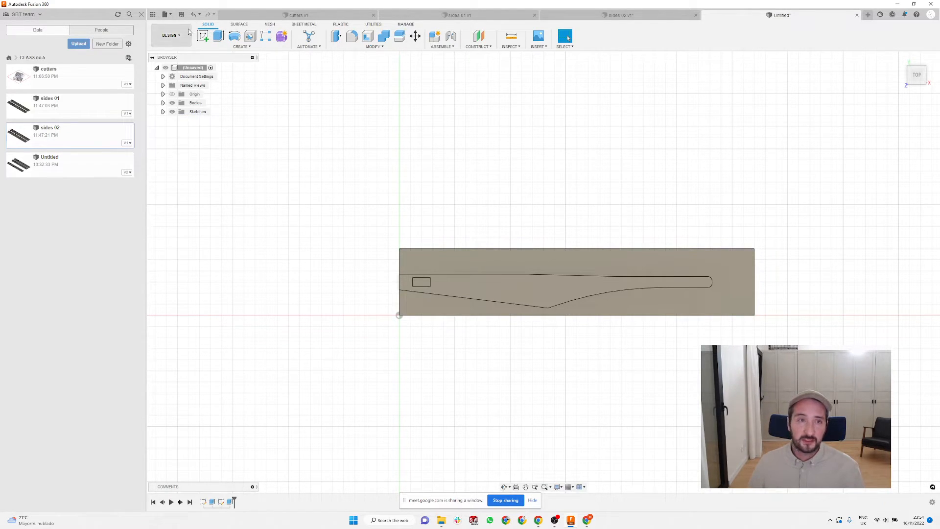
Step: Extrude the rectangular area inside the temple's front end by 3 mm
left_click(219, 36)
scroll(418, 291, "up", 5)
left_click(418, 275)
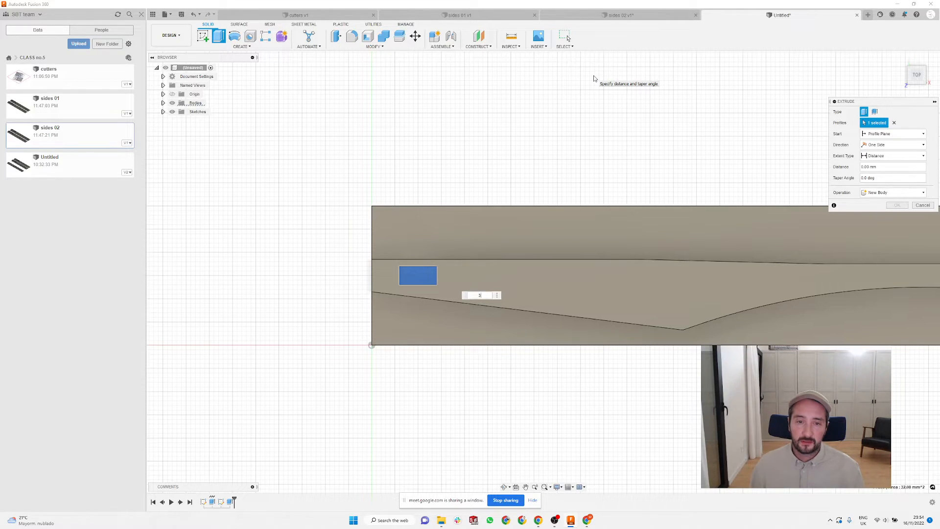
key("Return")
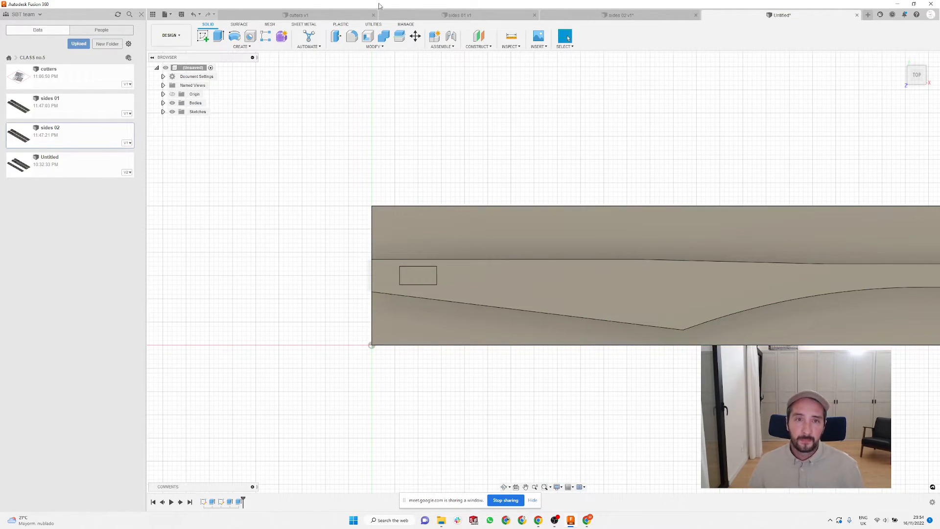
left_click(351, 36)
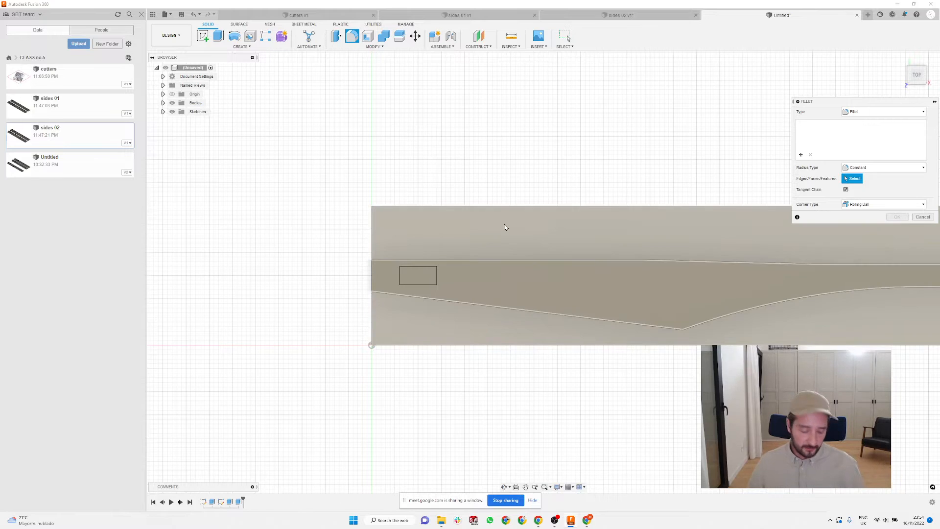
middle_click_drag(504, 224, 525, 207, "shift")
scroll(477, 259, "up", 4)
key("Escape")
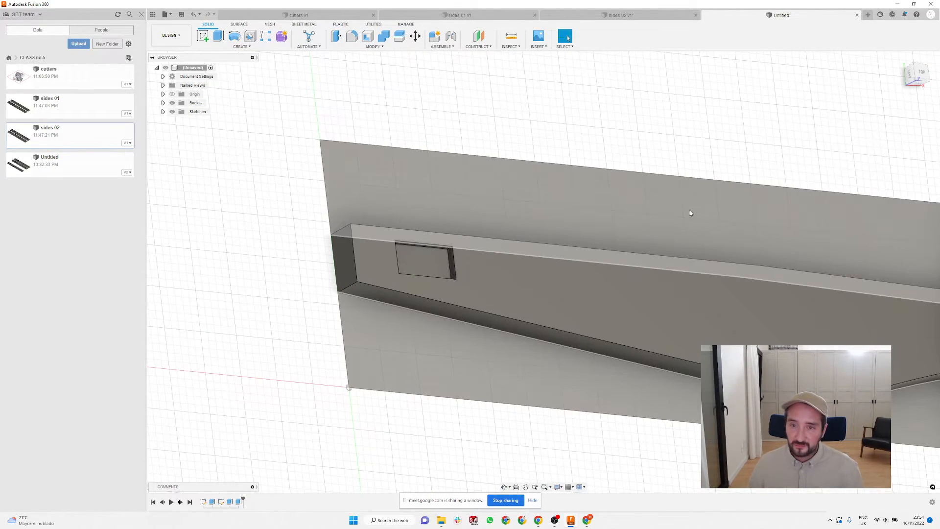
Step: Reopen the temple sketch and fillet the hinge rectangle's upper corner farther from the front end with a 1 mm radius
double_click(221, 501)
scroll(463, 251, "up", 3)
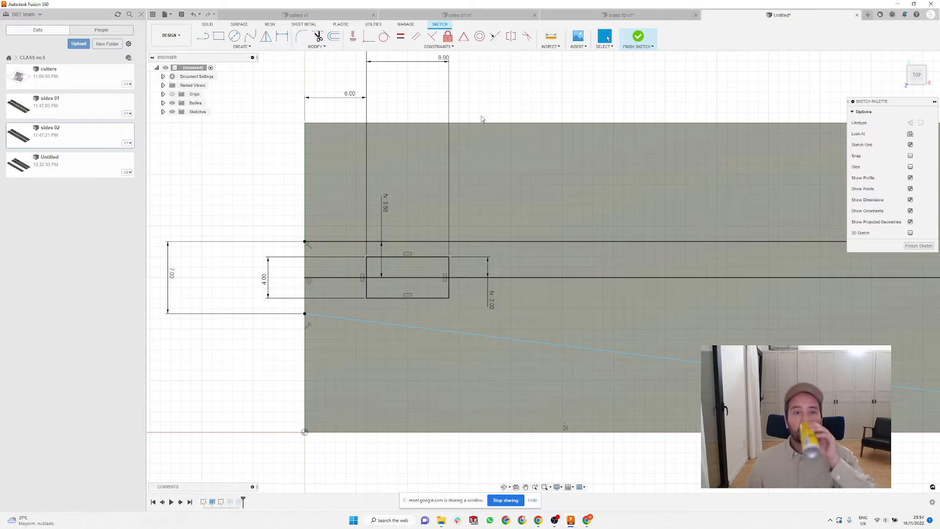
left_click(302, 37)
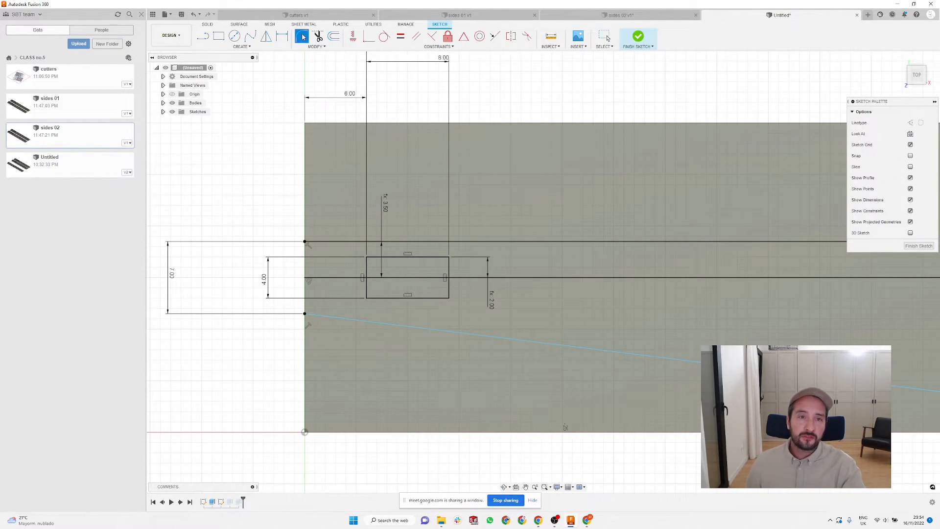
left_click(435, 257)
left_click(449, 263)
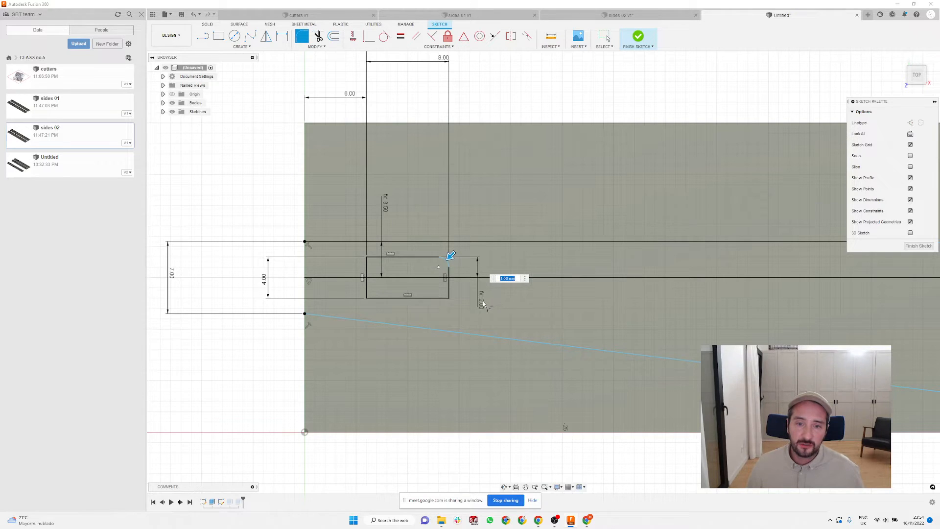
key("Return")
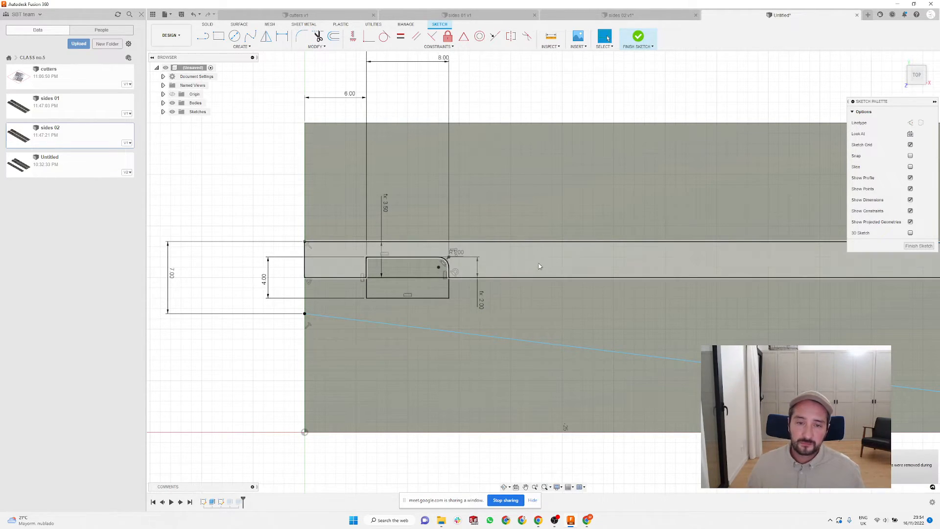
Step: Link the upper corner fillet's radius to the dimension d14
scroll(465, 258, "up", 3)
double_click(439, 253)
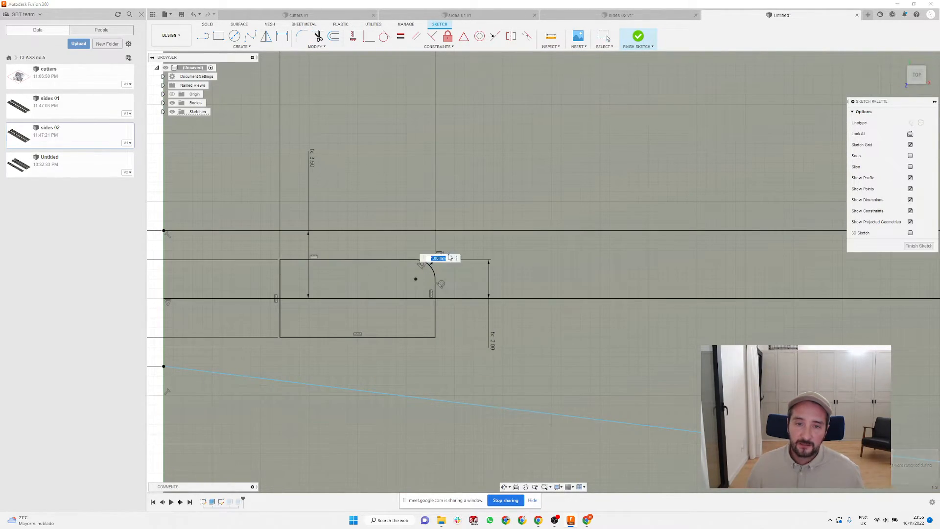
type("d14")
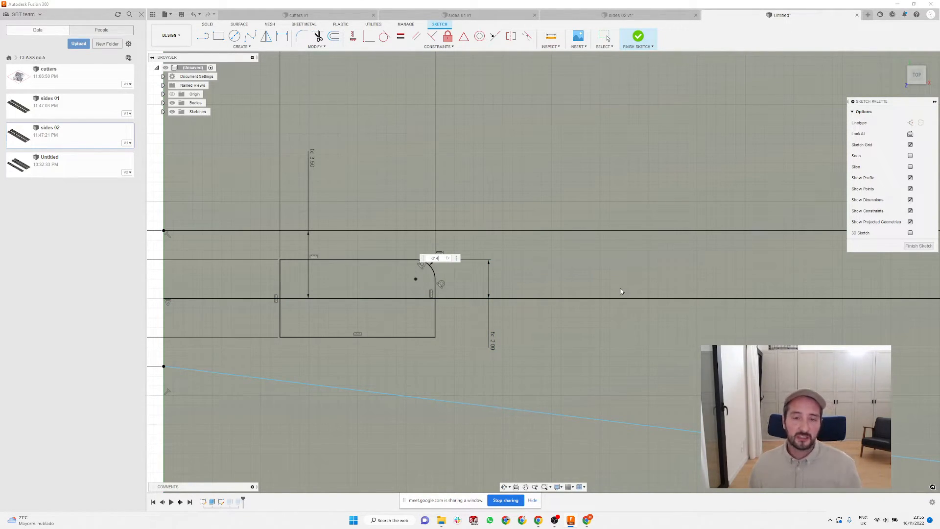
key("Return")
Step: Fillet the rectangle's lower corner at the same end with a 1 mm radius
middle_click_drag(445, 218, 540, 213)
scroll(400, 80, "down", 2)
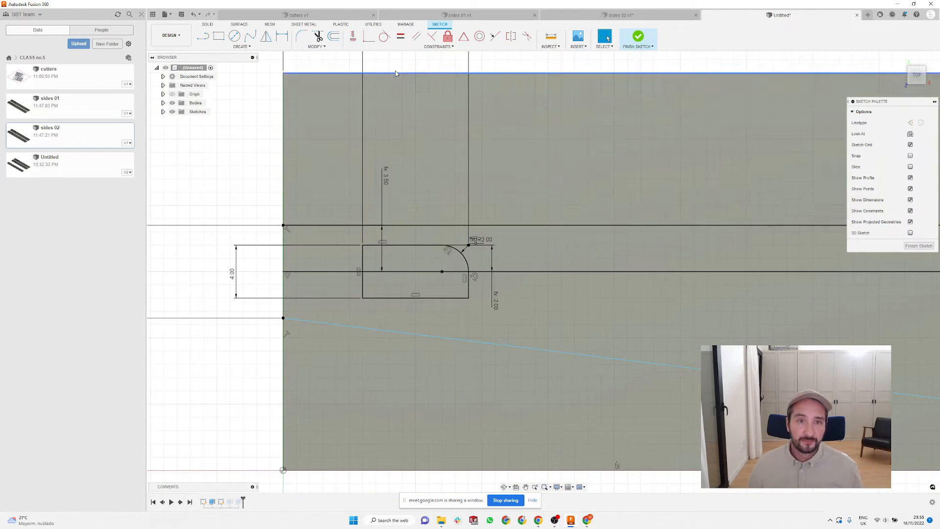
left_click(301, 36)
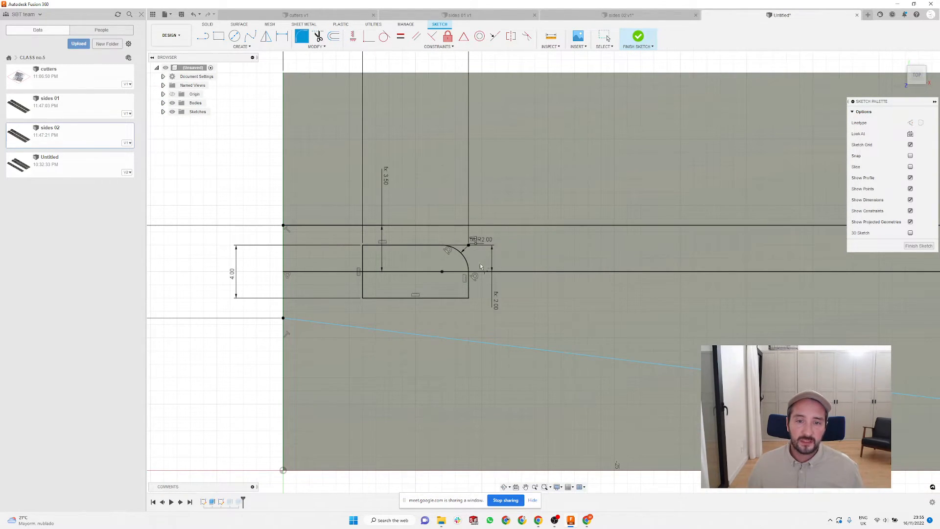
left_click(468, 289)
left_click(457, 297)
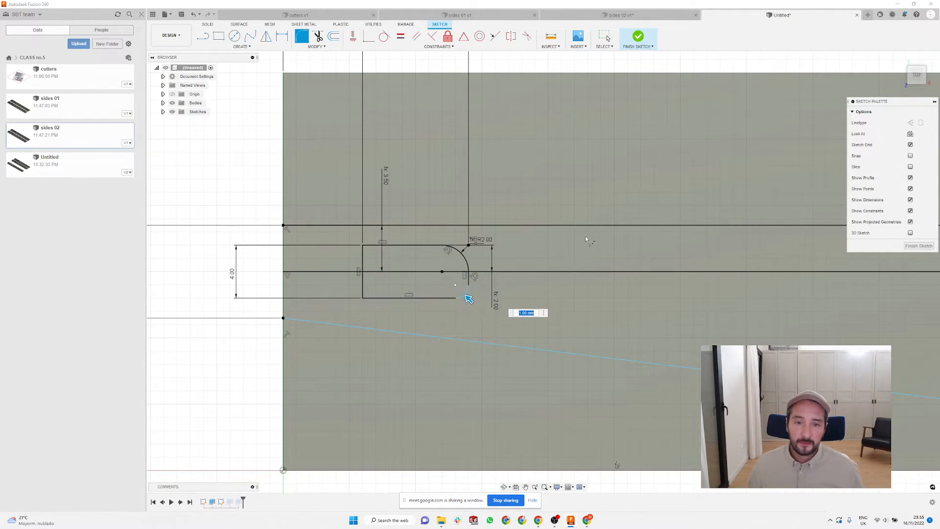
key("Return")
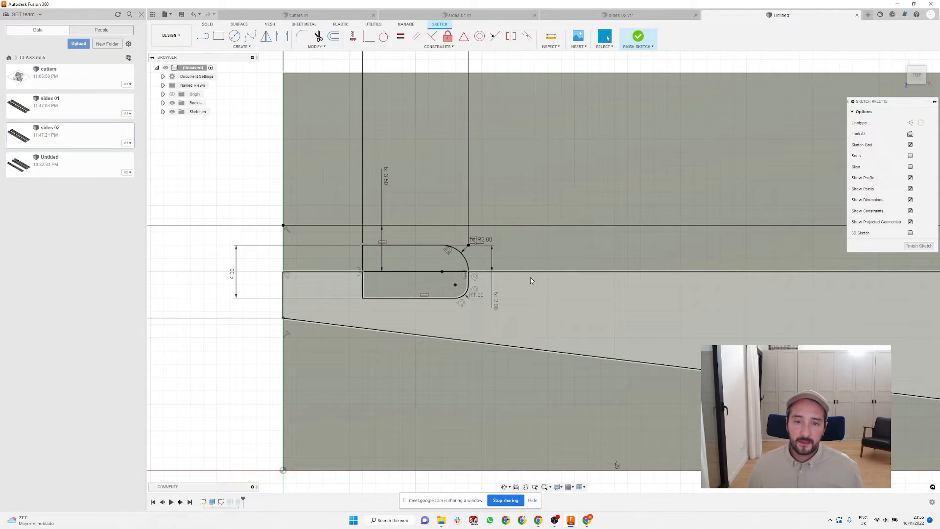
key("Escape")
double_click(475, 297)
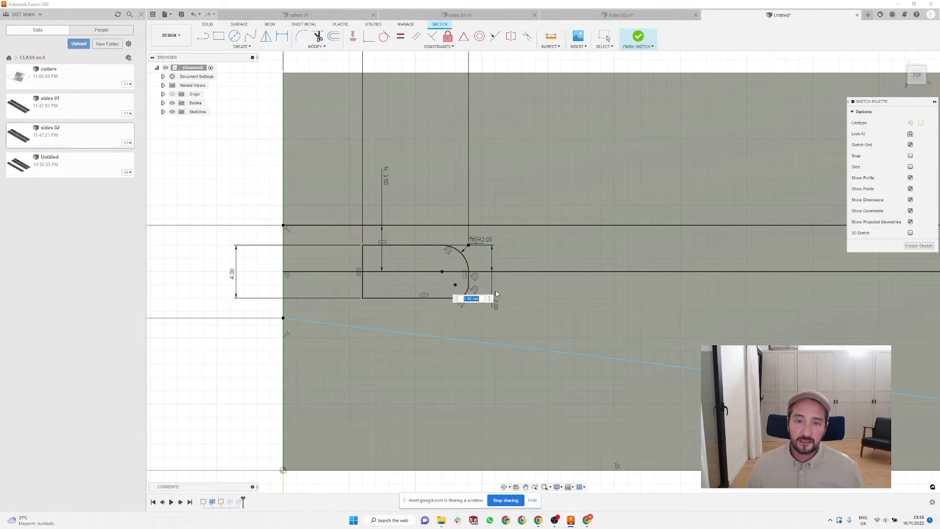
key("Return")
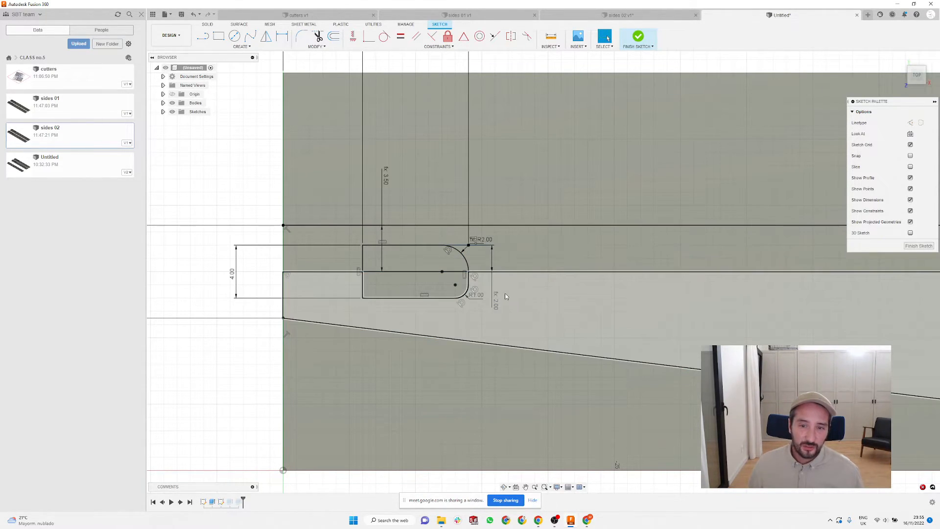
Step: Set the upper corner fillet's radius to the expression d14-0.1
double_click(483, 243)
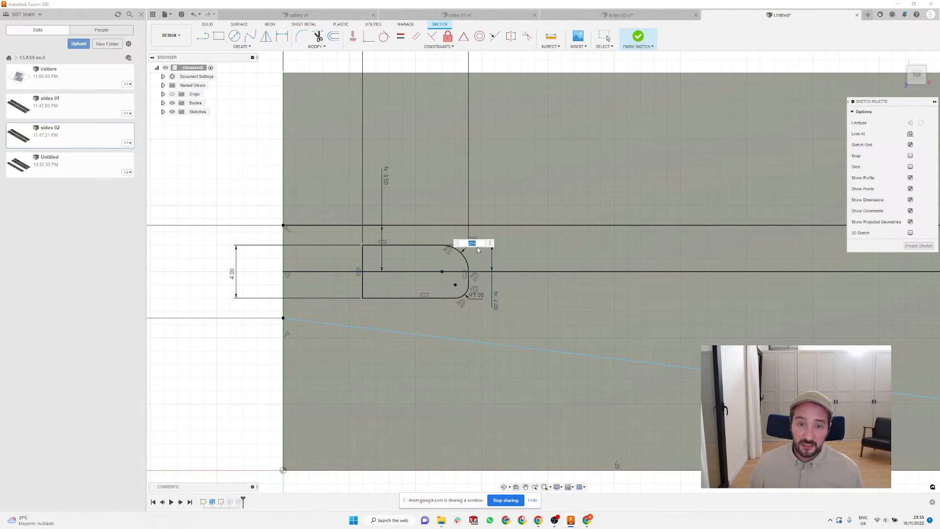
left_click(495, 296)
left_click_drag(482, 244, 453, 246)
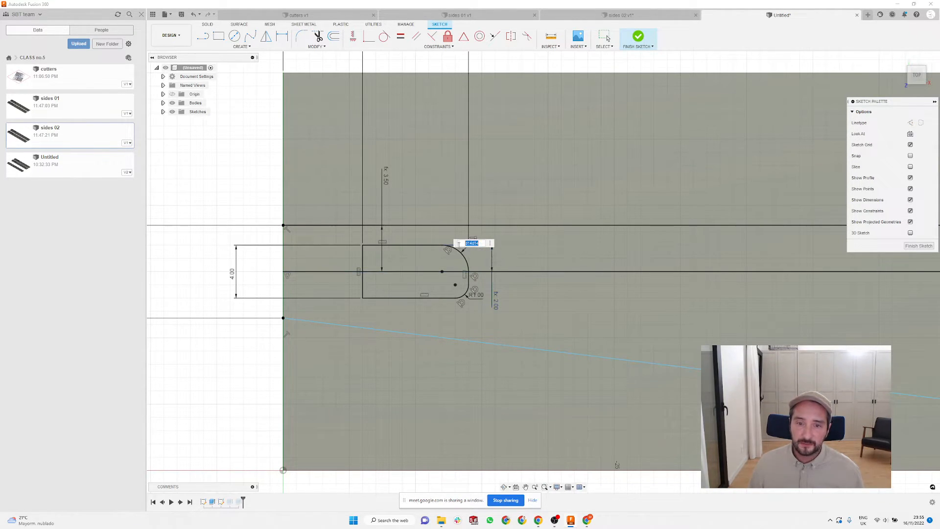
left_click(496, 295)
type("-0.1")
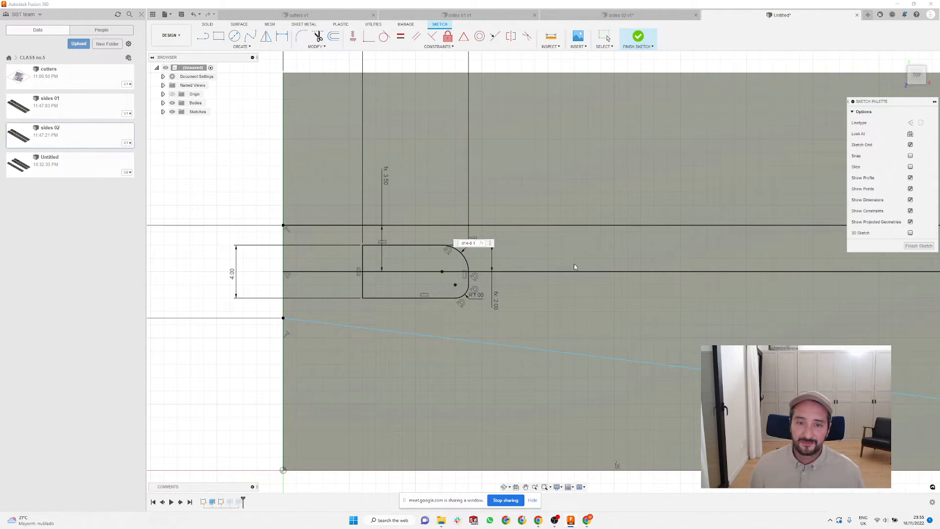
key("Return")
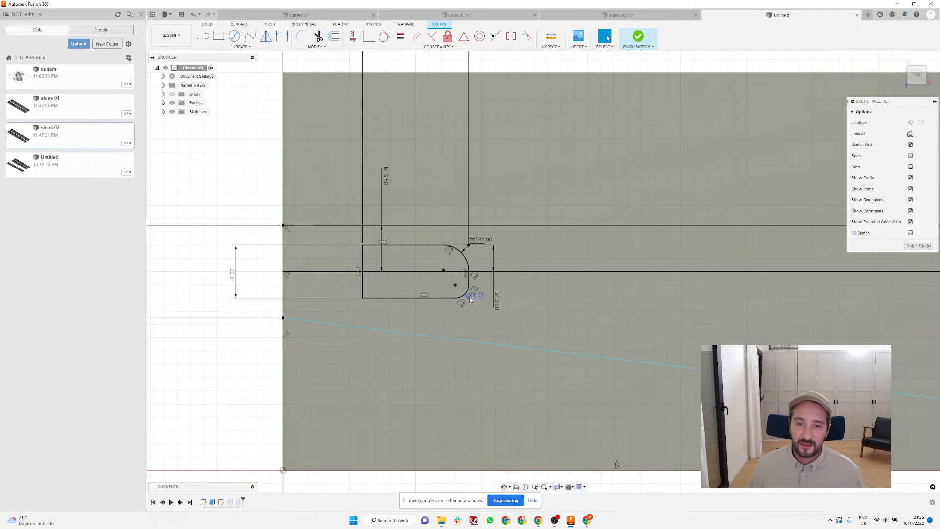
Step: Link the lower corner fillet's radius to the upper fillet's radius, d21
double_click(471, 296)
left_click(485, 241)
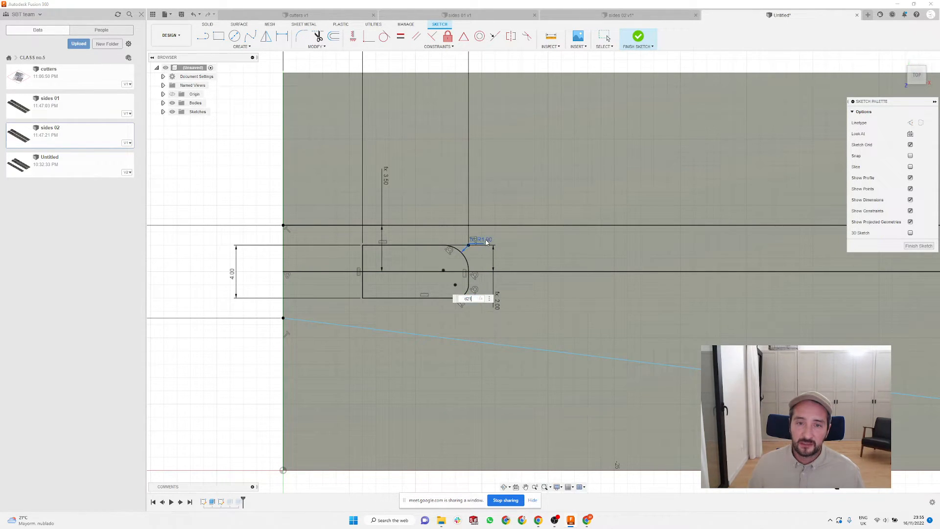
key("Return")
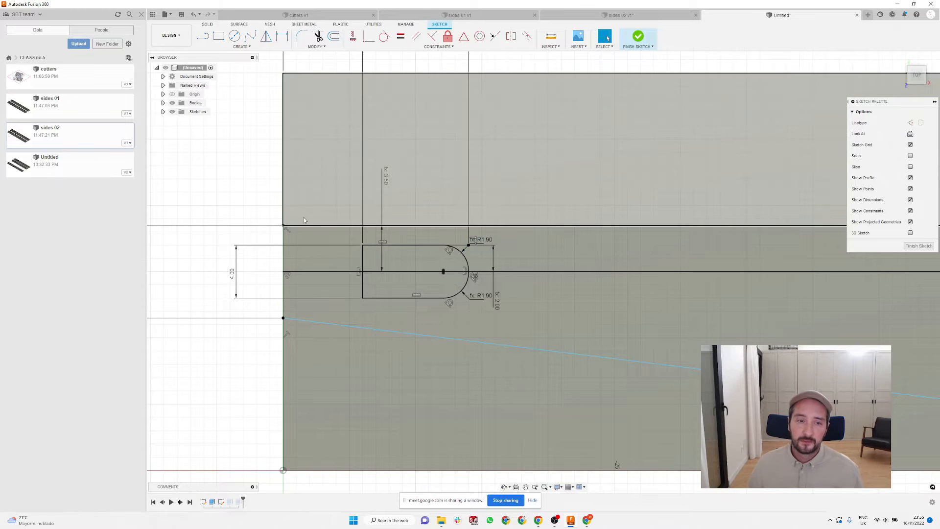
Step: Set the height of the hinge pocket profile to 5 mm
double_click(232, 273)
type("5")
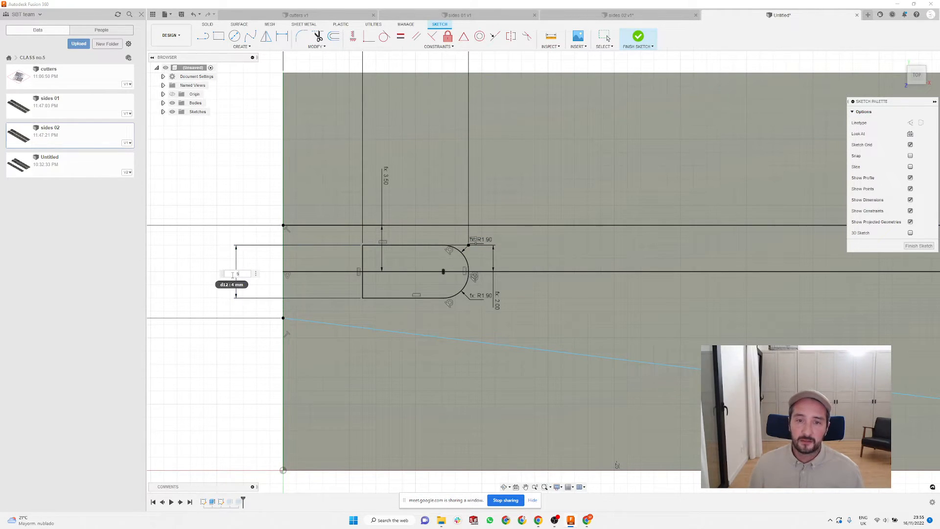
key("Return")
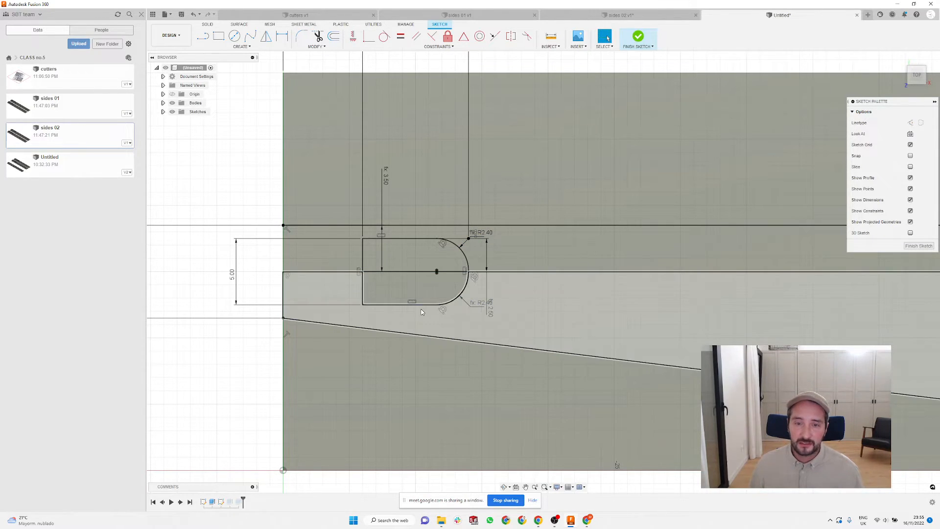
Step: Set the height of the hinge pocket profile to 3 mm and finish the sketch
scroll(420, 307, "down", 2)
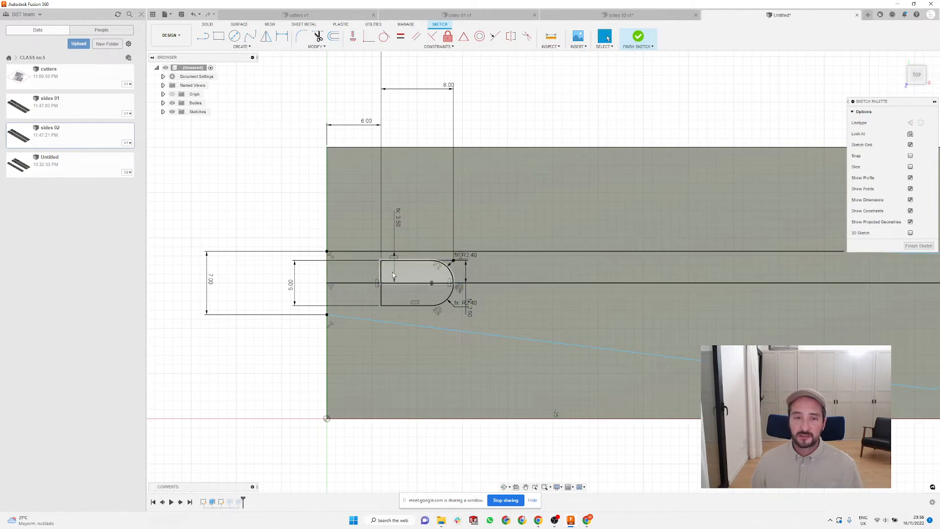
double_click(294, 284)
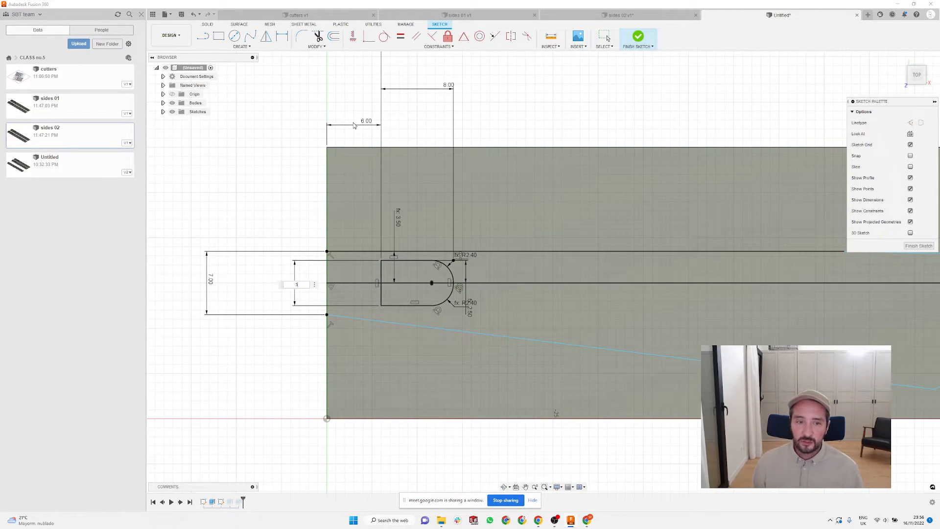
key("Return")
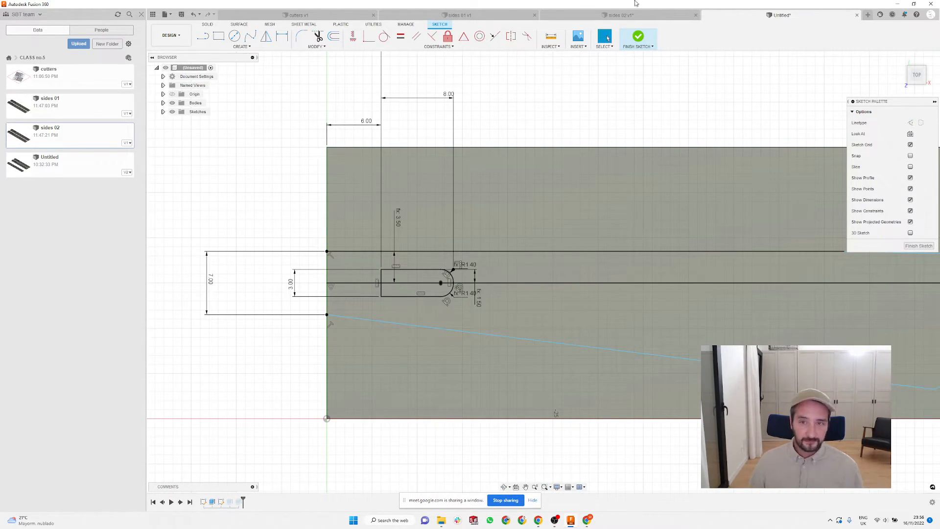
left_click(645, 47)
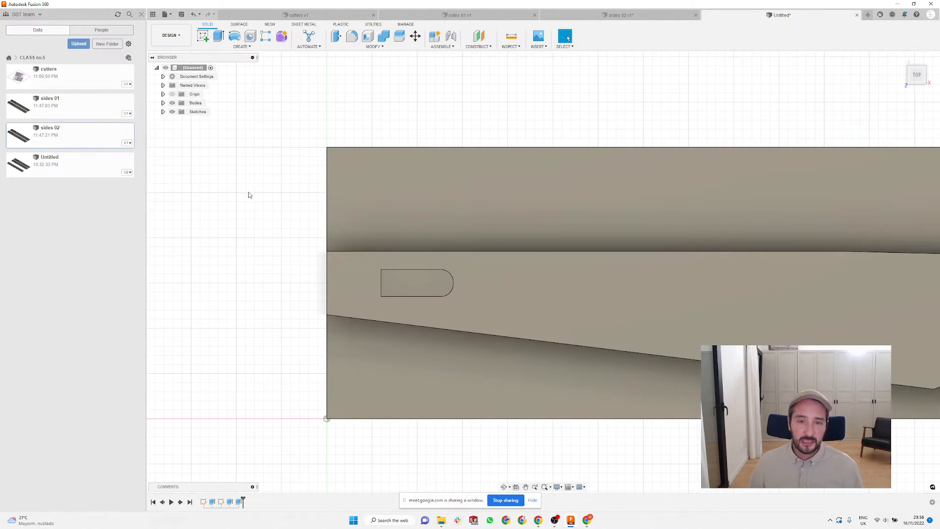
Step: Mirror the temple body across the long side face of its blank, creating the copy as a new body
scroll(300, 239, "down", 3)
scroll(346, 225, "down", 3)
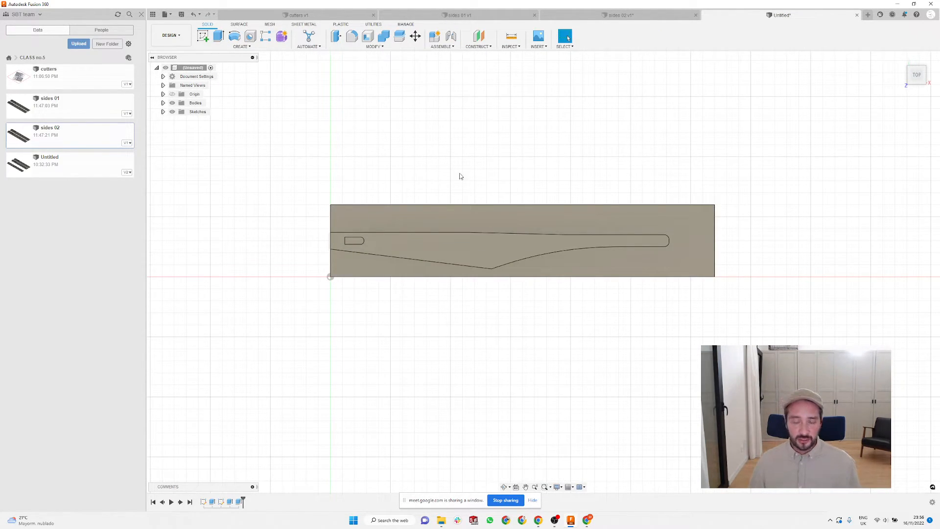
middle_click_drag(514, 157, 496, 137, "shift")
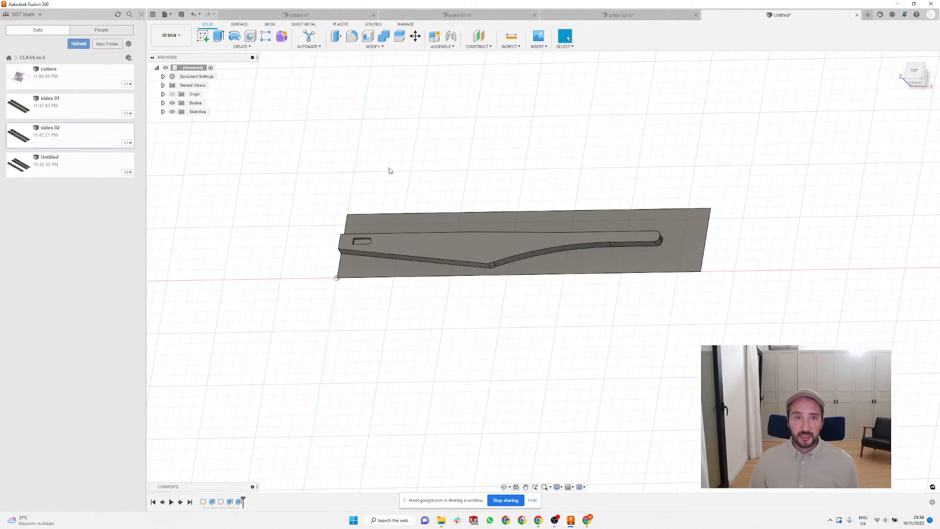
left_click(348, 46)
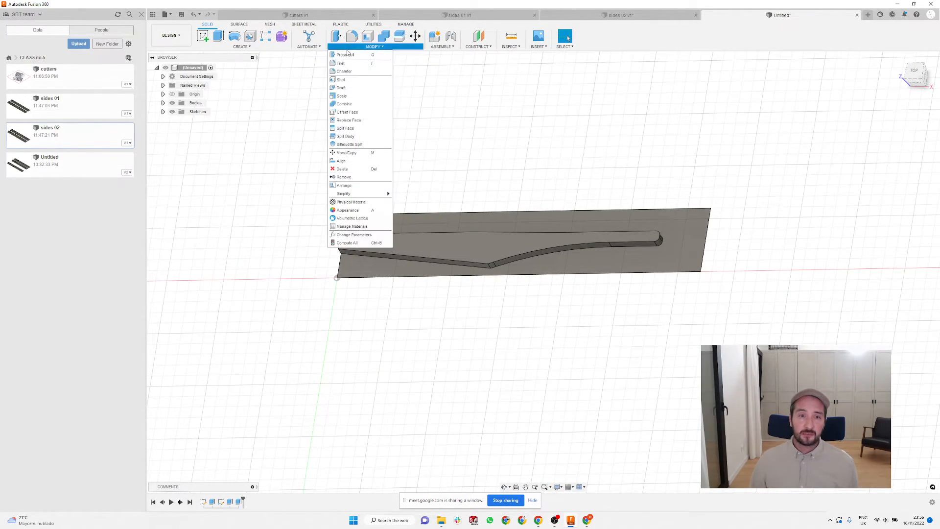
left_click(241, 47)
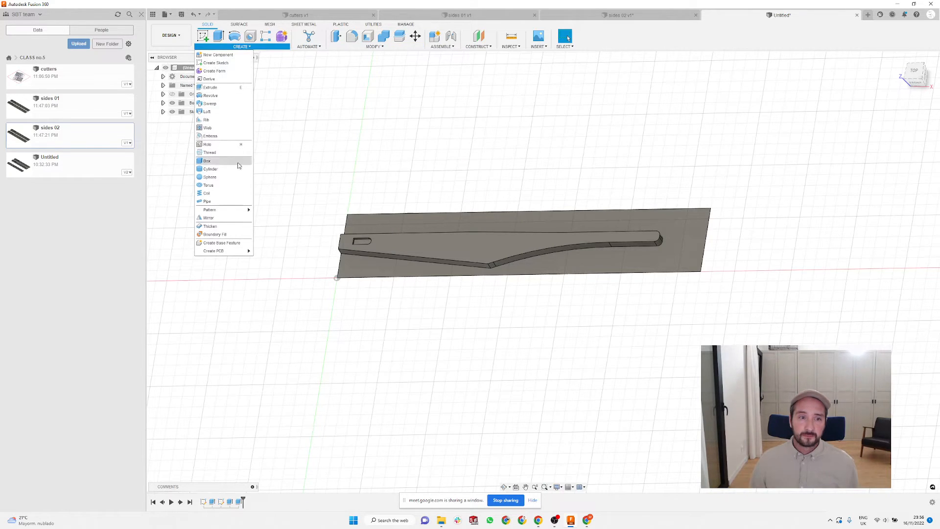
left_click(221, 217)
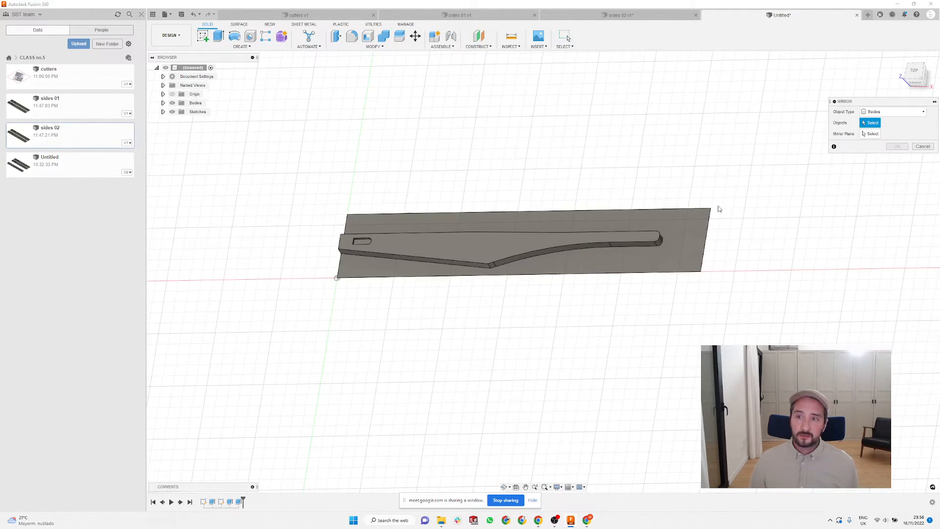
left_click(482, 243)
left_click(871, 133)
scroll(381, 279, "up", 5)
scroll(381, 280, "up", 5)
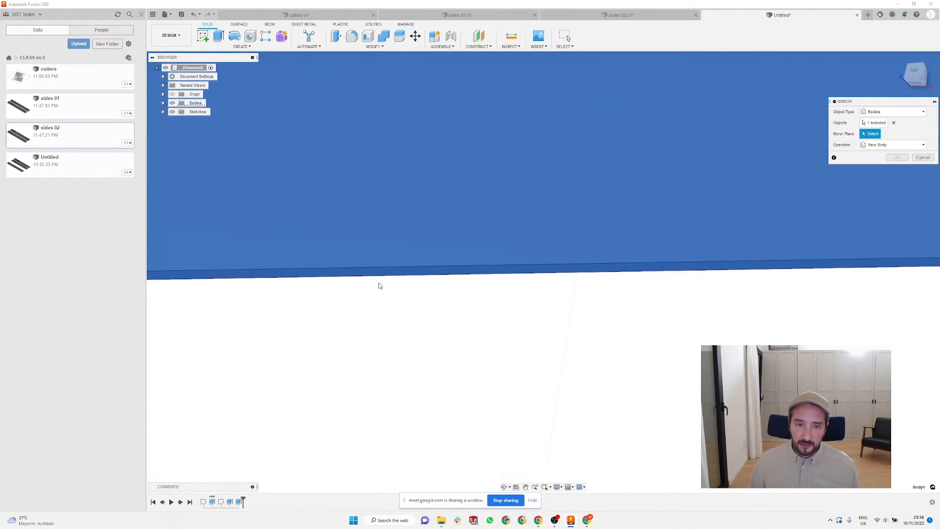
left_click(385, 274)
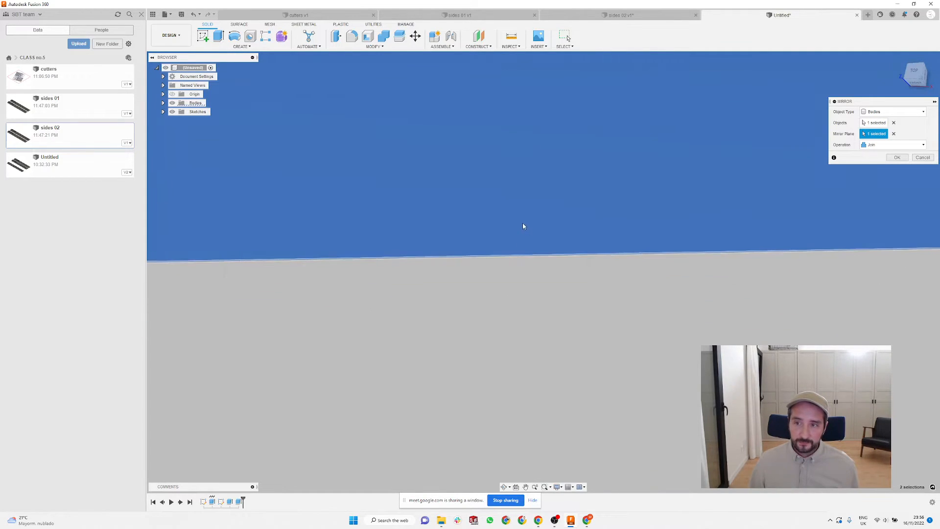
scroll(522, 226, "down", 5)
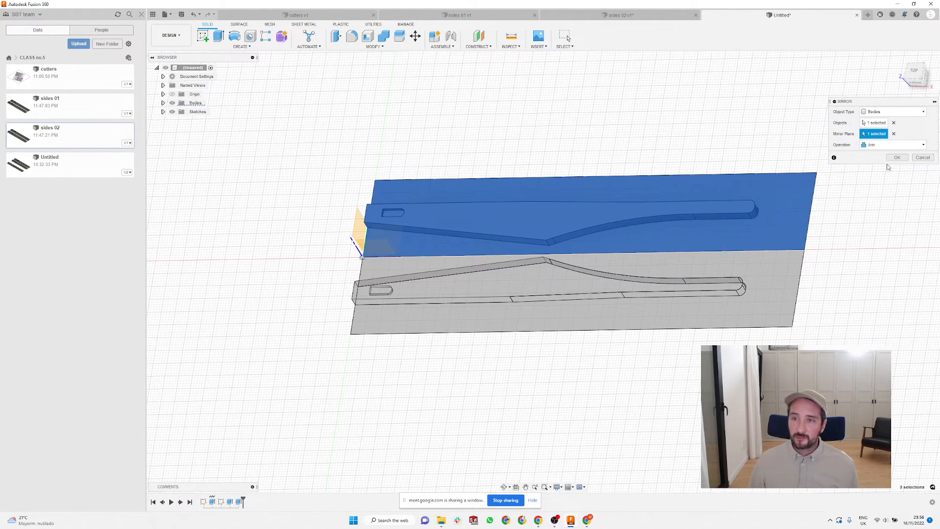
left_click(890, 146)
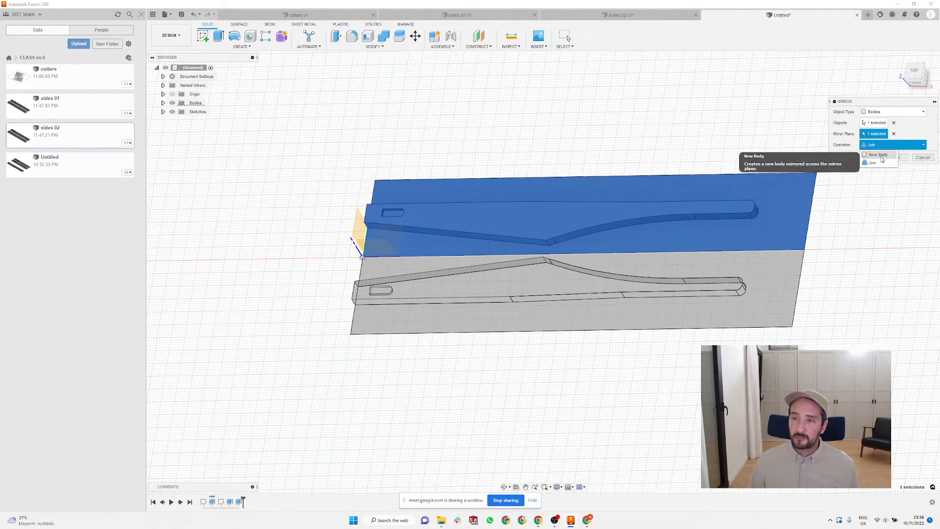
left_click(874, 164)
left_click(899, 158)
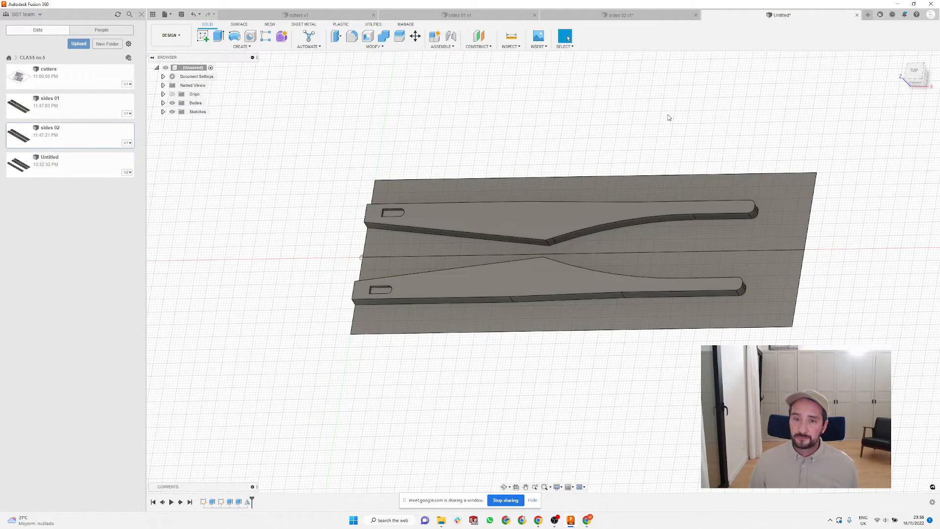
Step: Move the mirrored temple body sideways away from the original, leaving a narrow gap between the two blanks
left_click(163, 103)
left_click(202, 121)
key("m")
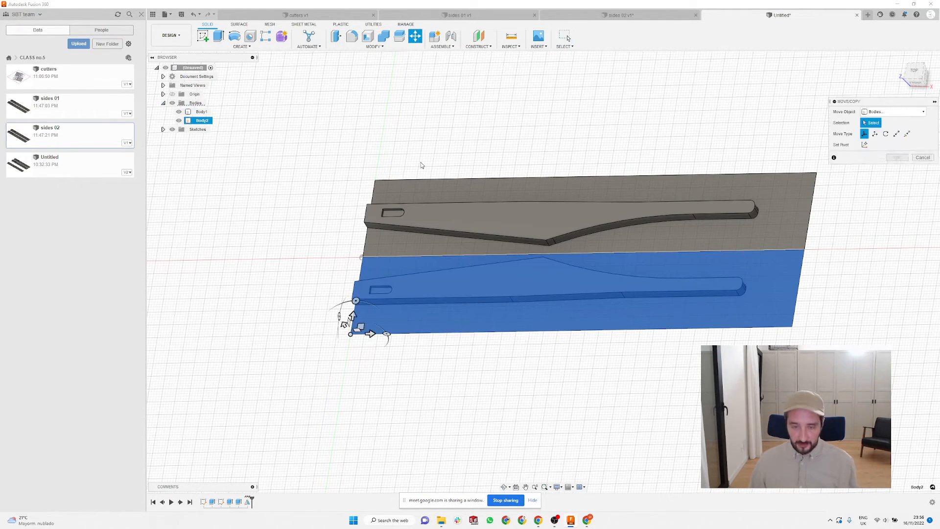
left_click_drag(353, 315, 352, 324)
left_click(896, 234)
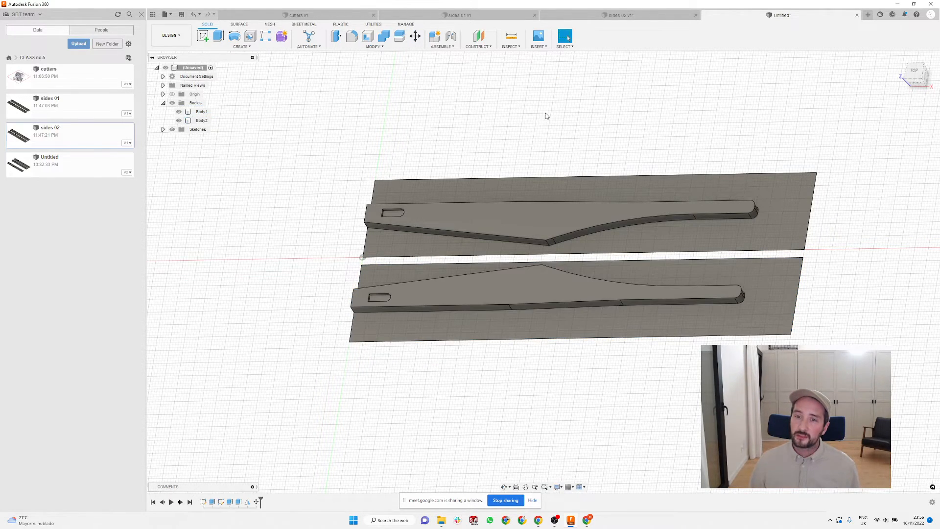
scroll(535, 153, "down", 3)
middle_click_drag(556, 139, 589, 129, "shift")
scroll(604, 140, "up", 3)
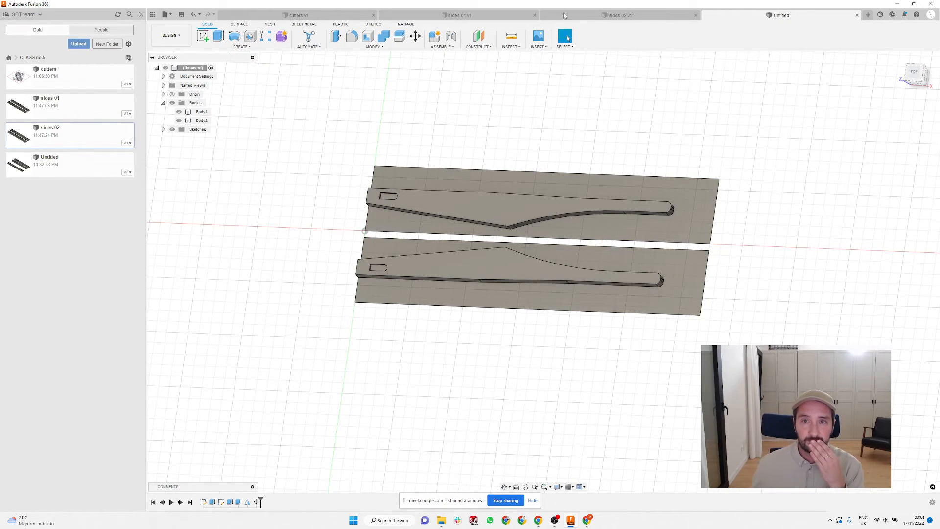
Step: Switch to the sides 02 design and examine the hinge pockets and engraved lettering on both temples
left_click(577, 18)
left_click(574, 91)
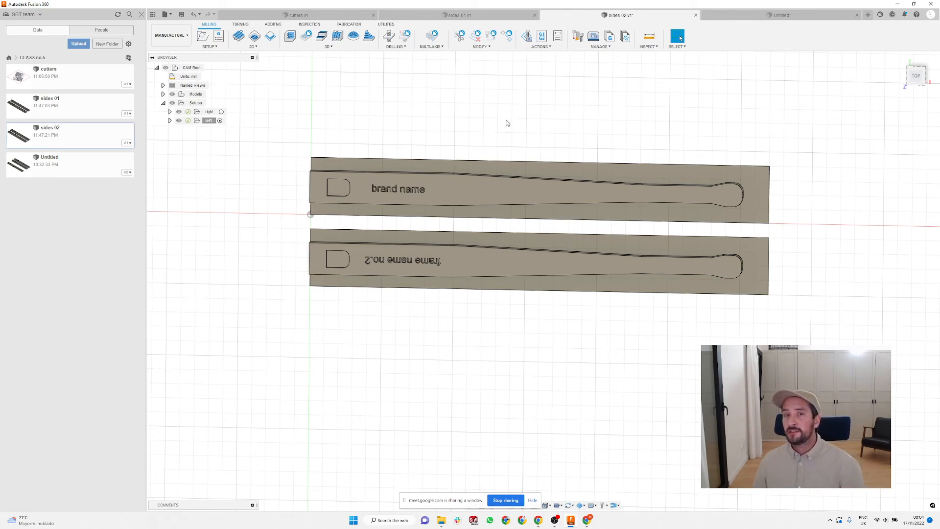
scroll(427, 117, "up", 2)
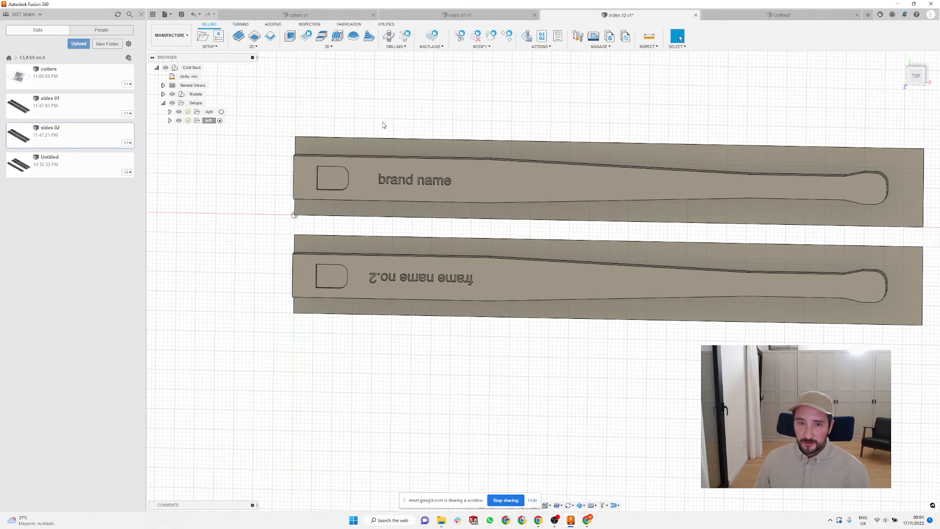
scroll(367, 131, "up", 3)
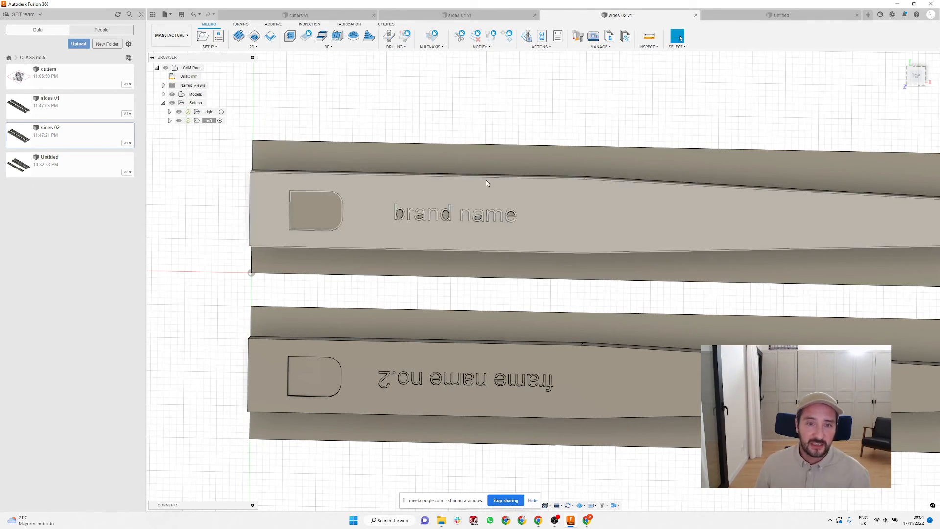
scroll(427, 180, "up", 2)
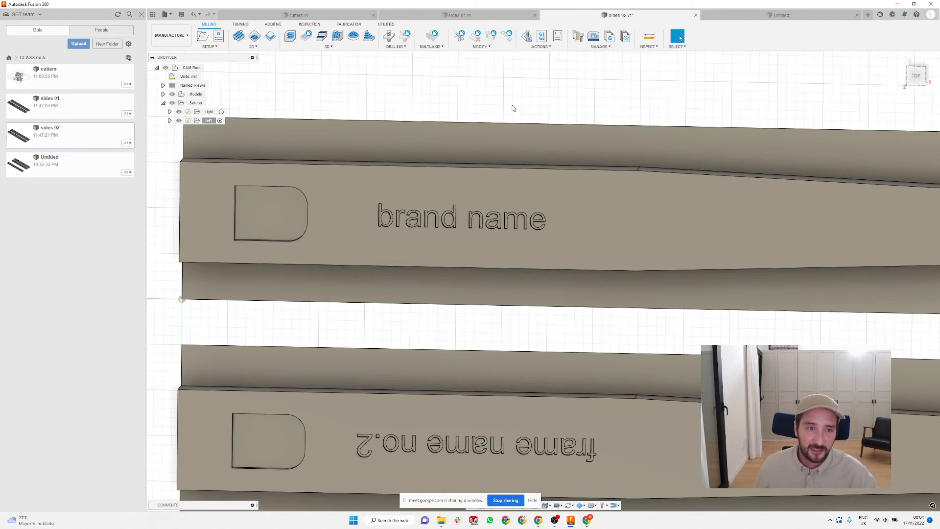
scroll(500, 123, "down", 2)
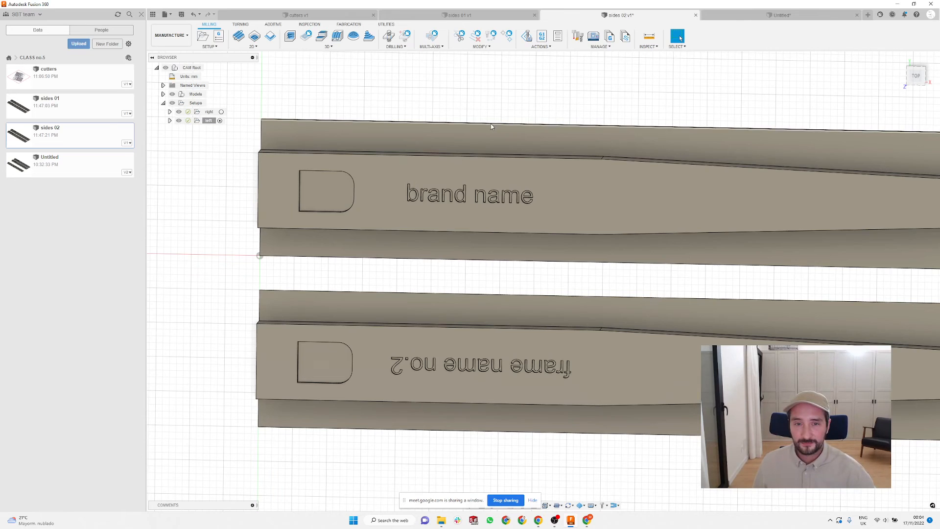
scroll(494, 121, "down", 3)
scroll(302, 329, "down", 3)
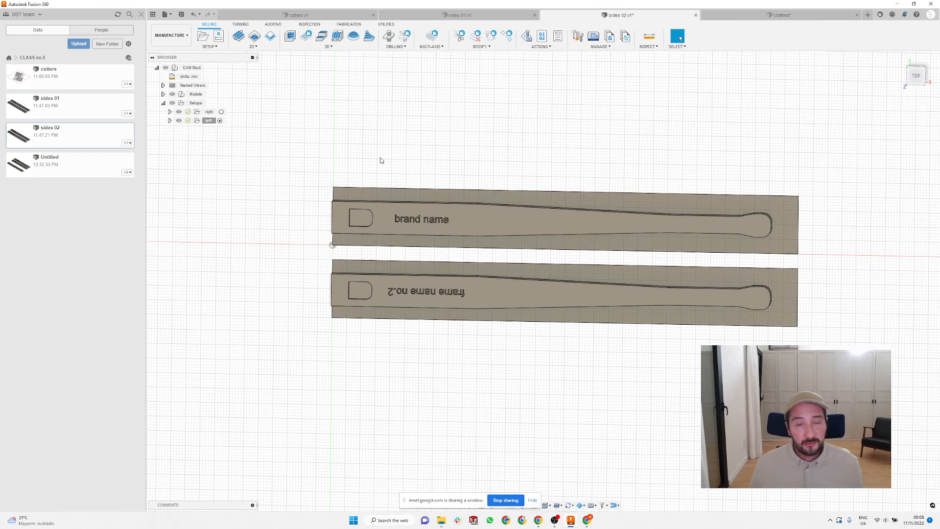
mouse_move(491, 172)
middle_mouse_down("shift")
mouse_move(483, 160)
mouse_move(484, 180)
middle_mouse_up("shift")
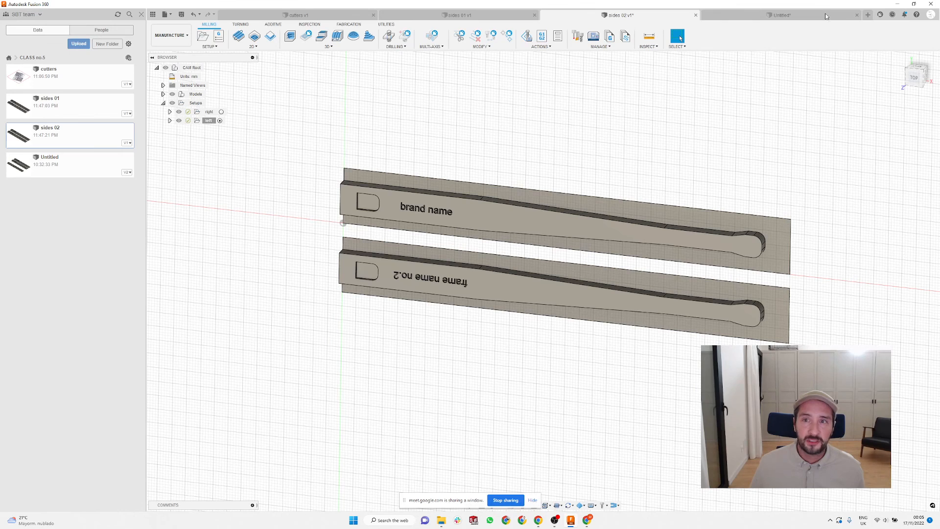
Step: Return to the untitled temple design, review the temple sketch's length and front-end width dimensions, and close the sketch
left_click(798, 14)
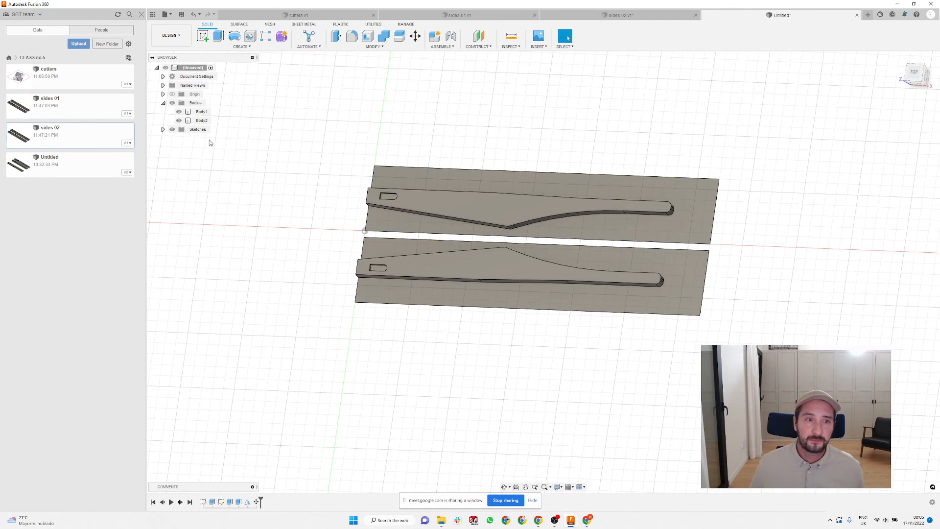
double_click(221, 501)
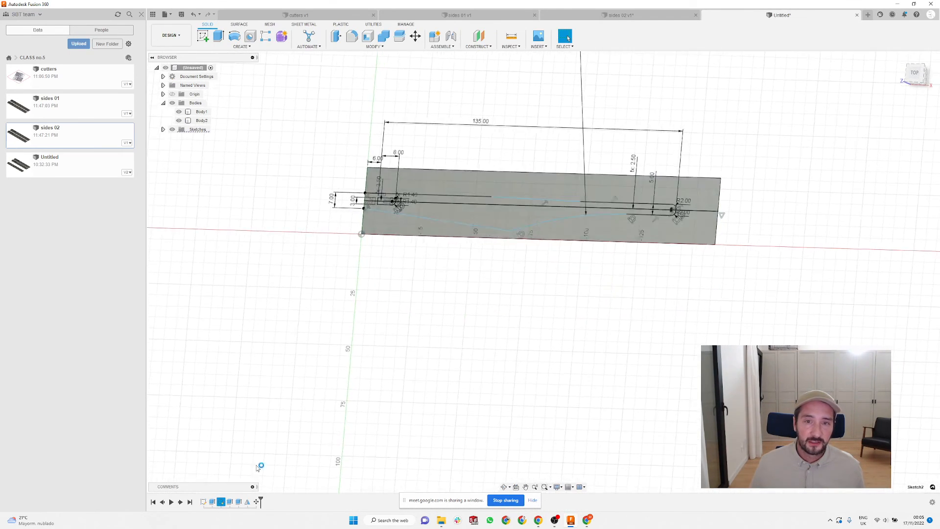
scroll(527, 174, "up", 3)
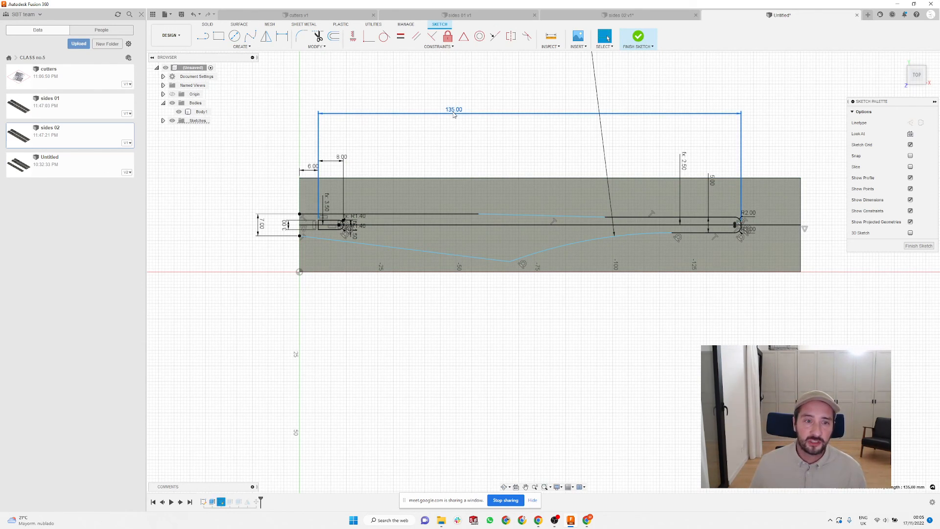
left_click(261, 225)
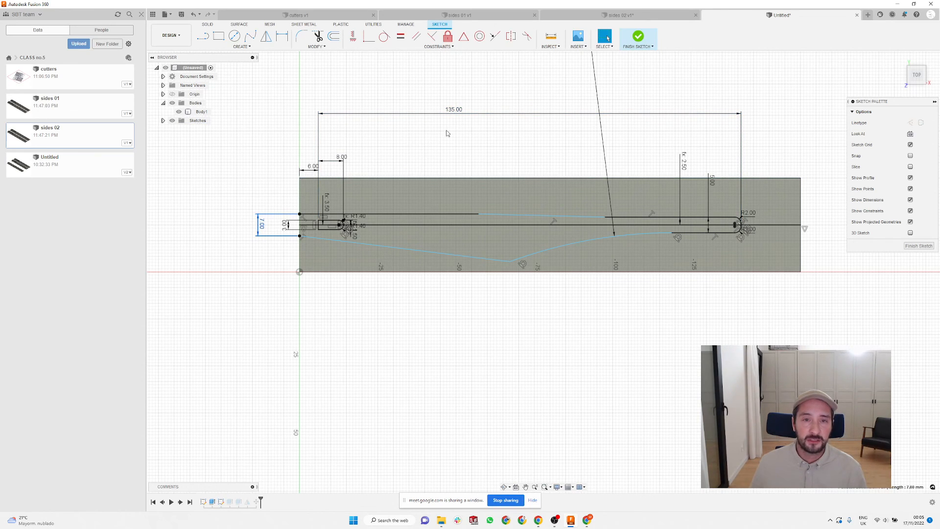
left_click(453, 114)
scroll(301, 239, "up", 2)
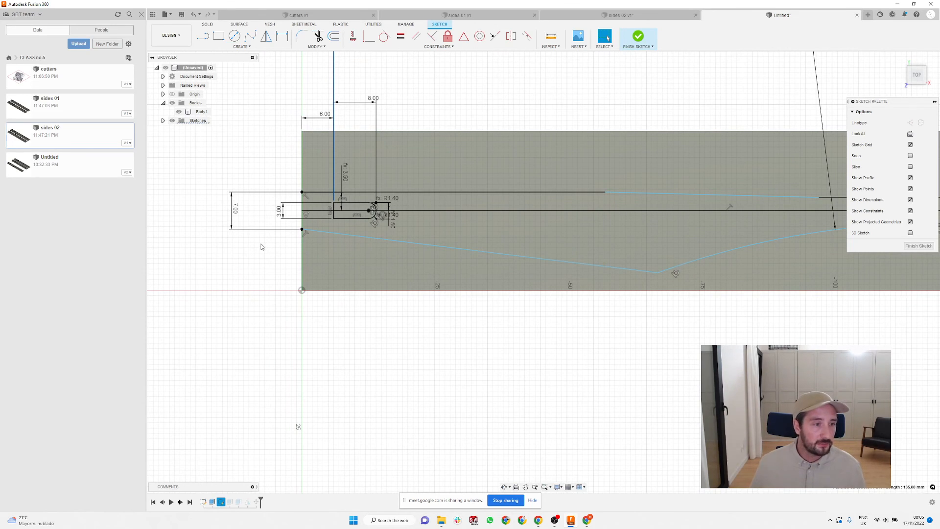
scroll(292, 349, "down", 3)
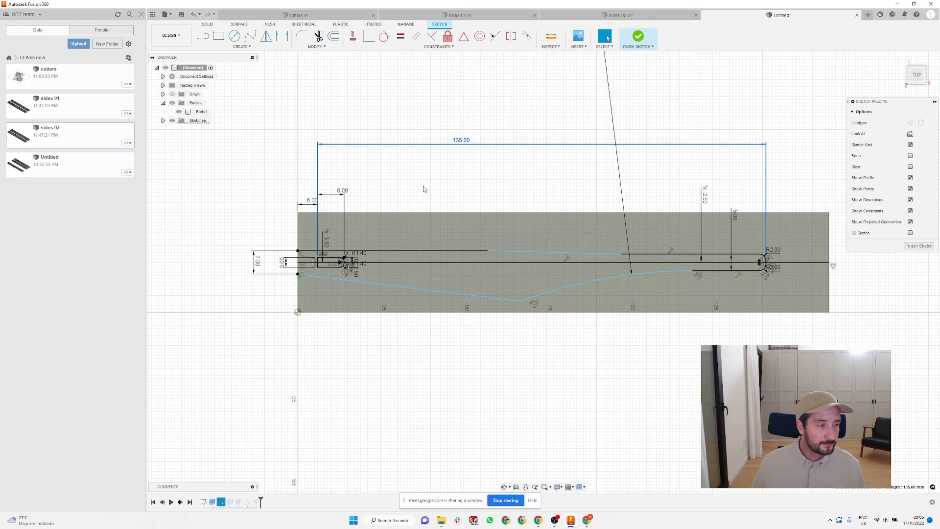
left_click(638, 36)
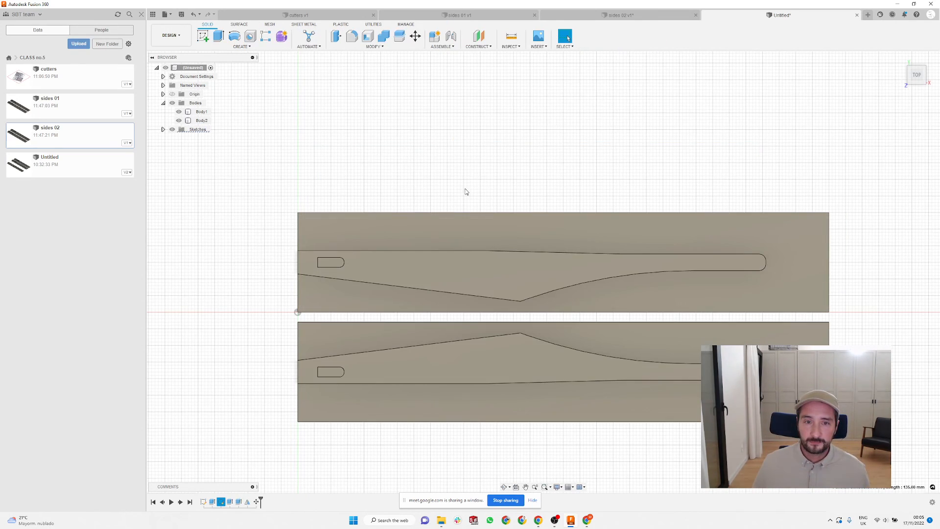
left_click(693, 295)
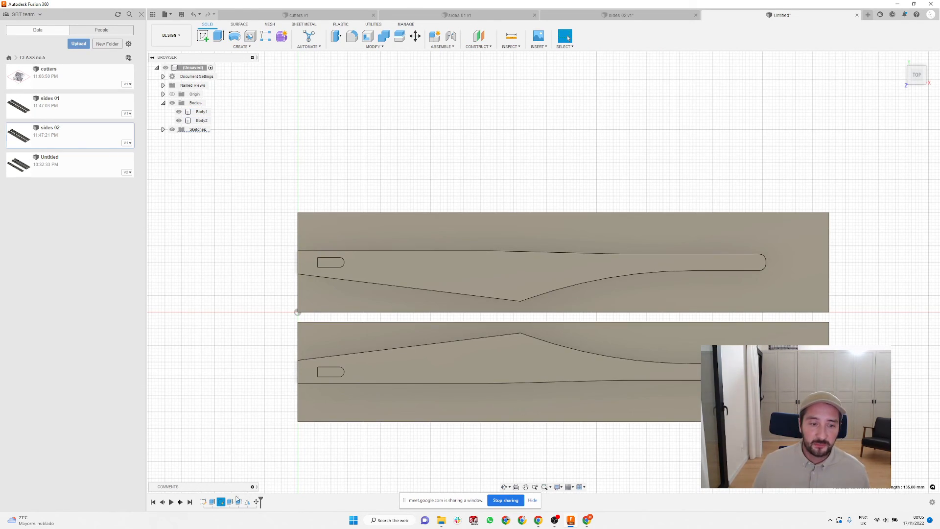
Step: Reshape the temple outline by moving its lower corner point towards the front end, just past the hinge pocket, and finish the sketch
double_click(205, 502)
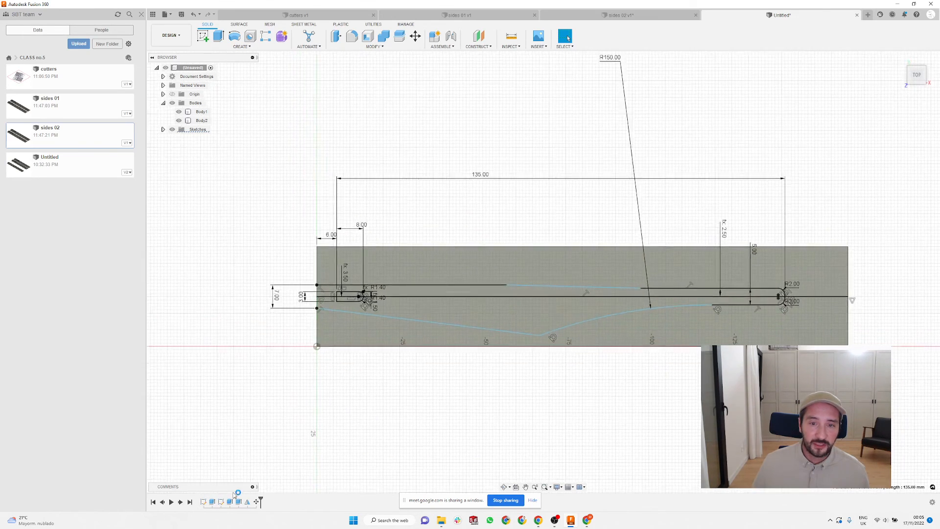
scroll(551, 380, "up", 3)
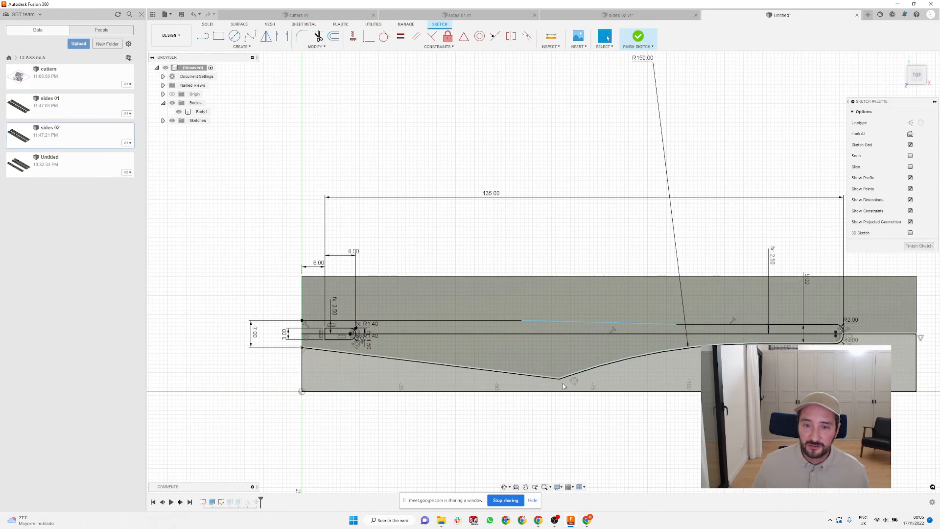
mouse_move(554, 383)
left_mouse_down()
mouse_move(522, 371)
mouse_move(373, 374)
left_mouse_up()
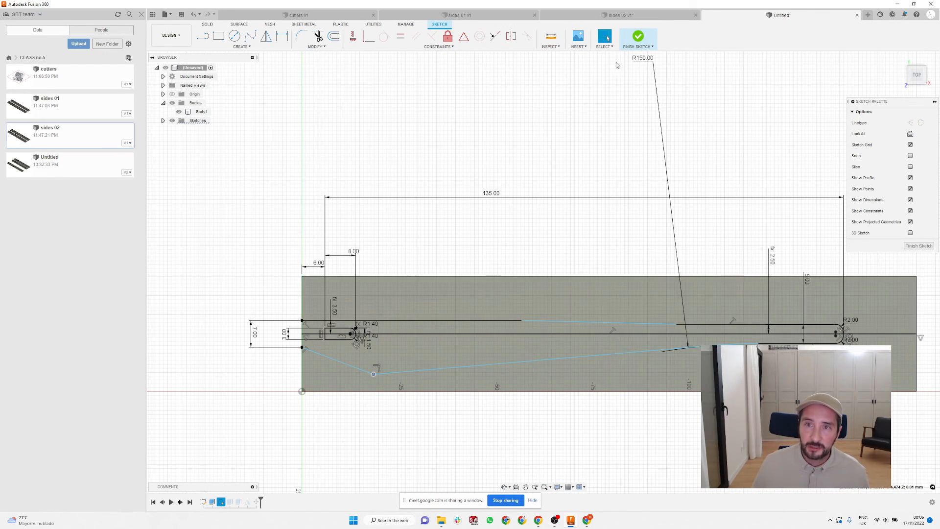
left_click(637, 37)
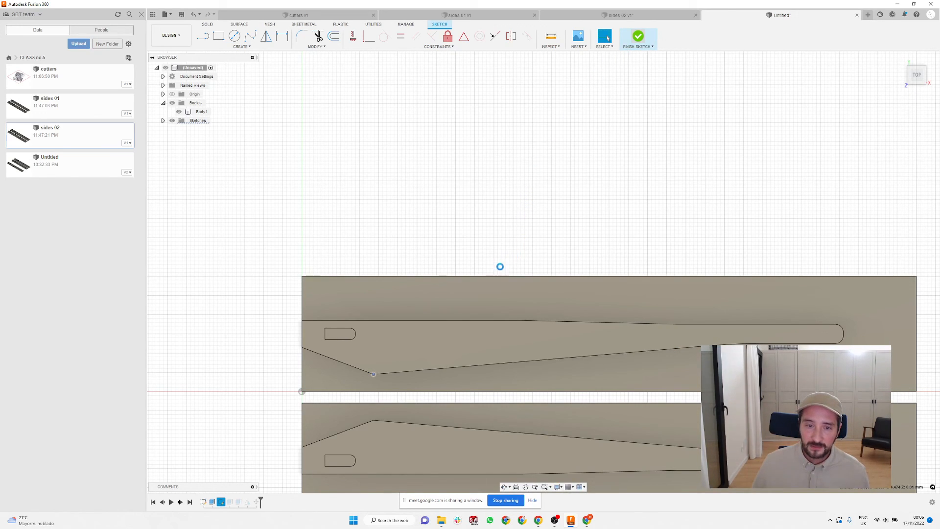
left_click(465, 295)
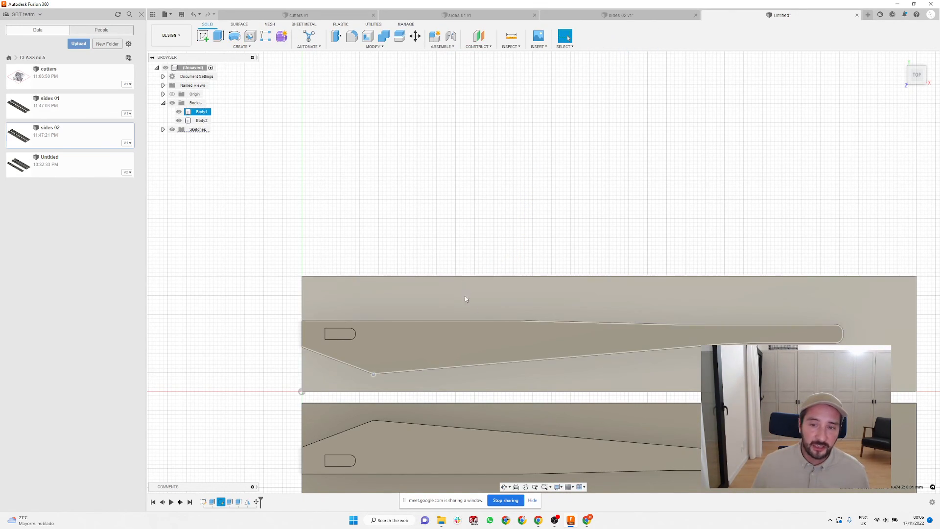
left_click(535, 199)
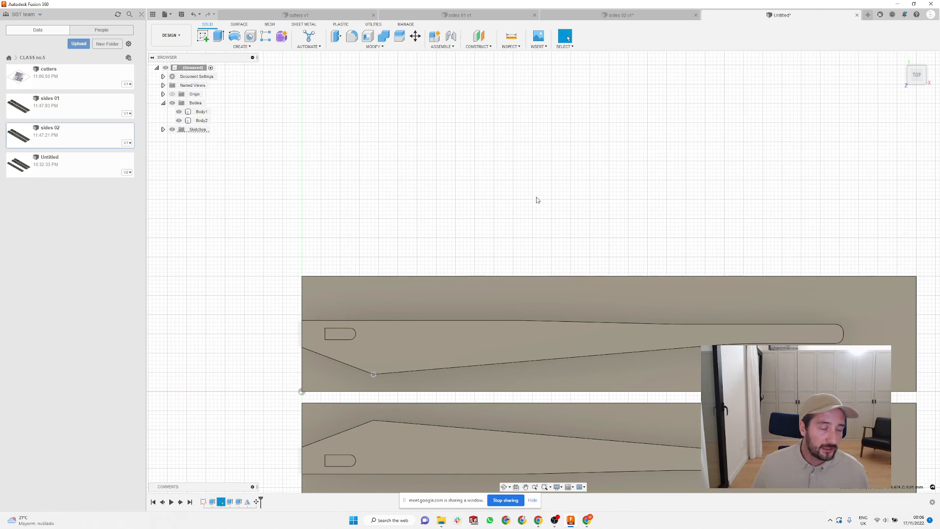